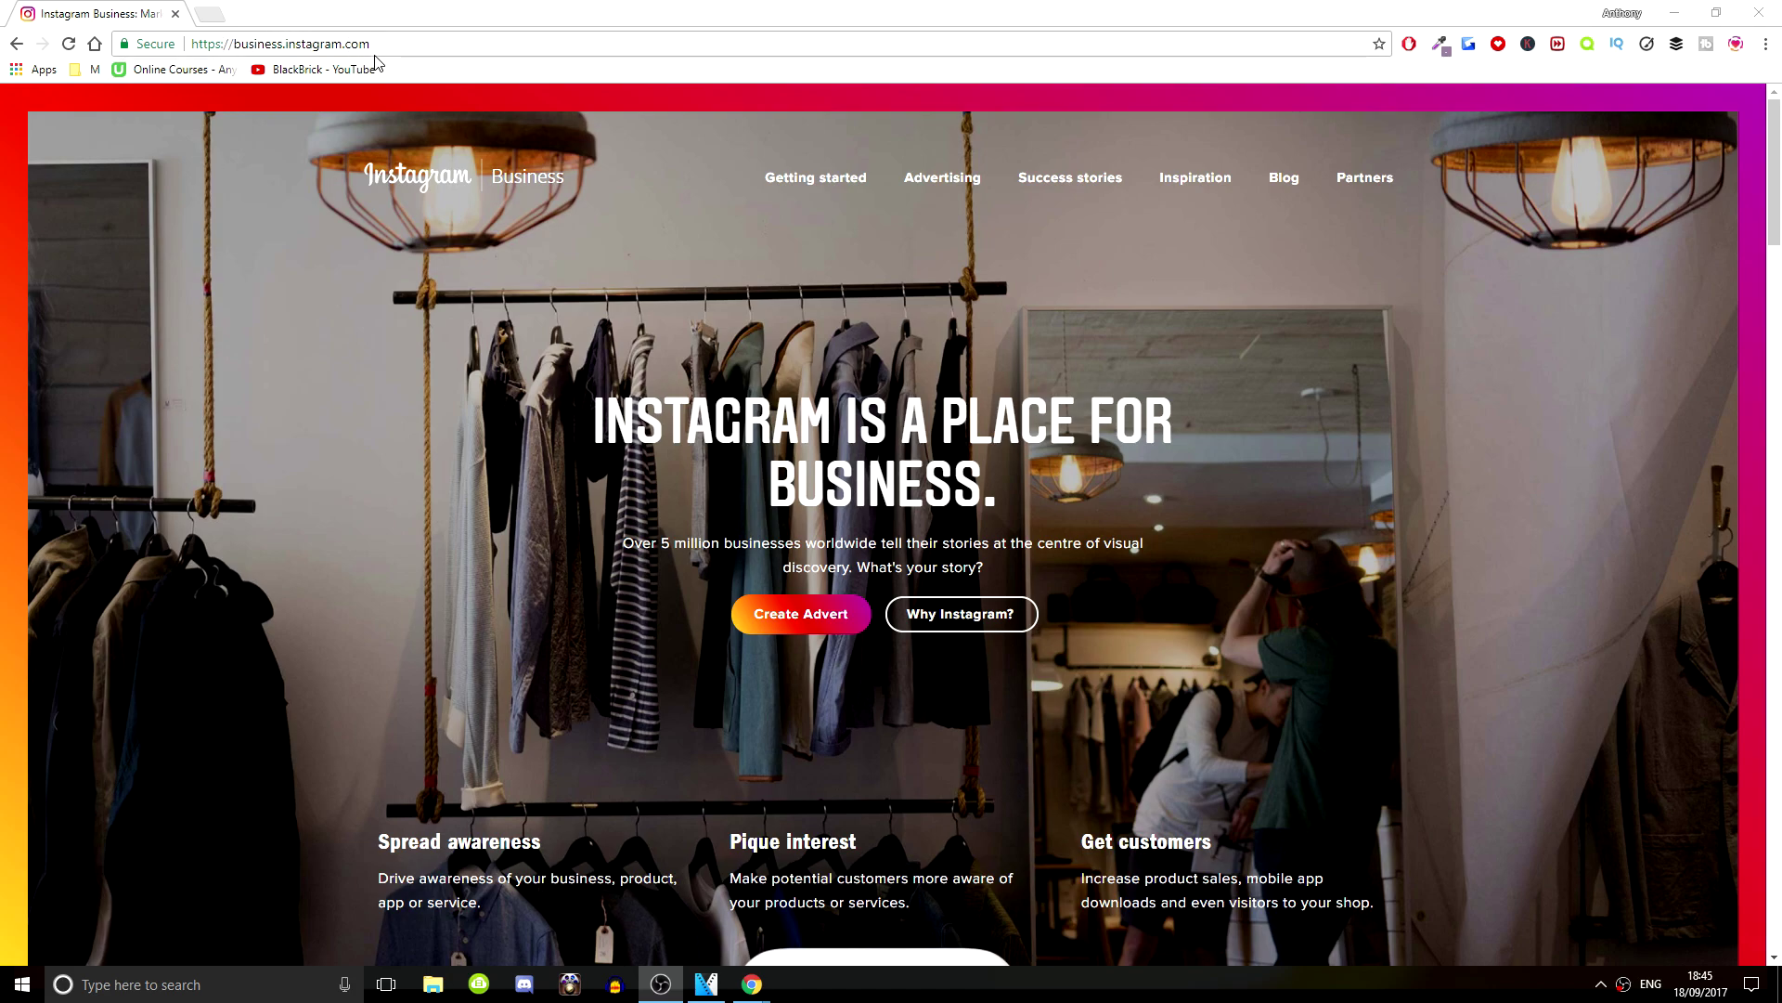
# - Show the Instagram Business site in full screen and open its Advertising page
pyautogui.moveTo(192, 44); pyautogui.dragTo(376, 39)
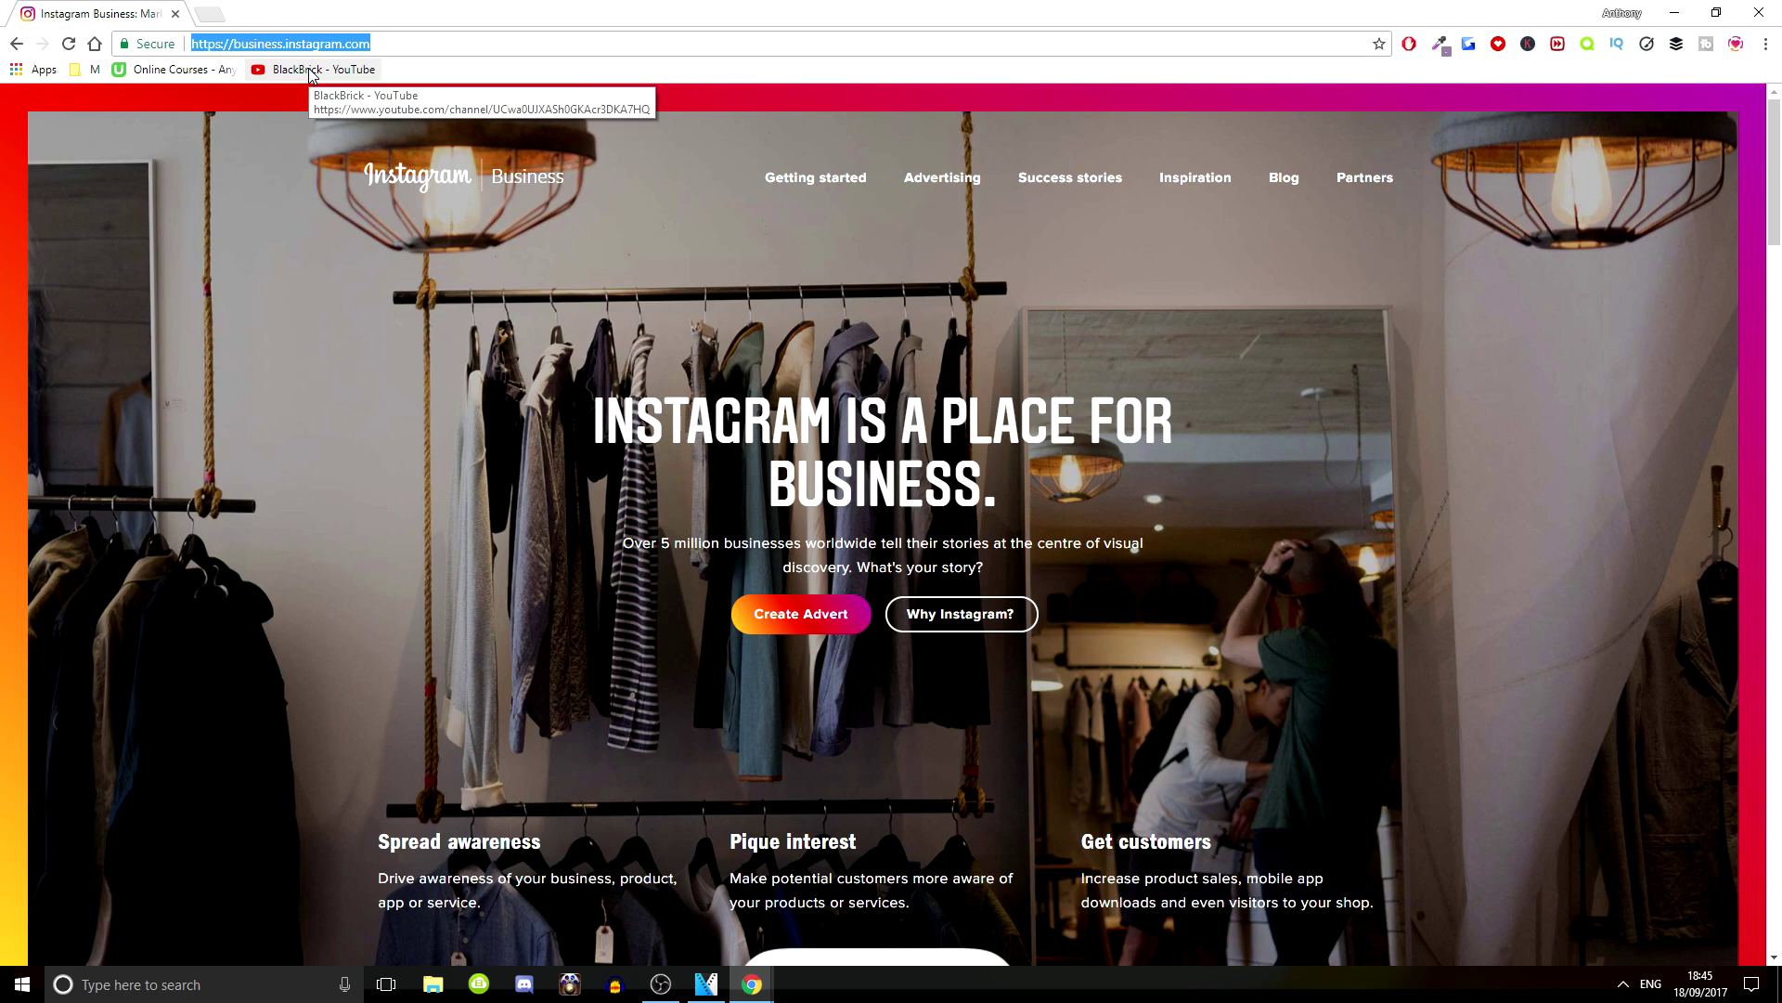
pyautogui.click(247, 227)
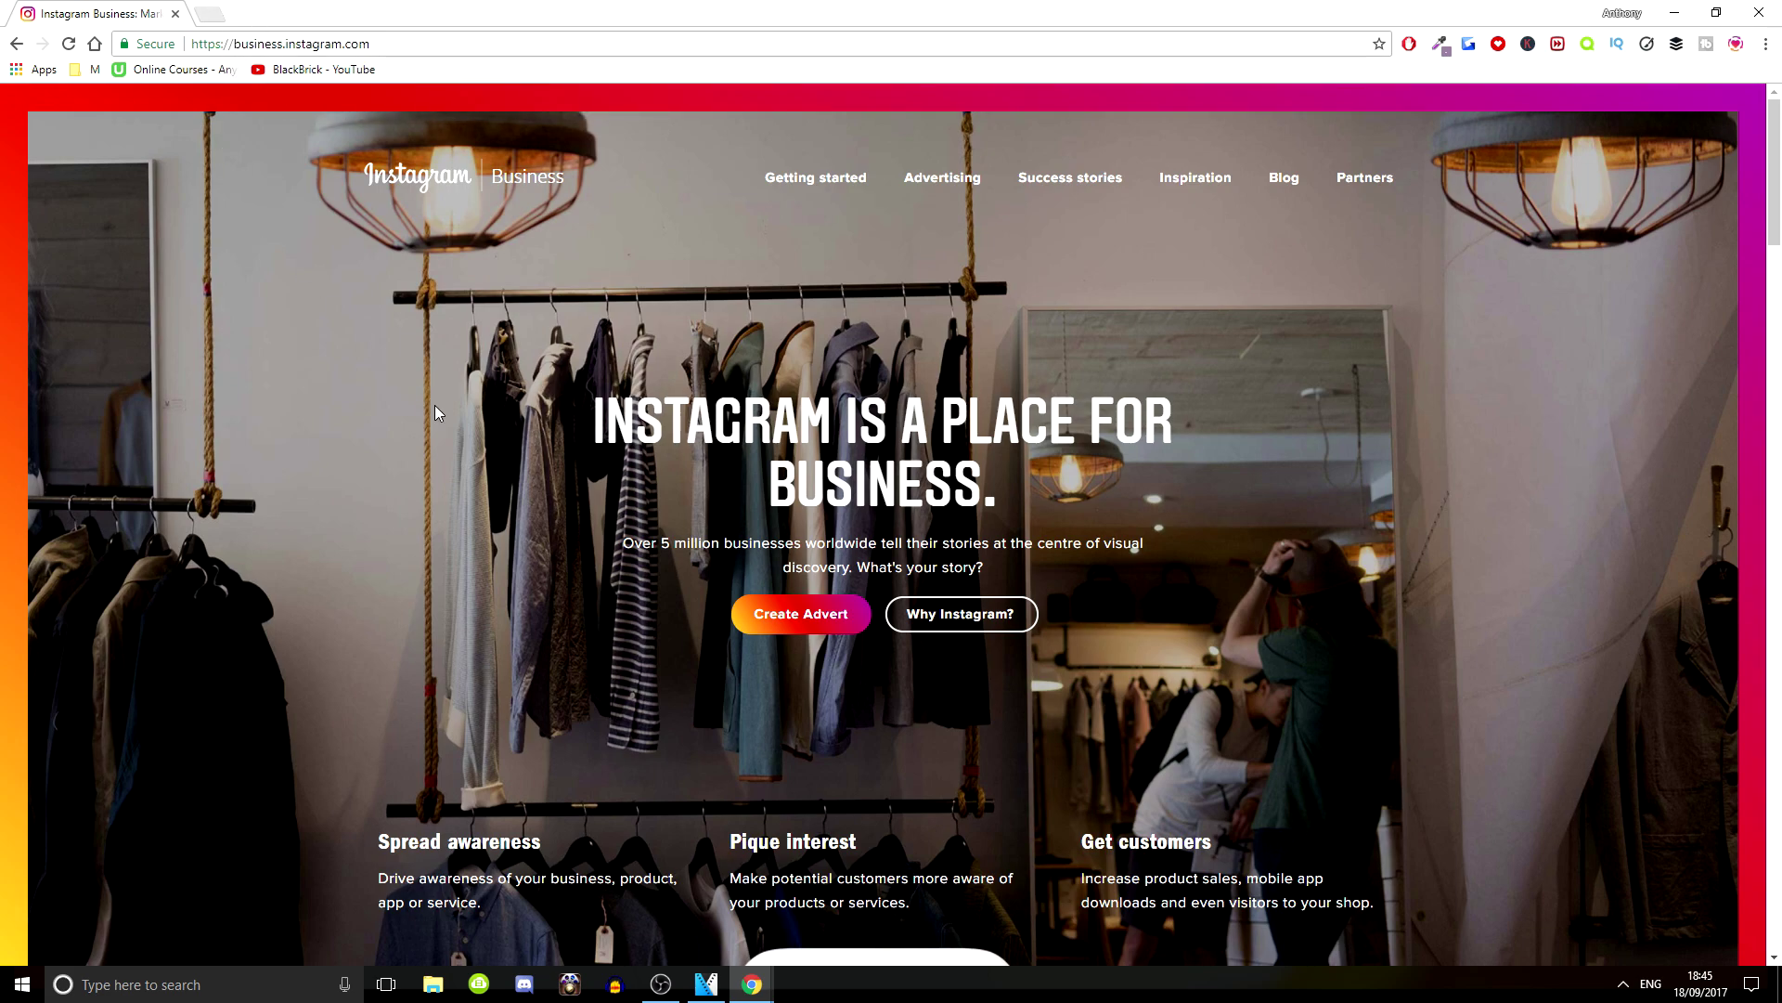
pyautogui.press('F11')
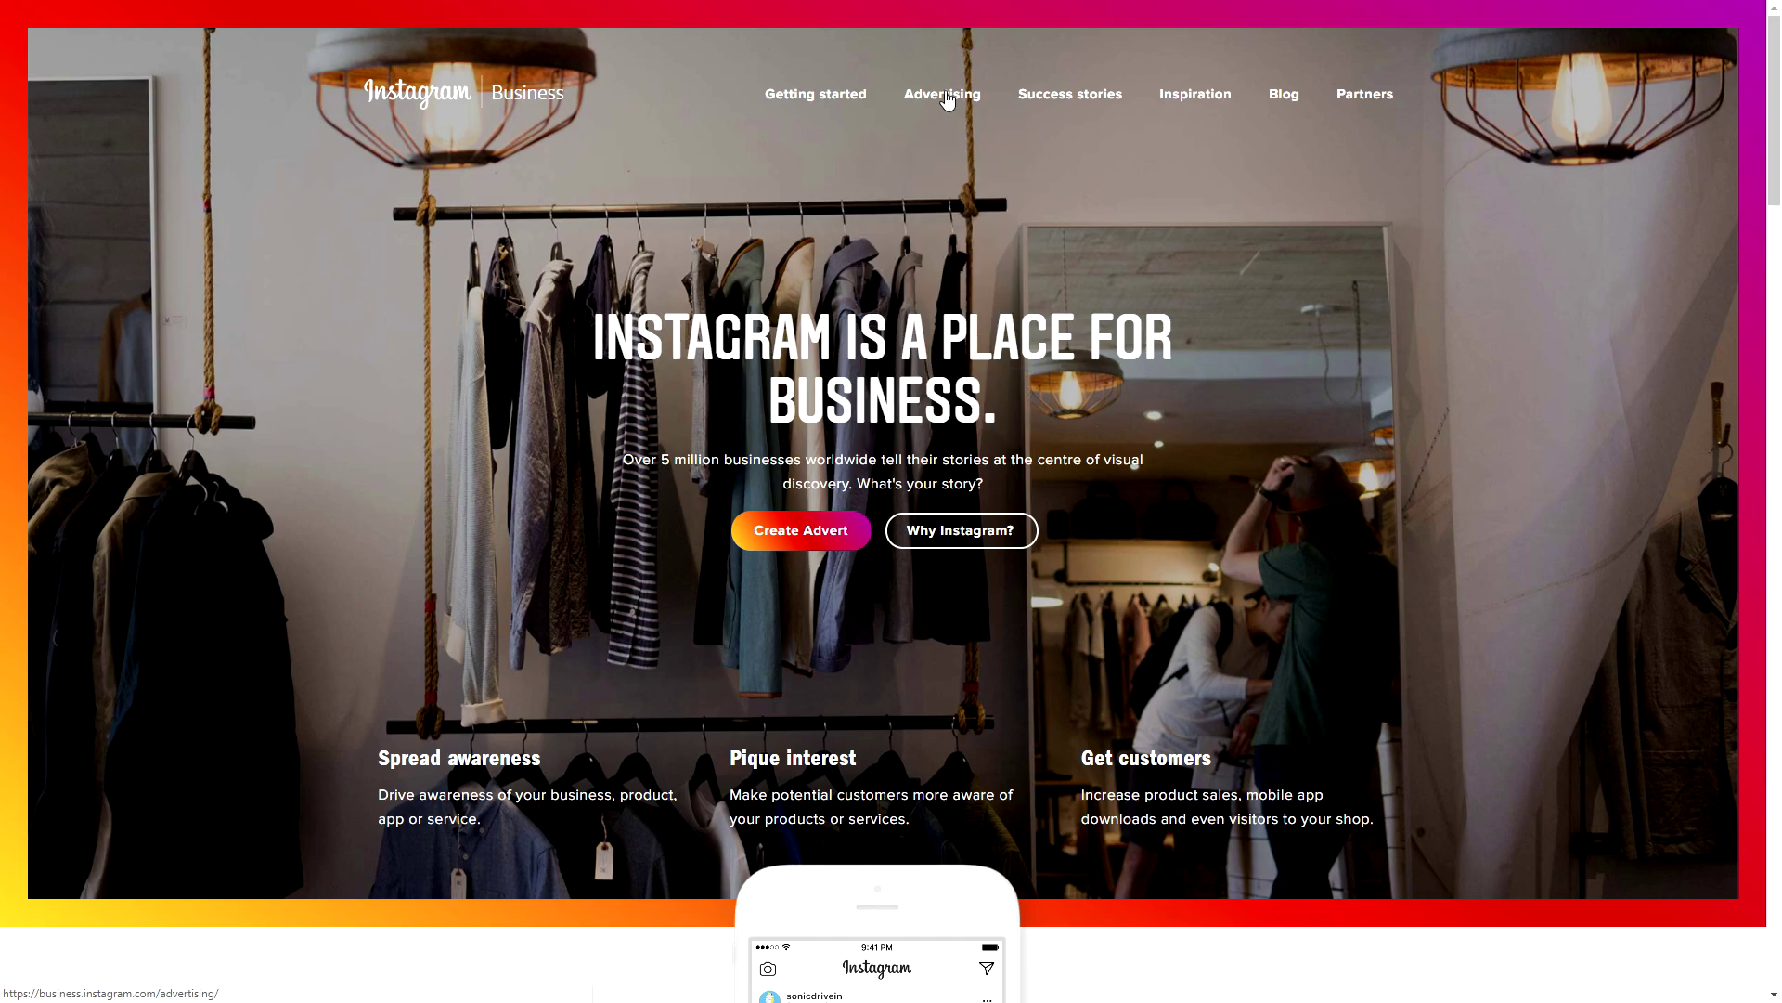
pyautogui.moveTo(987, 102)
pyautogui.moveTo(1063, 101)
pyautogui.moveTo(1230, 94)
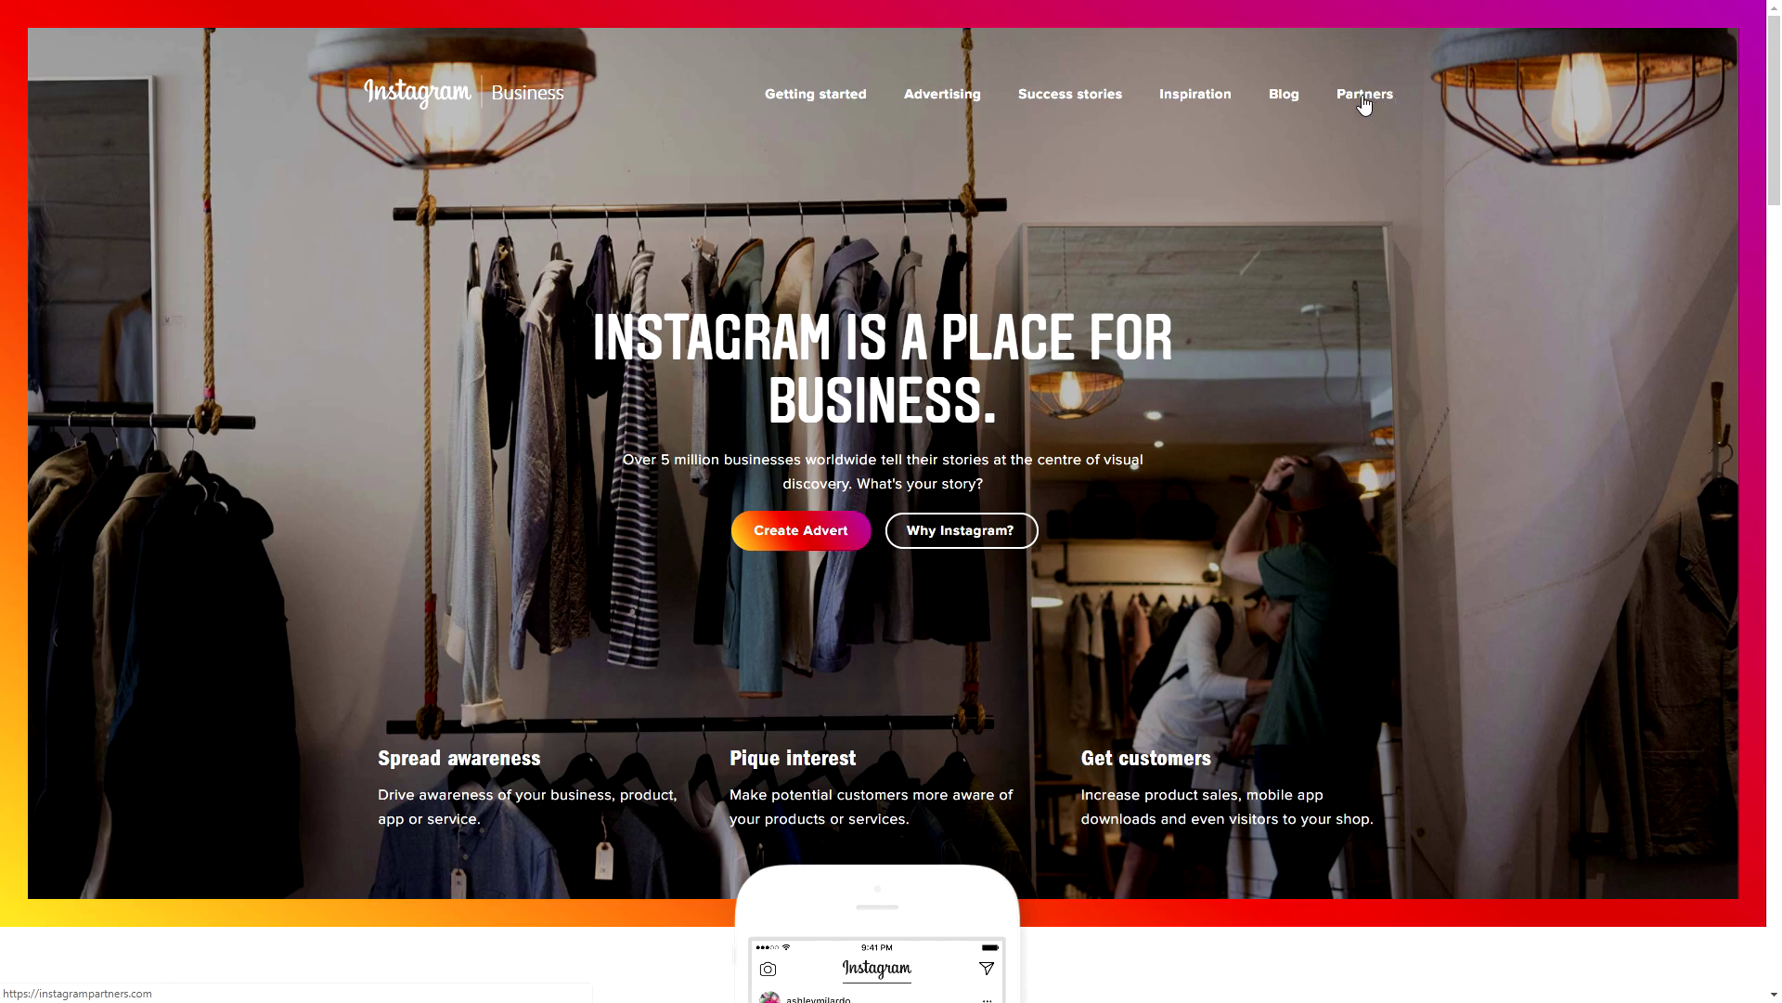
pyautogui.moveTo(933, 96)
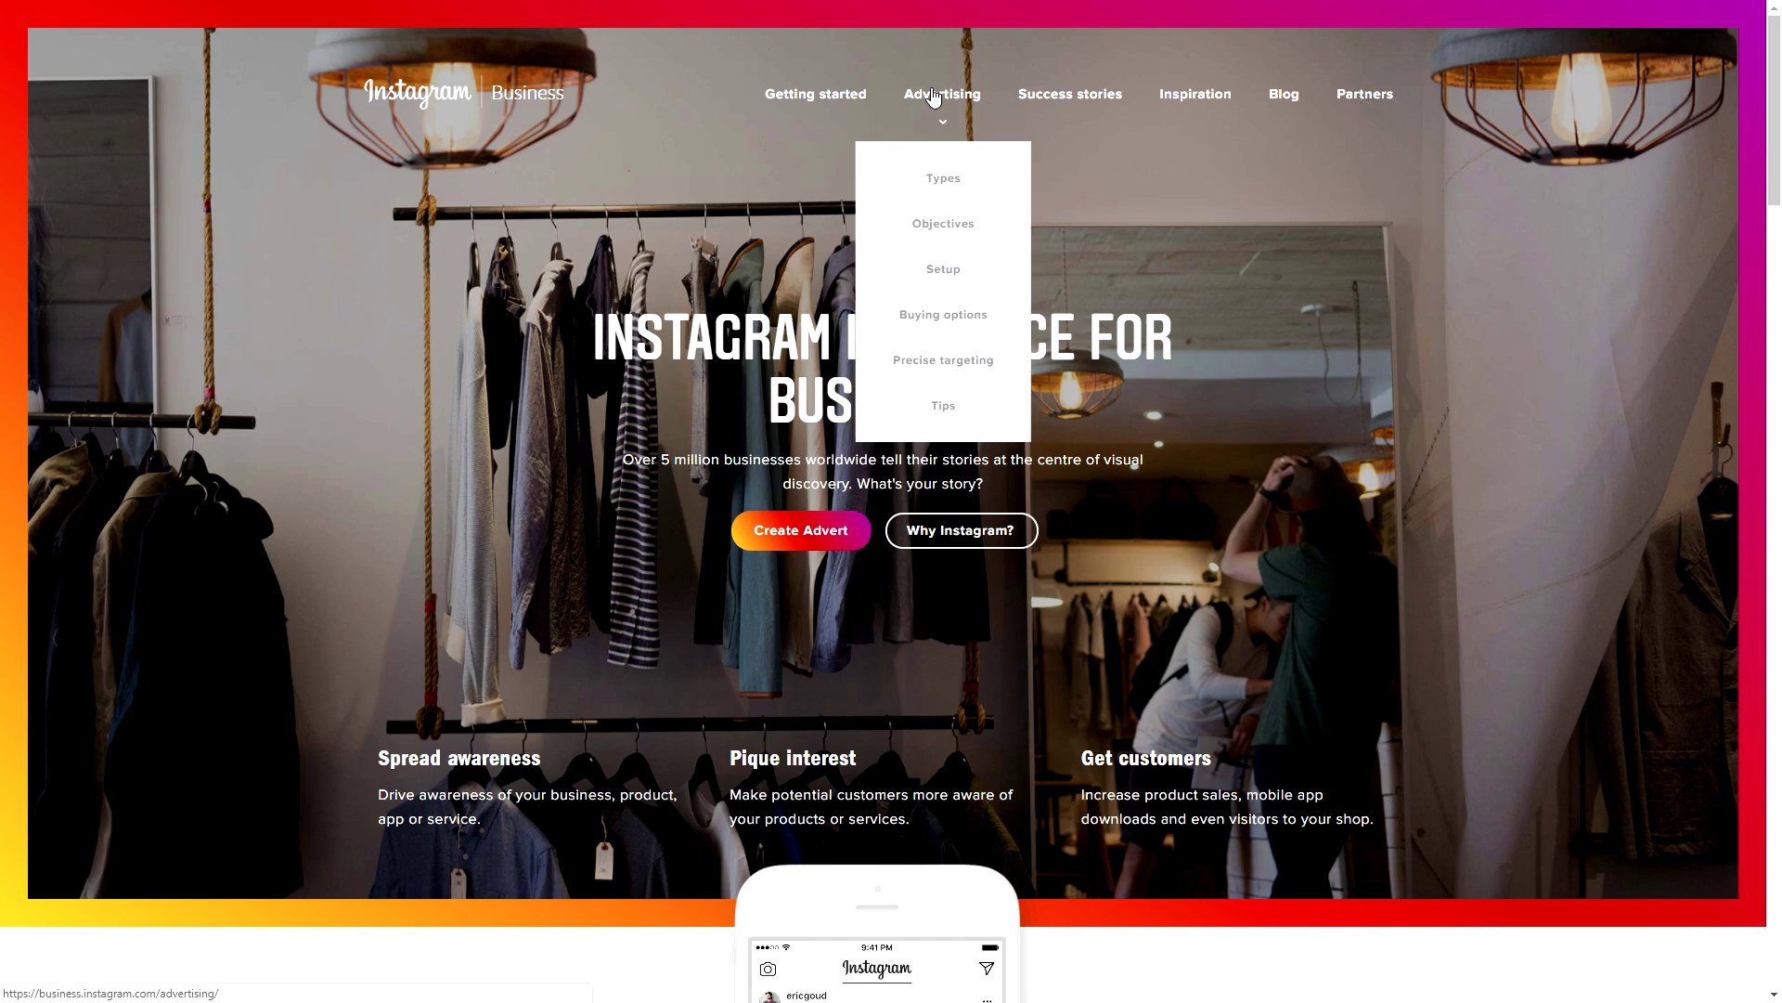
pyautogui.click(1147, 192)
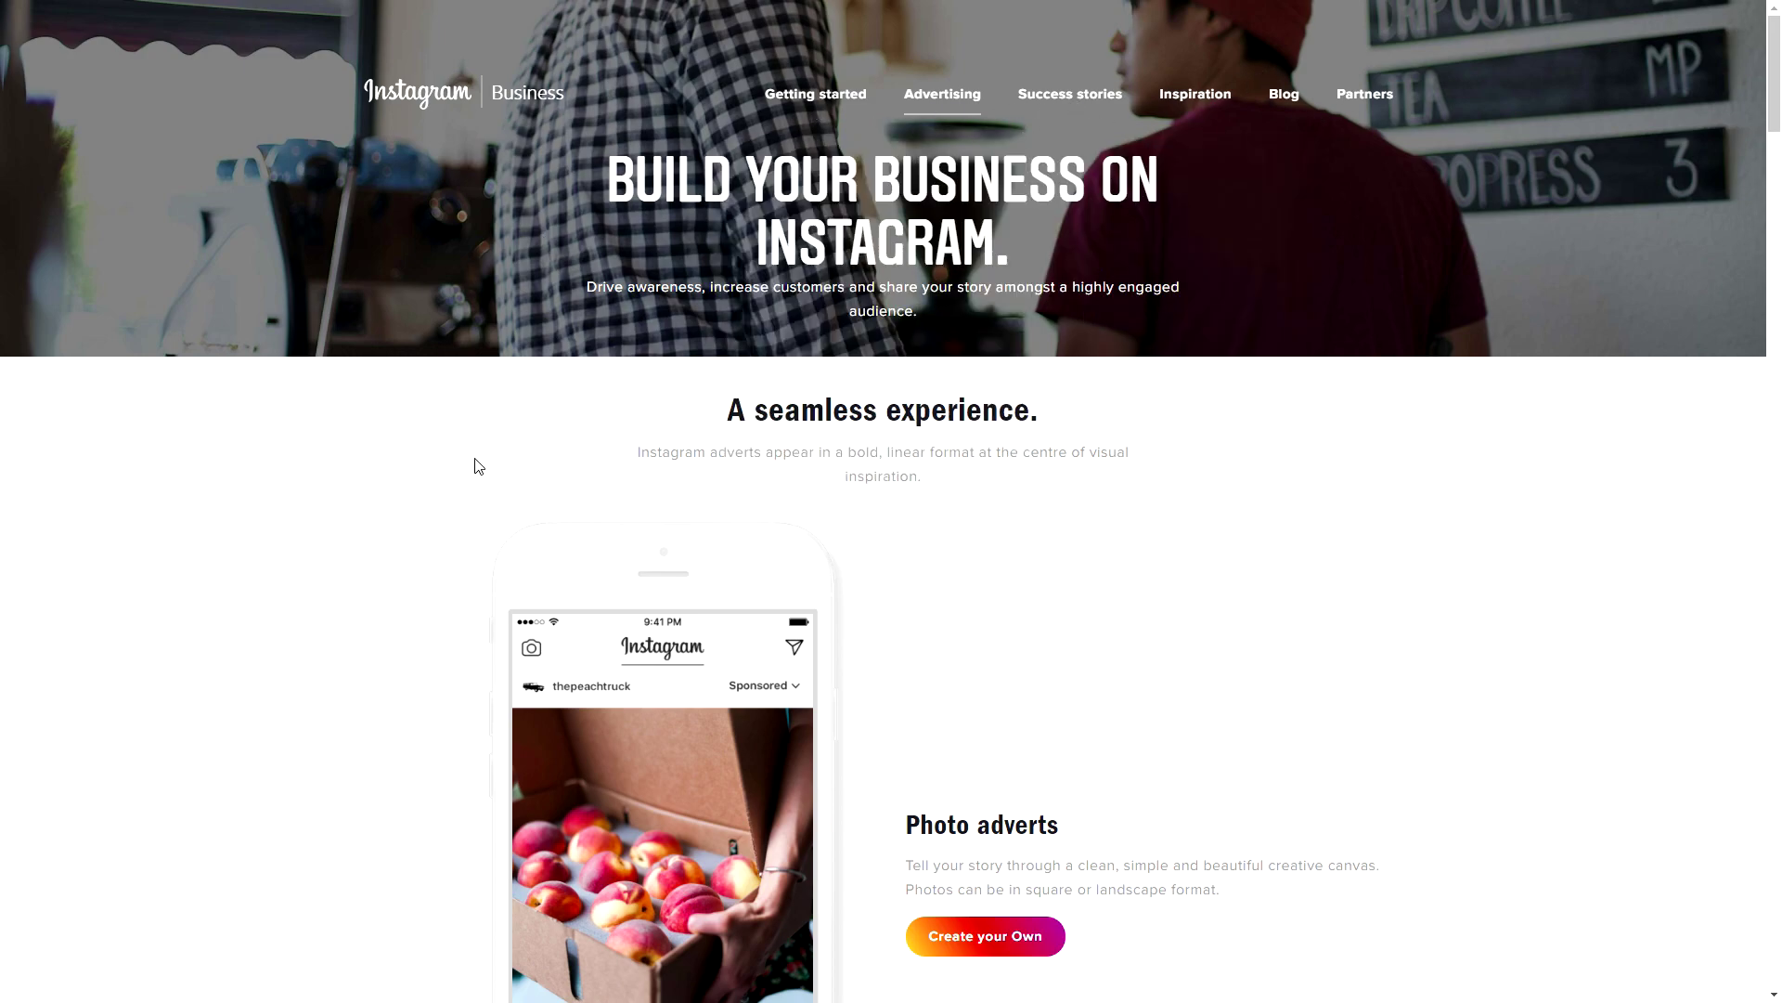
# - Look through the advert formats on the Advertising page and start creating an advert from the Photo adverts section
pyautogui.scroll(-3, 542, 427)
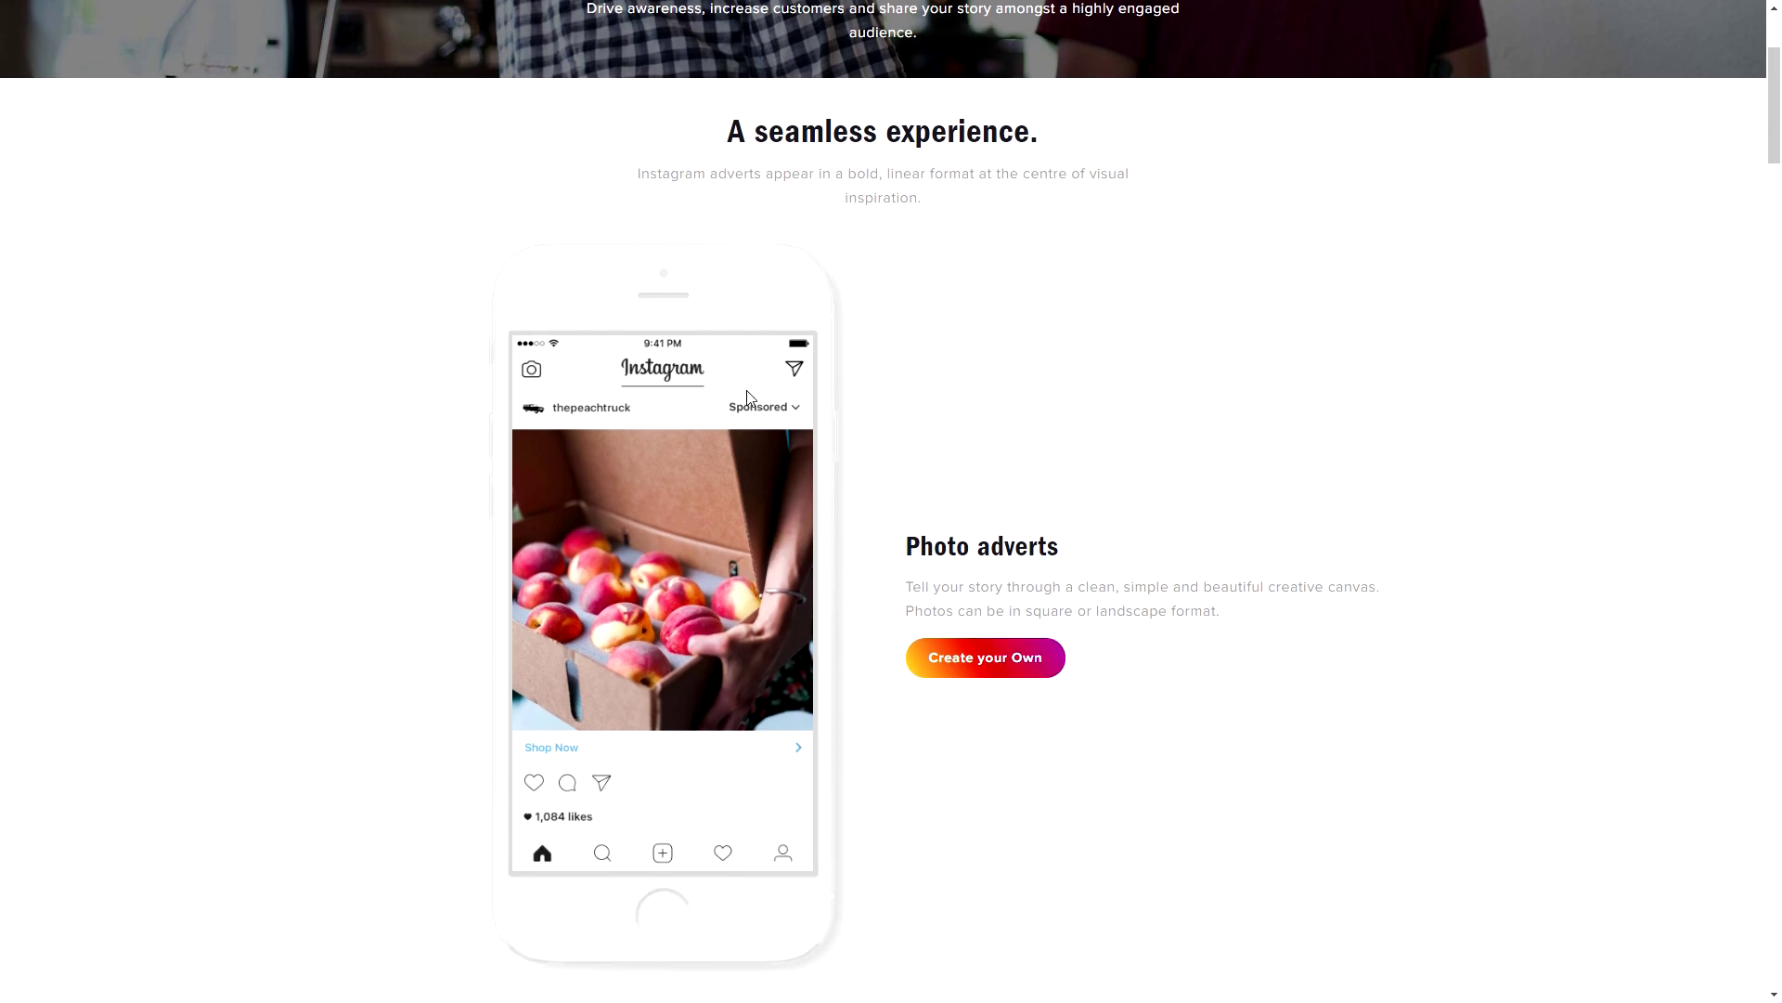
pyautogui.scroll(-10, 780, 557)
pyautogui.scroll(3, 784, 529)
pyautogui.scroll(3, 784, 529)
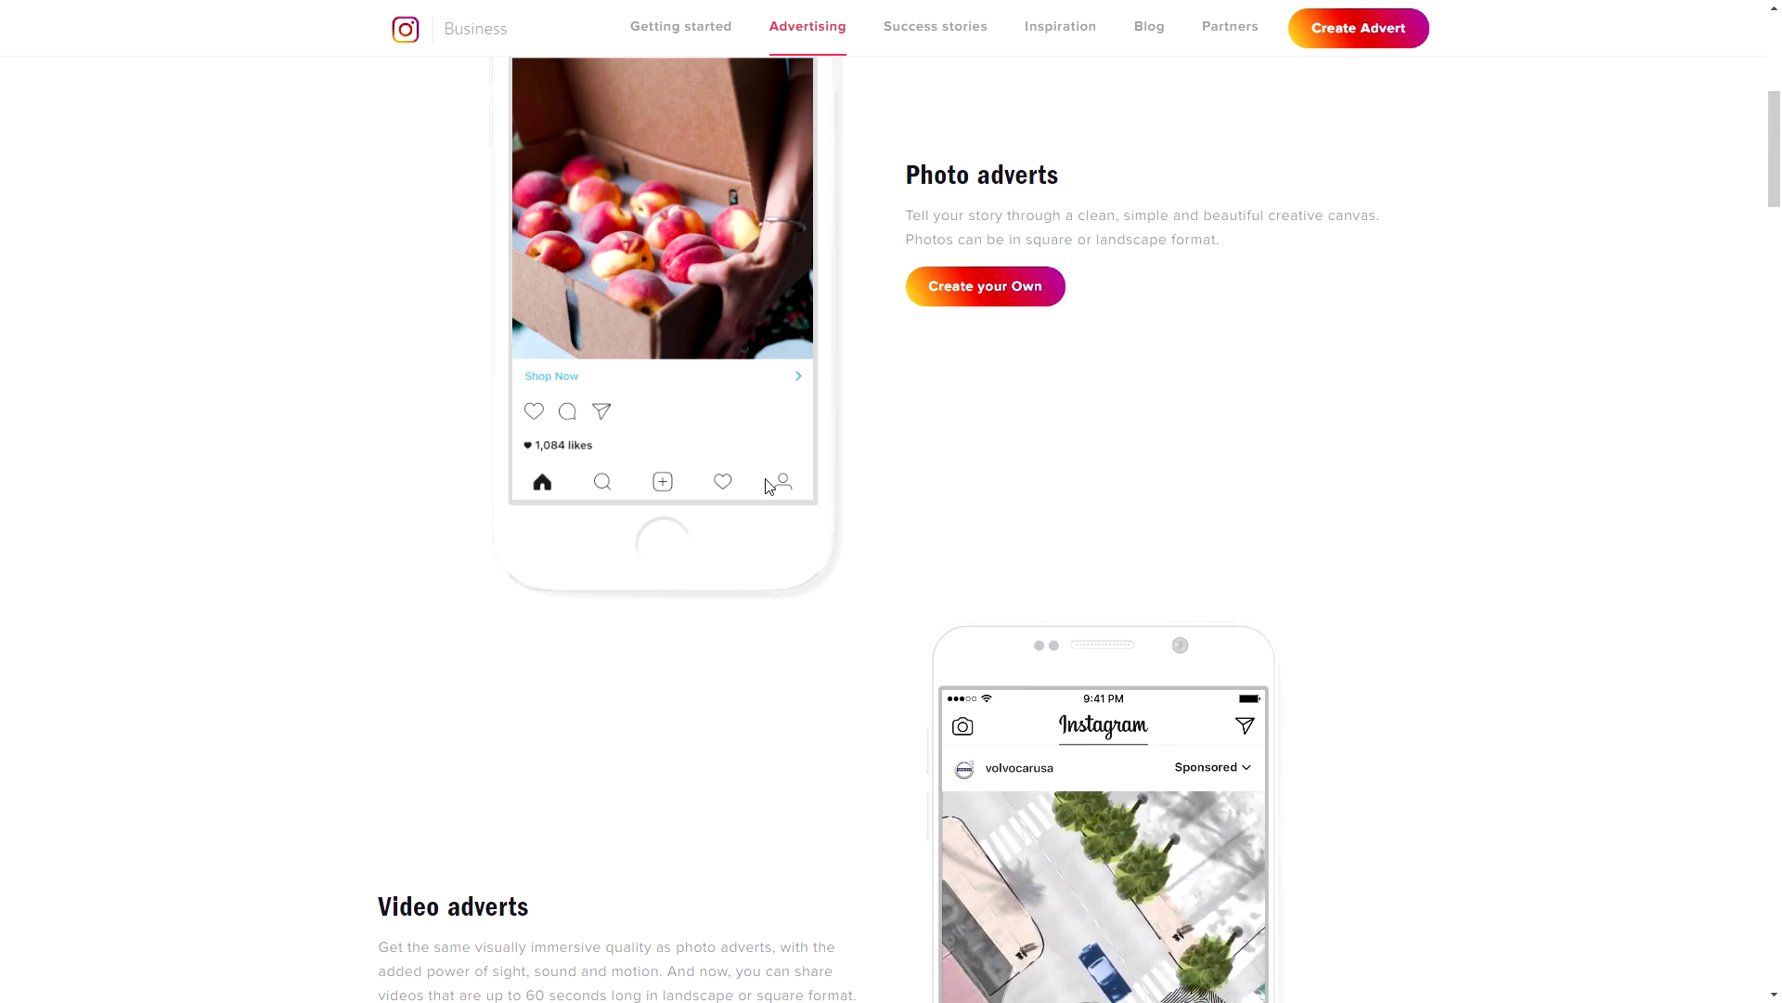
pyautogui.scroll(2, 775, 483)
pyautogui.moveTo(934, 360); pyautogui.dragTo(1038, 374)
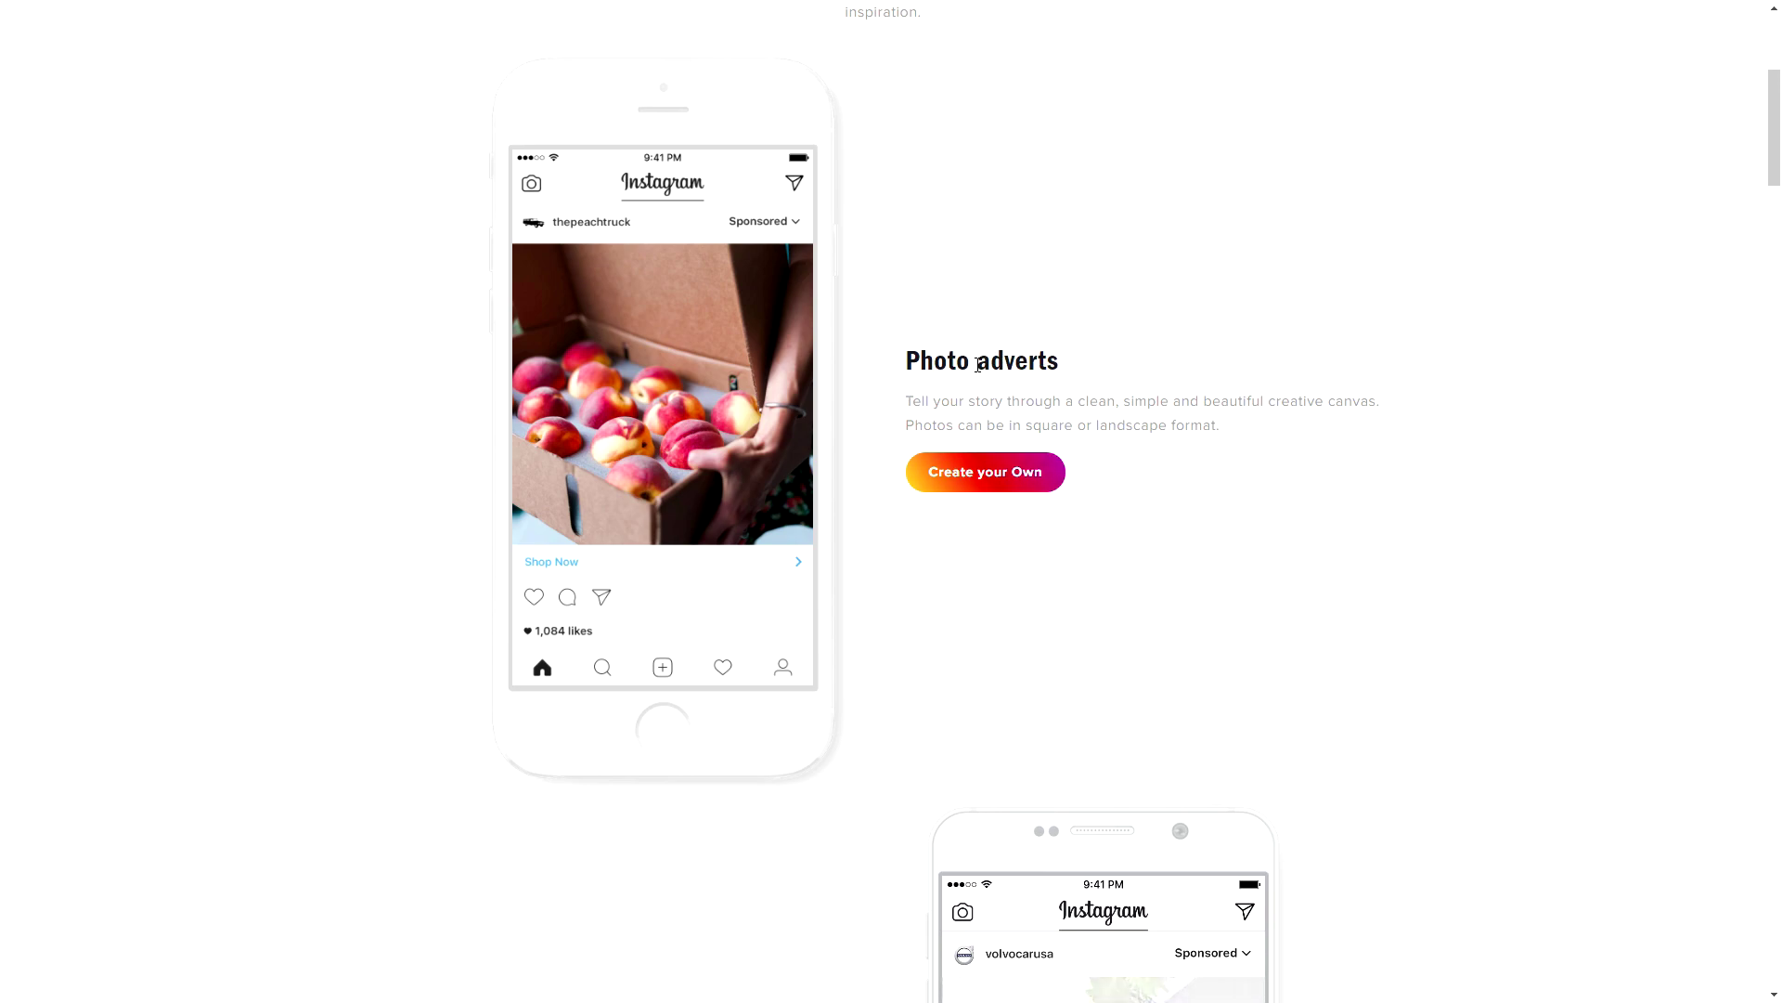
pyautogui.click(963, 483)
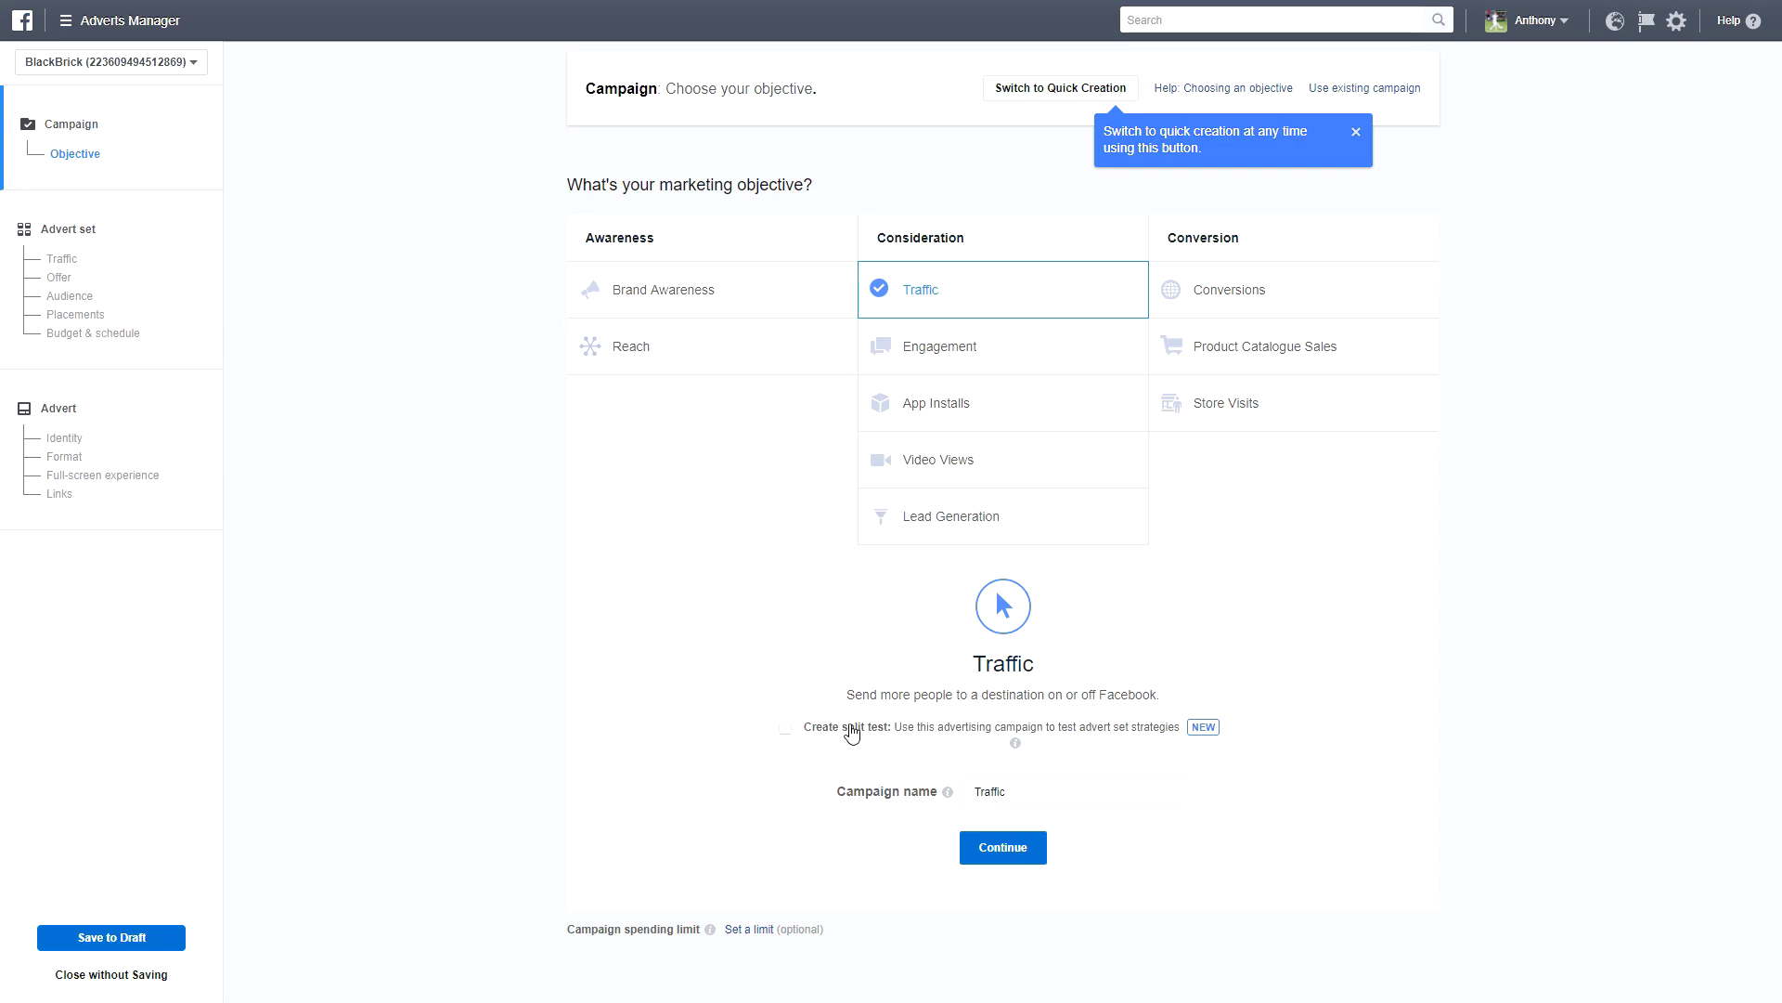
# - Name the Traffic campaign "Instagram Course" and continue to the advert set settings
pyautogui.moveTo(912, 731)
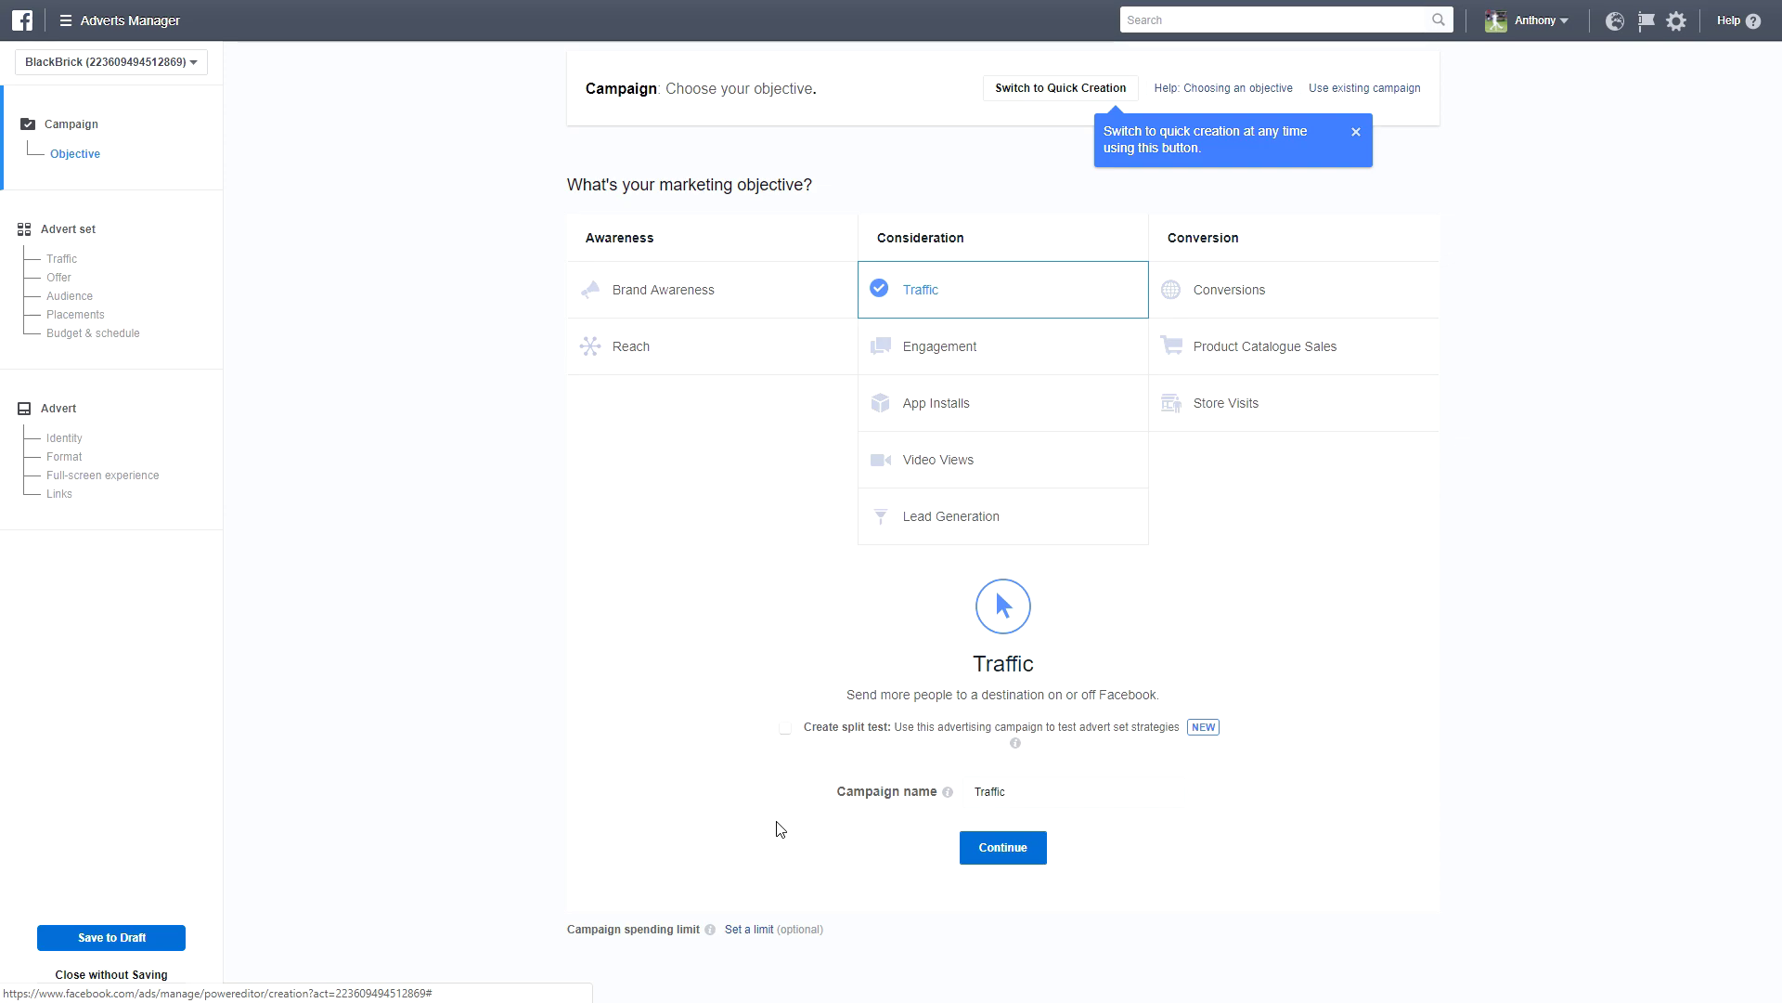
pyautogui.doubleClick(1030, 794)
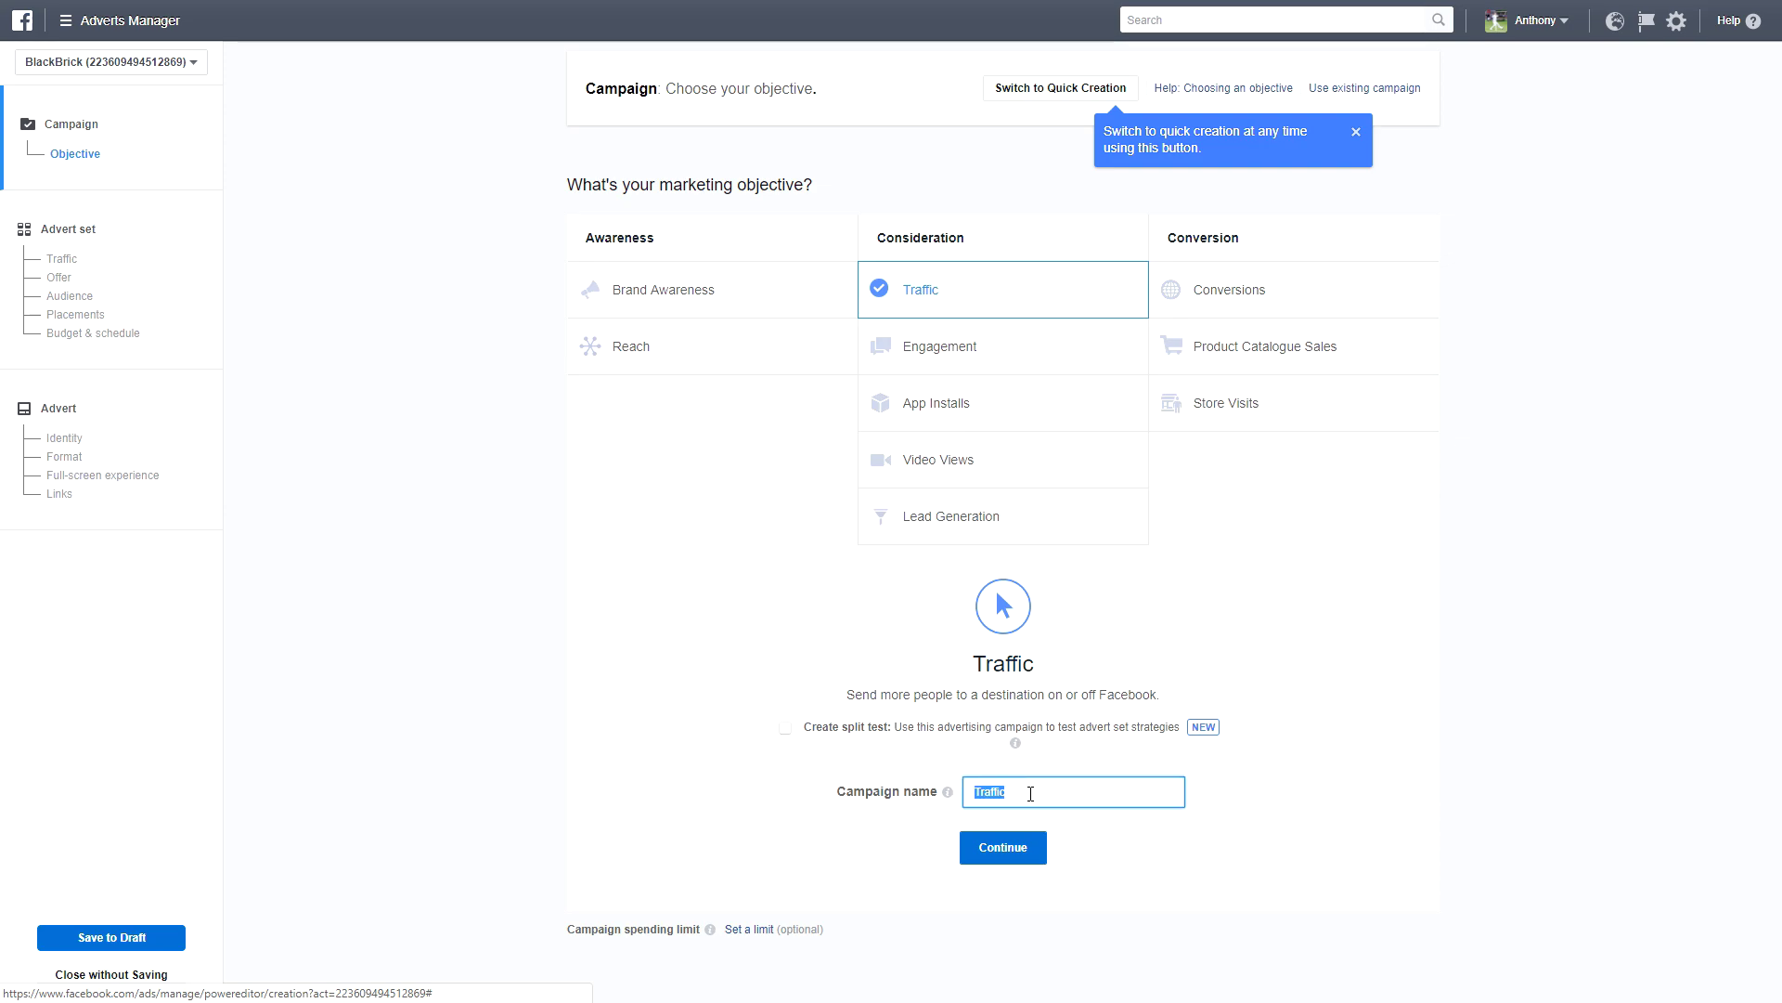
pyautogui.write('Instagram Course')
pyautogui.click(1005, 852)
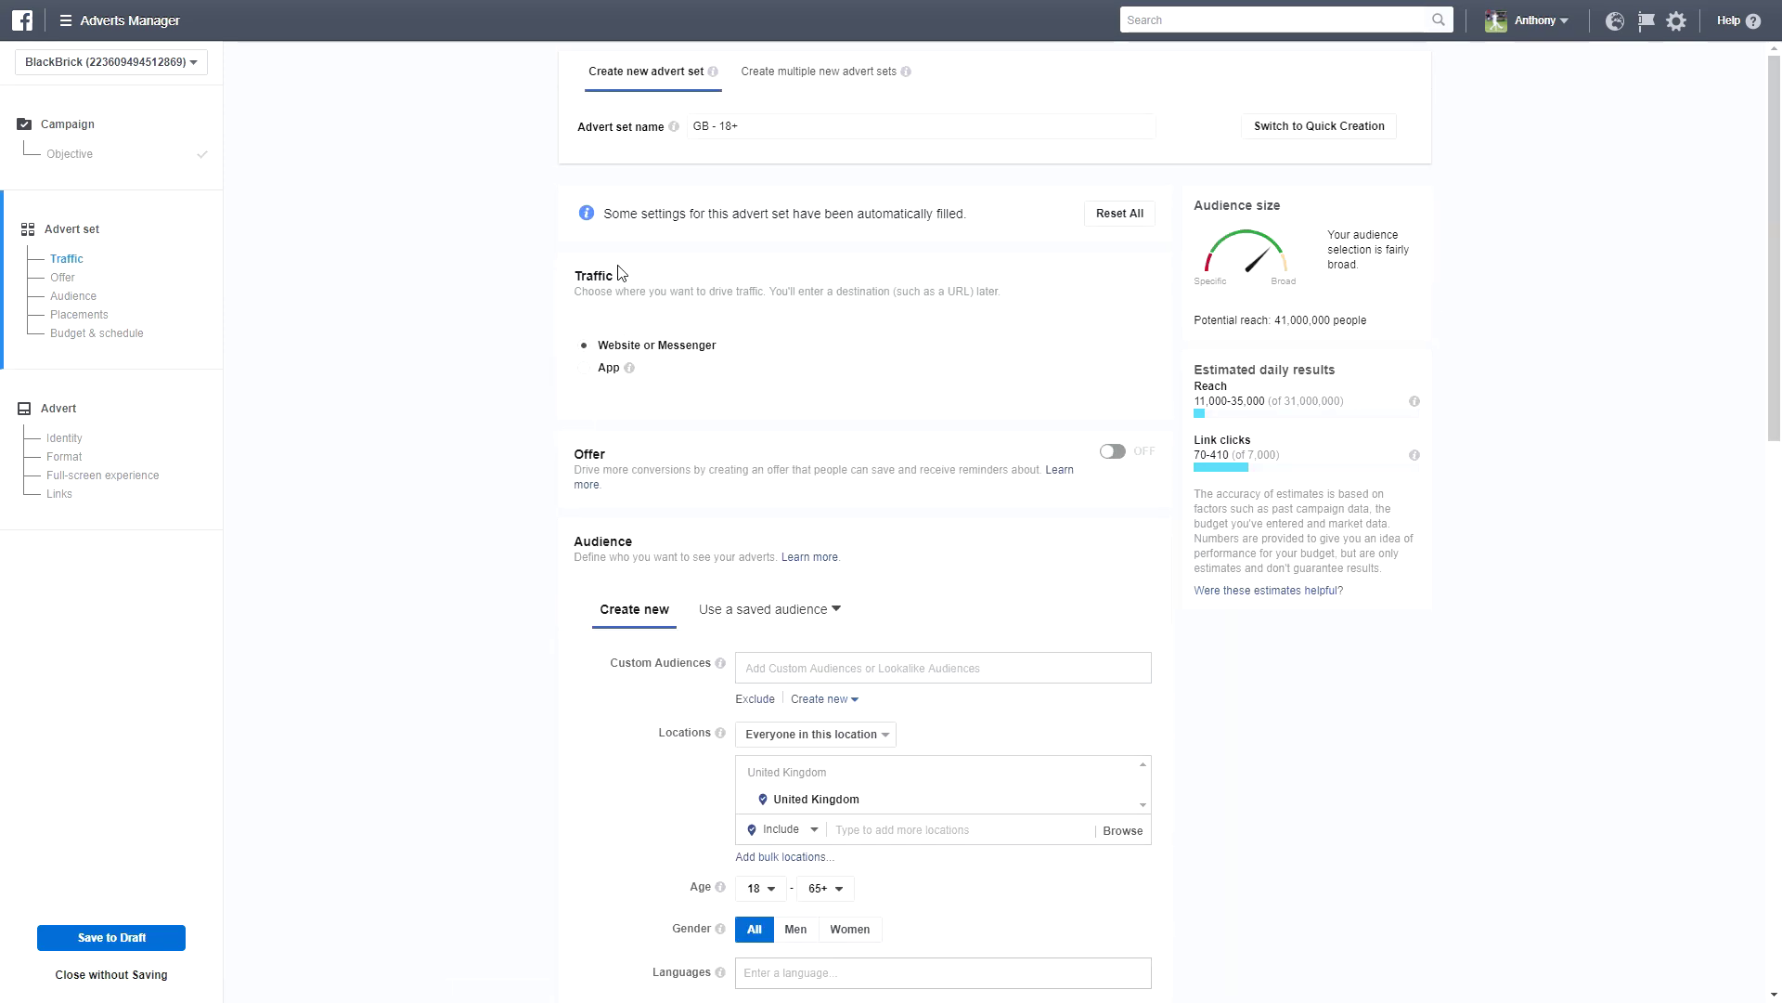
# - Review the advert set's Traffic, Offer and Custom Audiences settings without changing them
pyautogui.moveTo(613, 295); pyautogui.dragTo(949, 306)
pyautogui.click(1114, 320)
pyautogui.scroll(-1, 627, 373)
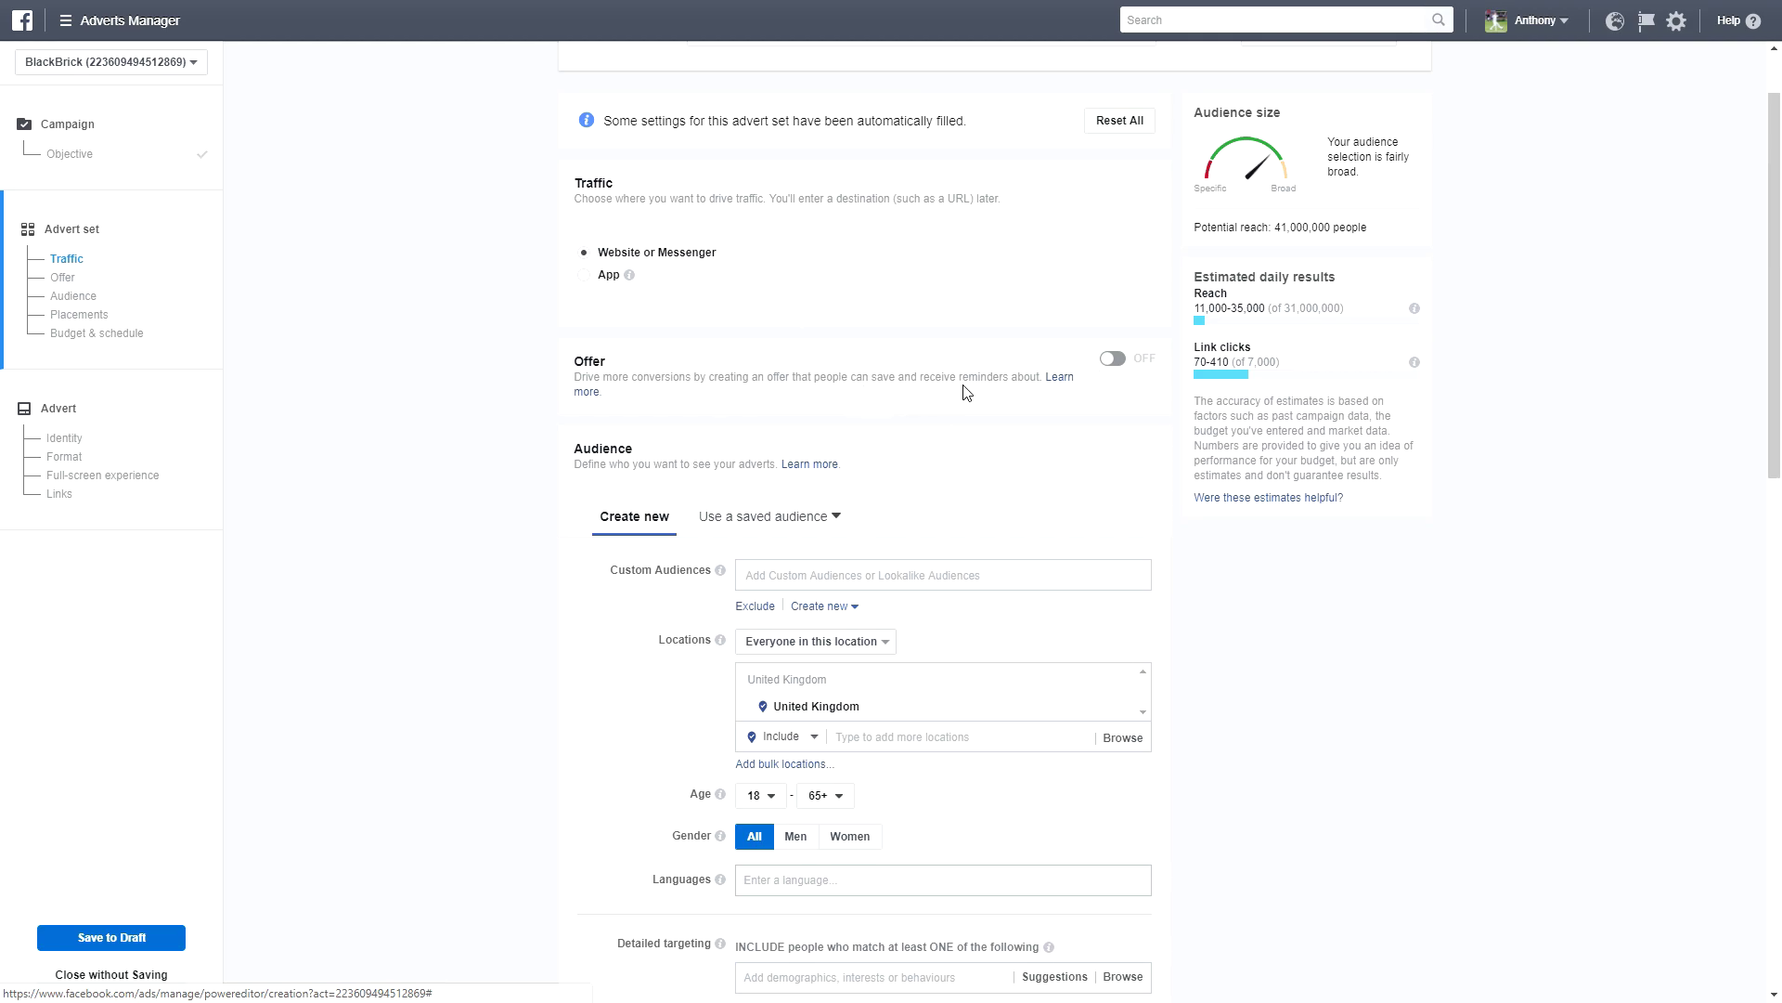
pyautogui.scroll(-3, 776, 333)
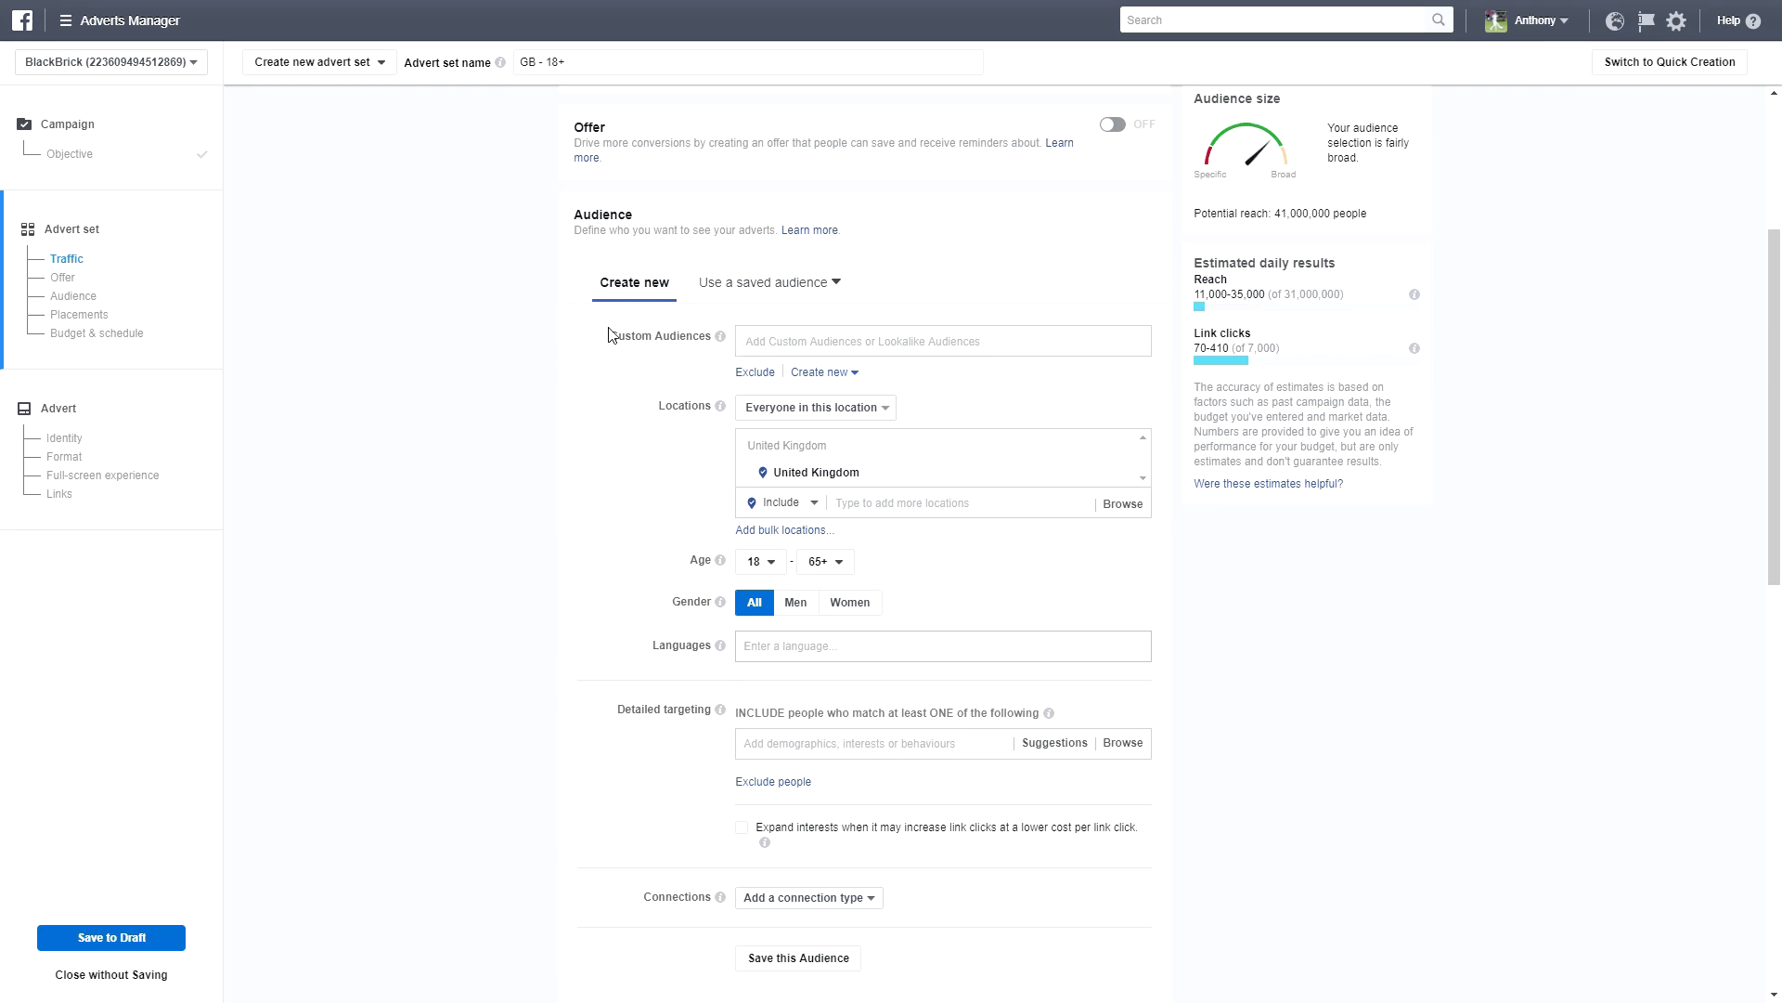
pyautogui.click(820, 348)
pyautogui.click(684, 422)
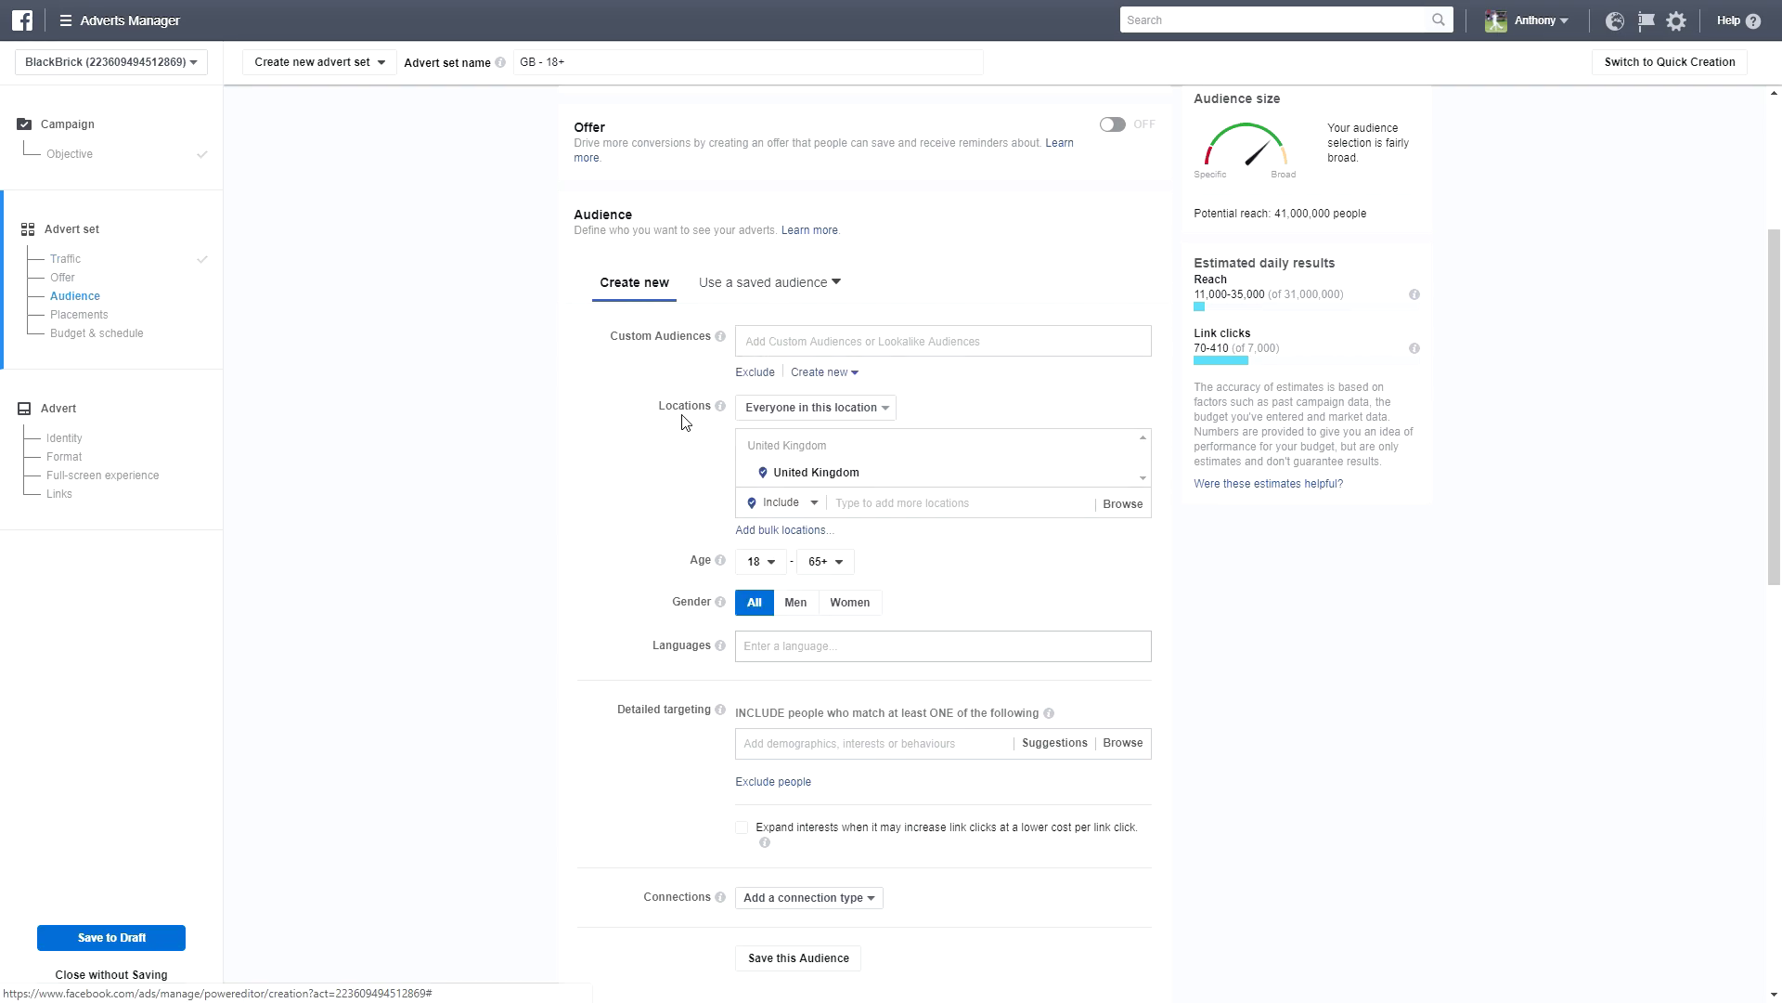
pyautogui.moveTo(645, 343)
pyautogui.mouseDown()
pyautogui.moveTo(698, 342)
pyautogui.moveTo(656, 342)
pyautogui.mouseUp()
pyautogui.scroll(-1, 665, 393)
pyautogui.click(676, 330)
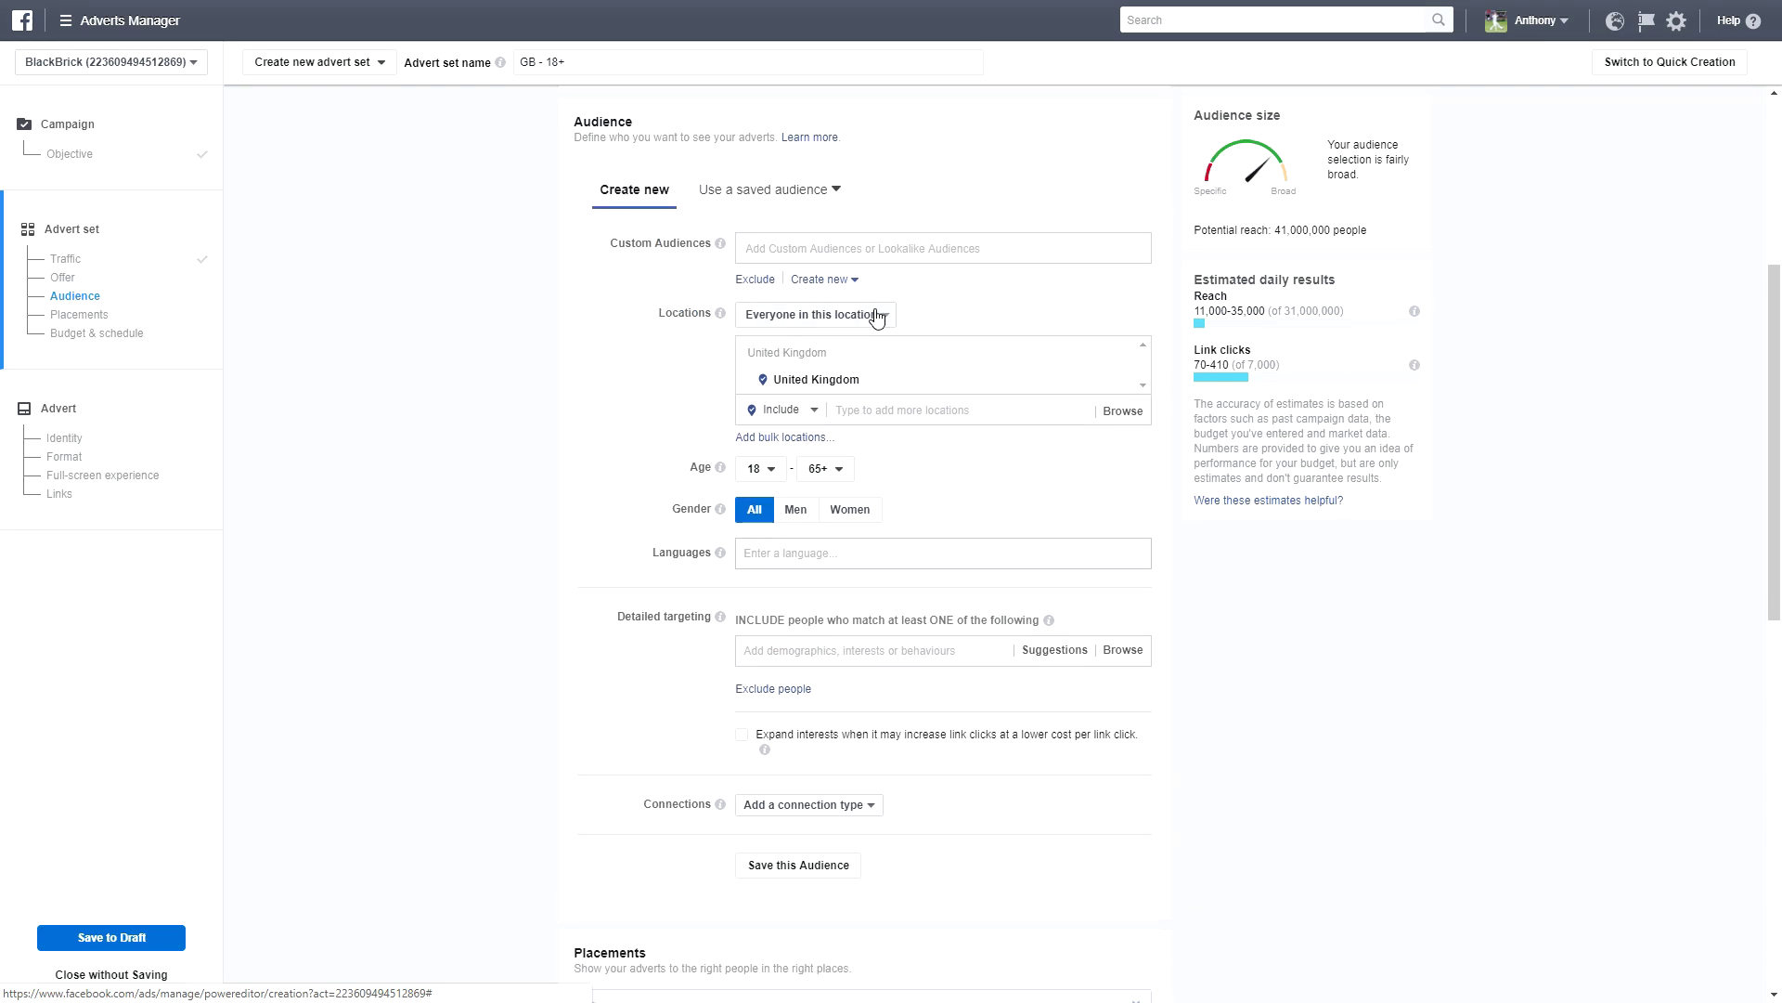
# - Add India to the audience's included locations
pyautogui.click(933, 410)
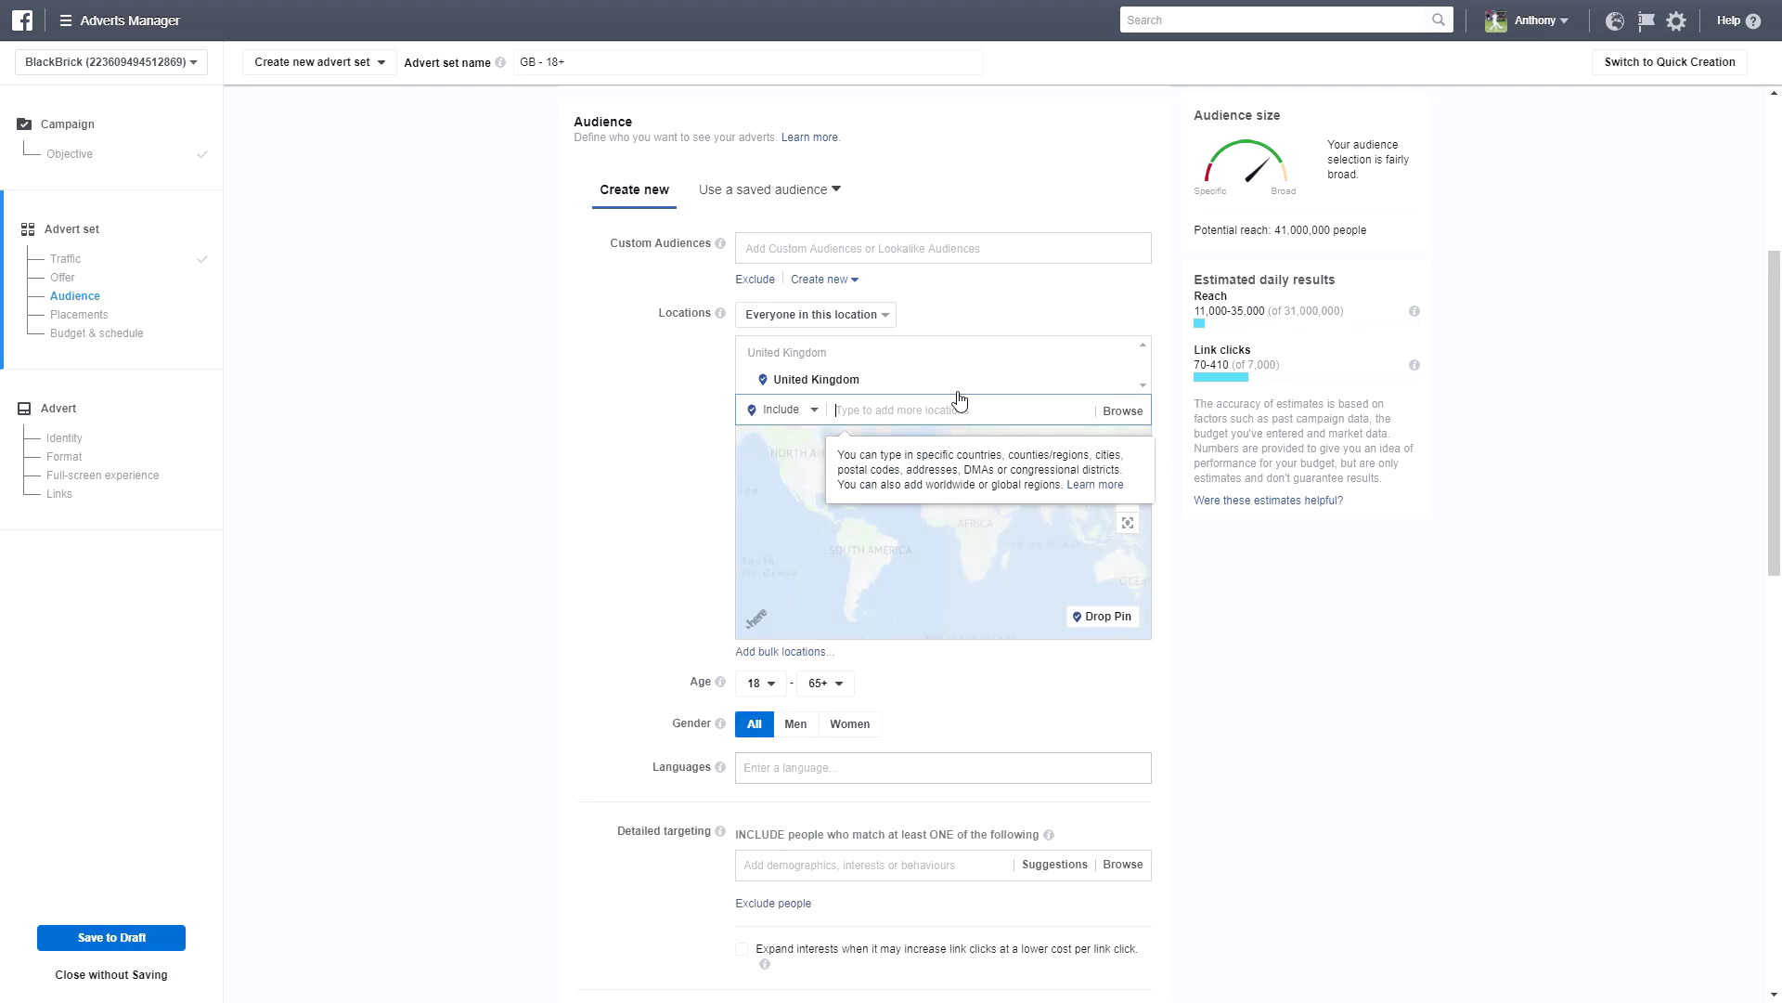
pyautogui.write('in')
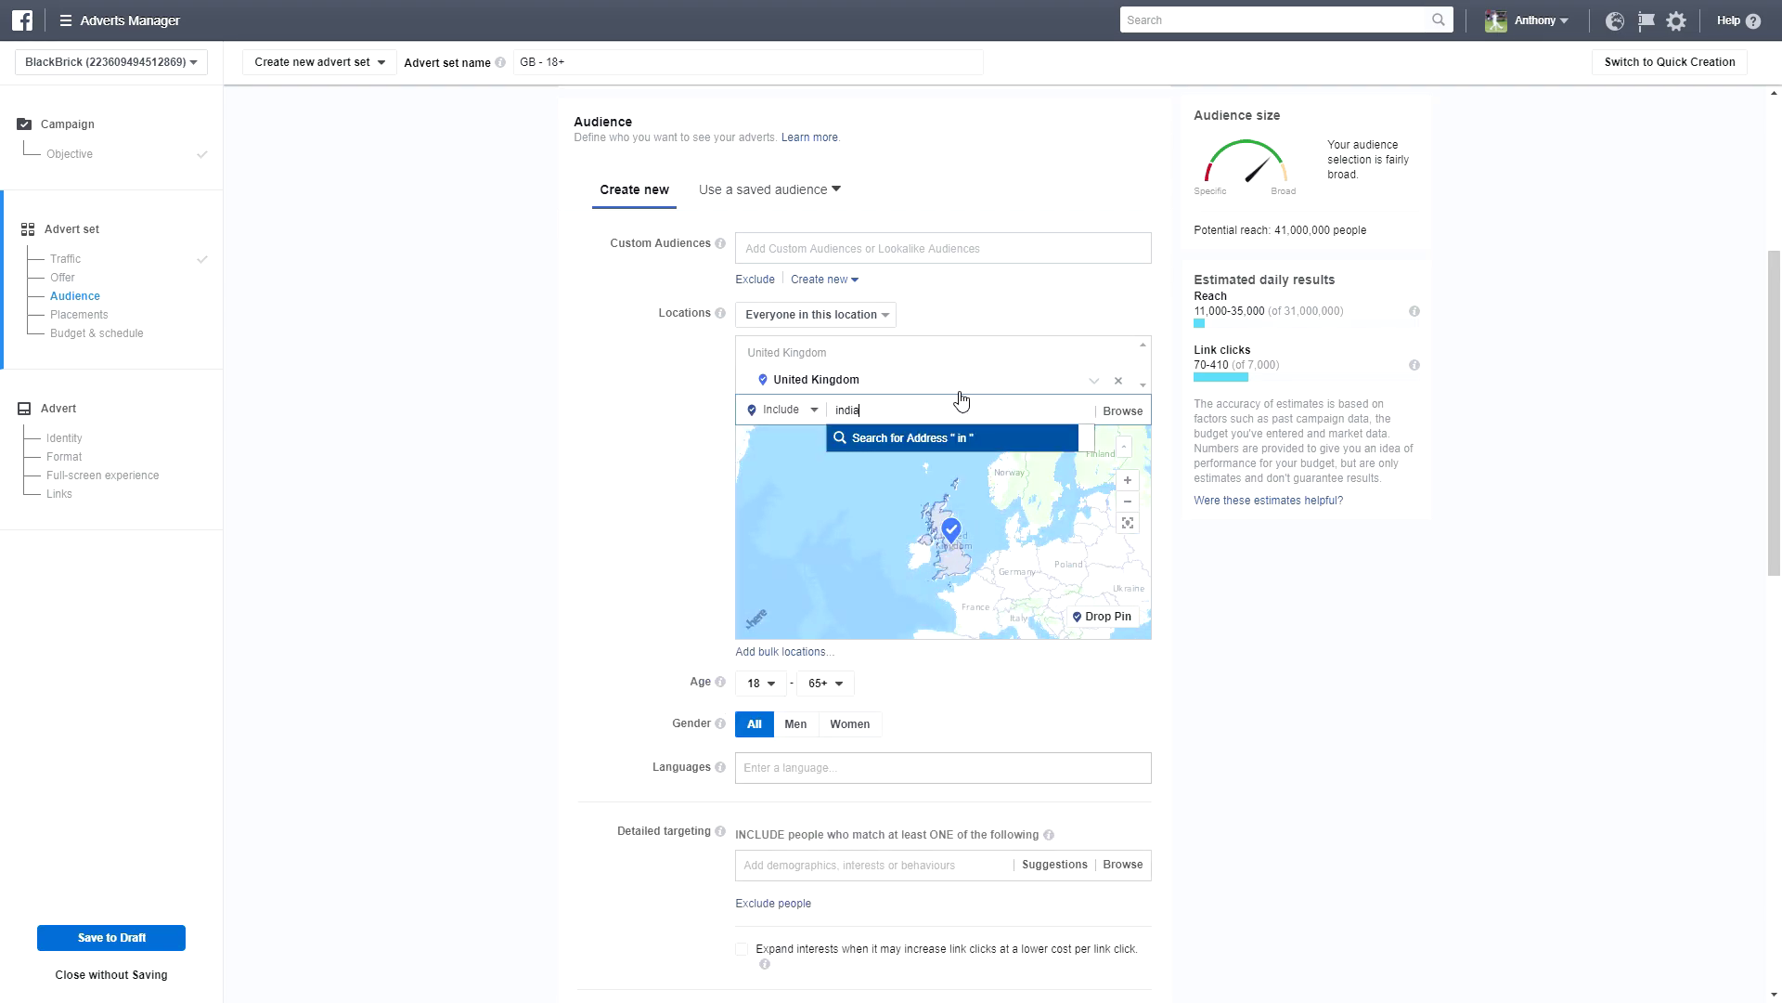
pyautogui.write('dia')
pyautogui.click(905, 451)
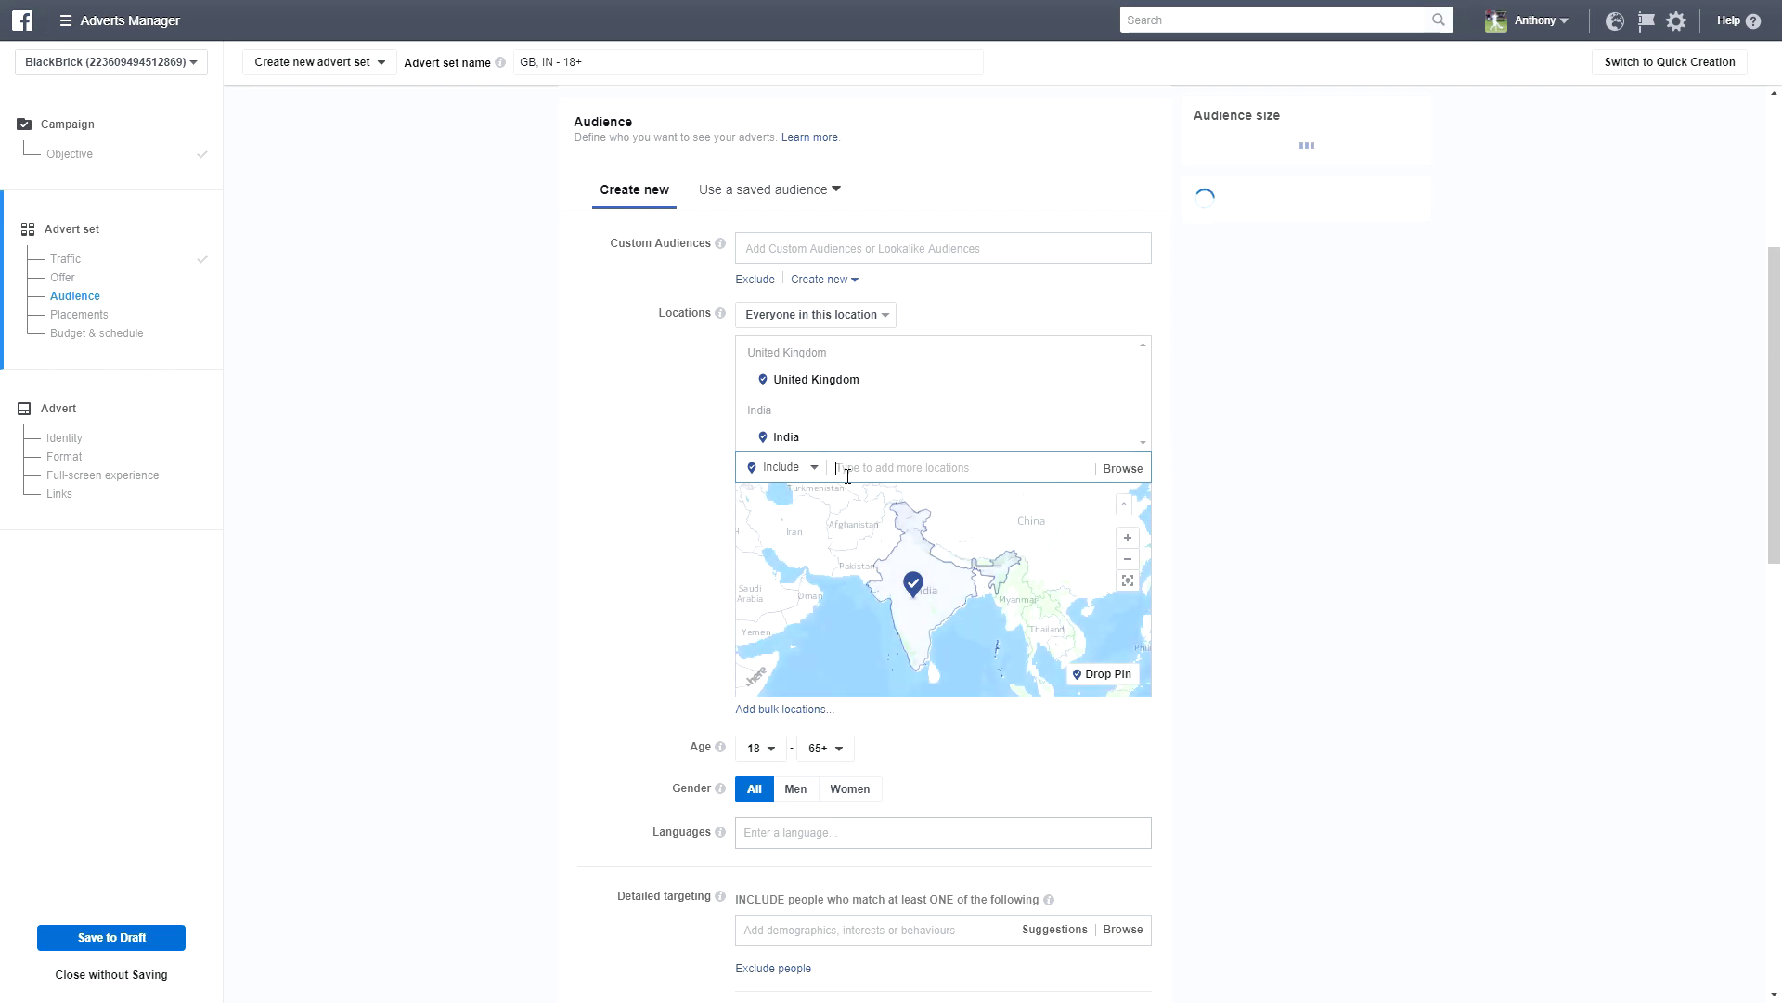
# - Add the country United States to the audience's included locations
pyautogui.write('united st')
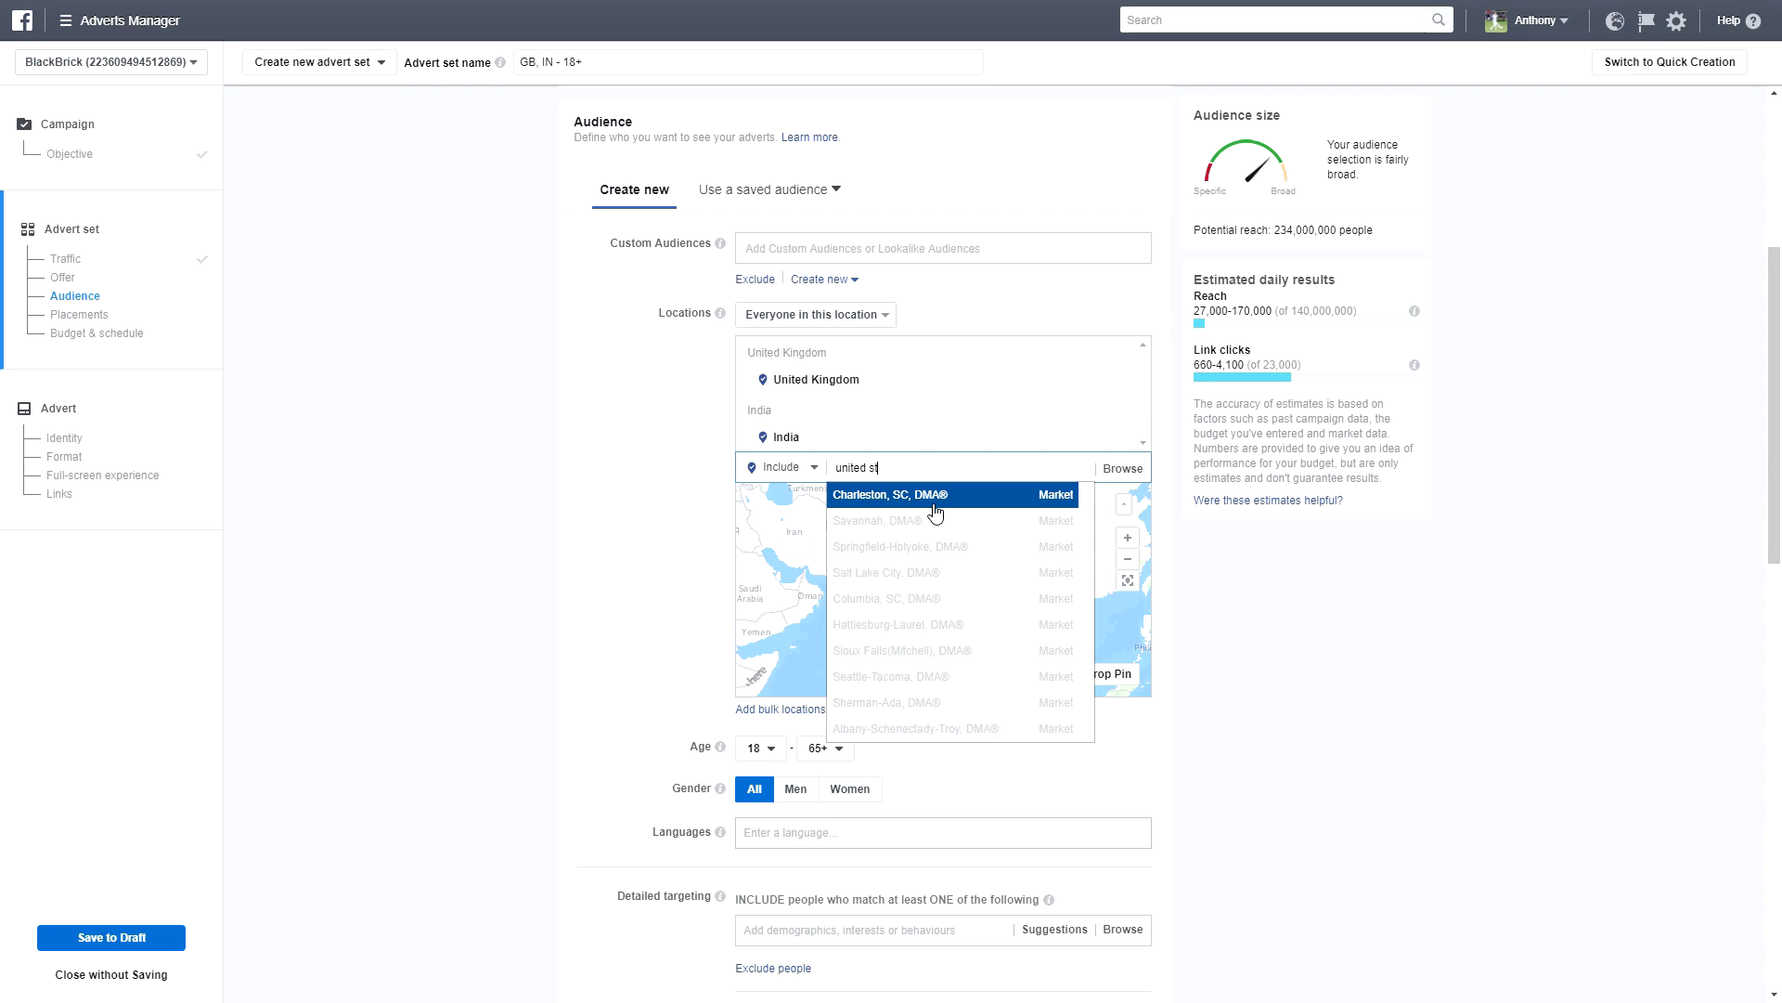
pyautogui.write('ates')
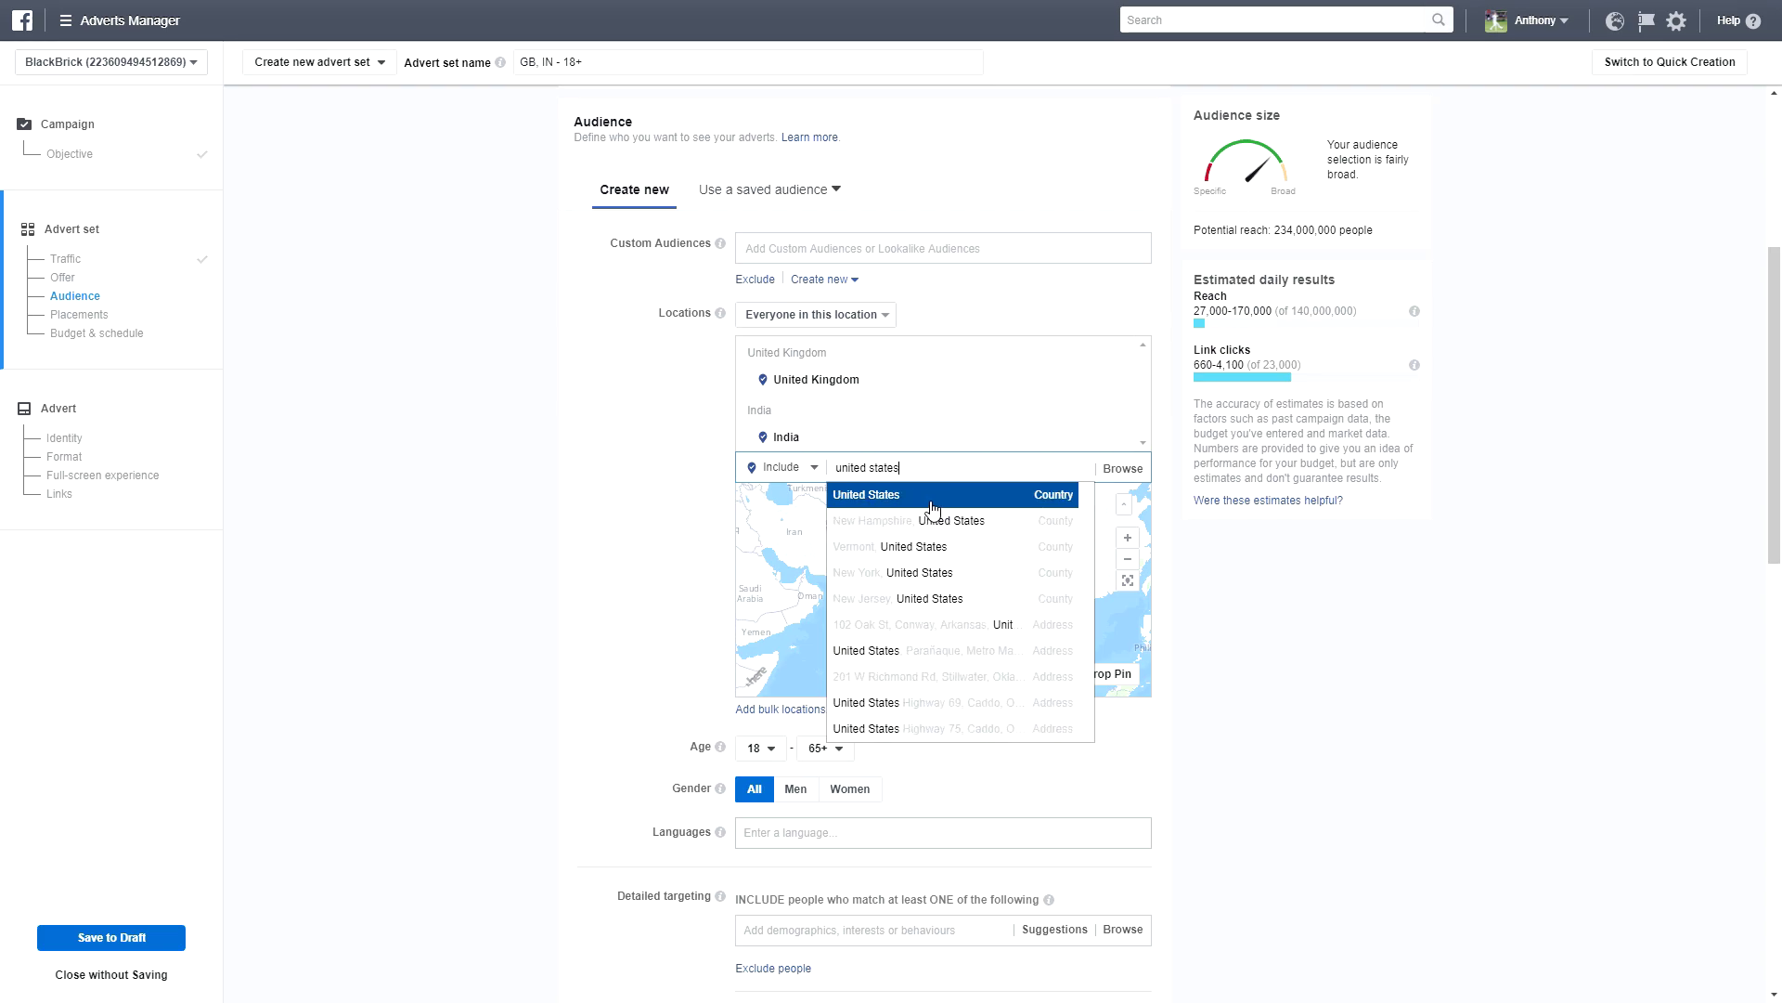
pyautogui.click(863, 497)
pyautogui.click(628, 544)
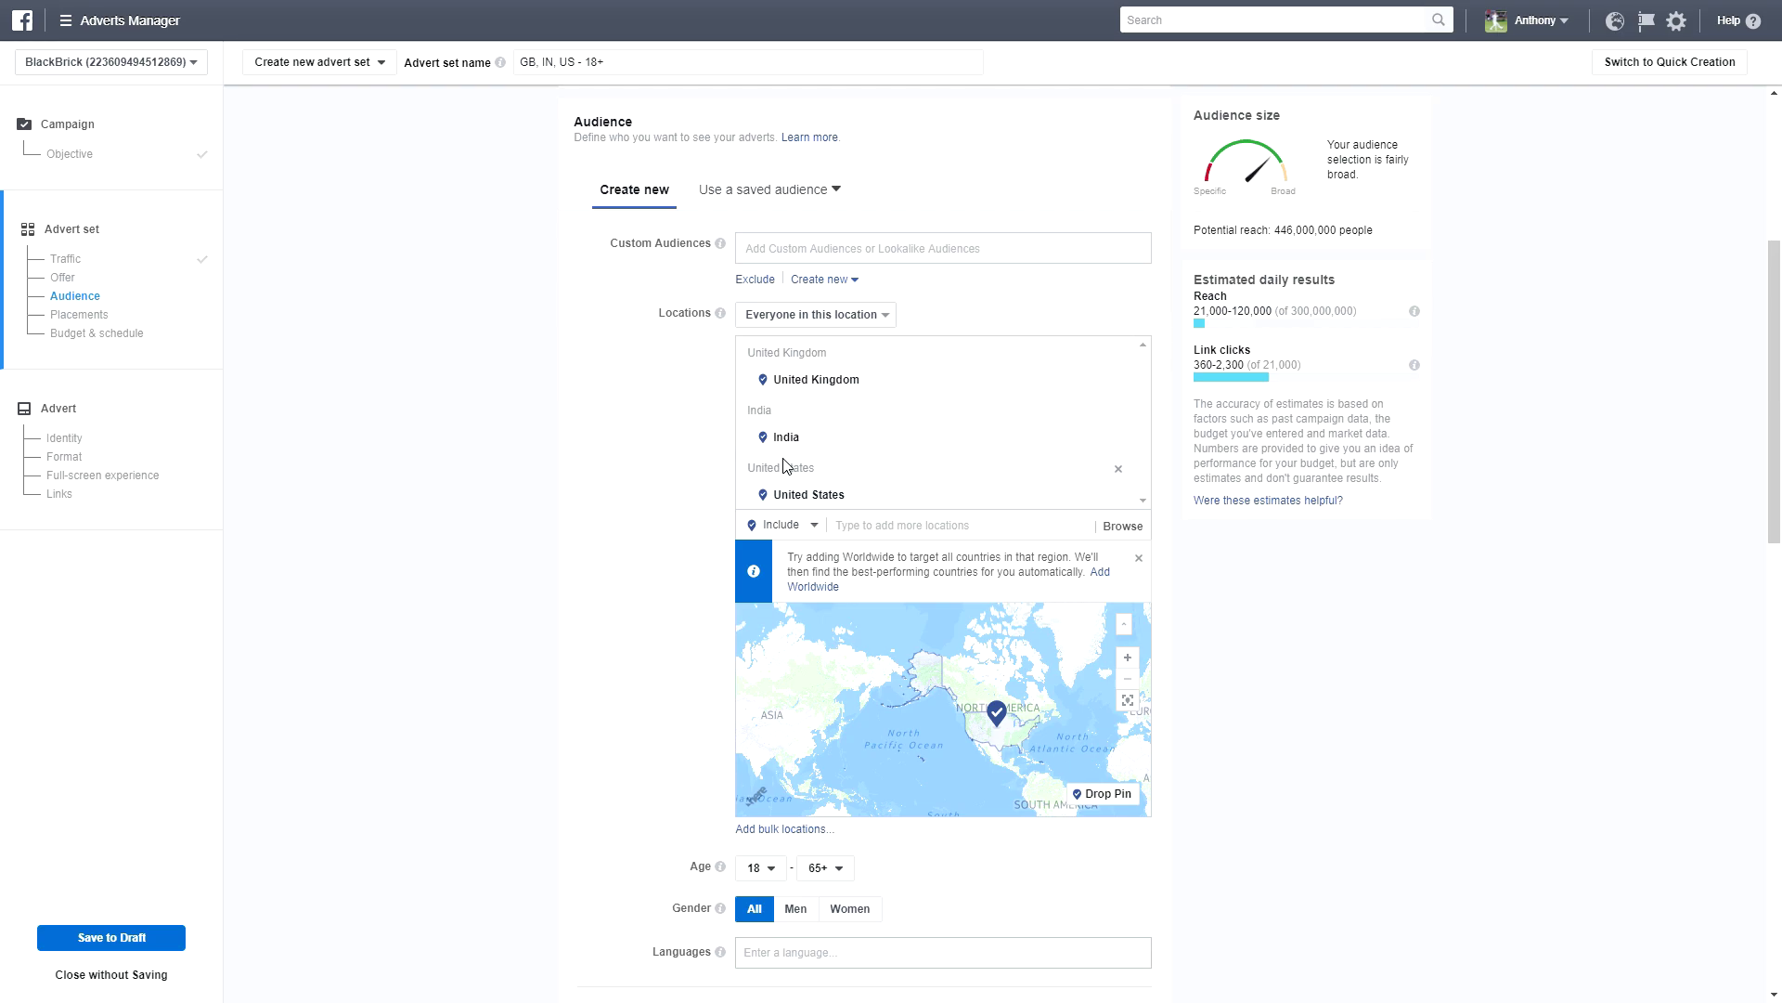
# - Set the audience's age range to 17–45
pyautogui.scroll(-3, 690, 595)
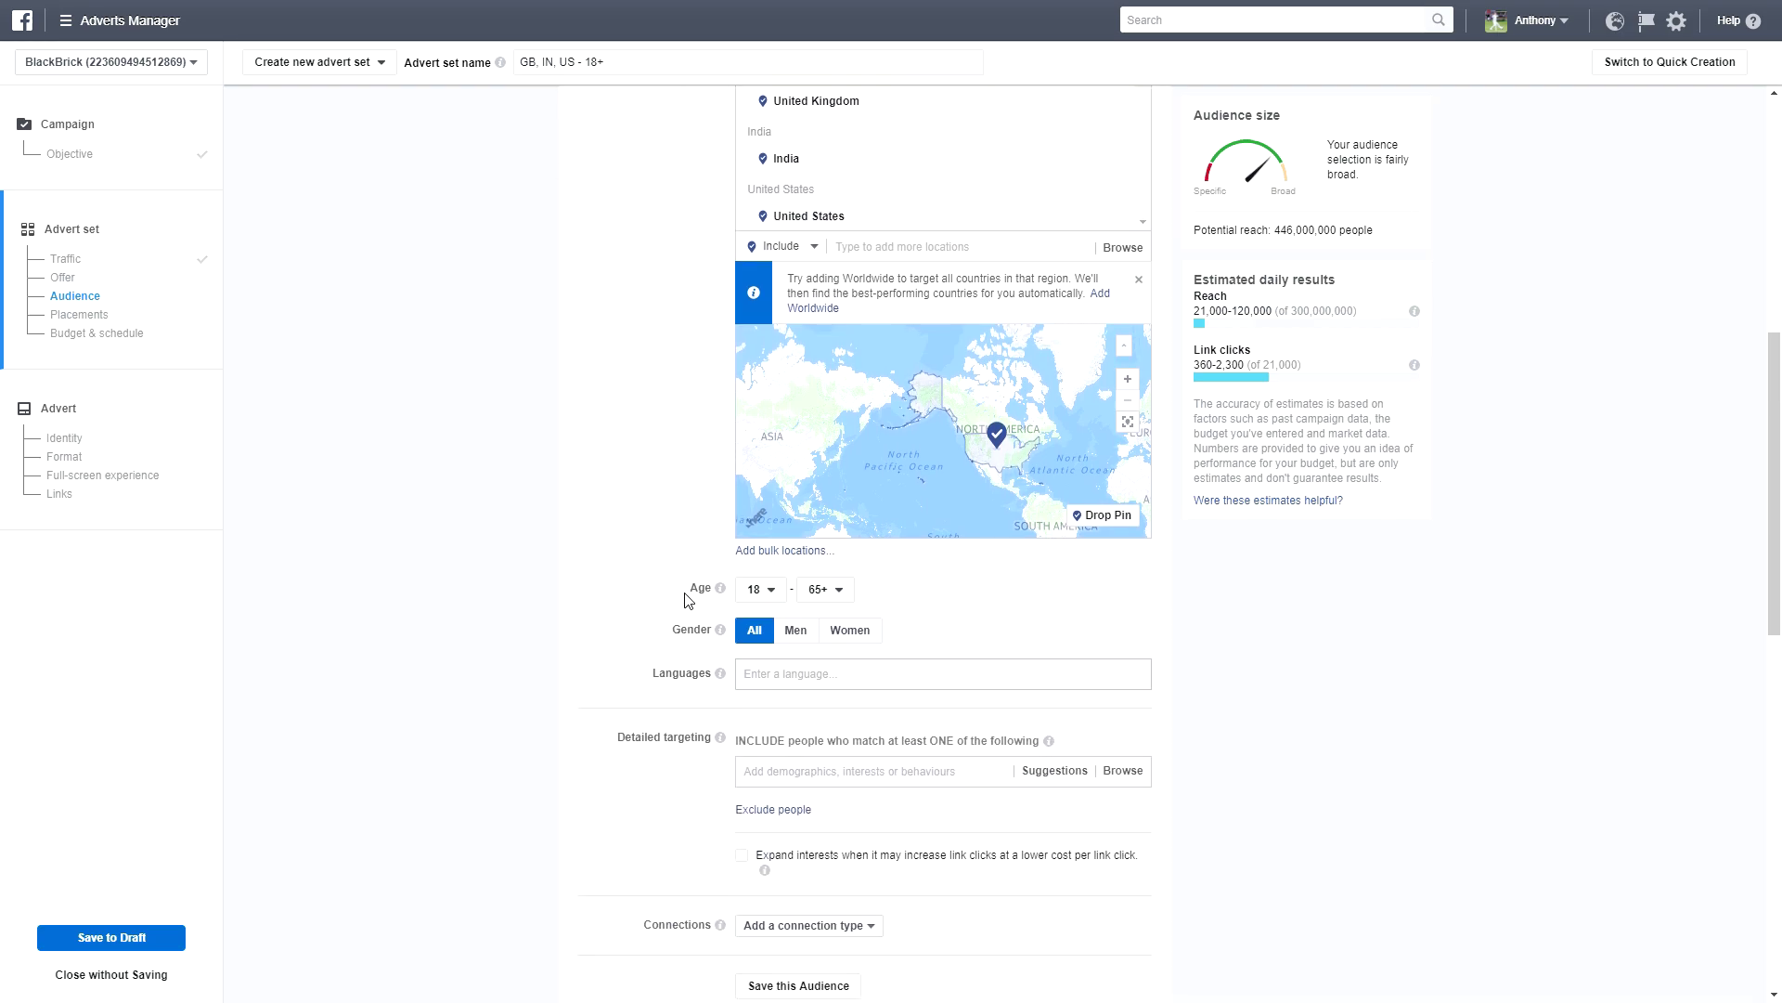
pyautogui.click(759, 594)
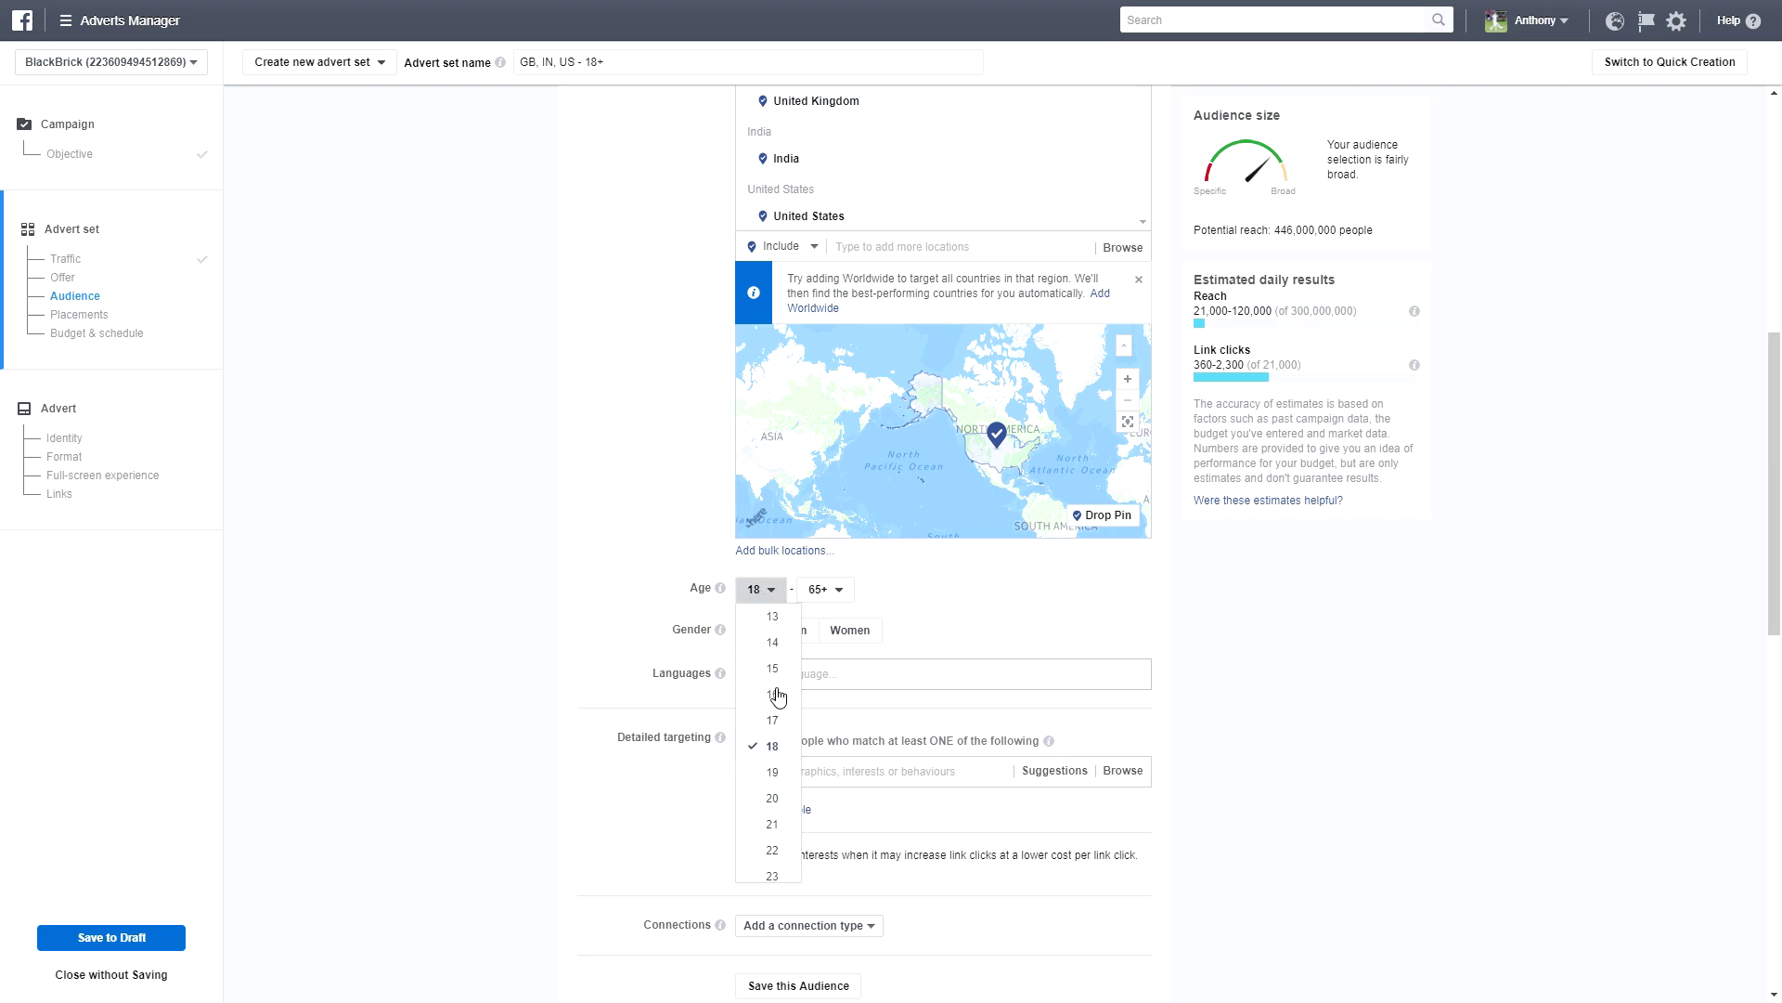
pyautogui.click(770, 720)
pyautogui.click(823, 589)
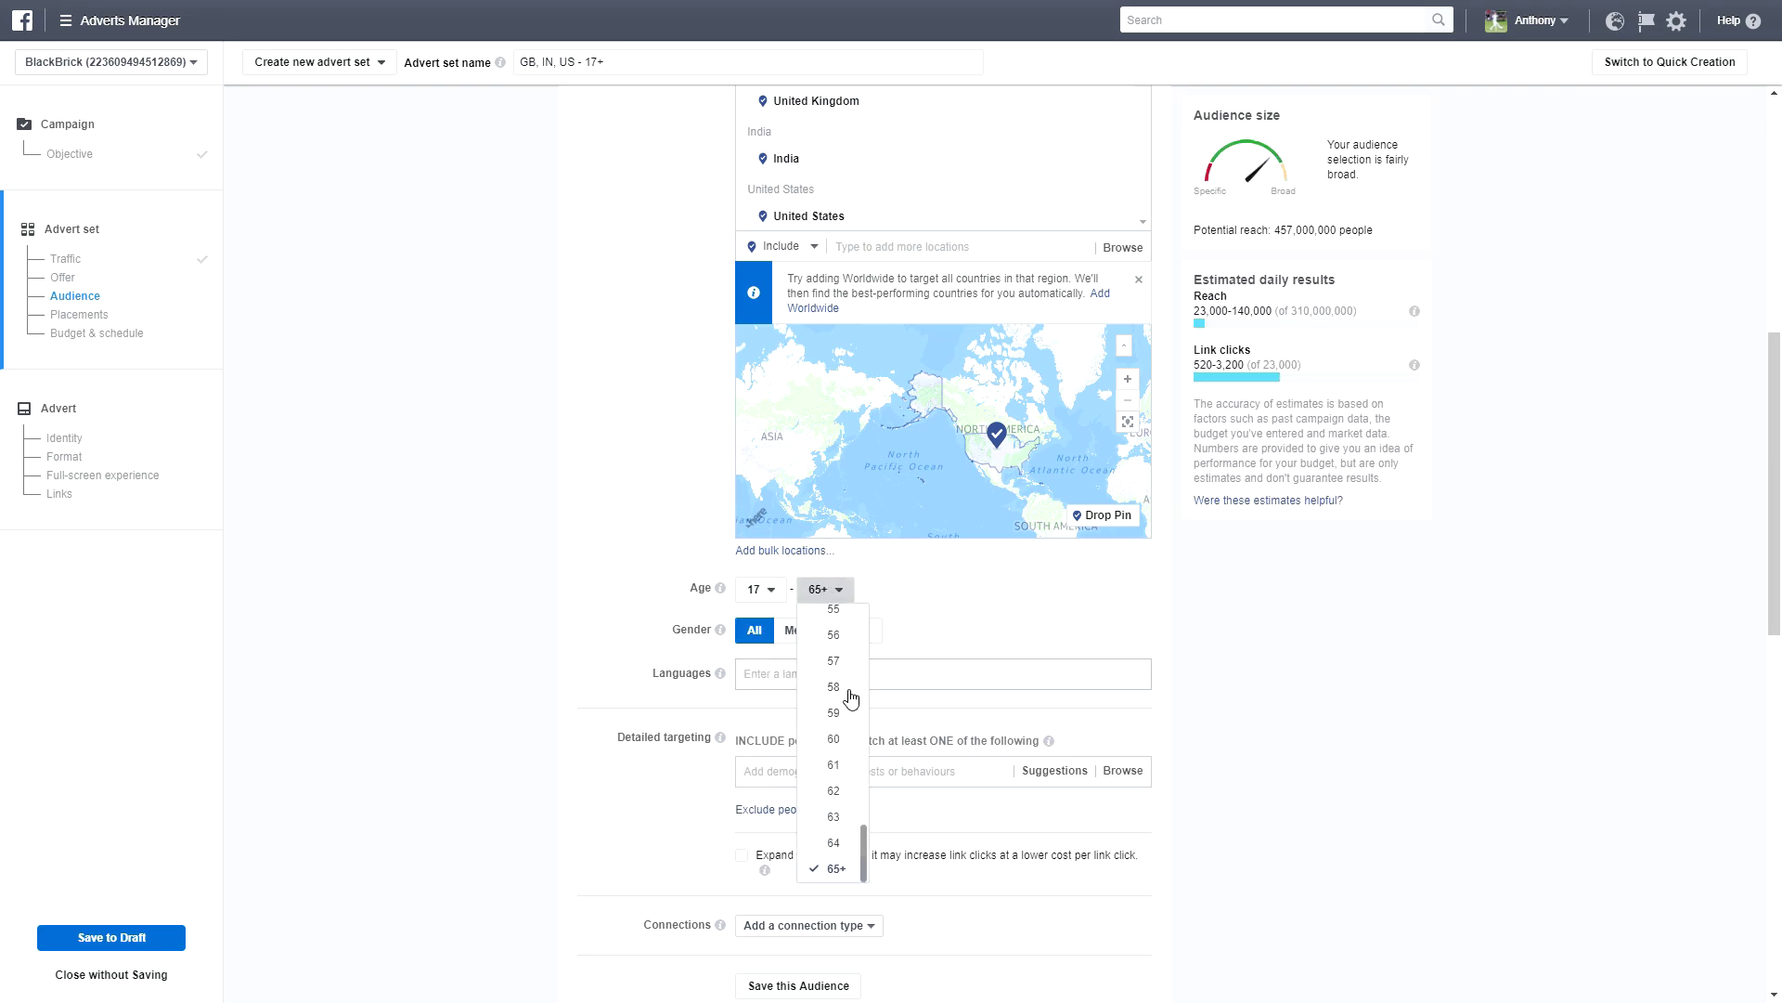
pyautogui.scroll(4, 845, 706)
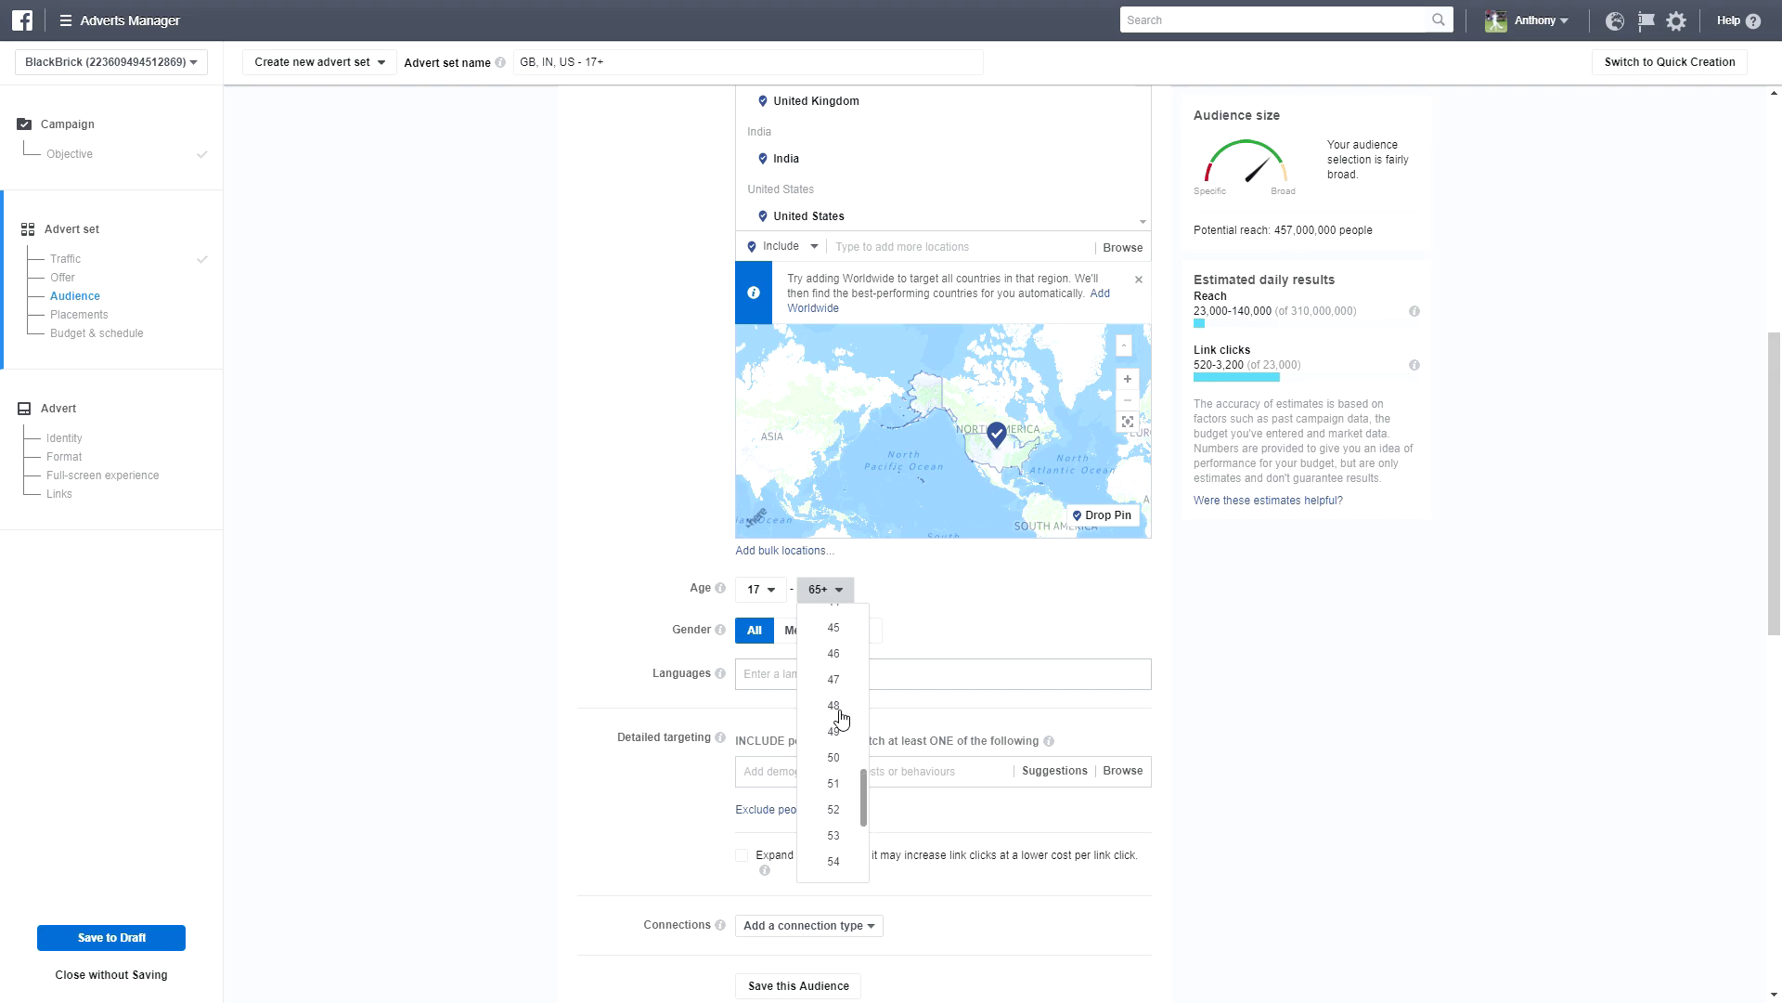
pyautogui.scroll(-2, 945, 668)
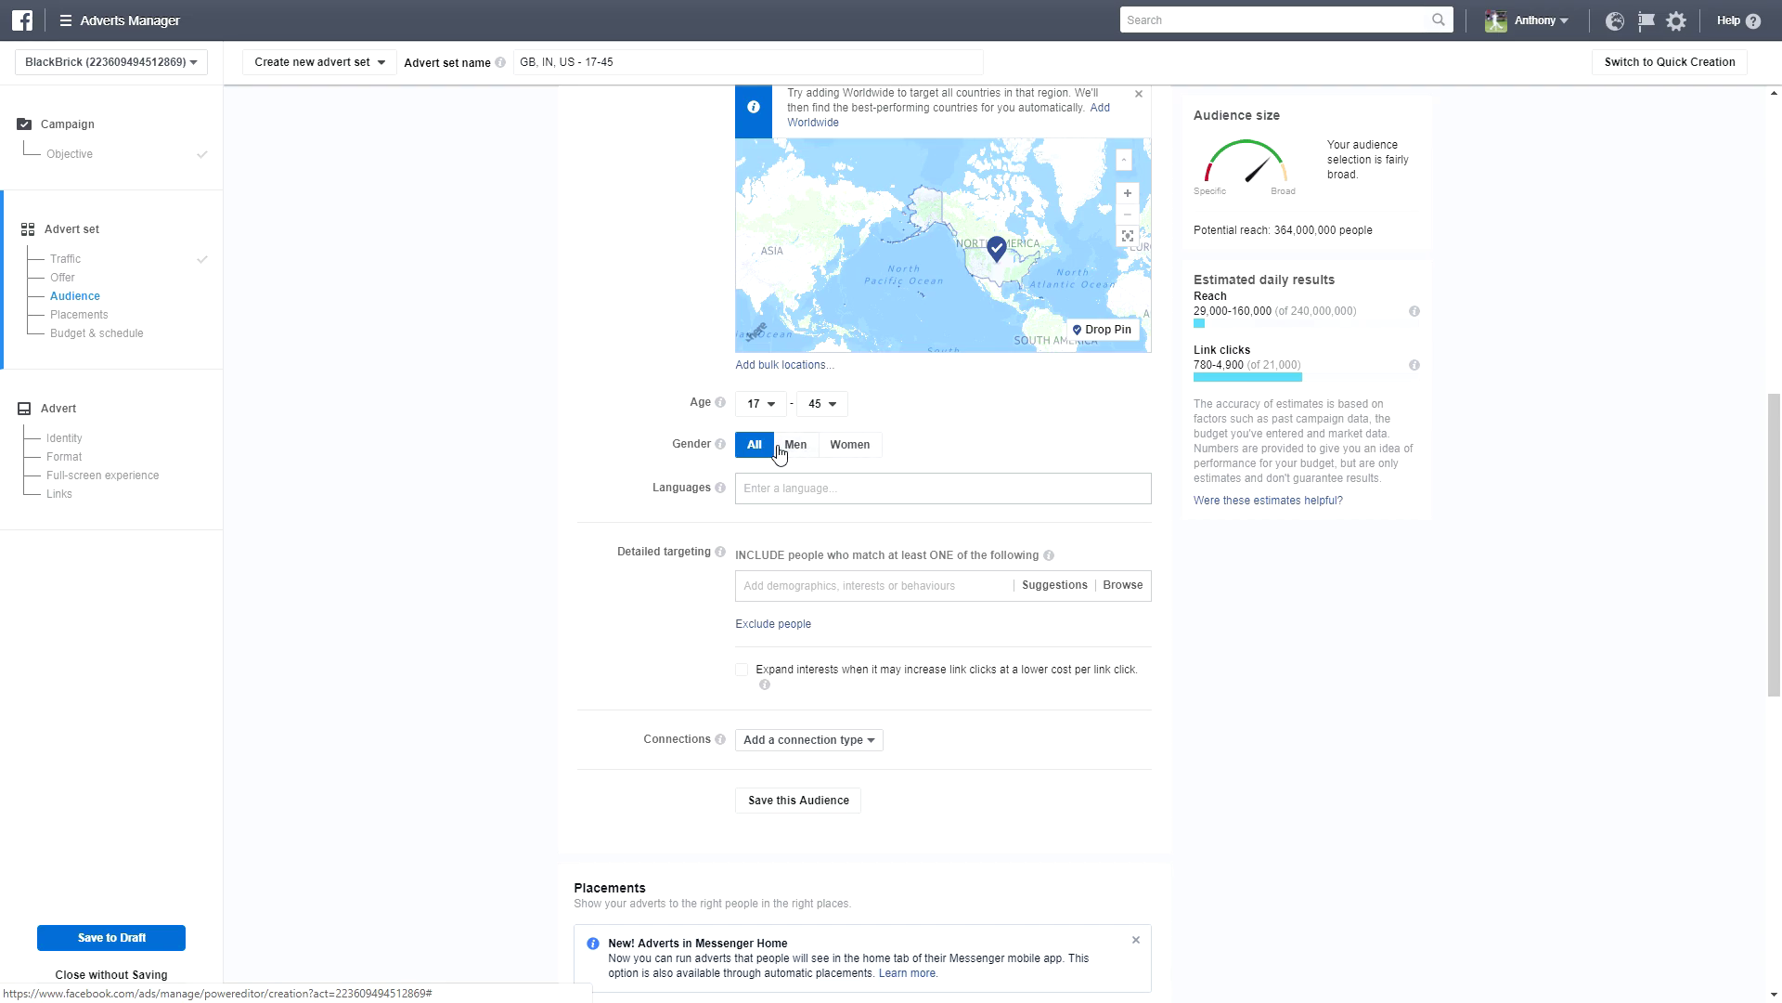
# - Set the audience's language to English (All)
pyautogui.scroll(-1, 855, 378)
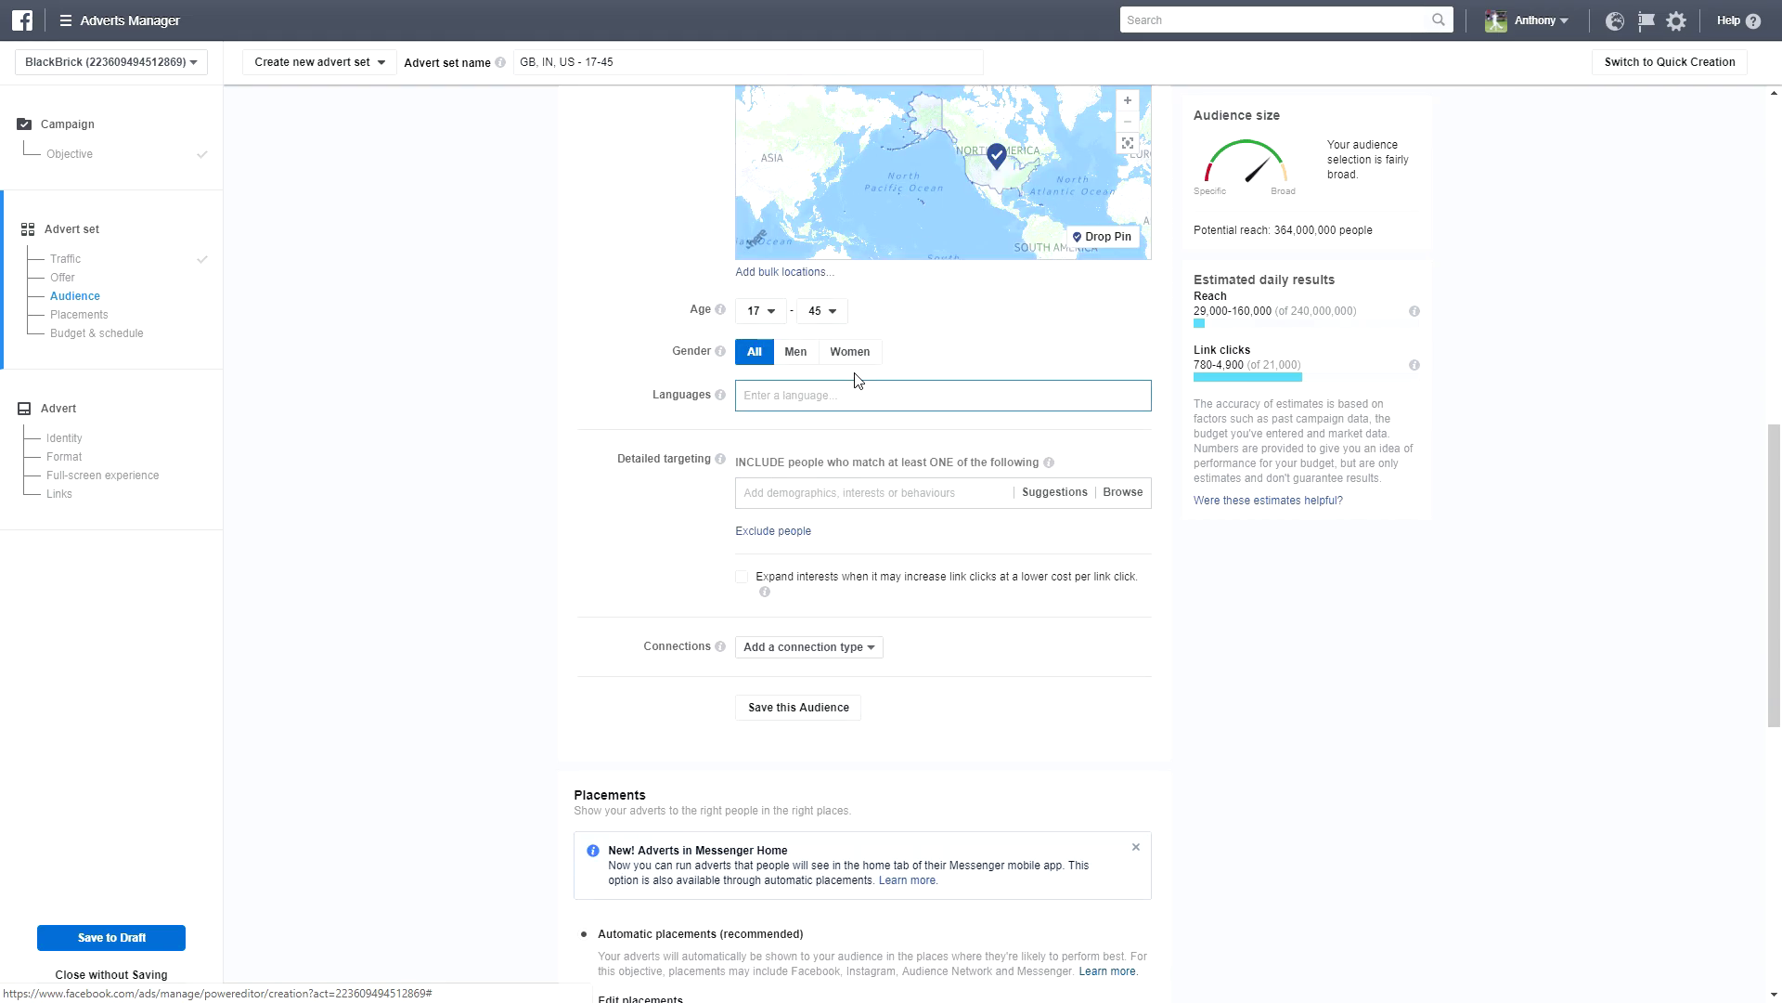
pyautogui.write('english')
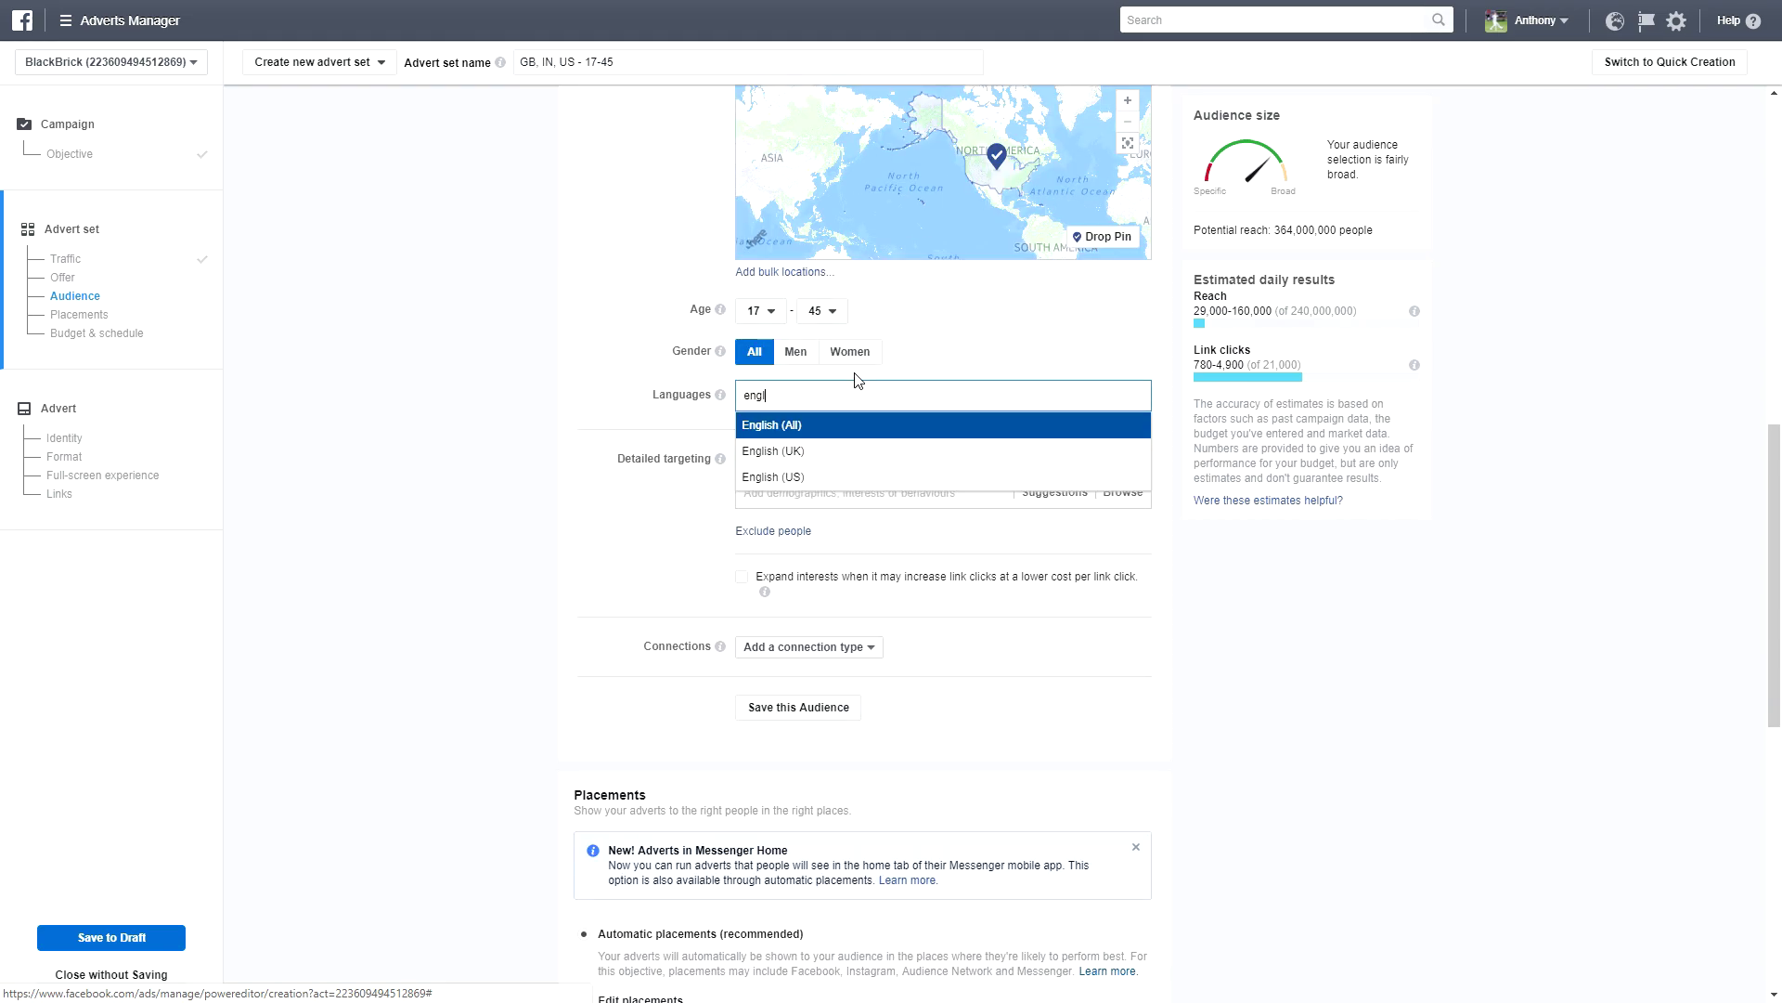
pyautogui.click(776, 424)
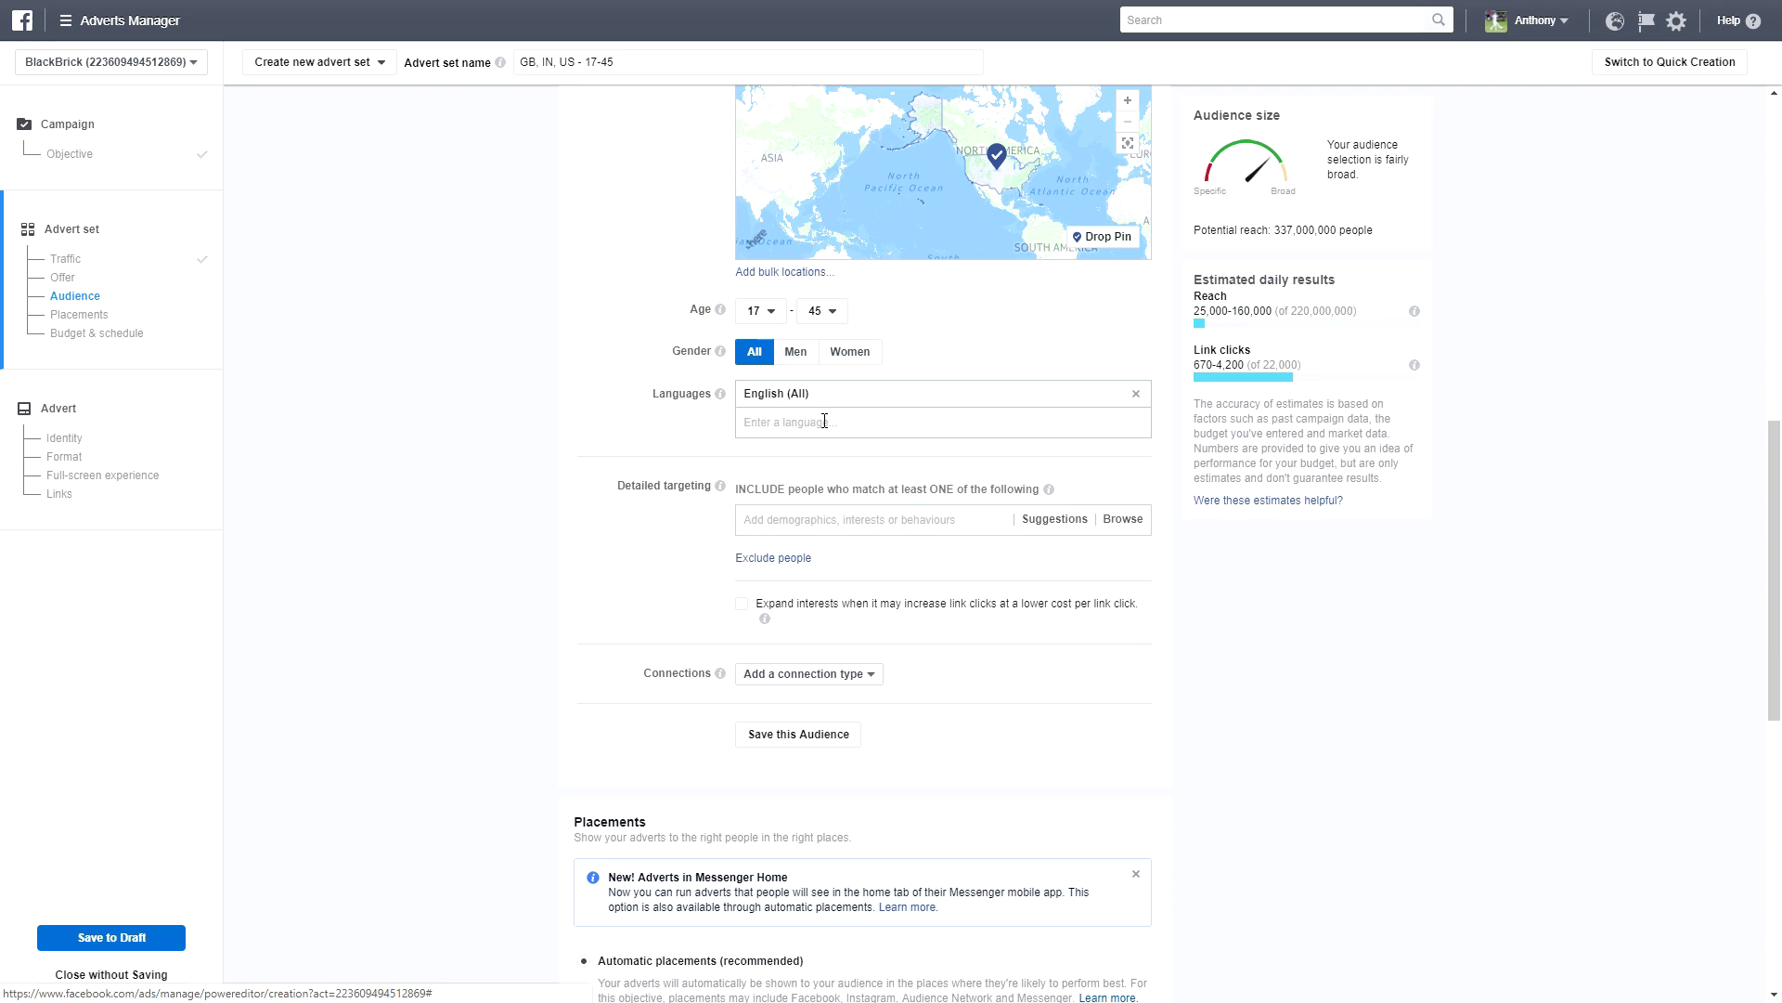
# - Examine the audience's detailed targeting section and its rule for including people who match at least one criterion
pyautogui.scroll(-1, 673, 449)
pyautogui.moveTo(637, 397); pyautogui.dragTo(678, 397)
pyautogui.click(652, 425)
pyautogui.scroll(-1, 652, 425)
pyautogui.moveTo(1043, 304); pyautogui.dragTo(743, 304)
pyautogui.click(796, 319)
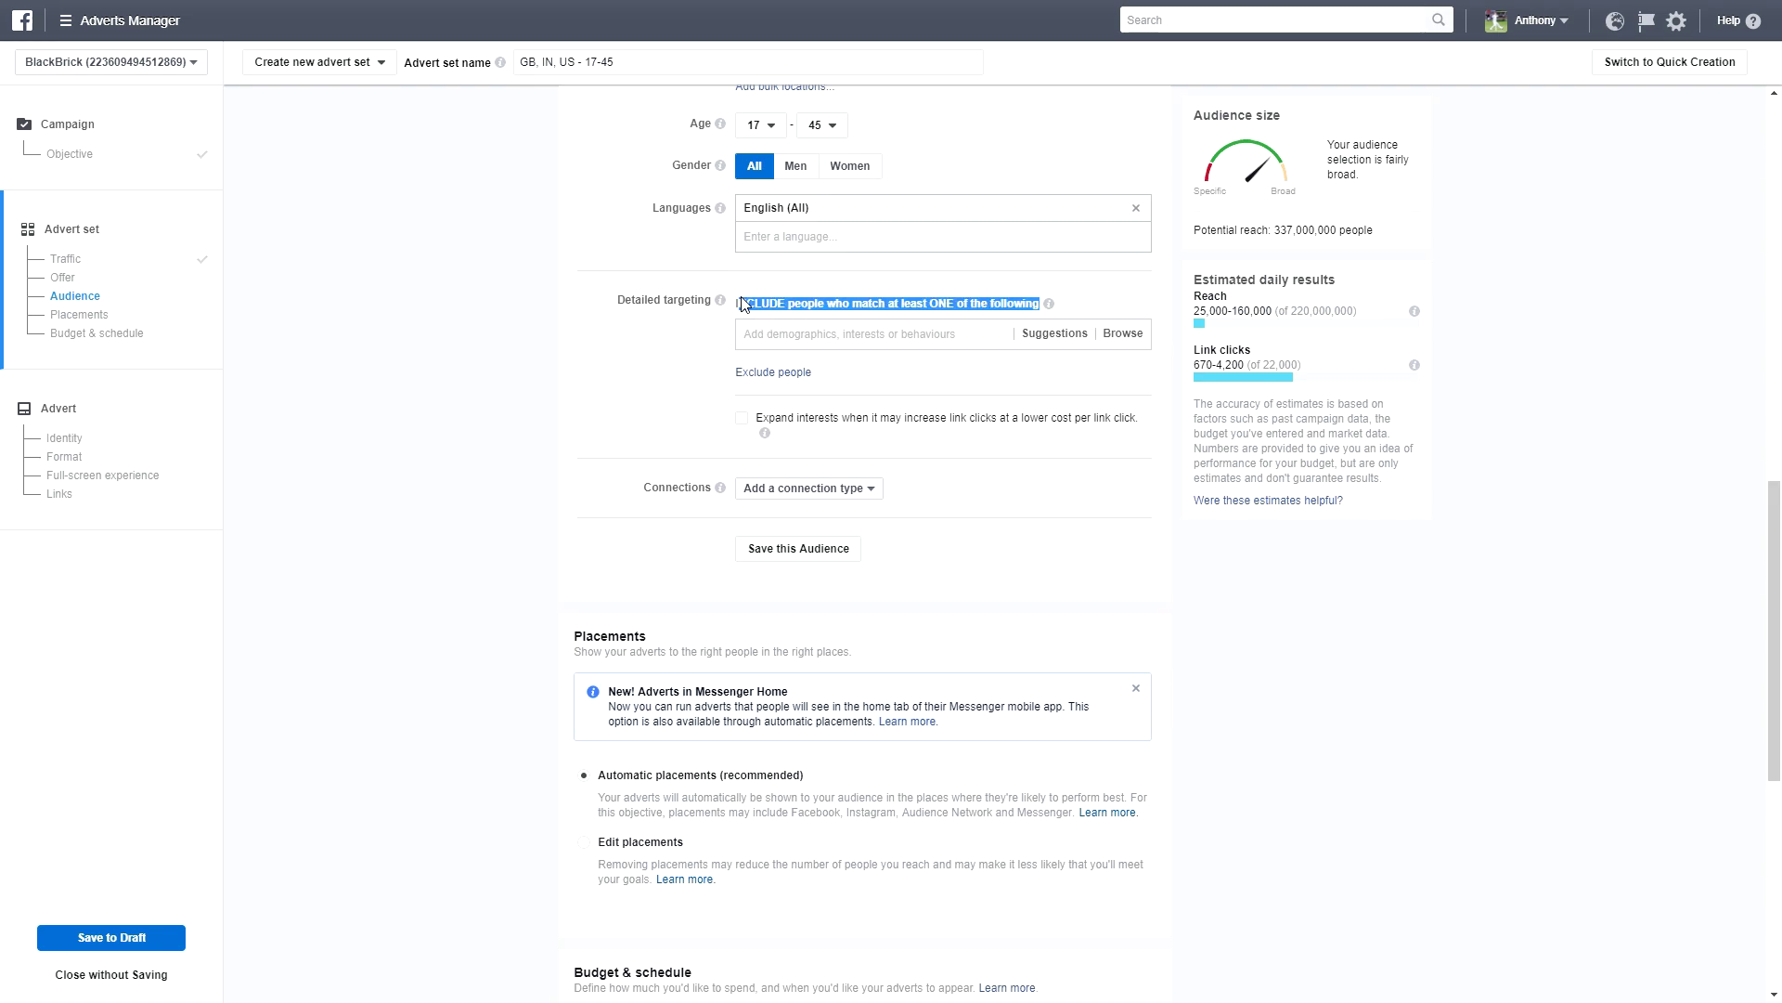
pyautogui.click(699, 343)
pyautogui.tripleClick(832, 299)
pyautogui.click(773, 336)
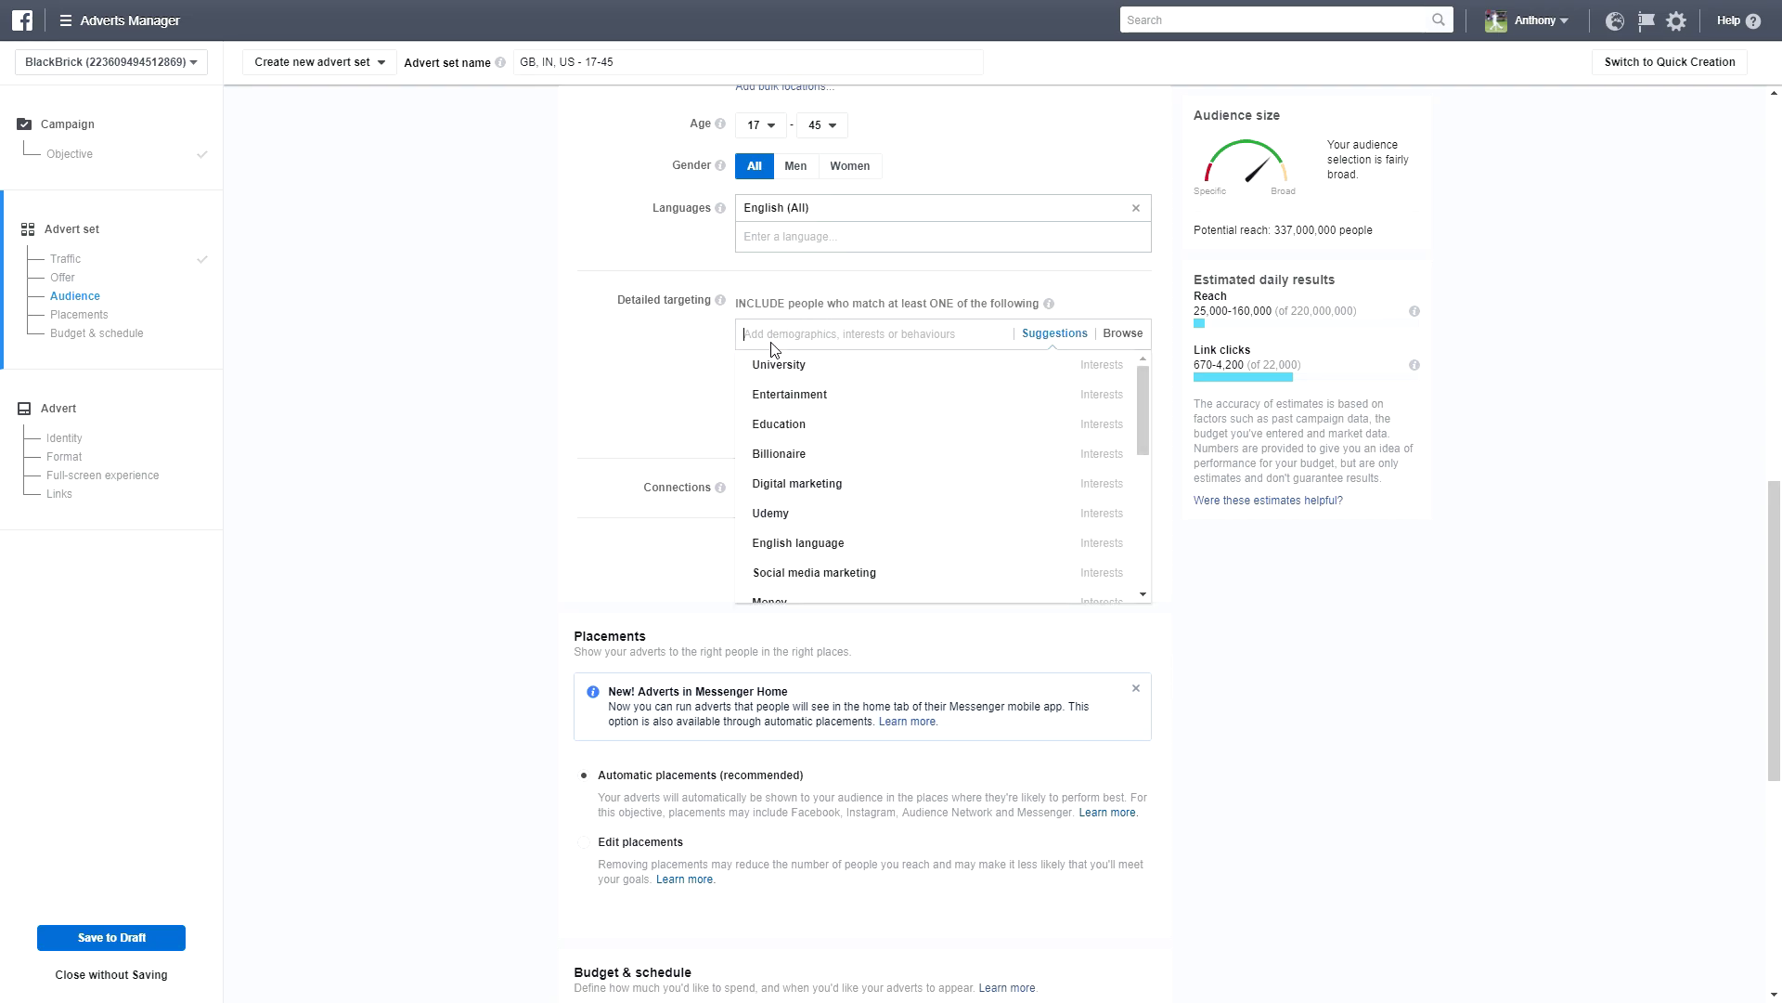
pyautogui.click(663, 369)
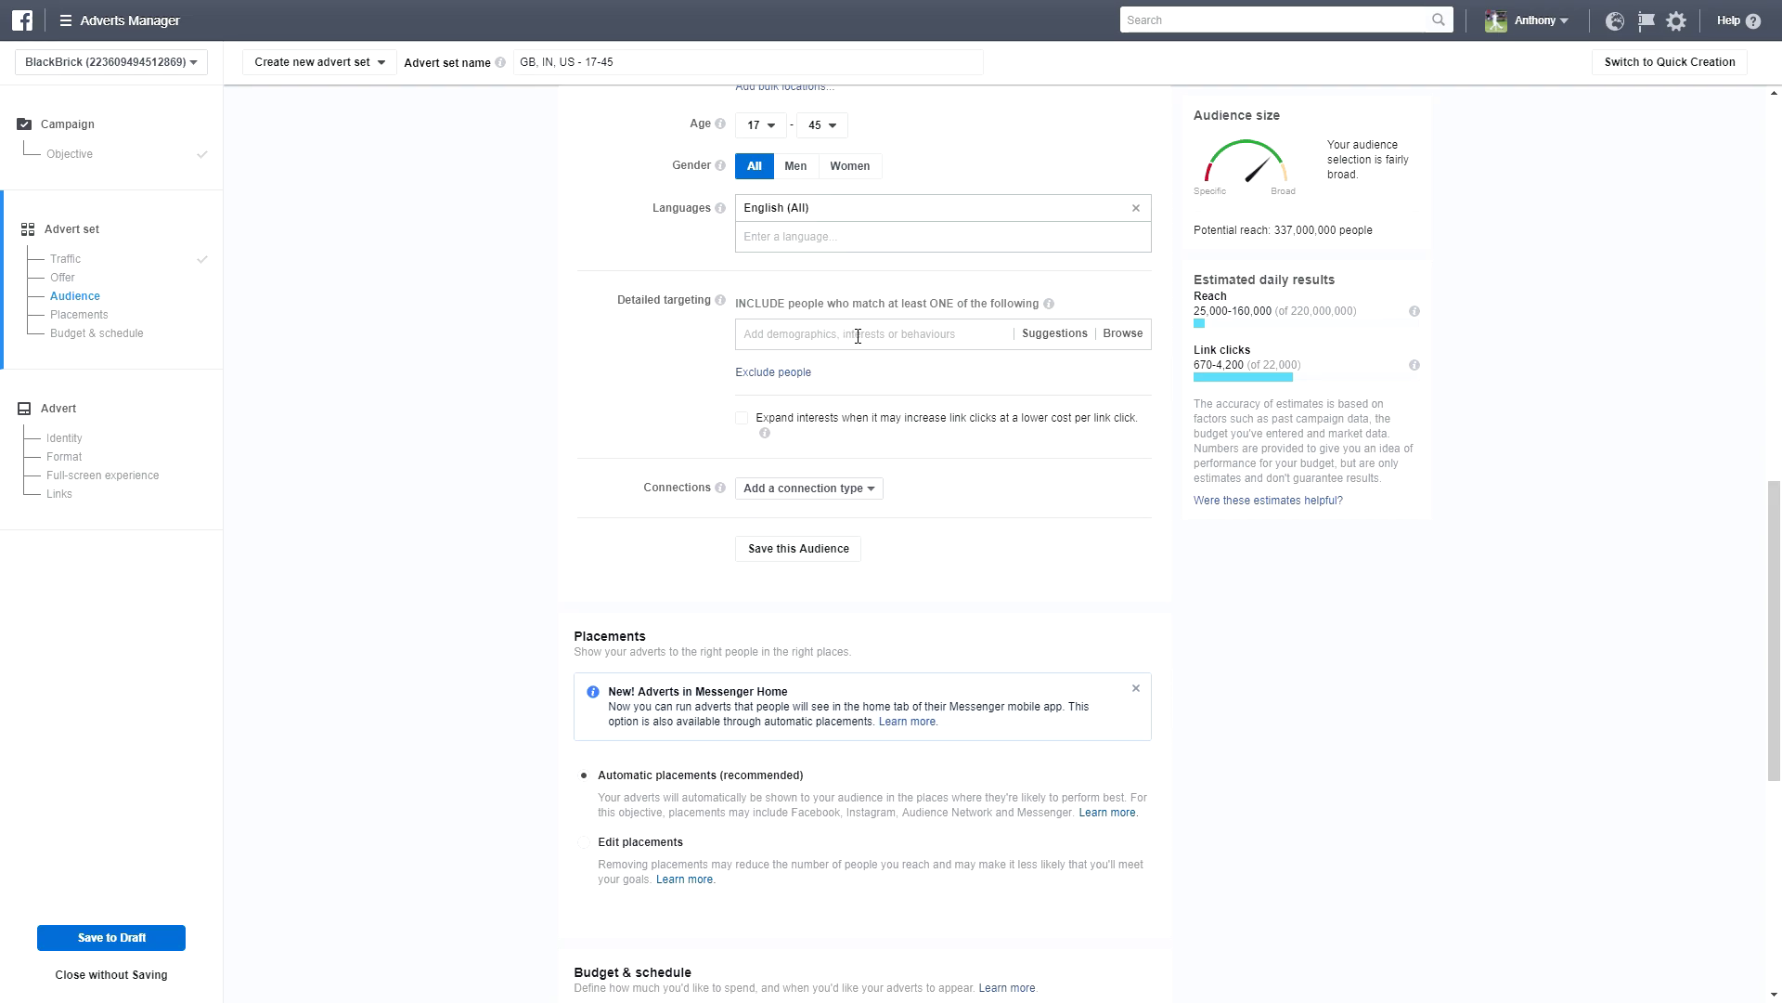
# - Look through the suggested interests and the browsable categories available for detailed targeting
pyautogui.click(1051, 339)
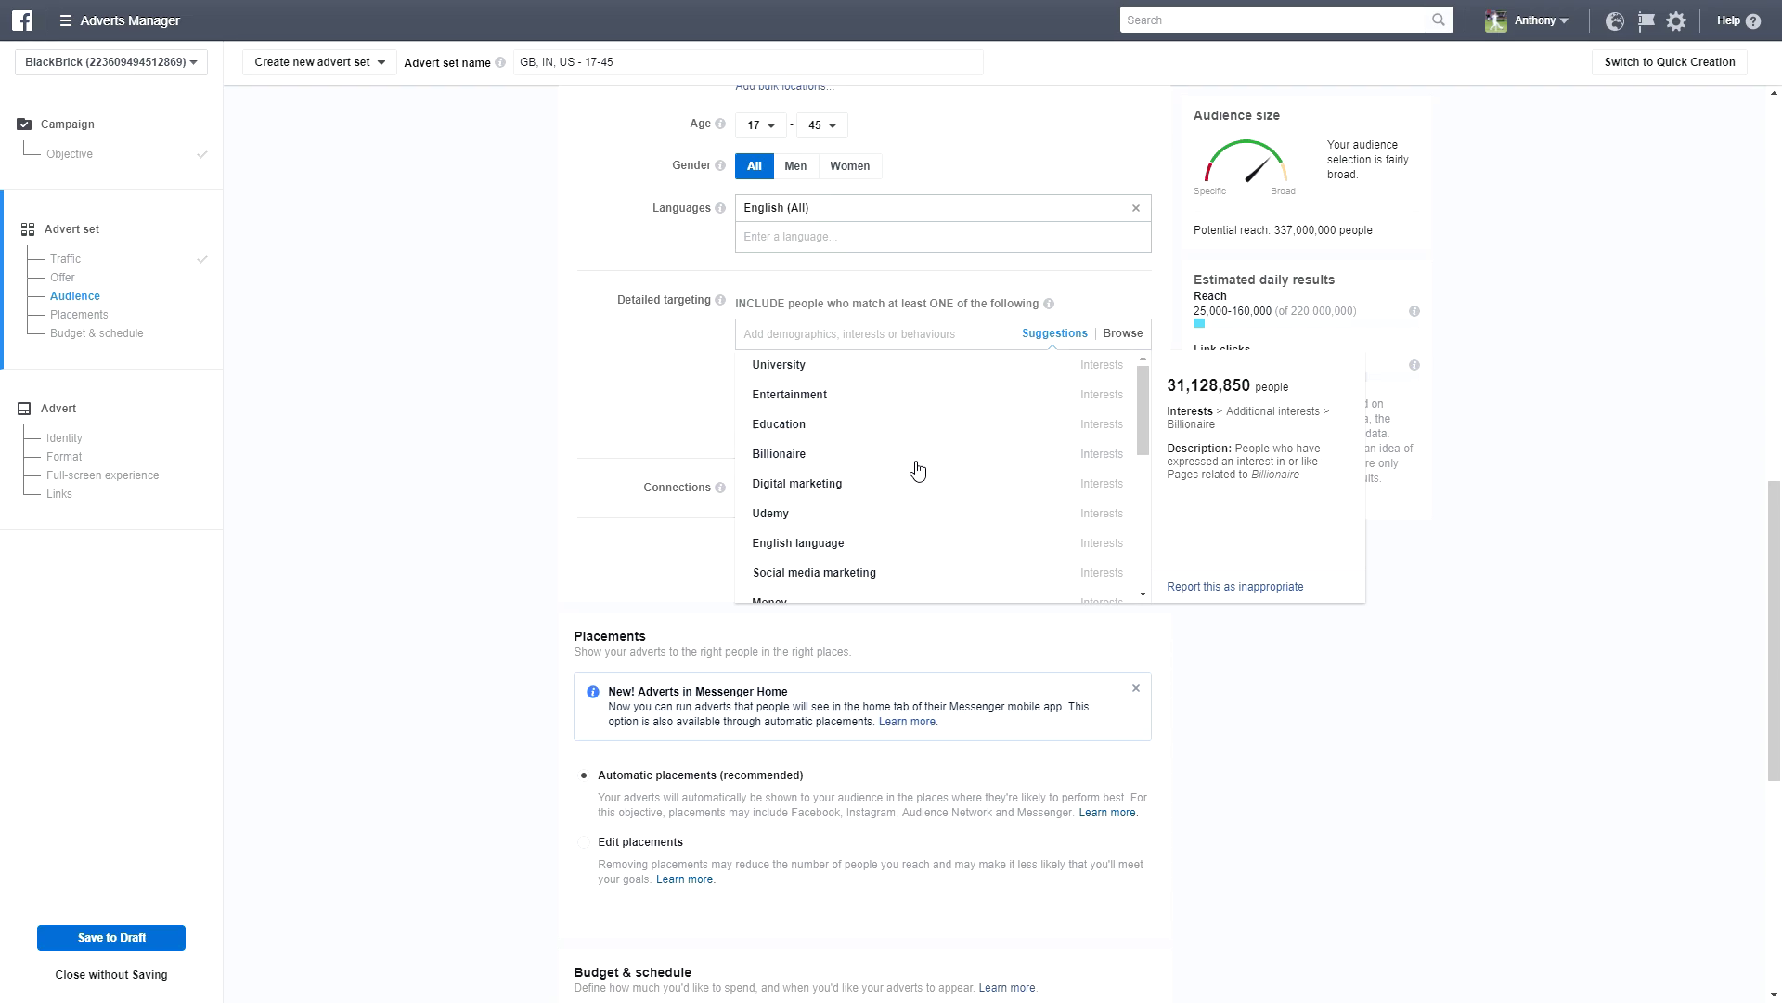
pyautogui.scroll(-1, 873, 459)
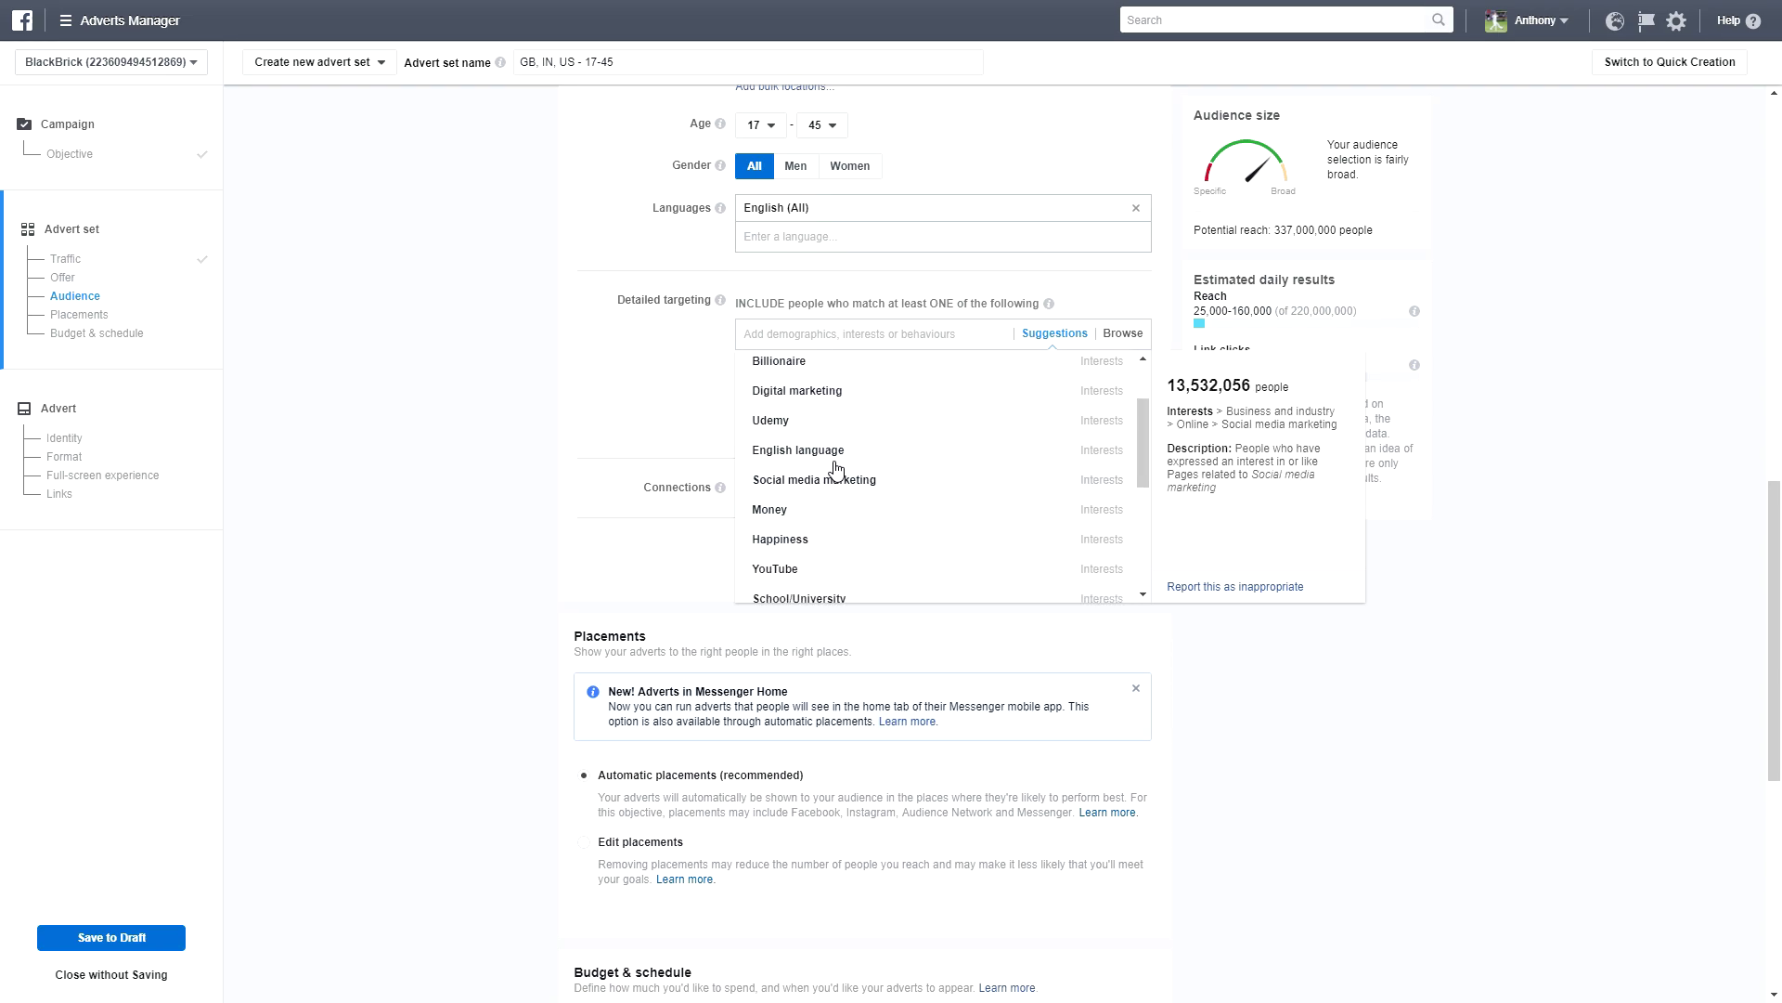
pyautogui.scroll(-2, 834, 464)
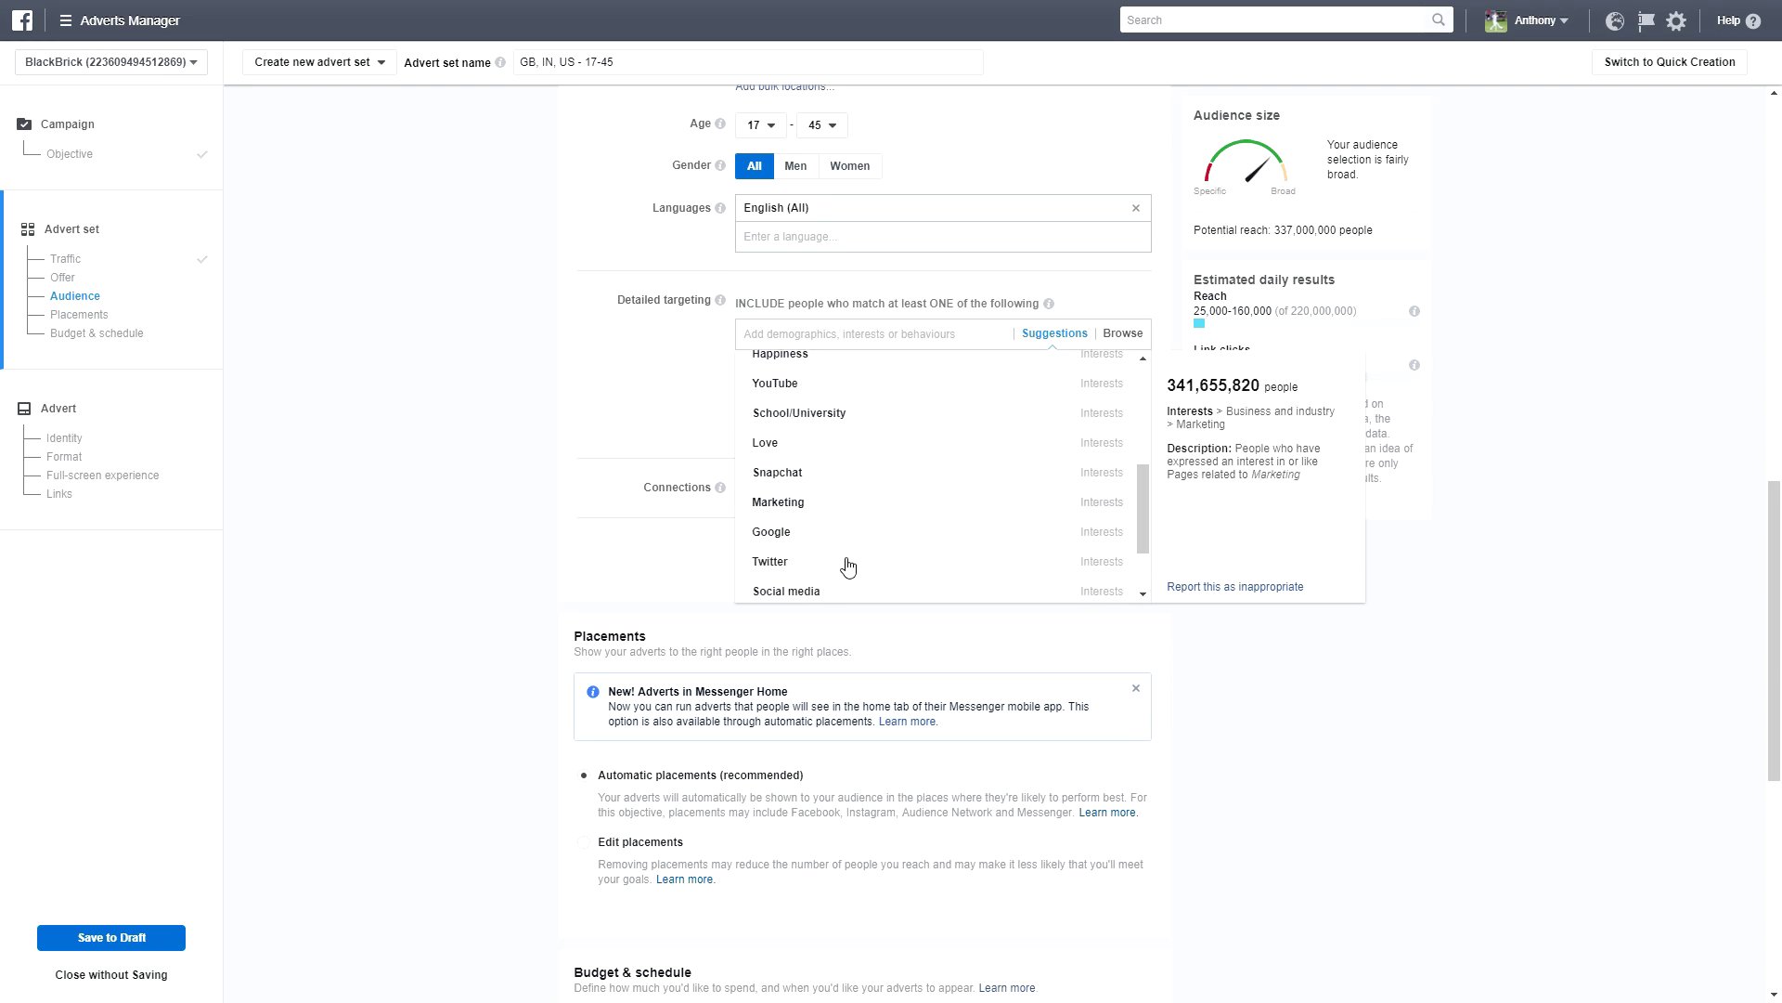
pyautogui.scroll(5, 836, 499)
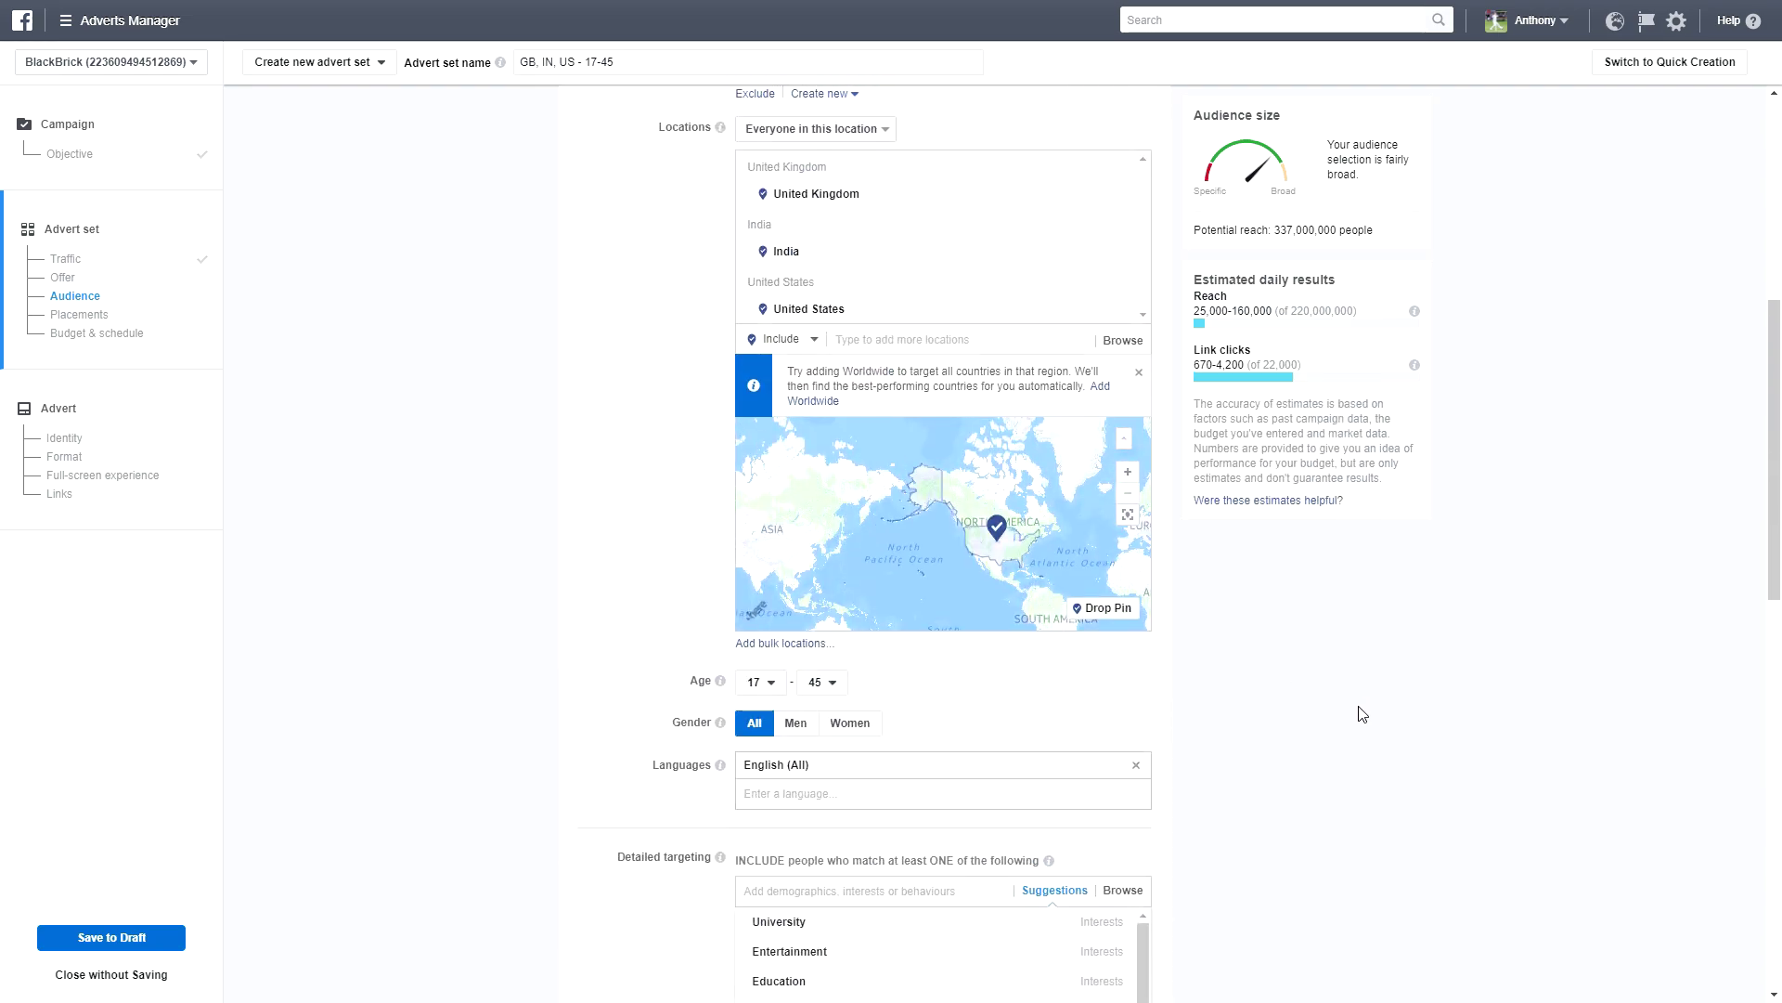
pyautogui.scroll(-4, 1368, 707)
pyautogui.click(1124, 518)
pyautogui.scroll(-1, 806, 392)
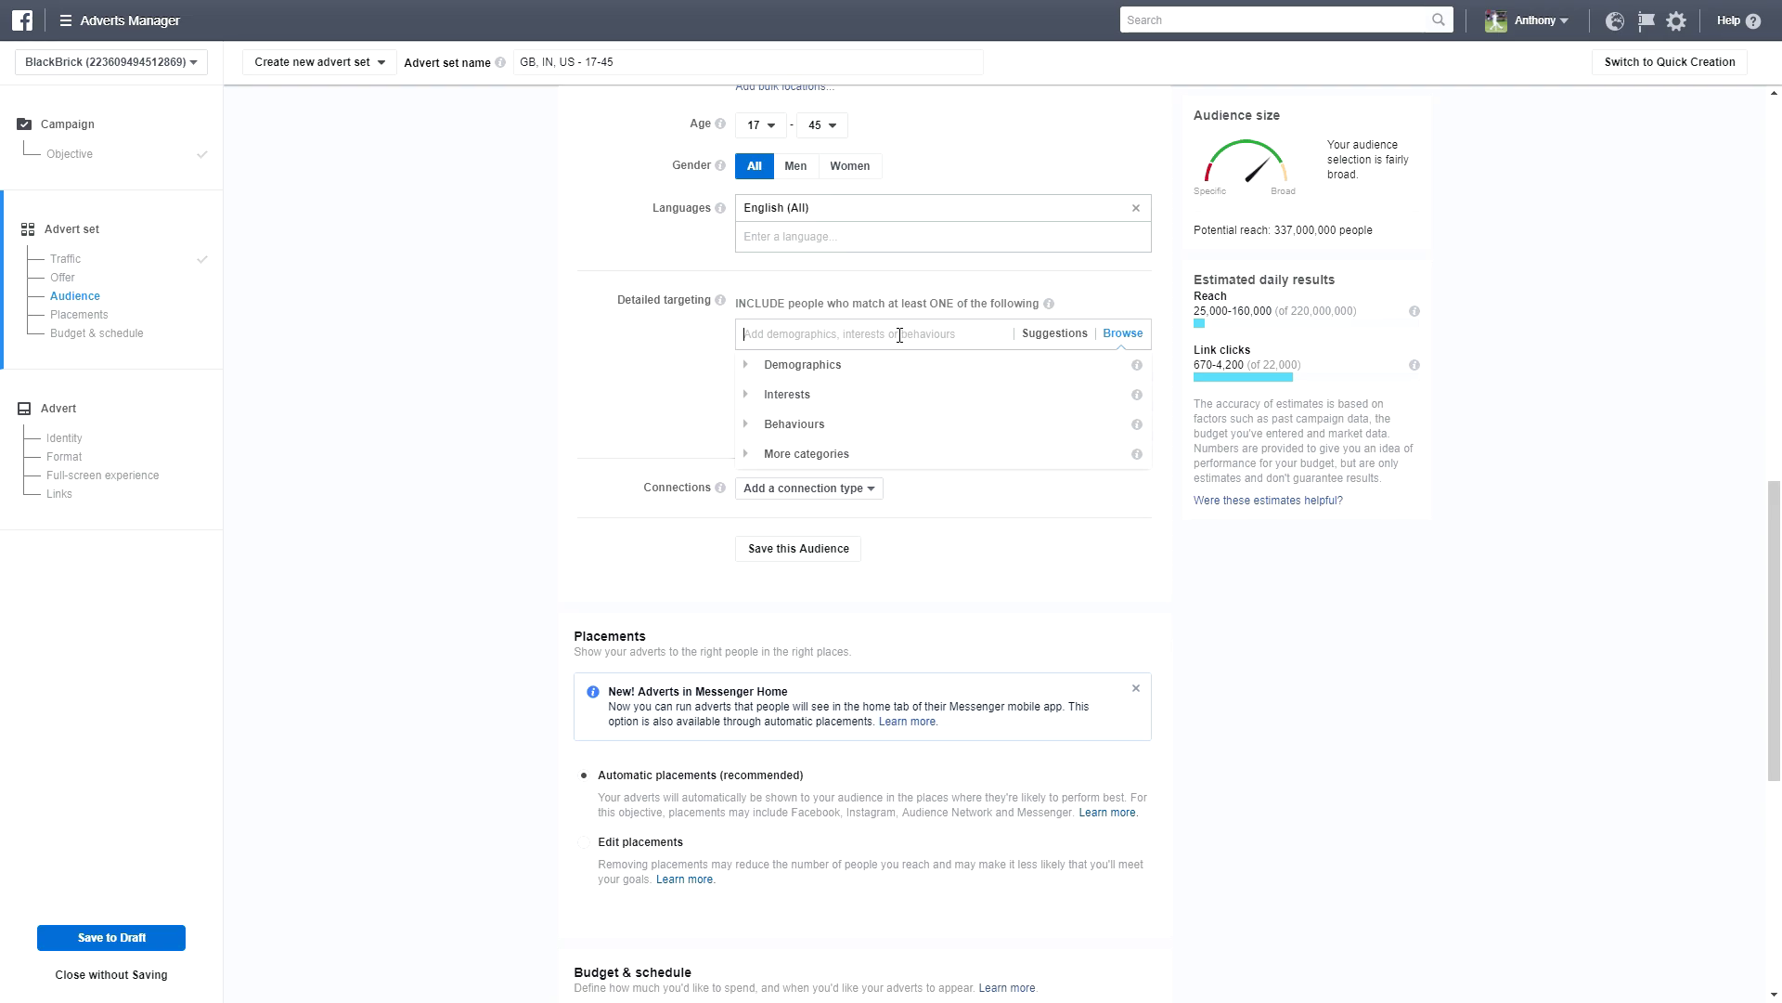
# - Add the suggested interests Digital marketing, Search engine optimisation, Social media and Small business to the detailed targeting
pyautogui.click(1029, 334)
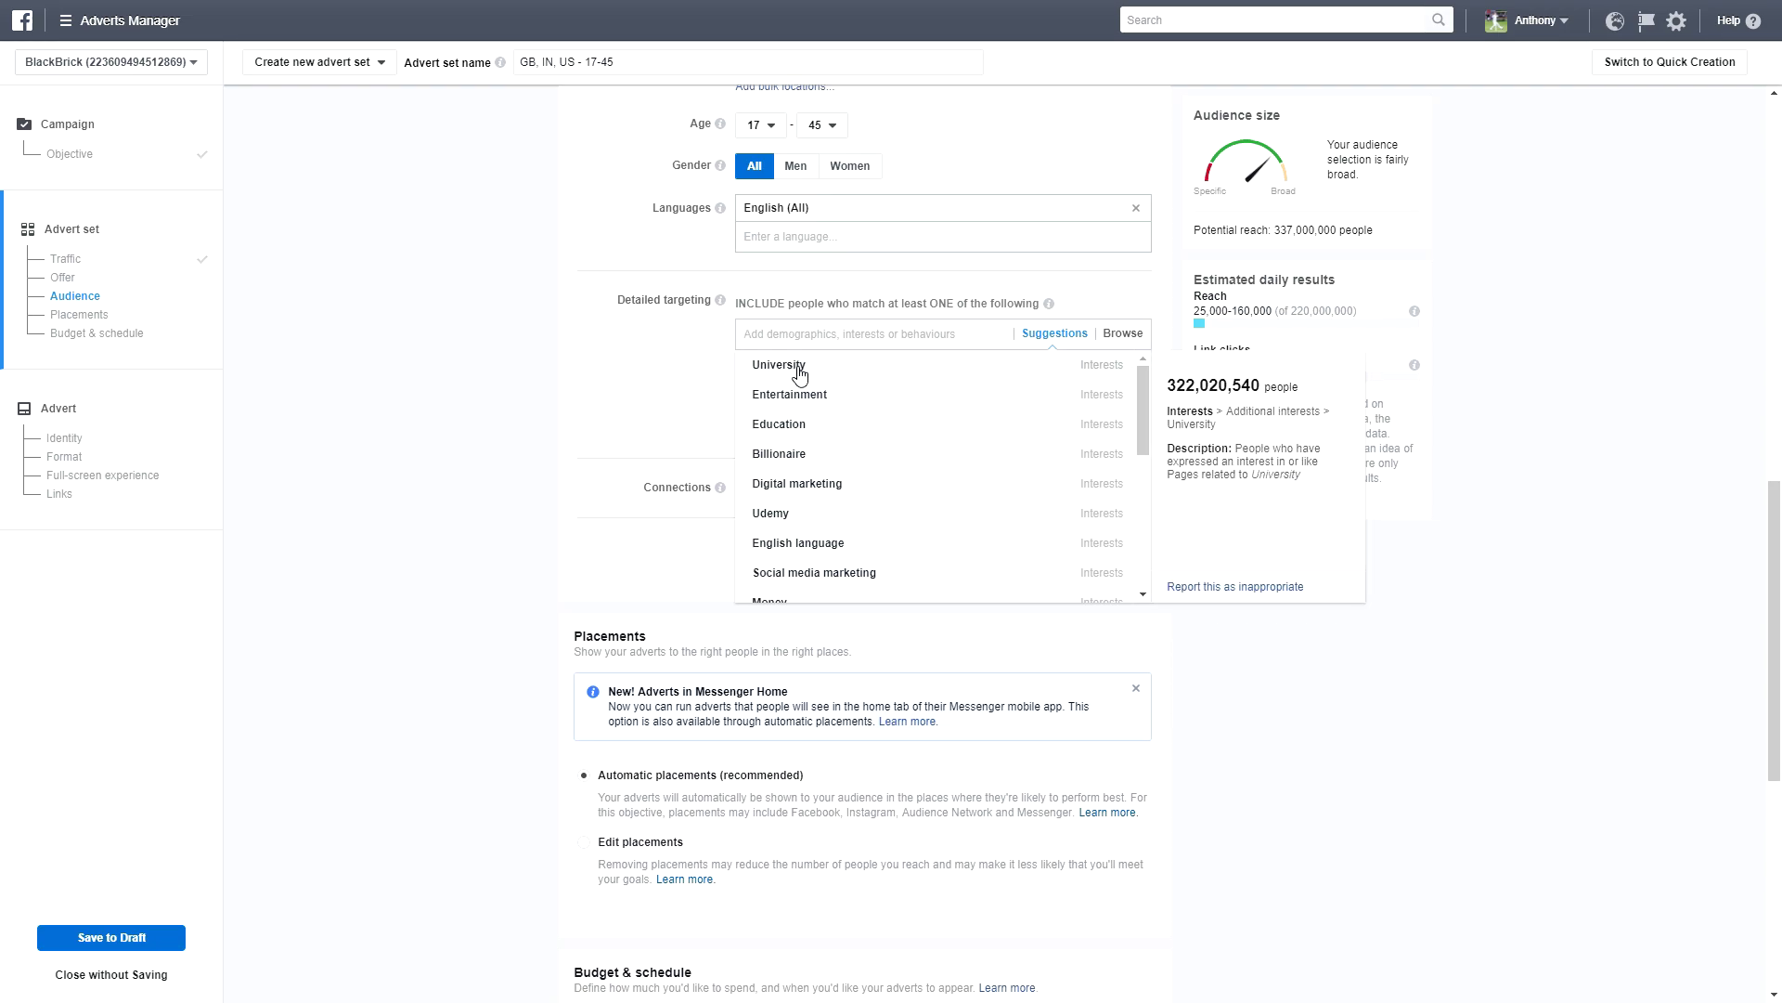
pyautogui.click(860, 499)
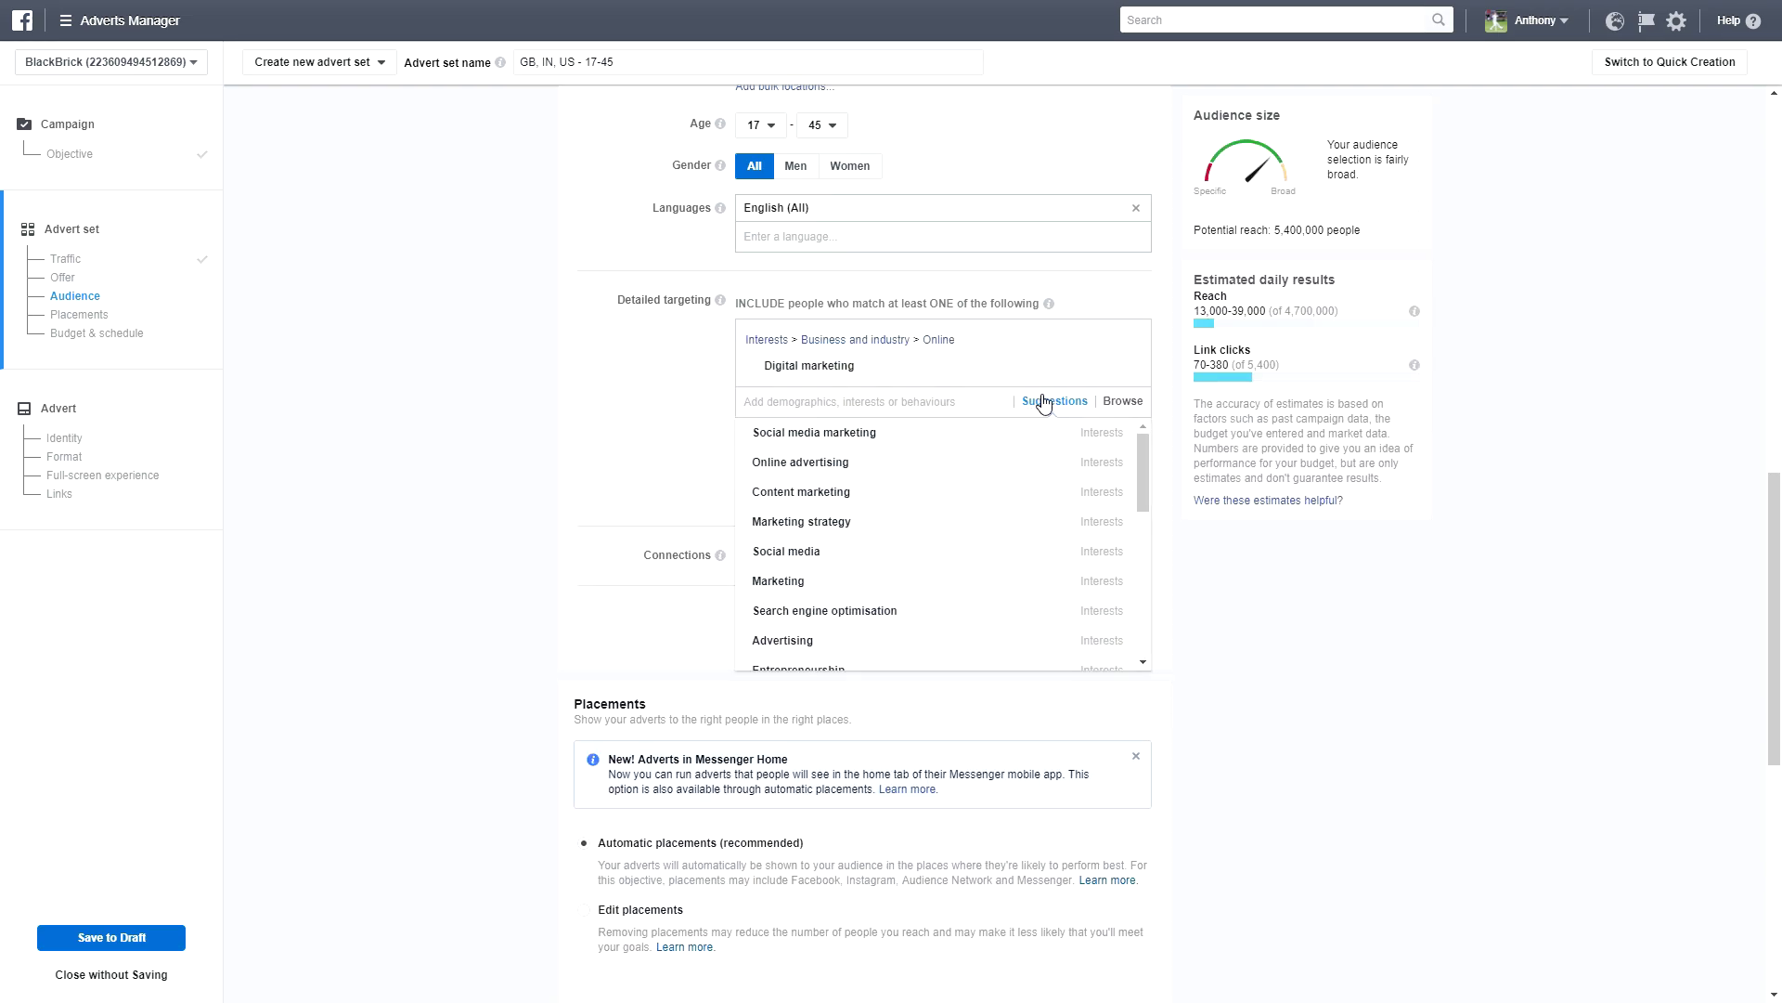
pyautogui.scroll(-1, 868, 501)
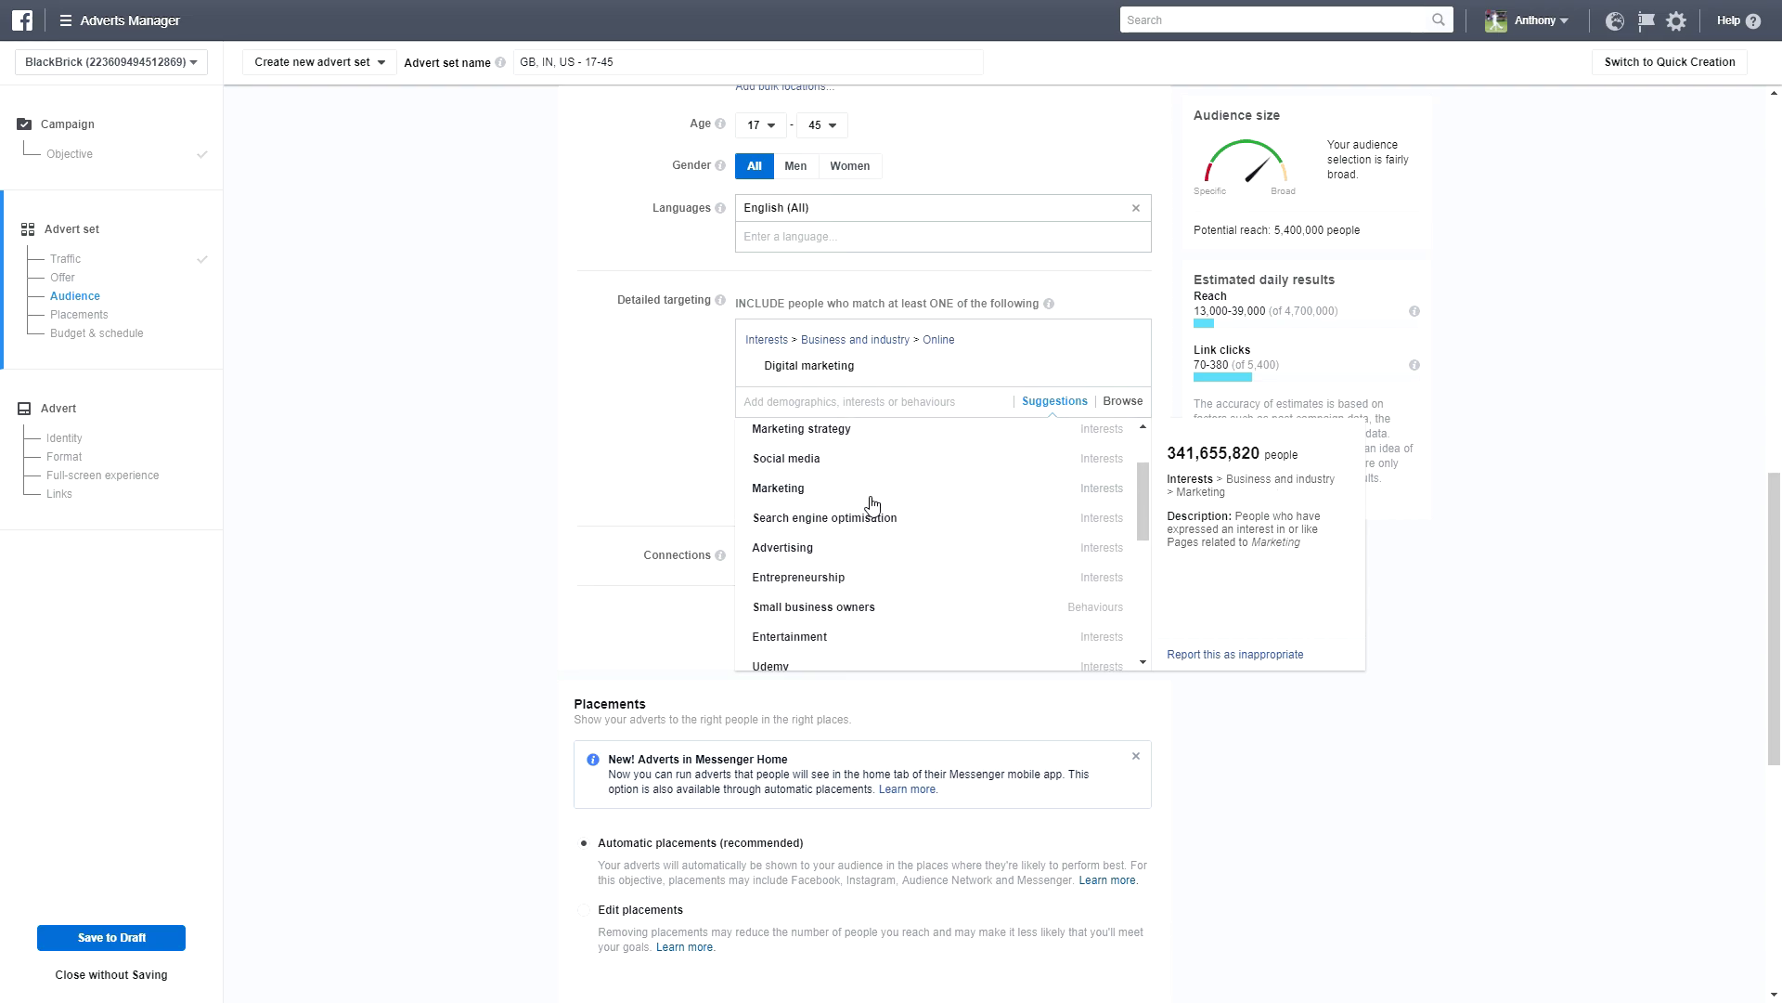
pyautogui.click(873, 518)
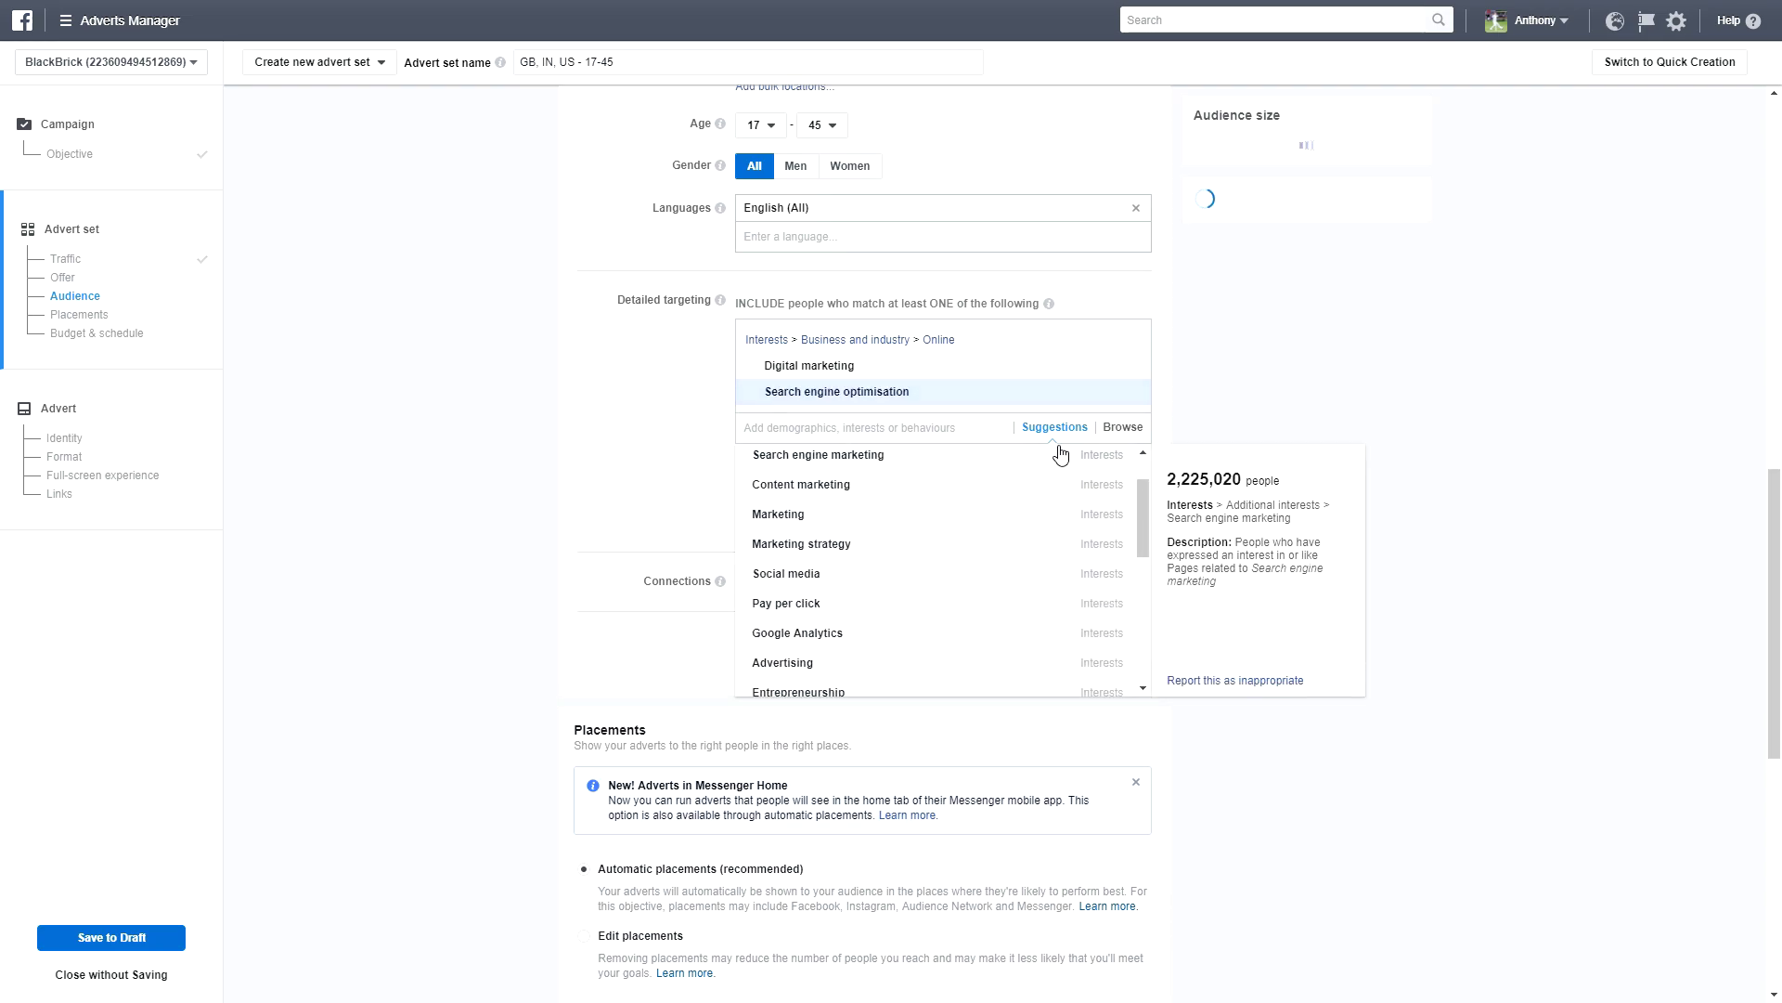
pyautogui.scroll(-1, 859, 548)
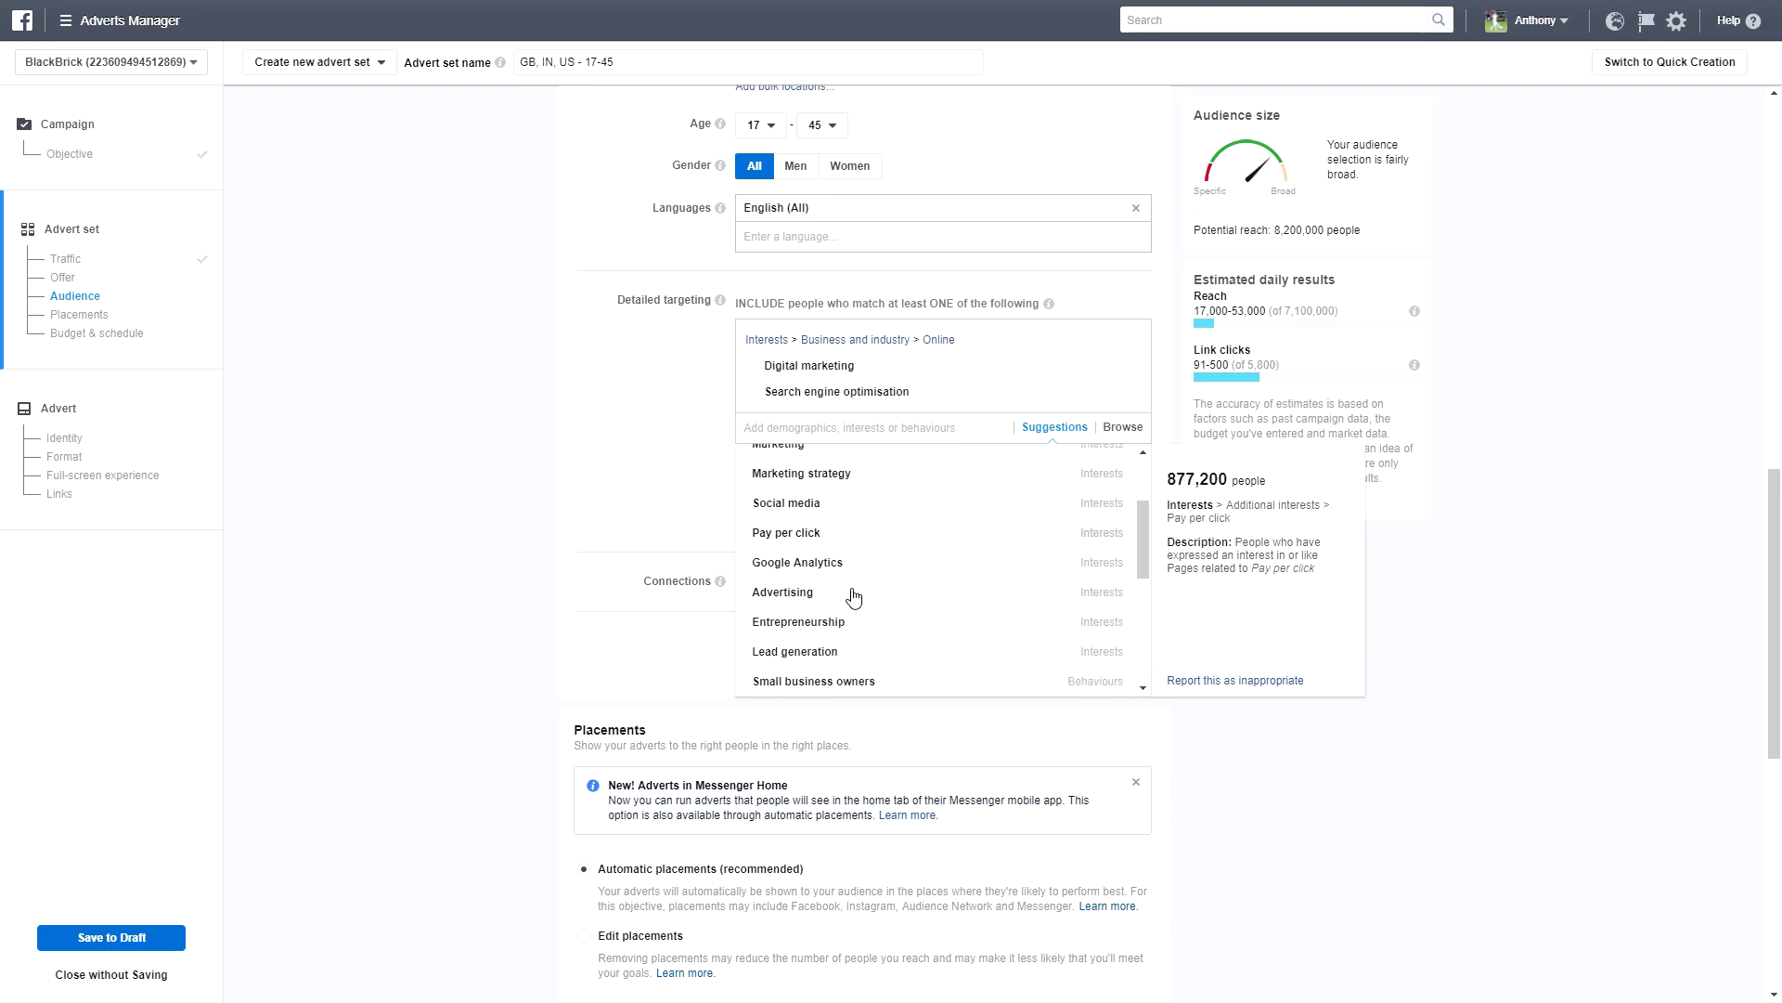
pyautogui.click(842, 483)
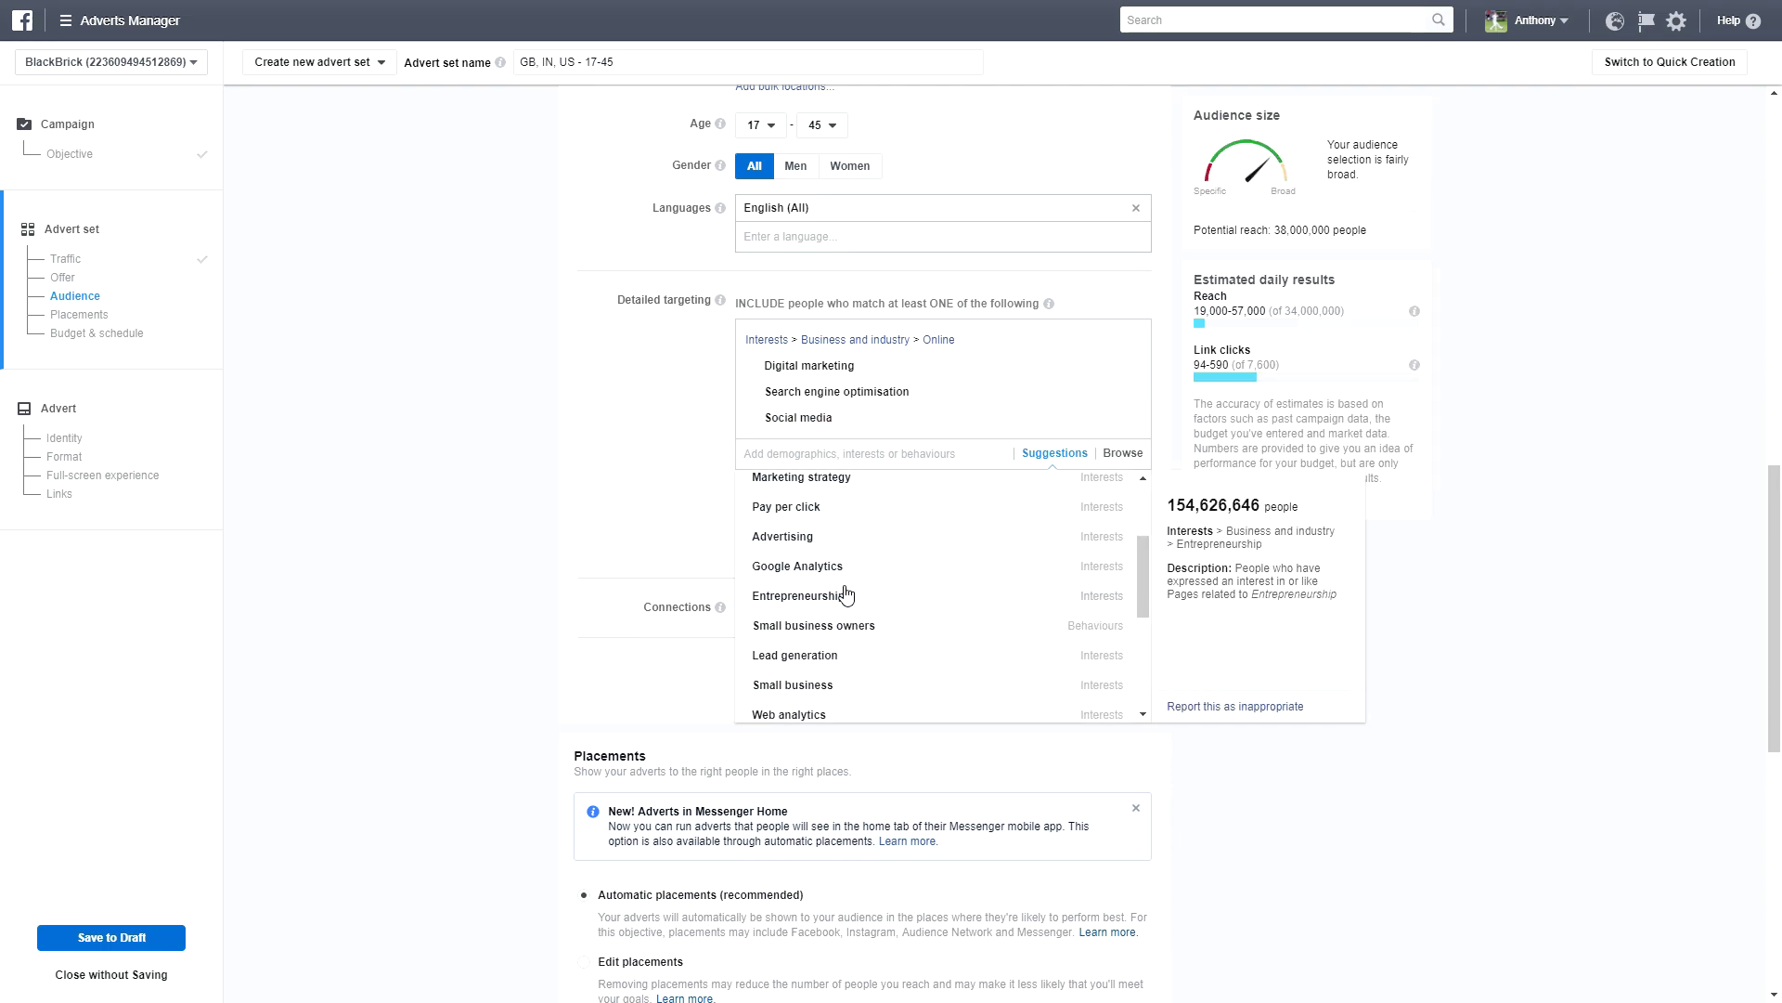
pyautogui.scroll(-1, 842, 594)
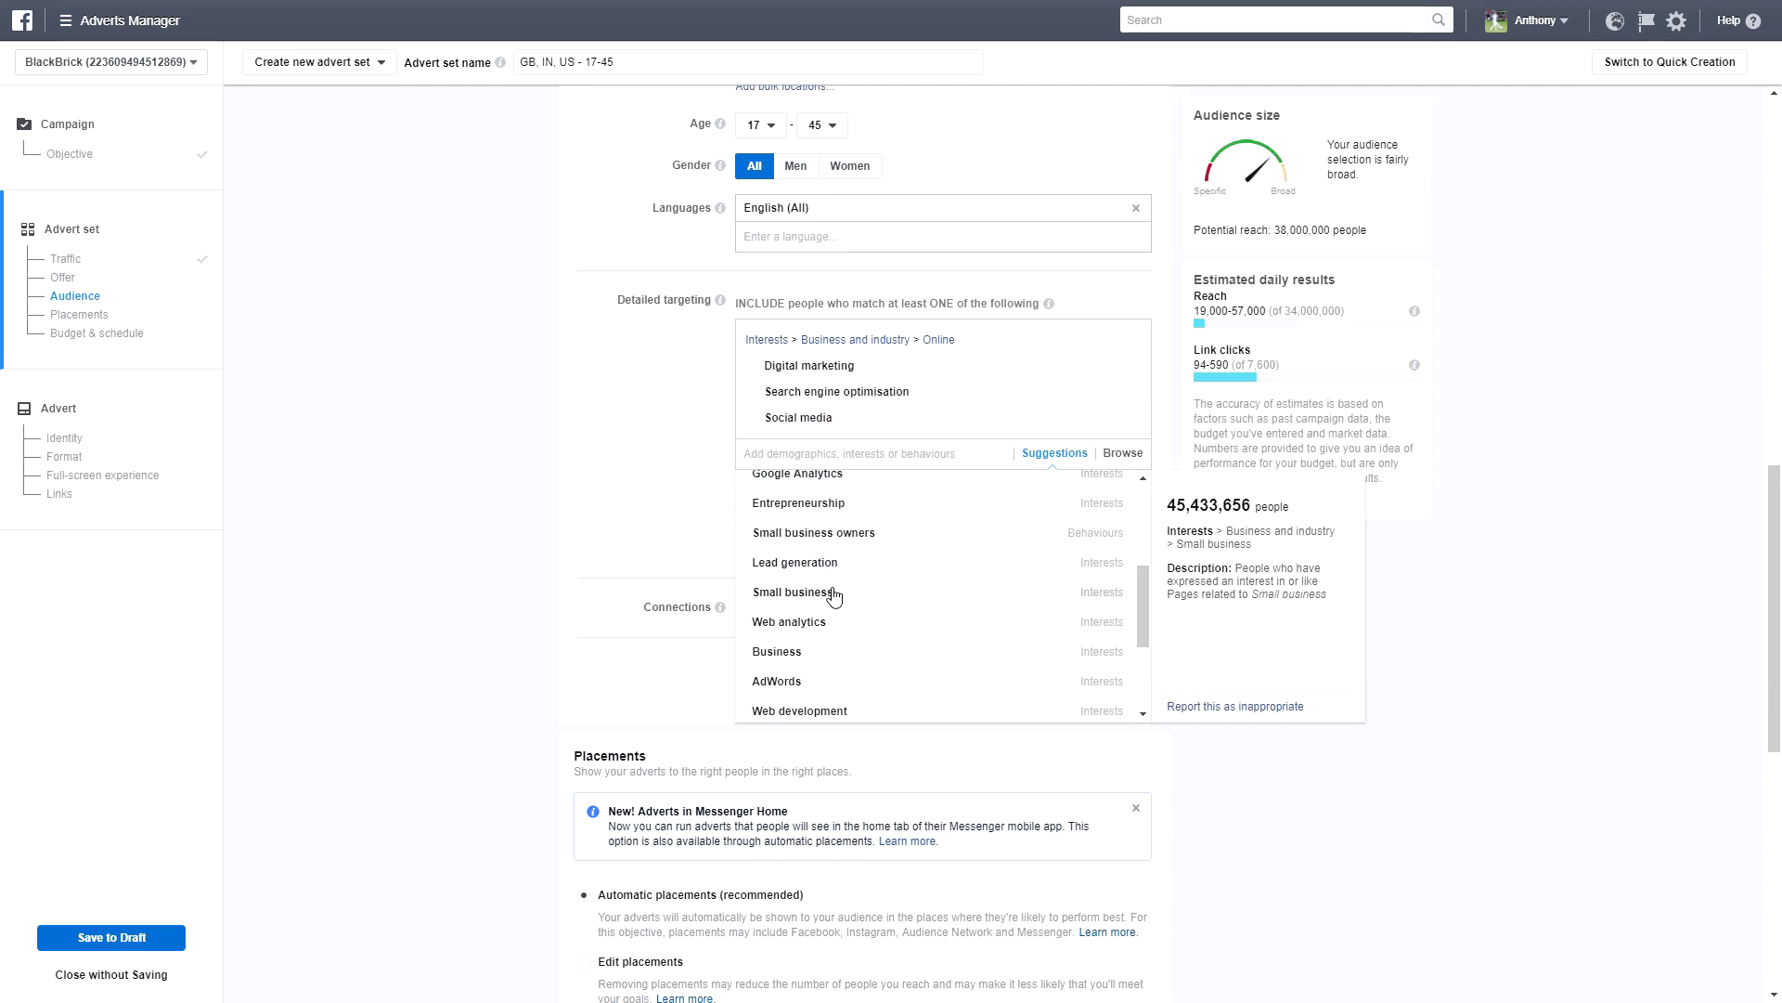
pyautogui.click(835, 594)
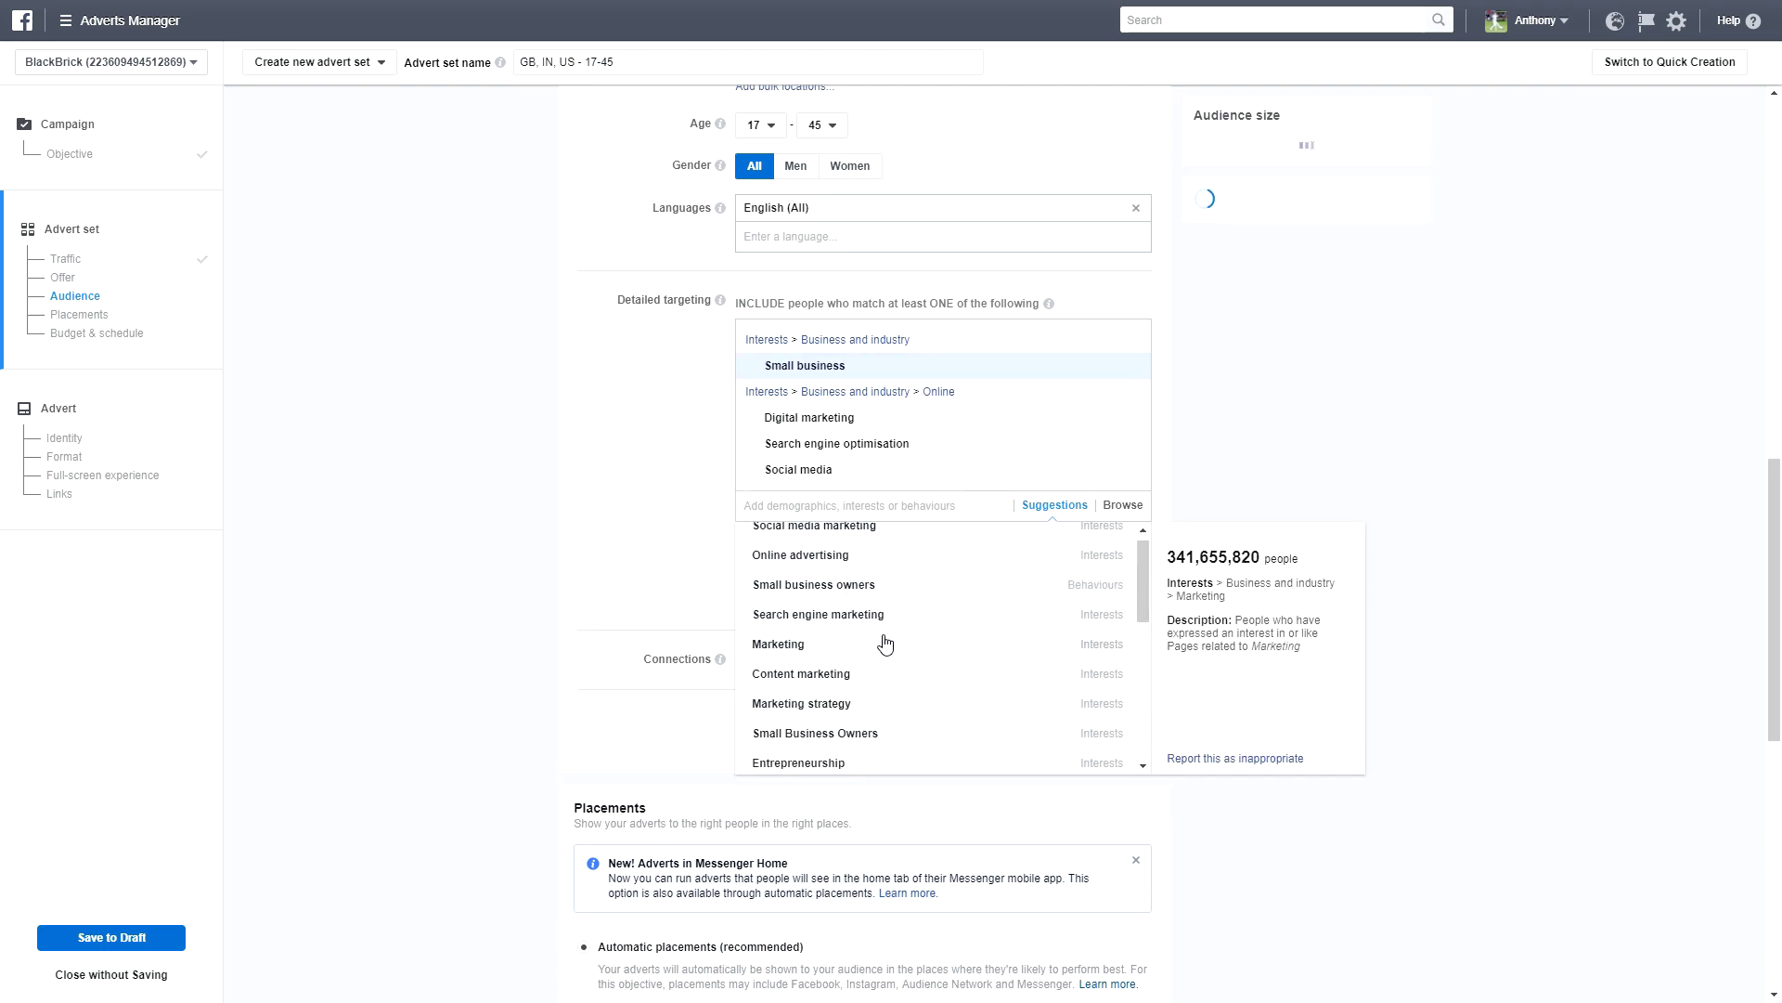
# - Add the suggested interests Marketing strategy, Marketing, Search engine marketing, Online advertising and Social media marketing to the detailed targeting
pyautogui.scroll(-1, 872, 641)
pyautogui.click(863, 613)
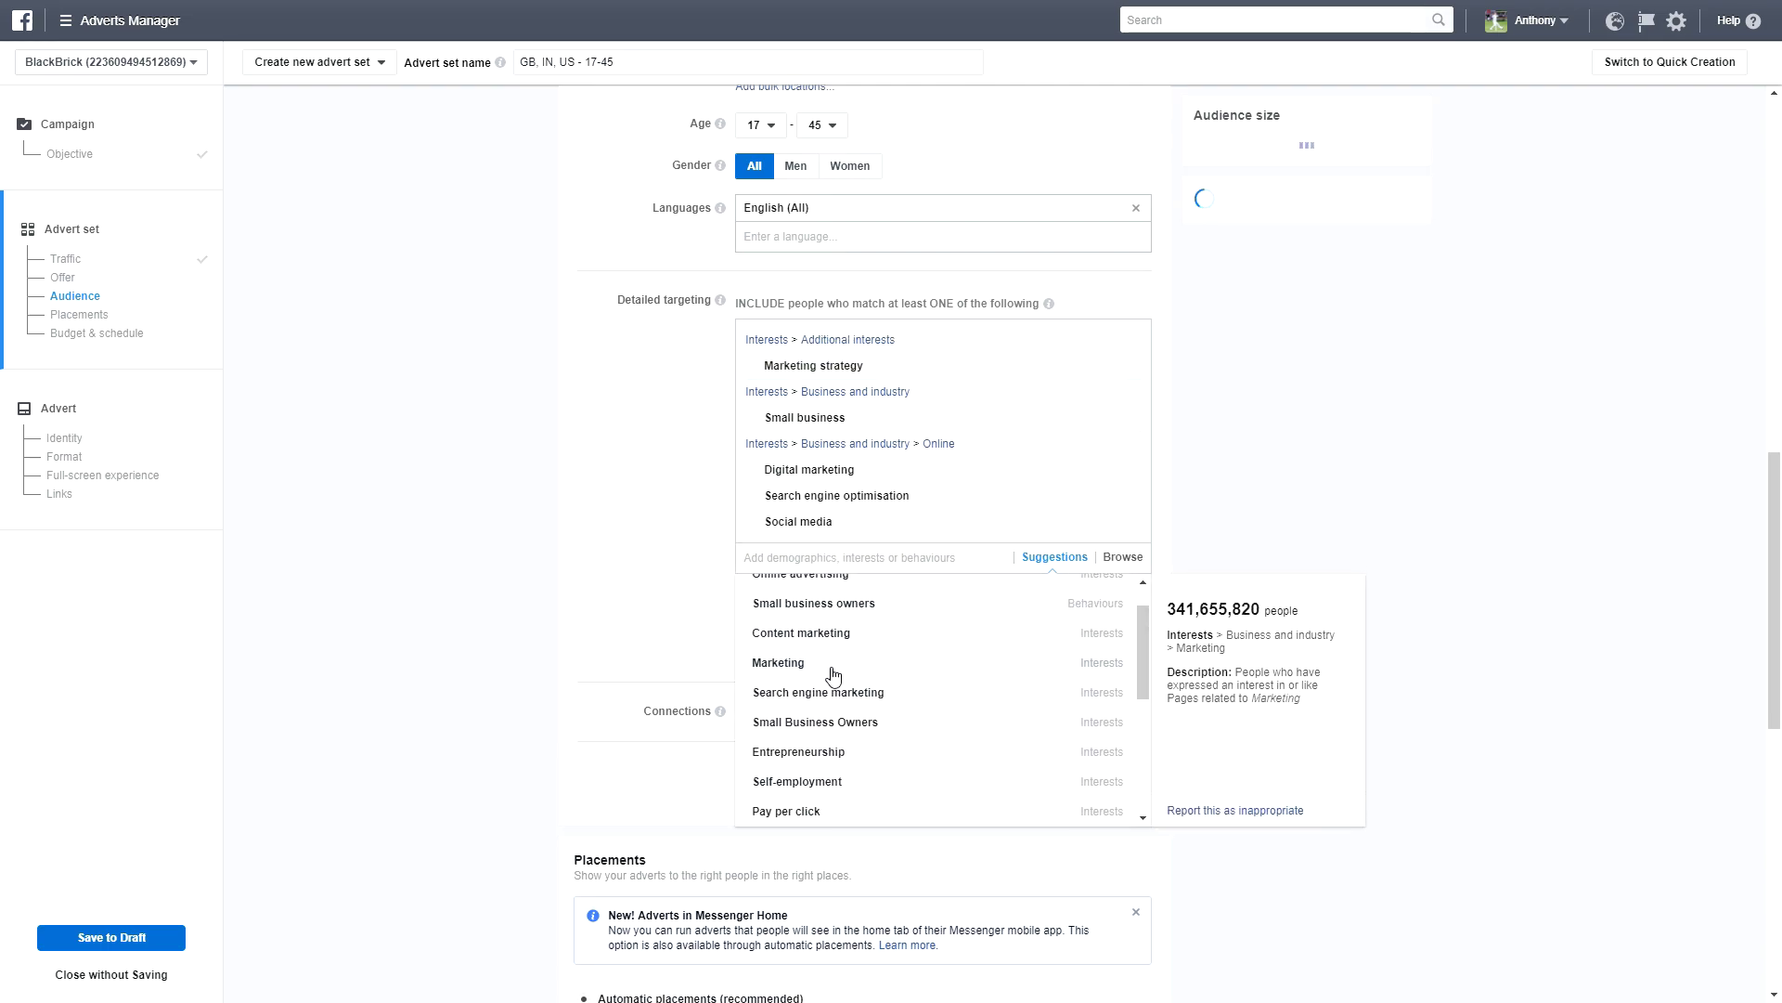
pyautogui.click(839, 664)
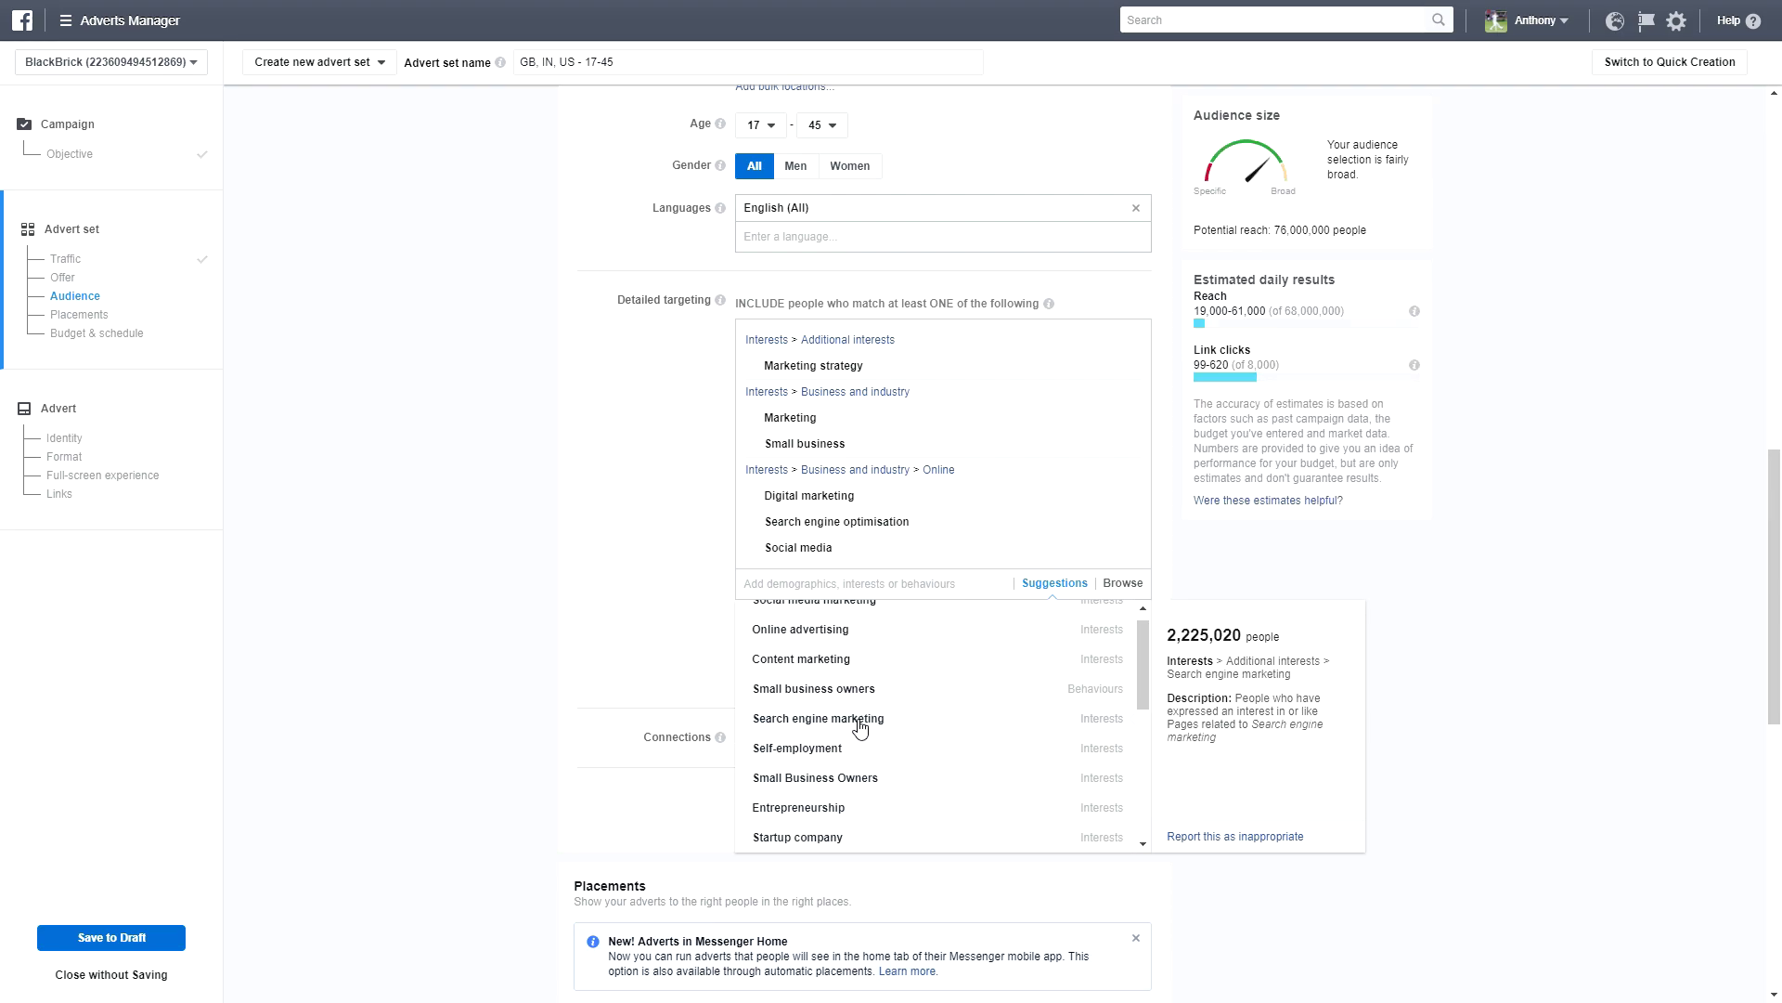
pyautogui.click(852, 727)
pyautogui.scroll(-1, 847, 764)
pyautogui.scroll(1, 839, 668)
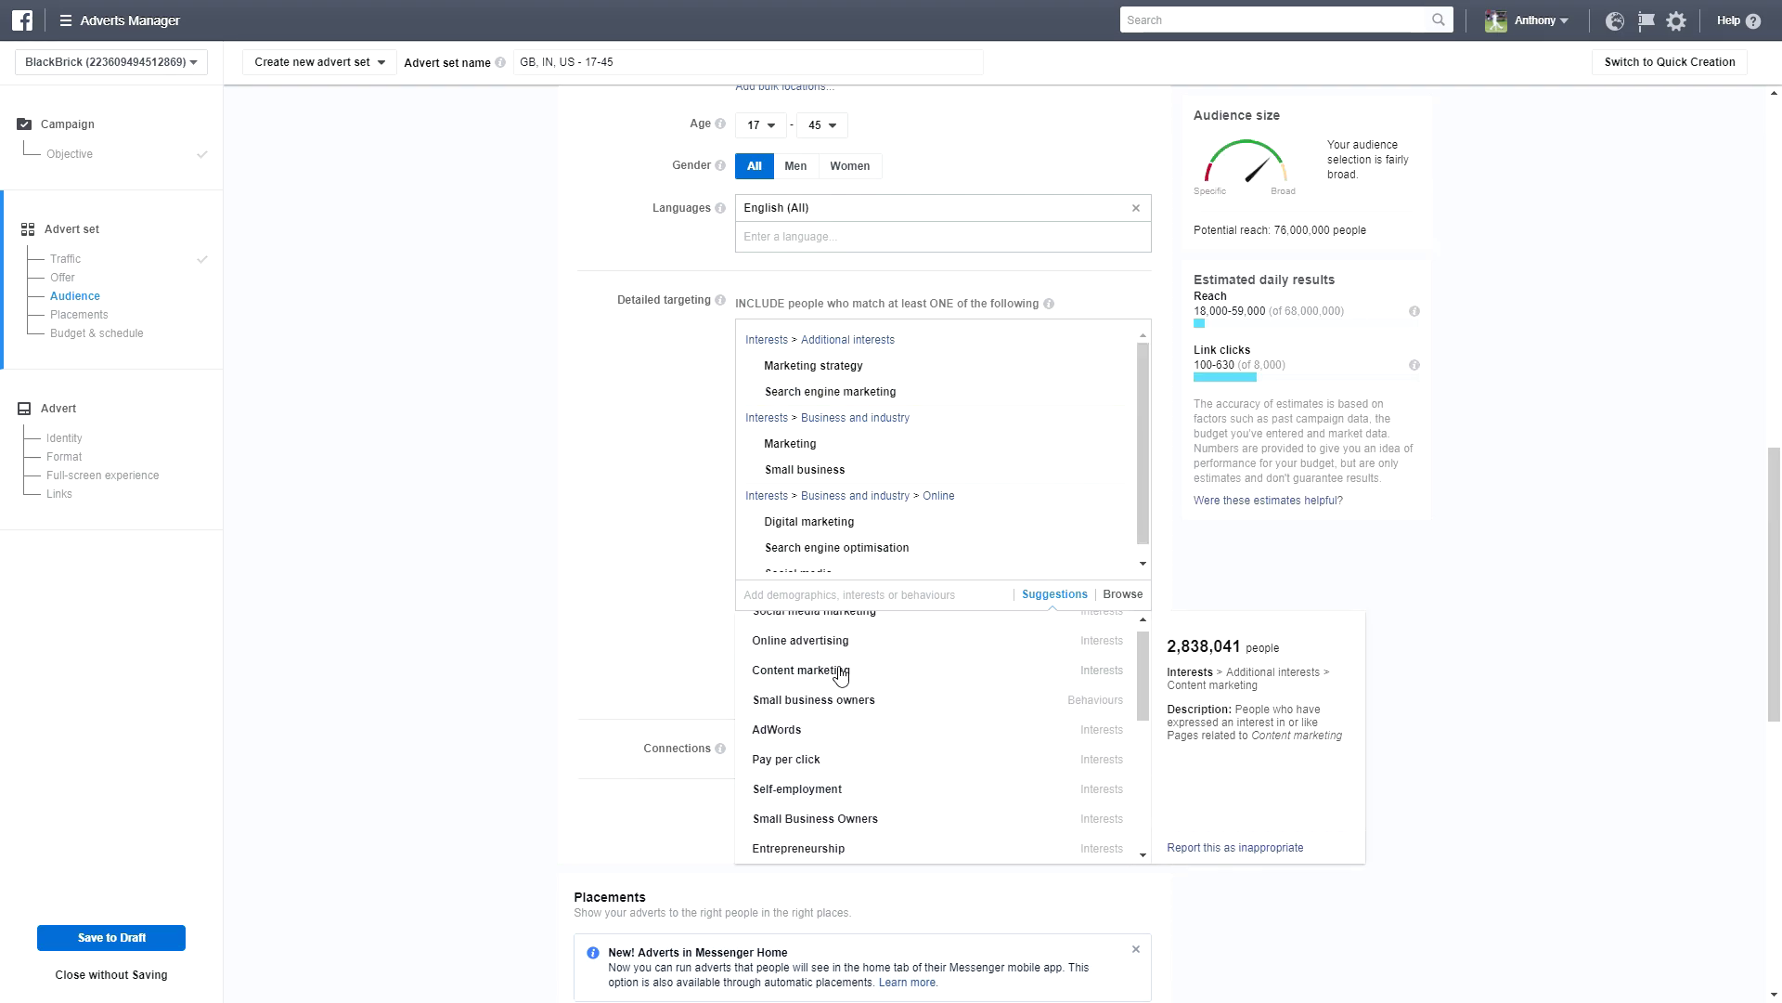
pyautogui.click(846, 659)
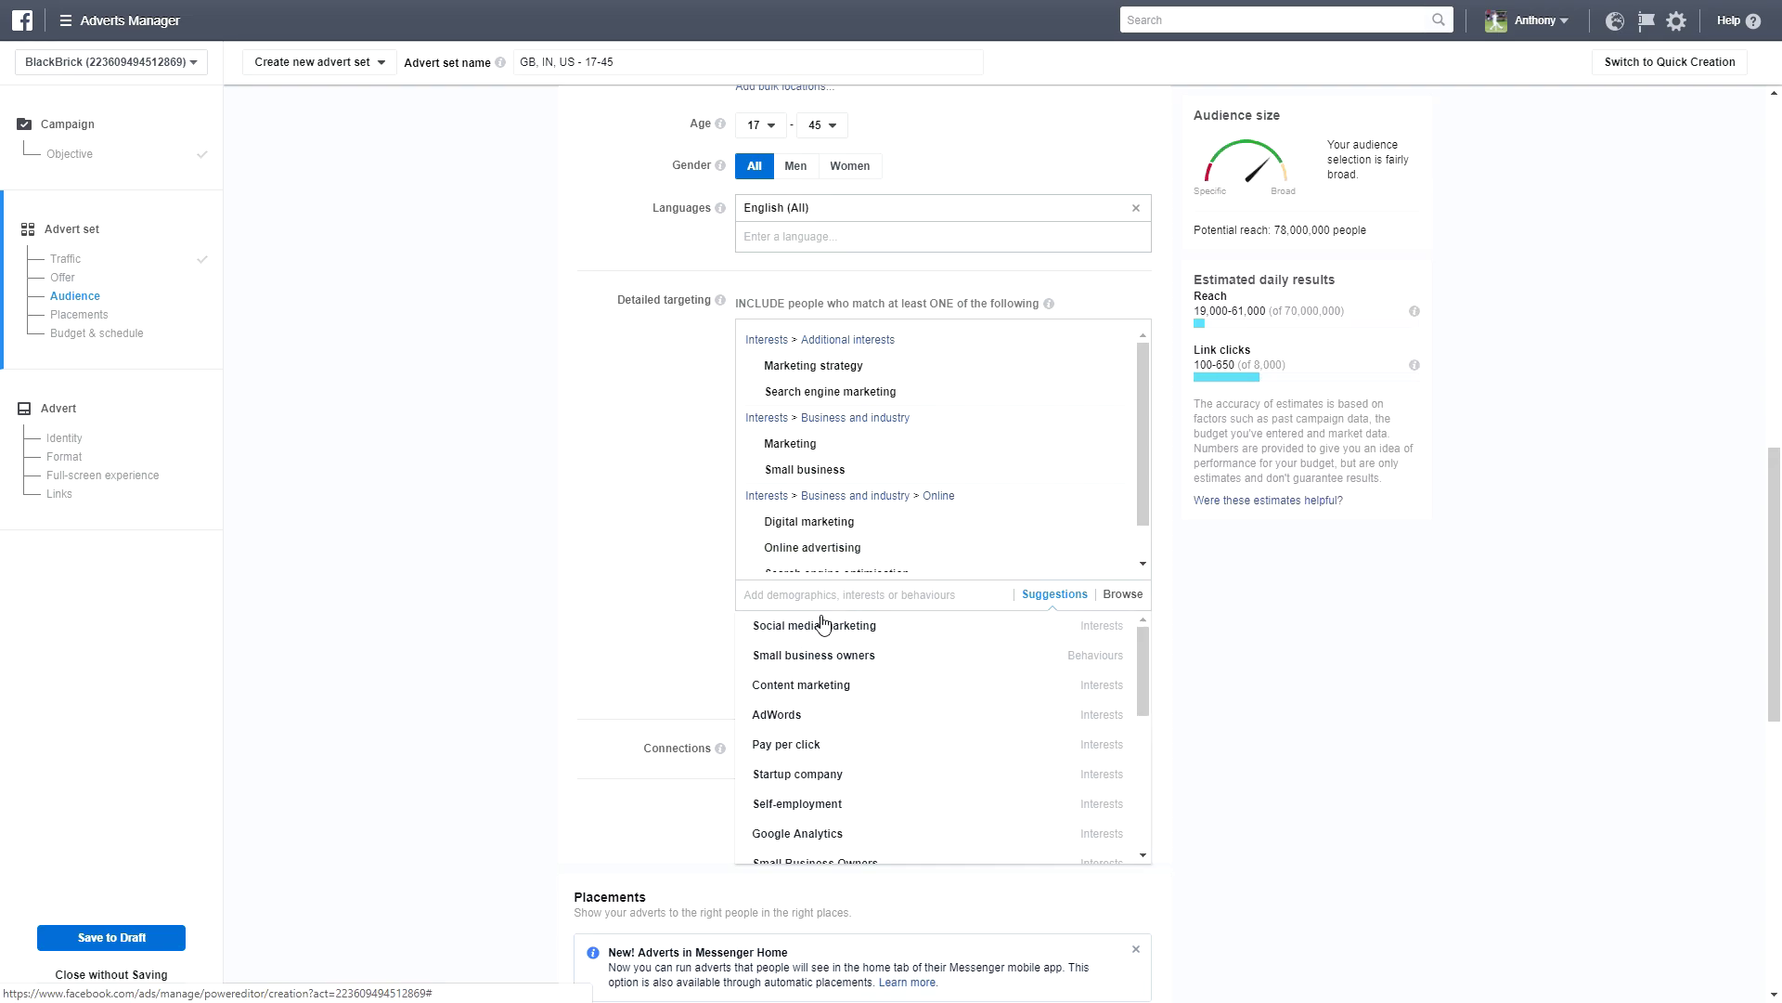
pyautogui.click(788, 626)
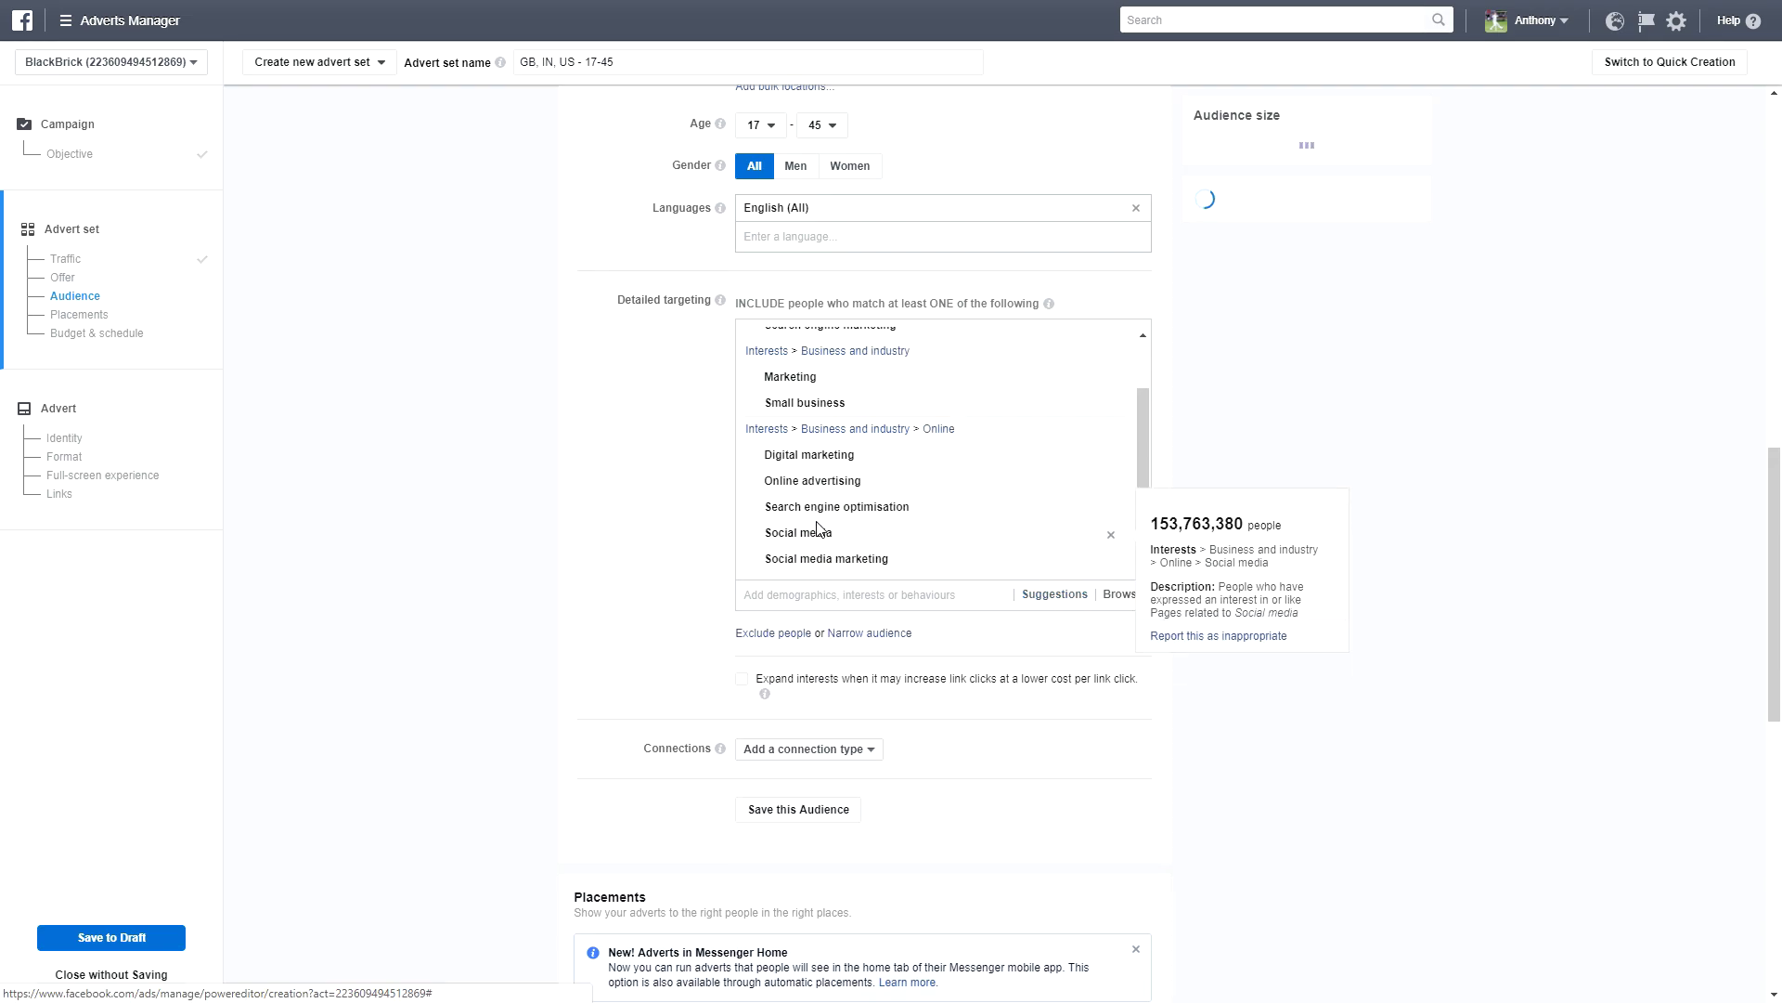
# - Allow interests to be expanded when it may increase link clicks at a lower cost per link click
pyautogui.scroll(2, 835, 501)
pyautogui.scroll(-2, 625, 525)
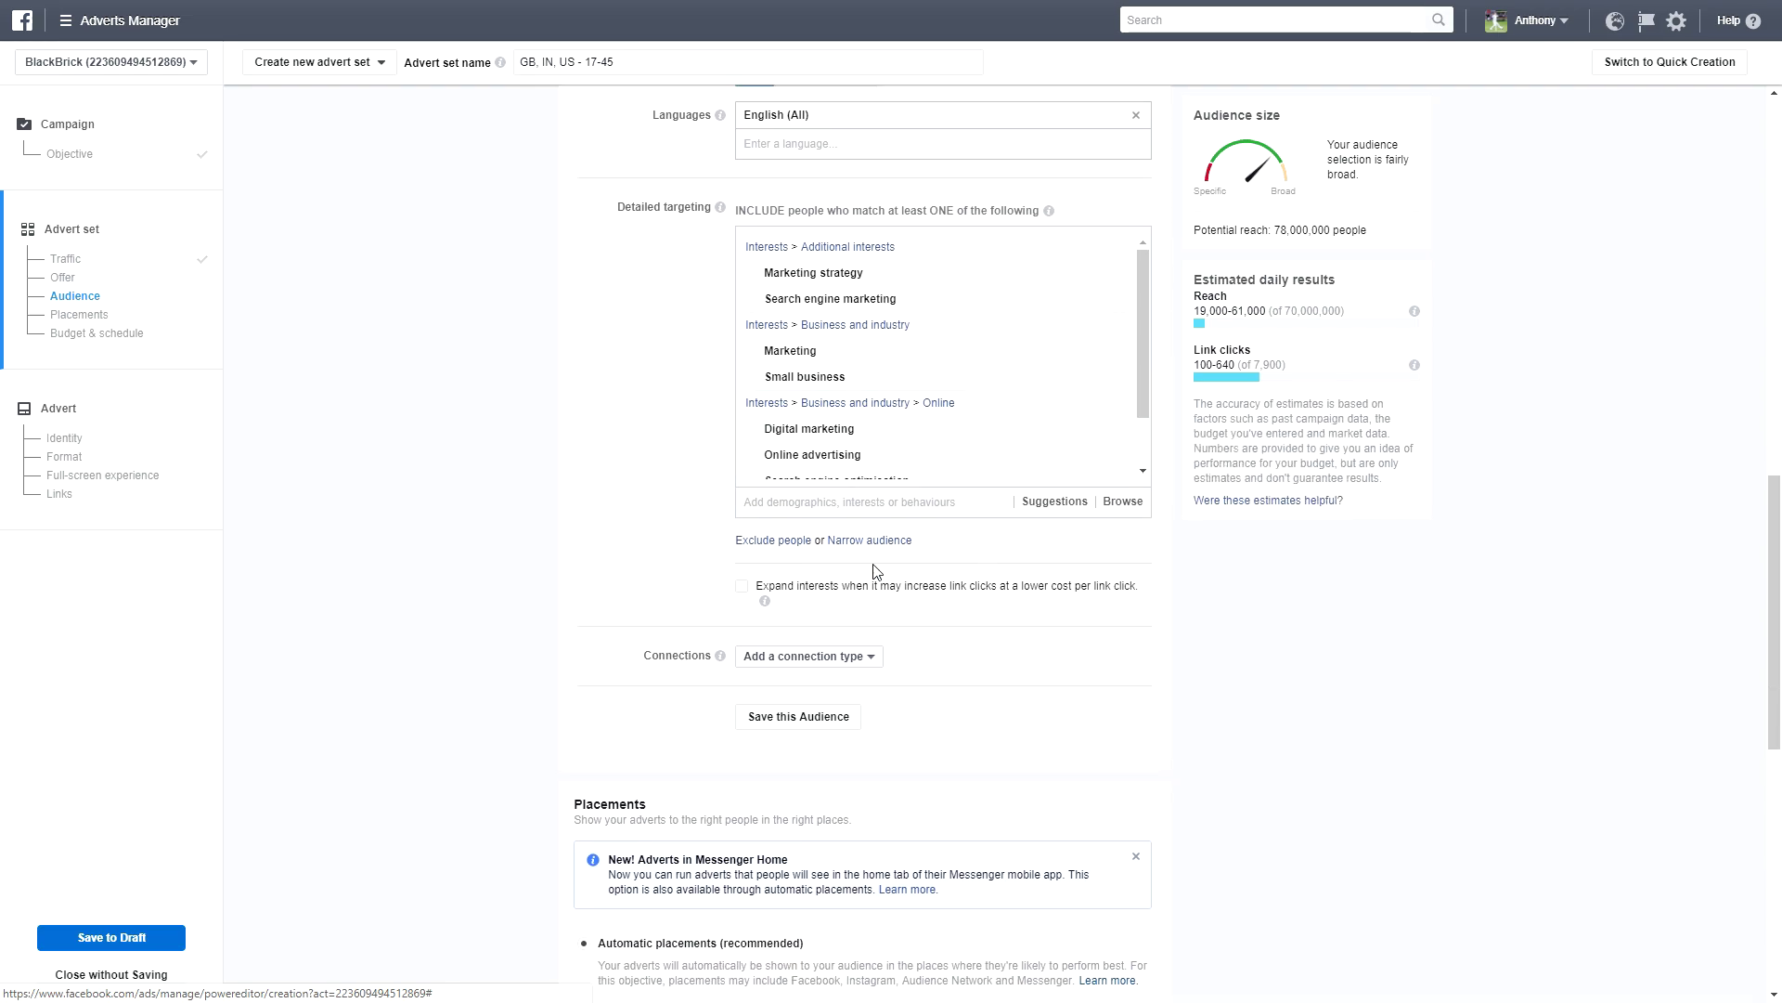
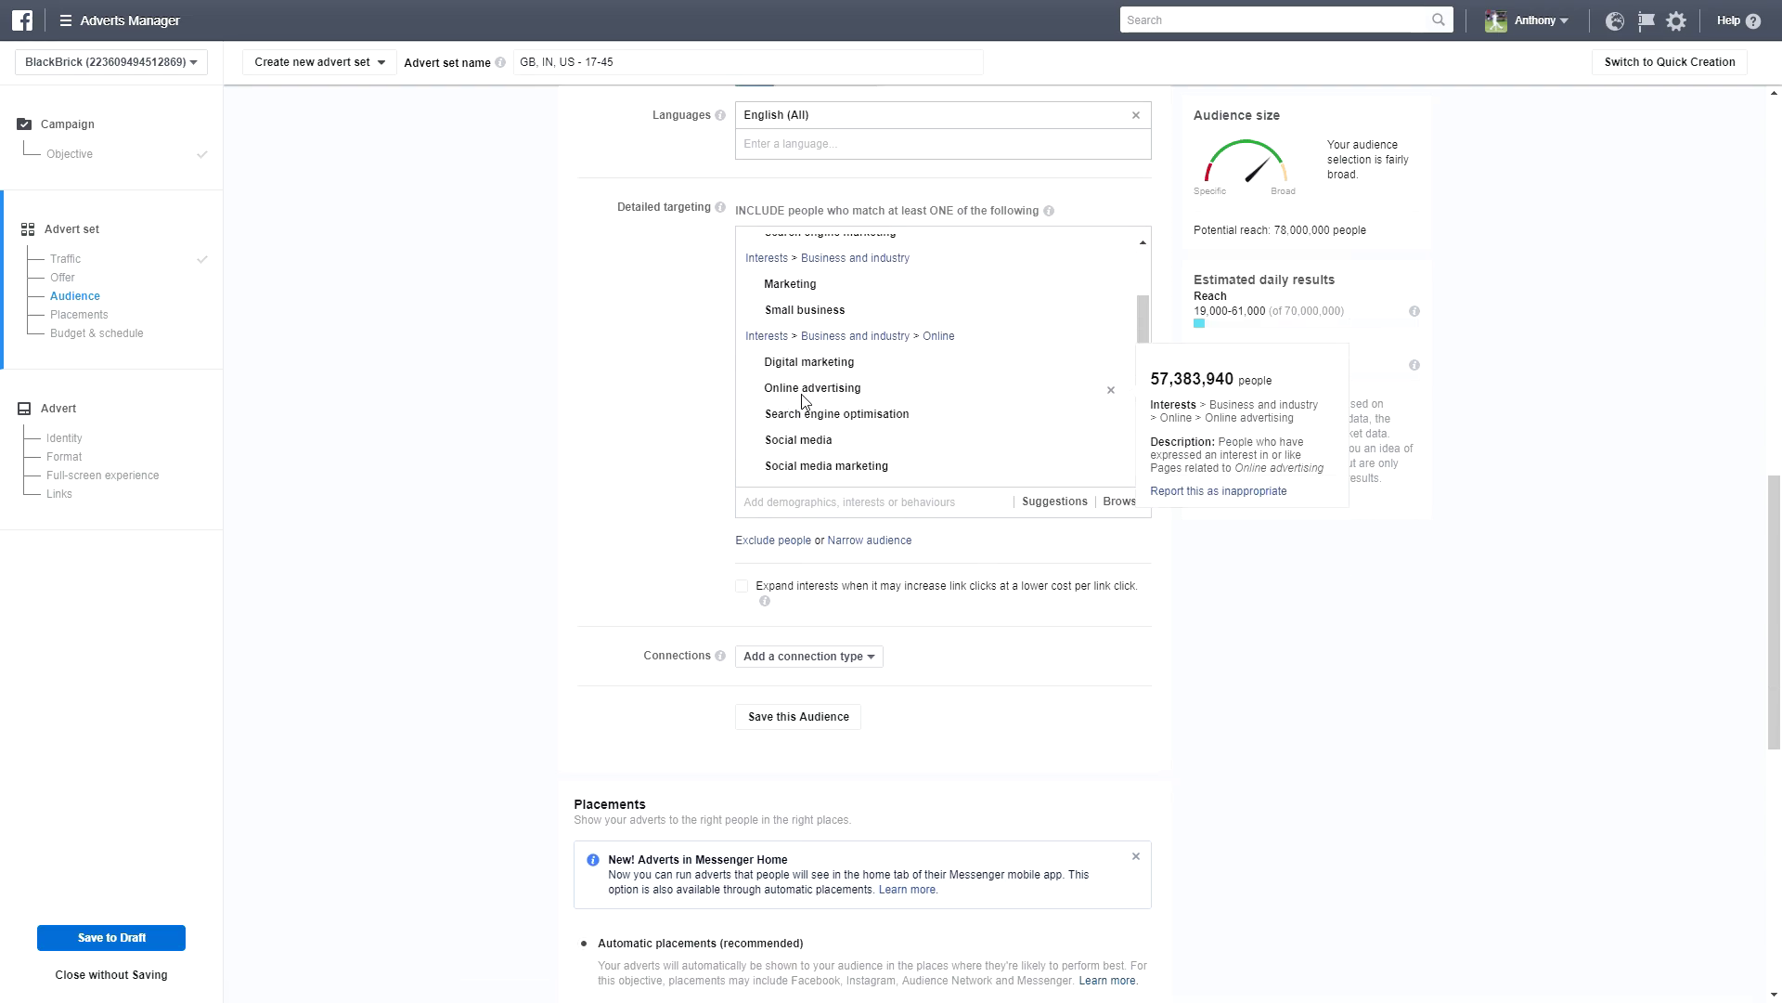
pyautogui.scroll(1, 823, 454)
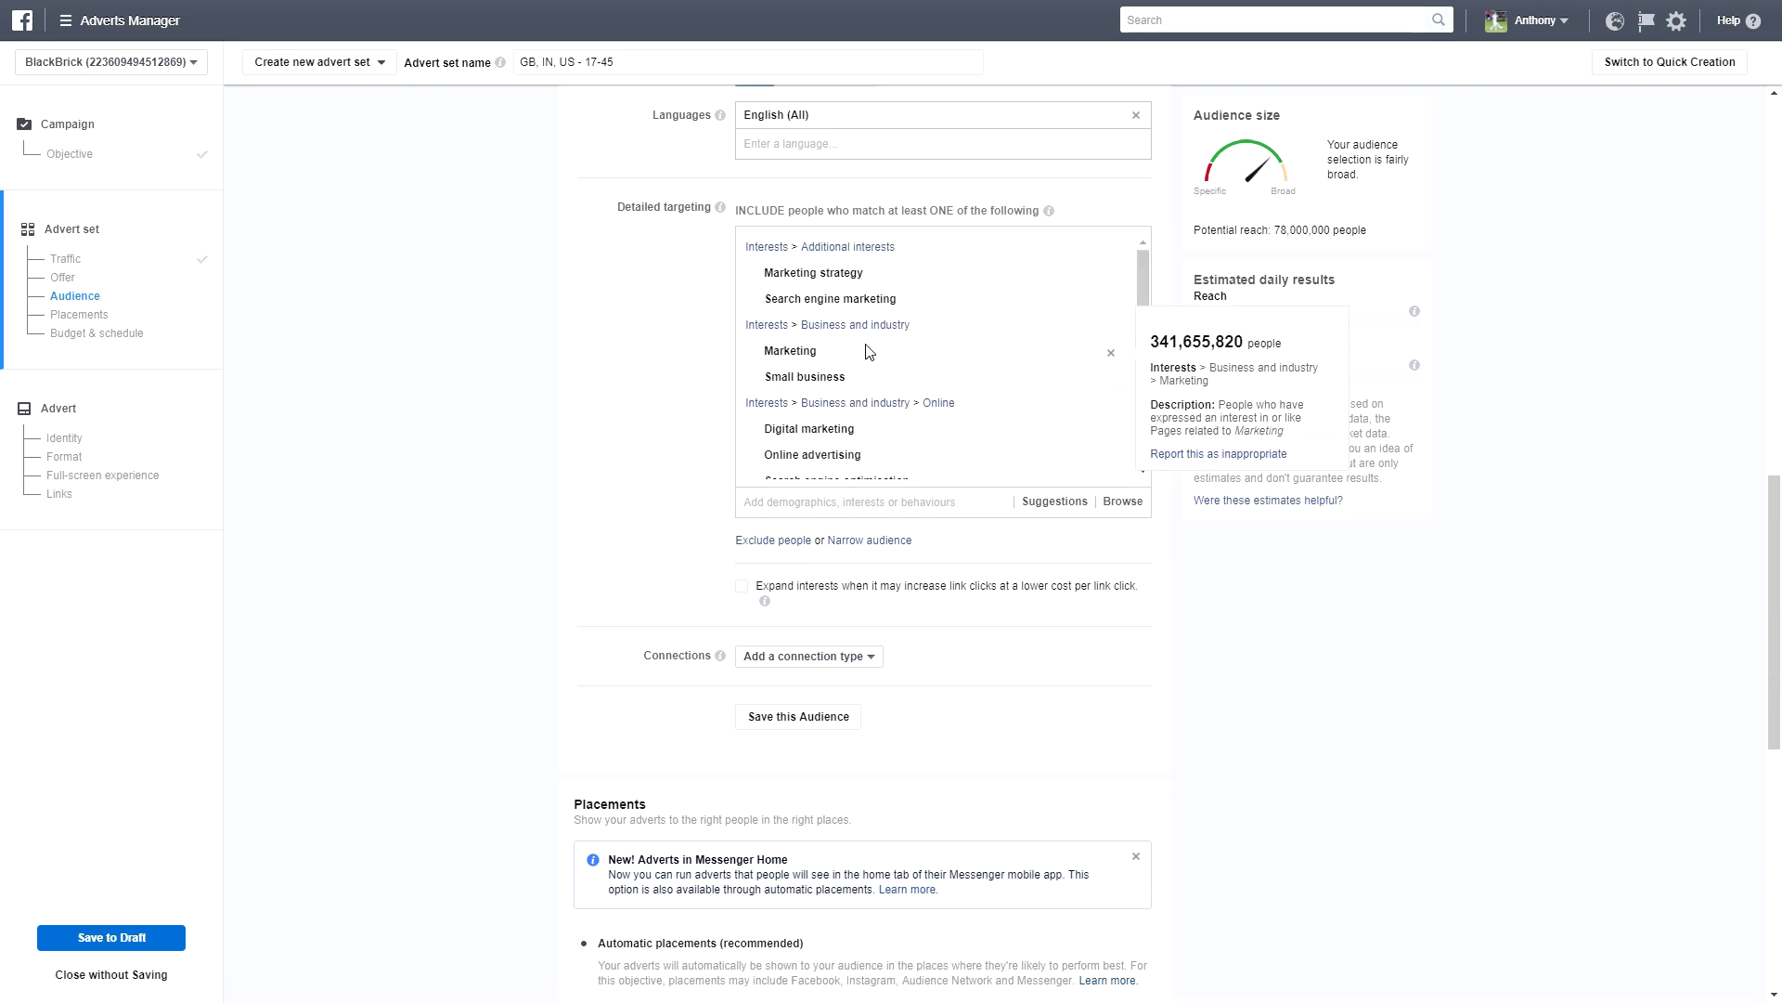
pyautogui.scroll(-1, 691, 481)
pyautogui.scroll(-1, 691, 482)
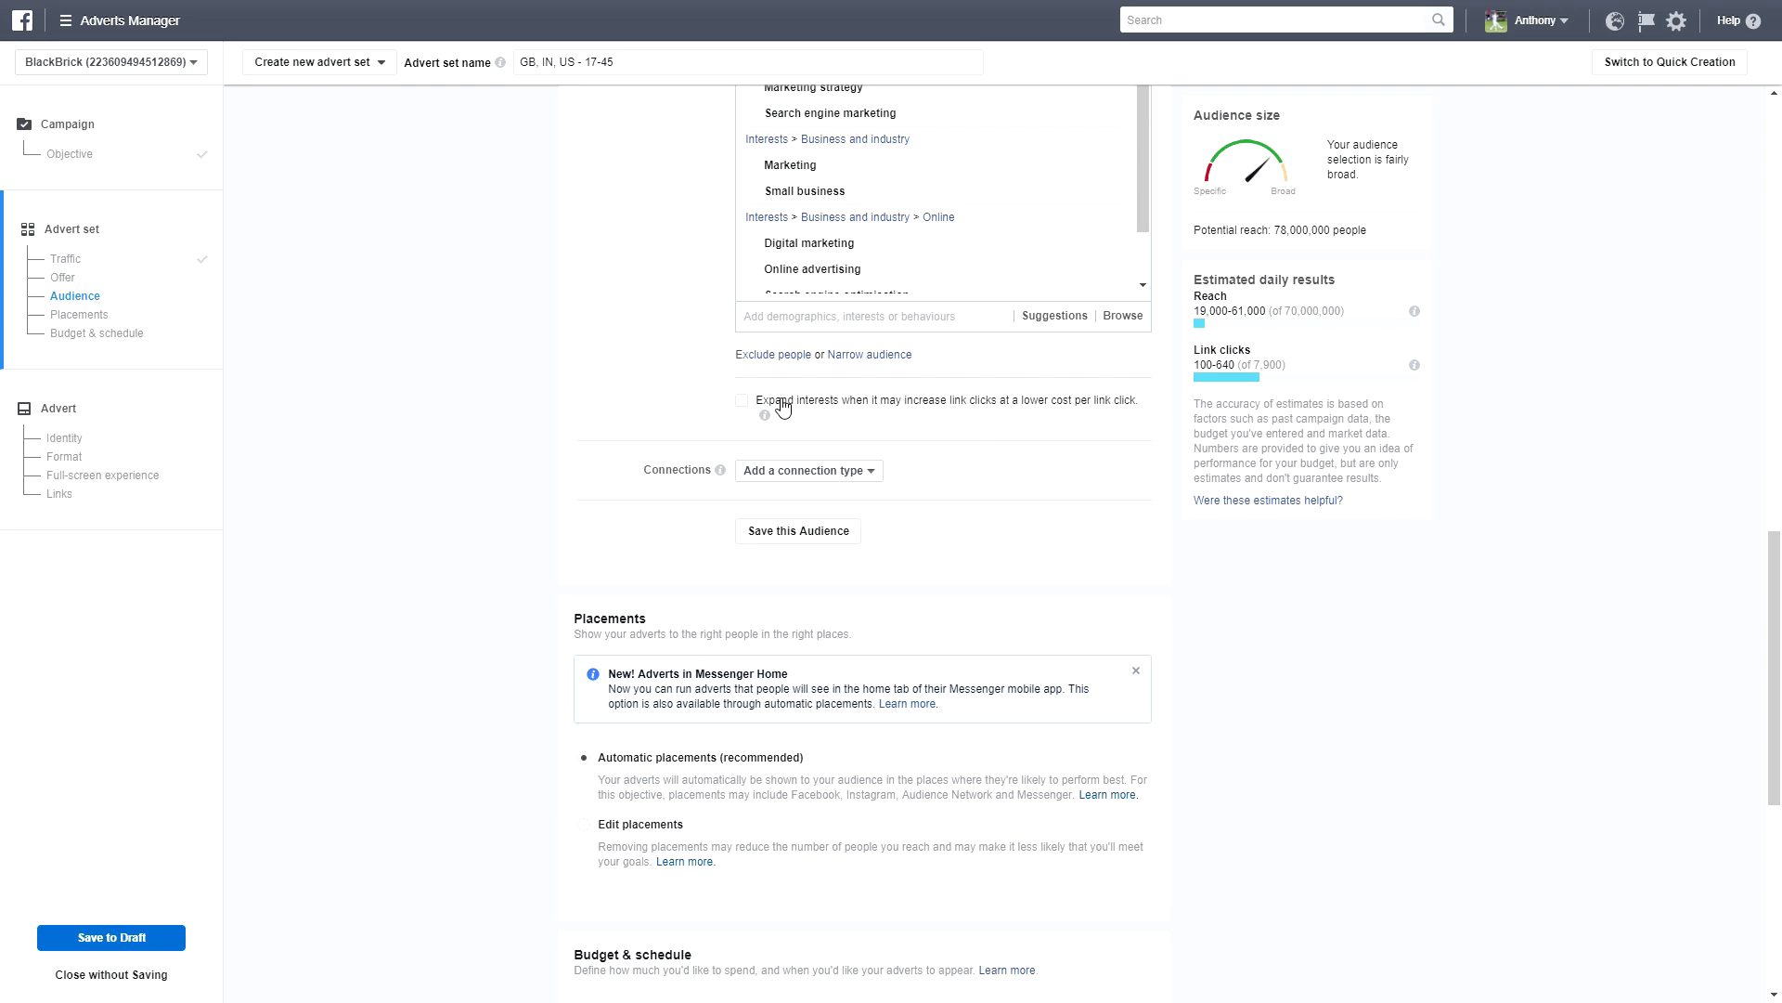
pyautogui.click(741, 400)
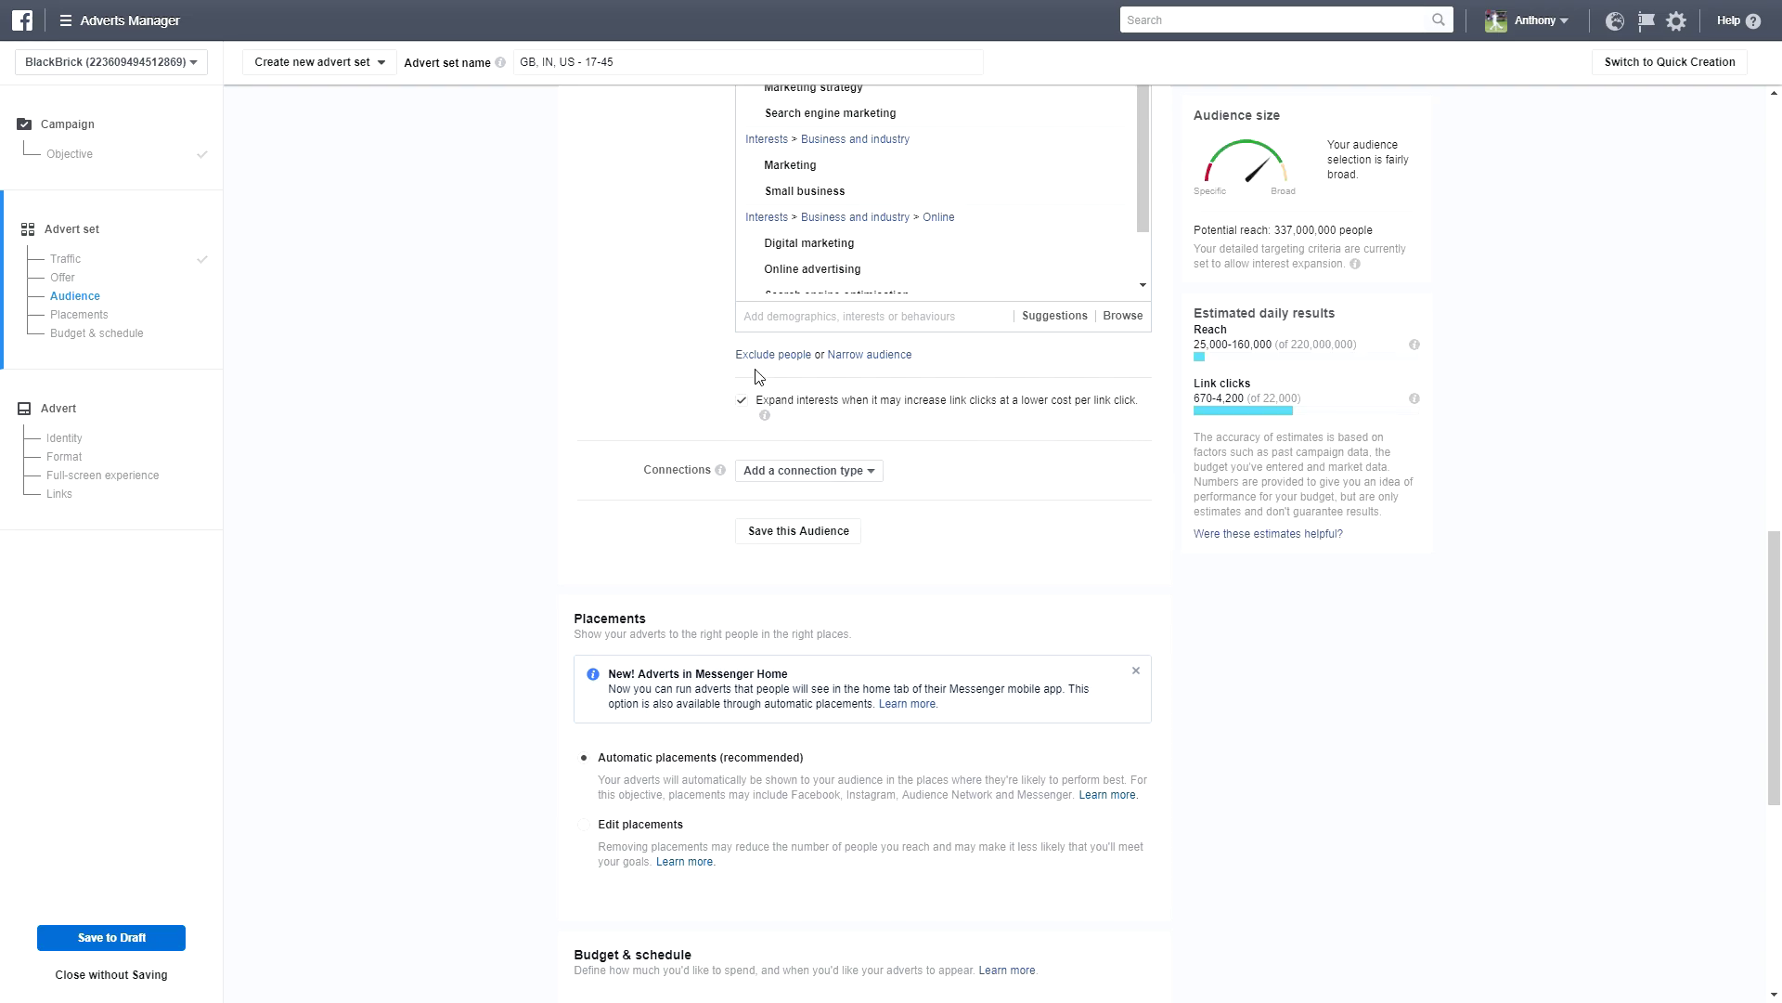
pyautogui.scroll(-1, 716, 427)
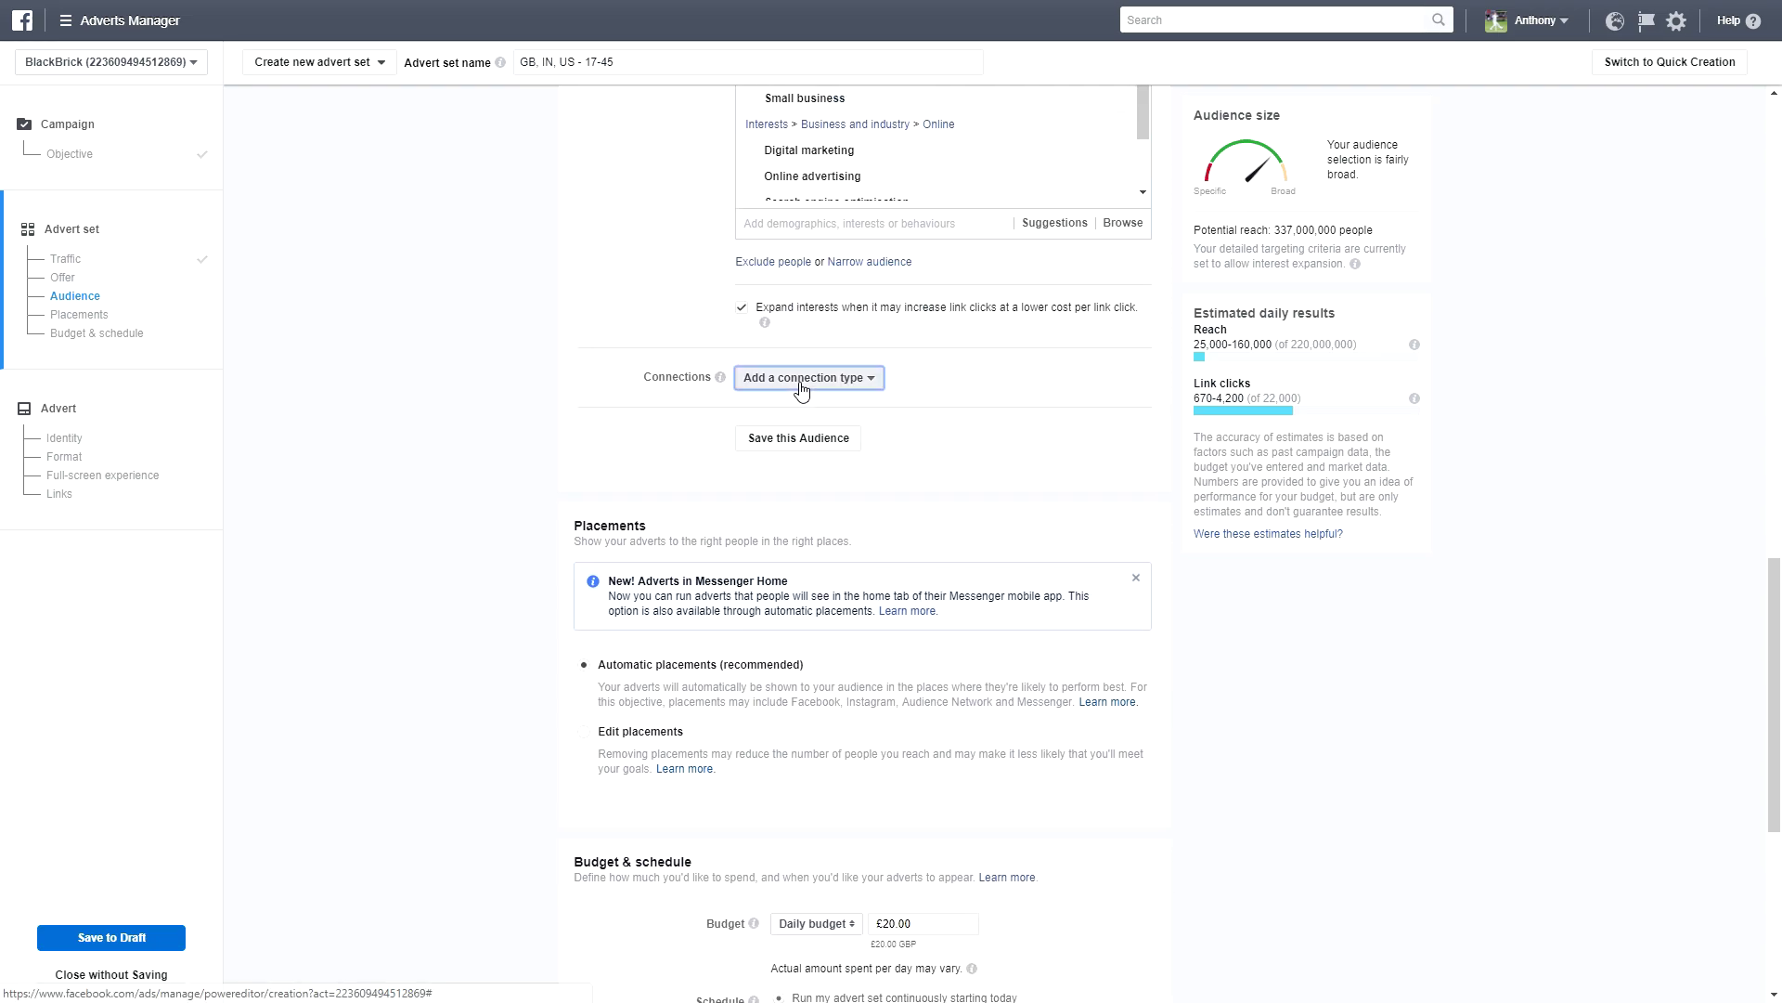
pyautogui.click(802, 378)
pyautogui.click(914, 360)
pyautogui.click(836, 378)
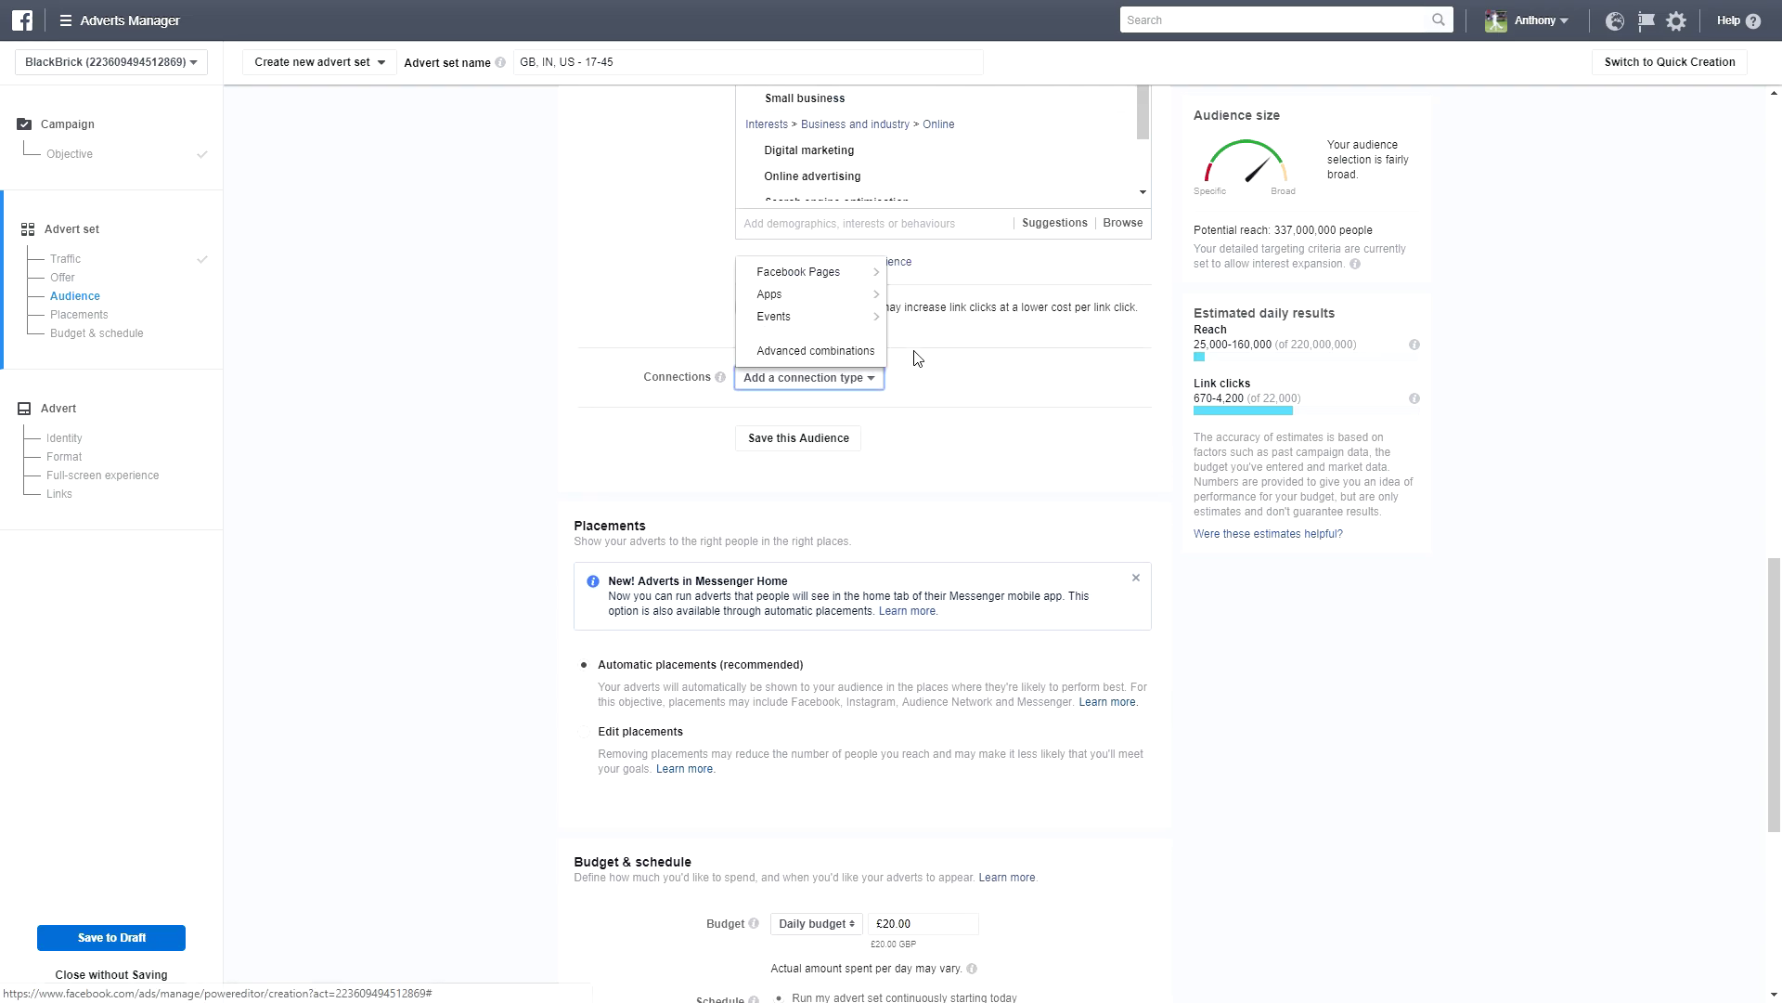
pyautogui.click(820, 464)
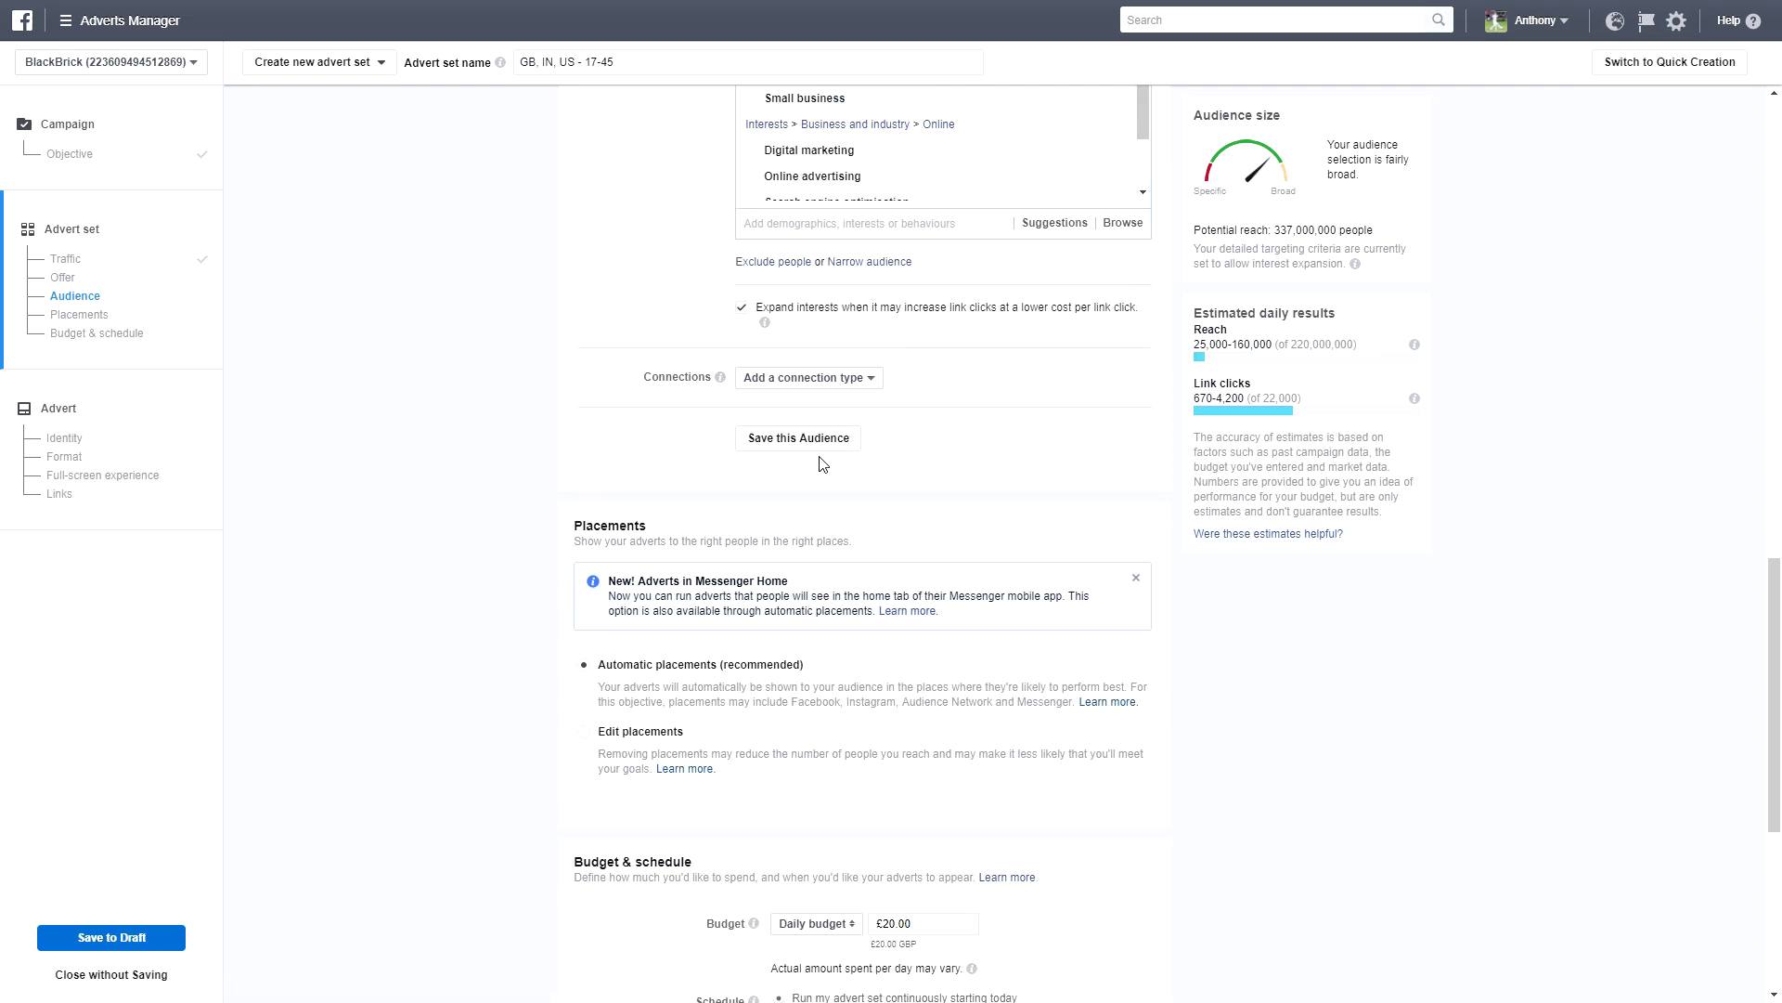
# - Save the defined audience under the name "Instagram Marketing Course"
pyautogui.click(765, 444)
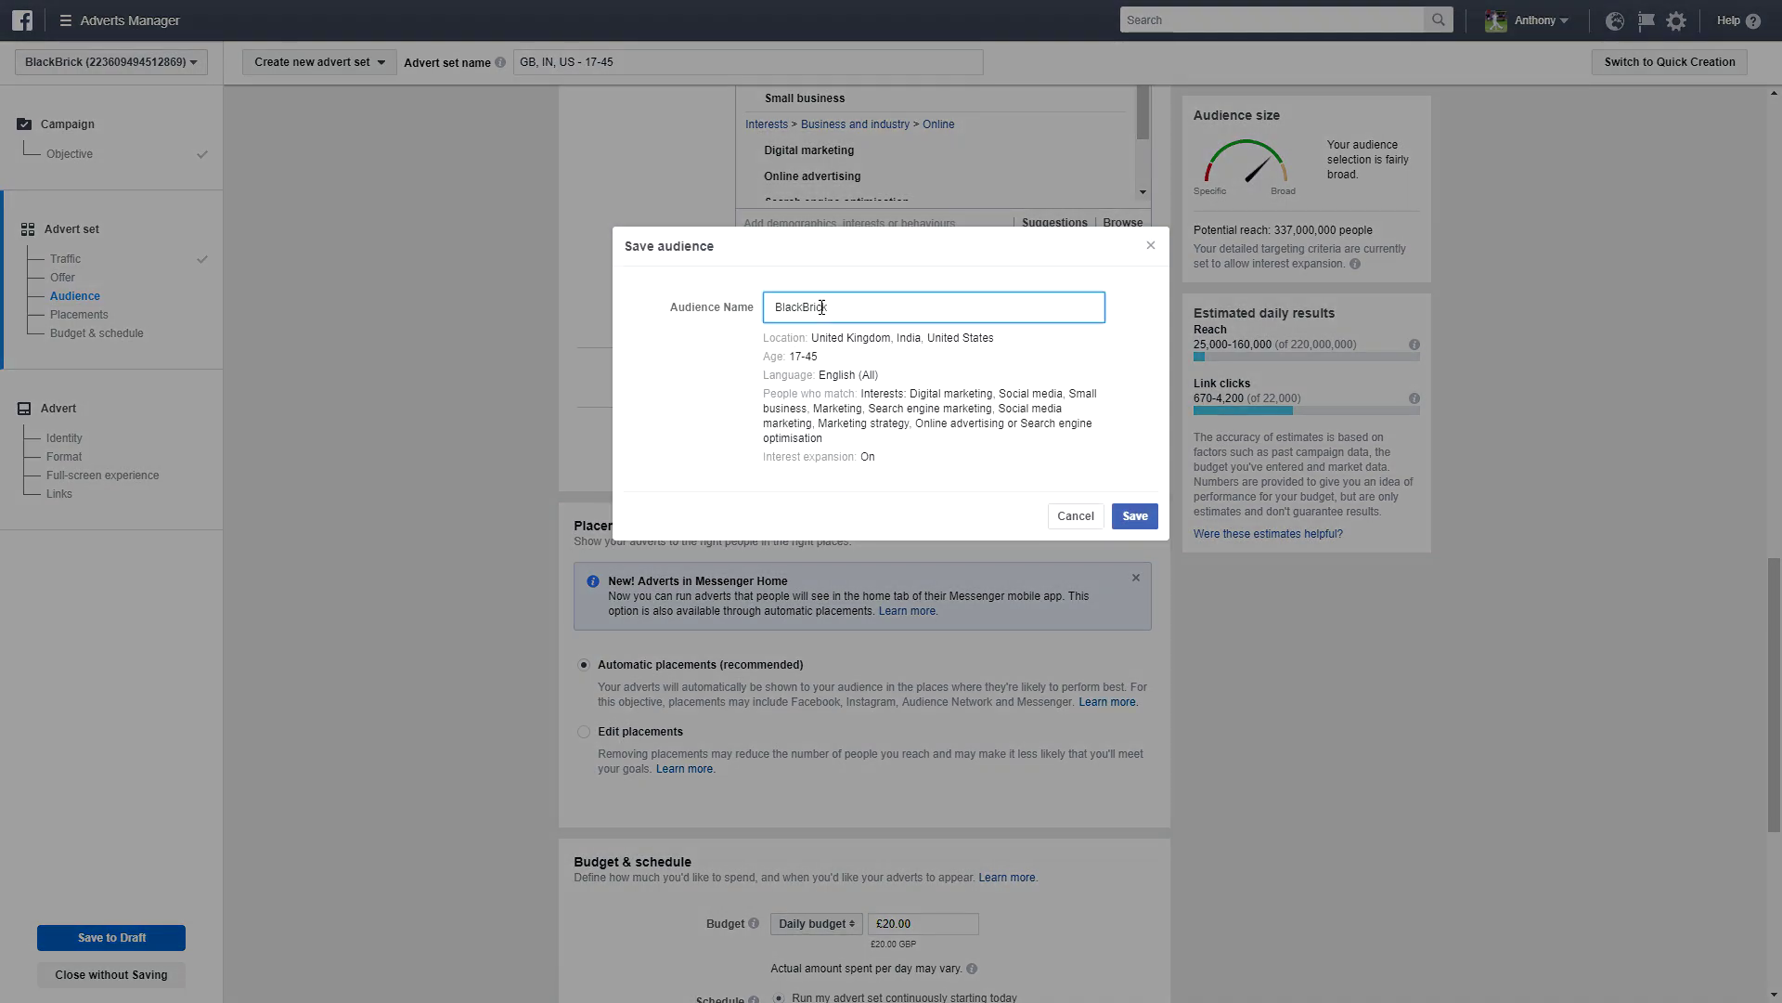
pyautogui.doubleClick(821, 307)
pyautogui.write('Instagram Marketing Course')
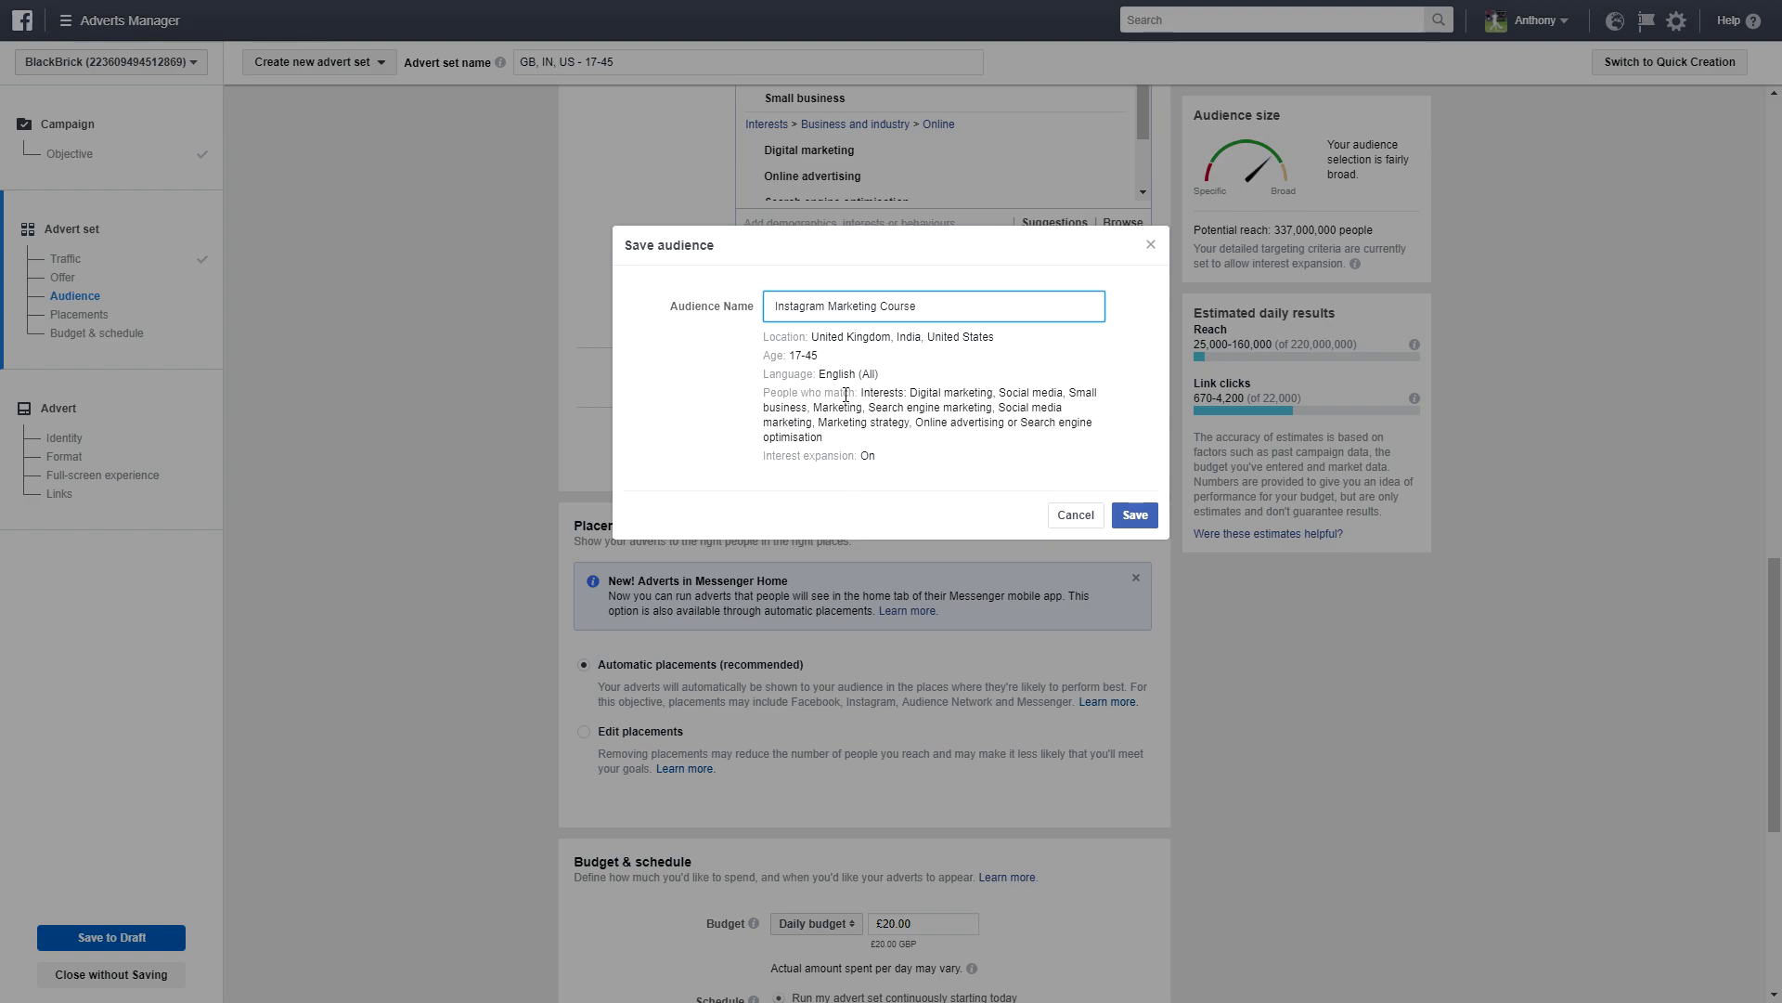
pyautogui.click(1135, 515)
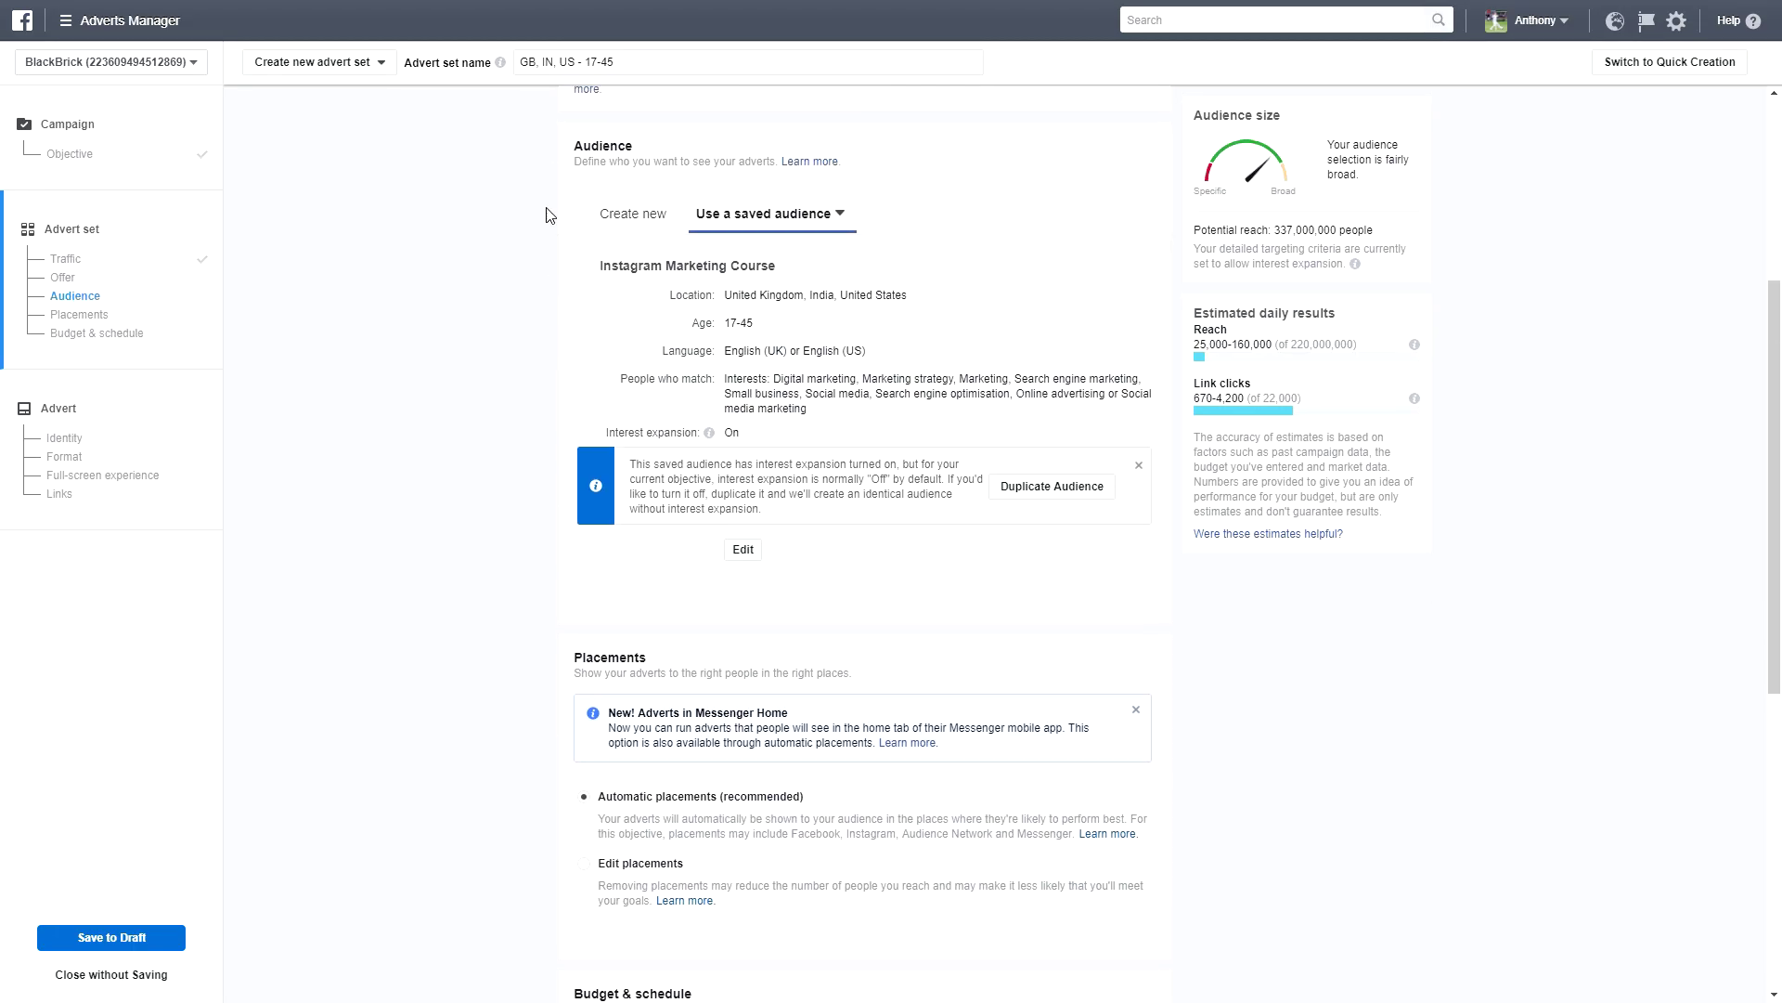
# - Switch the advert set to edited placements and remove Facebook's Right column, Instant Articles and Feeds
pyautogui.scroll(-1, 712, 329)
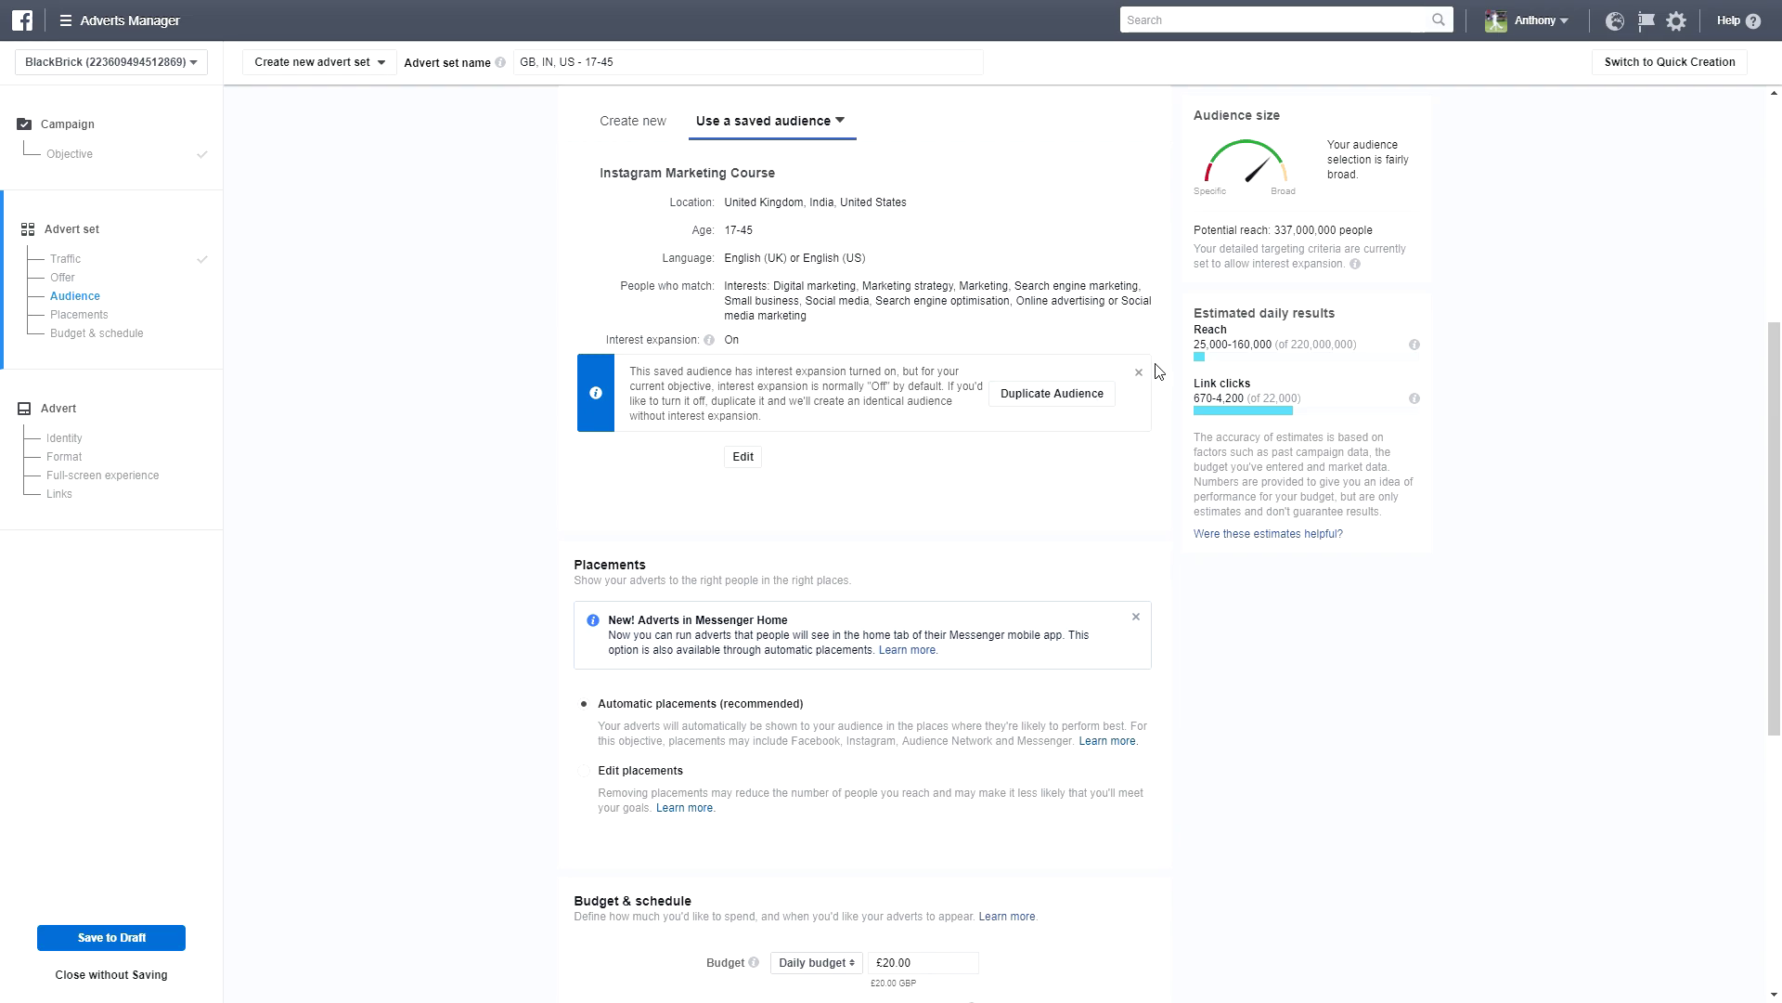
pyautogui.scroll(-3, 550, 411)
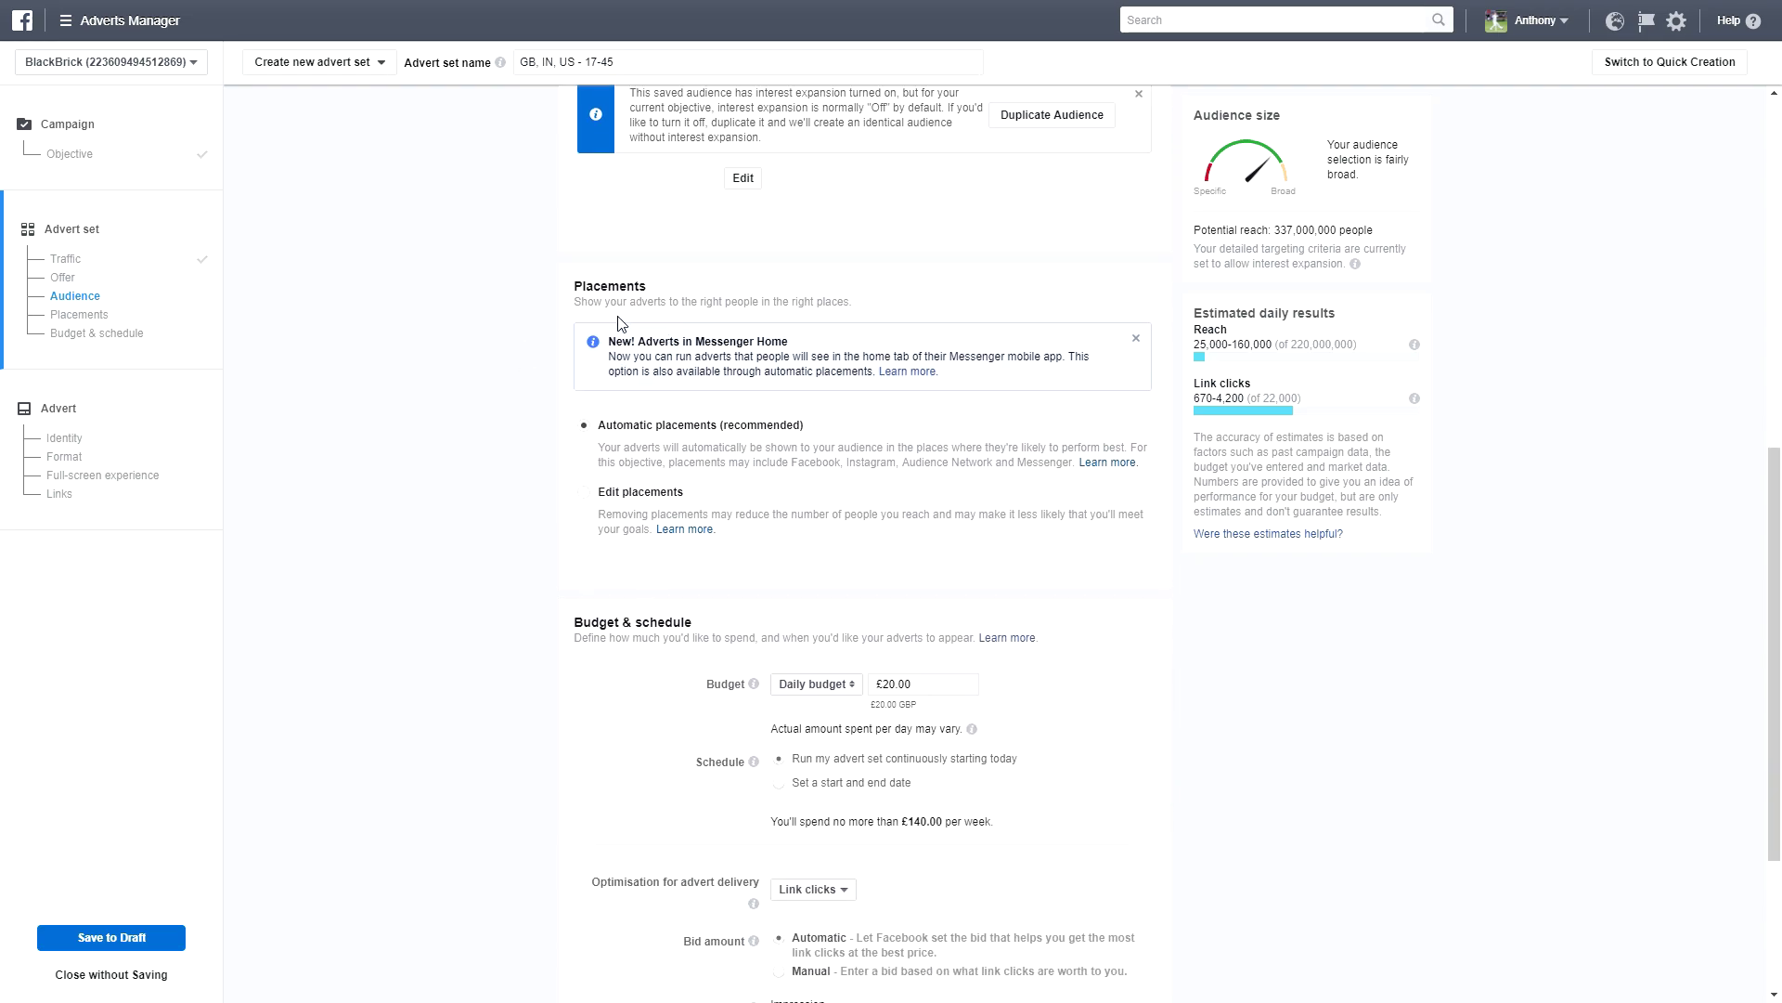
pyautogui.scroll(-1, 631, 405)
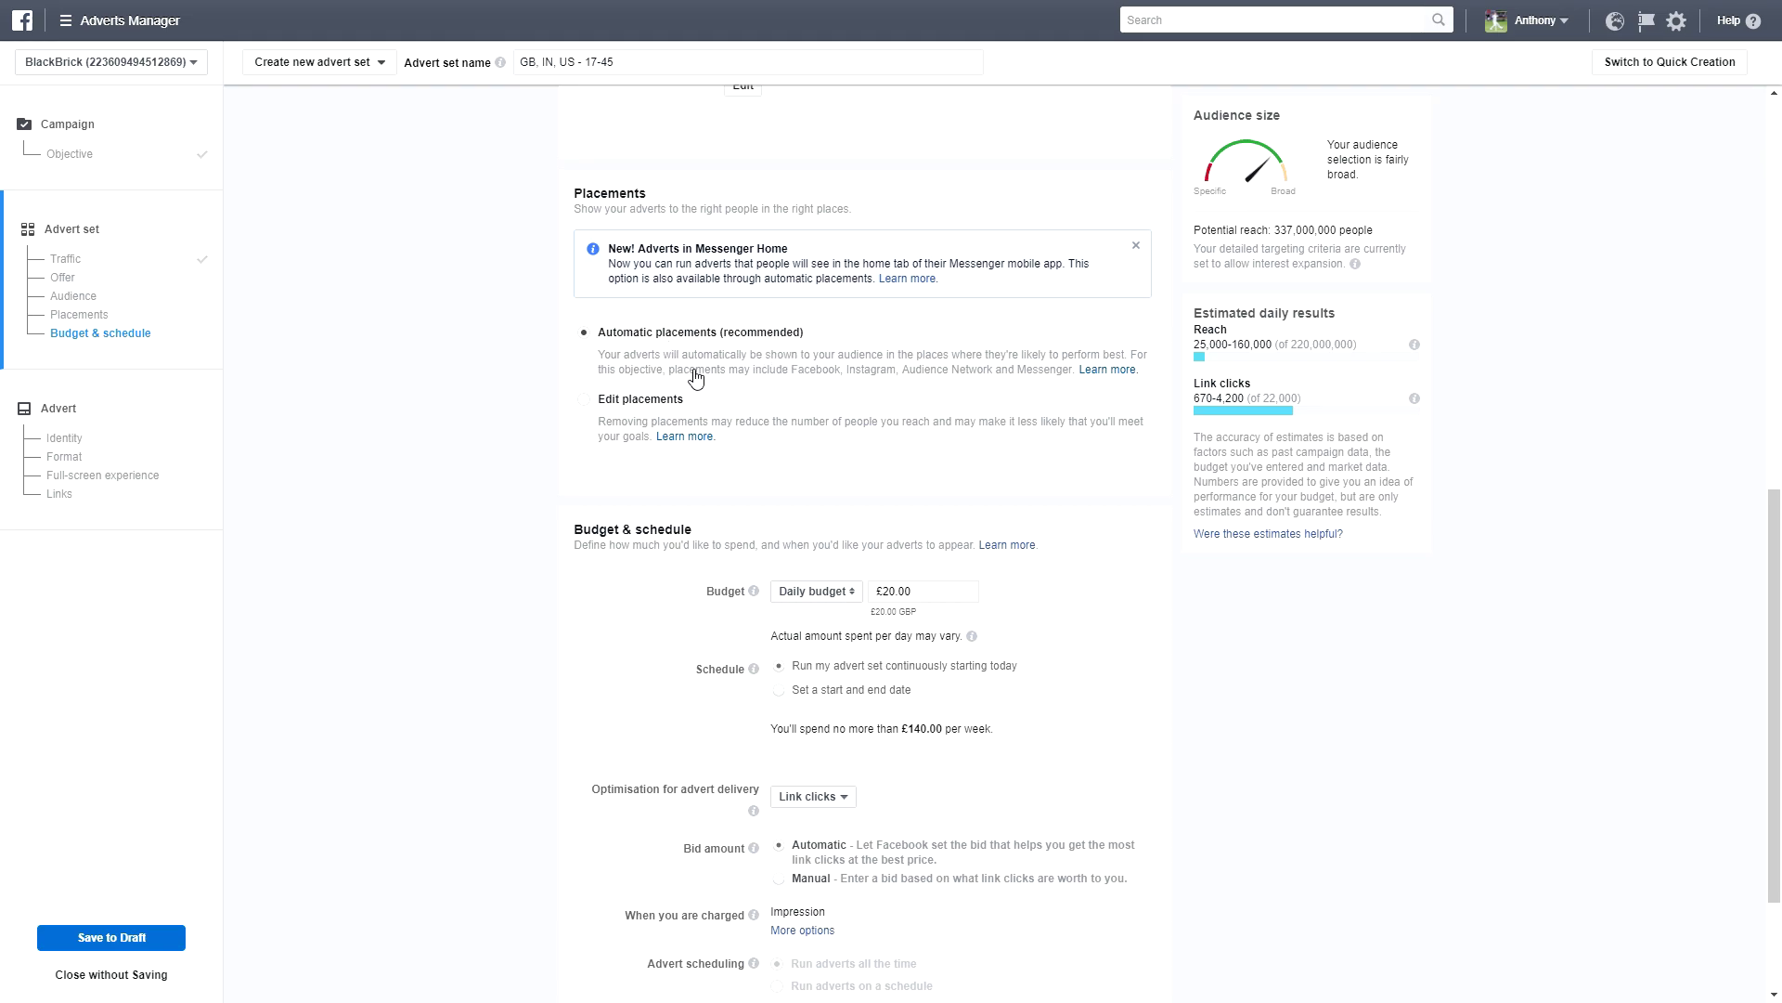
pyautogui.click(628, 406)
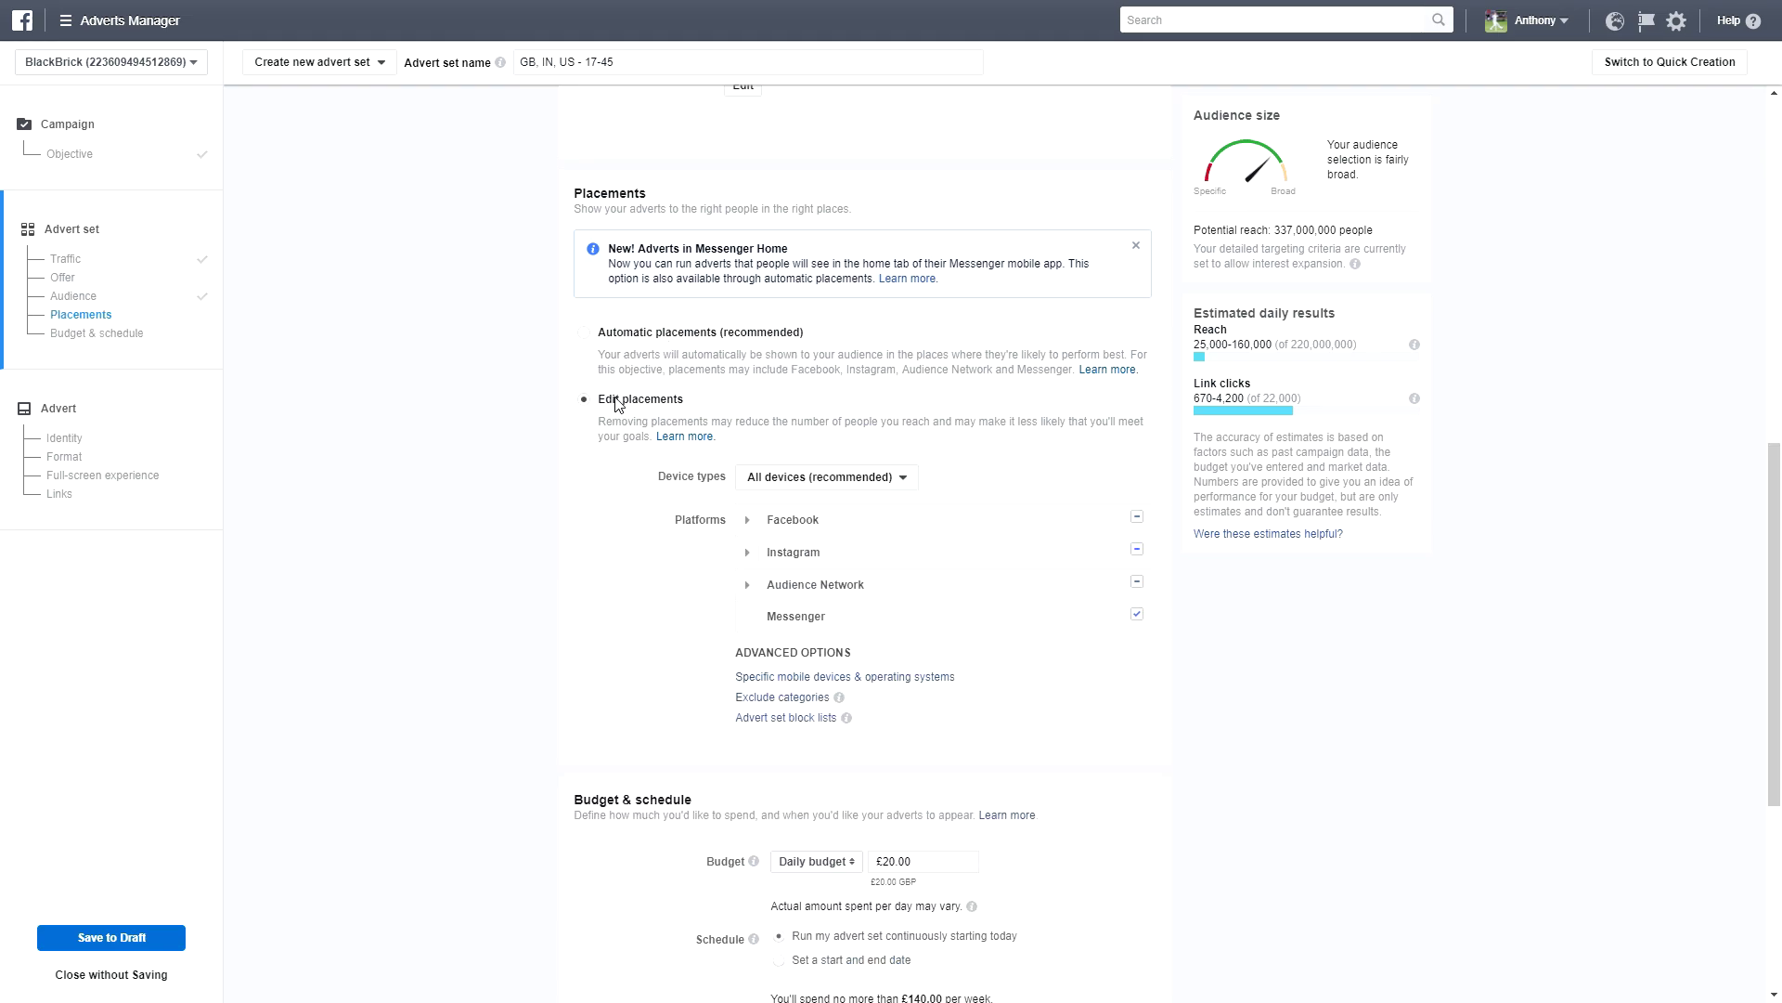
pyautogui.scroll(-2, 448, 461)
pyautogui.click(747, 333)
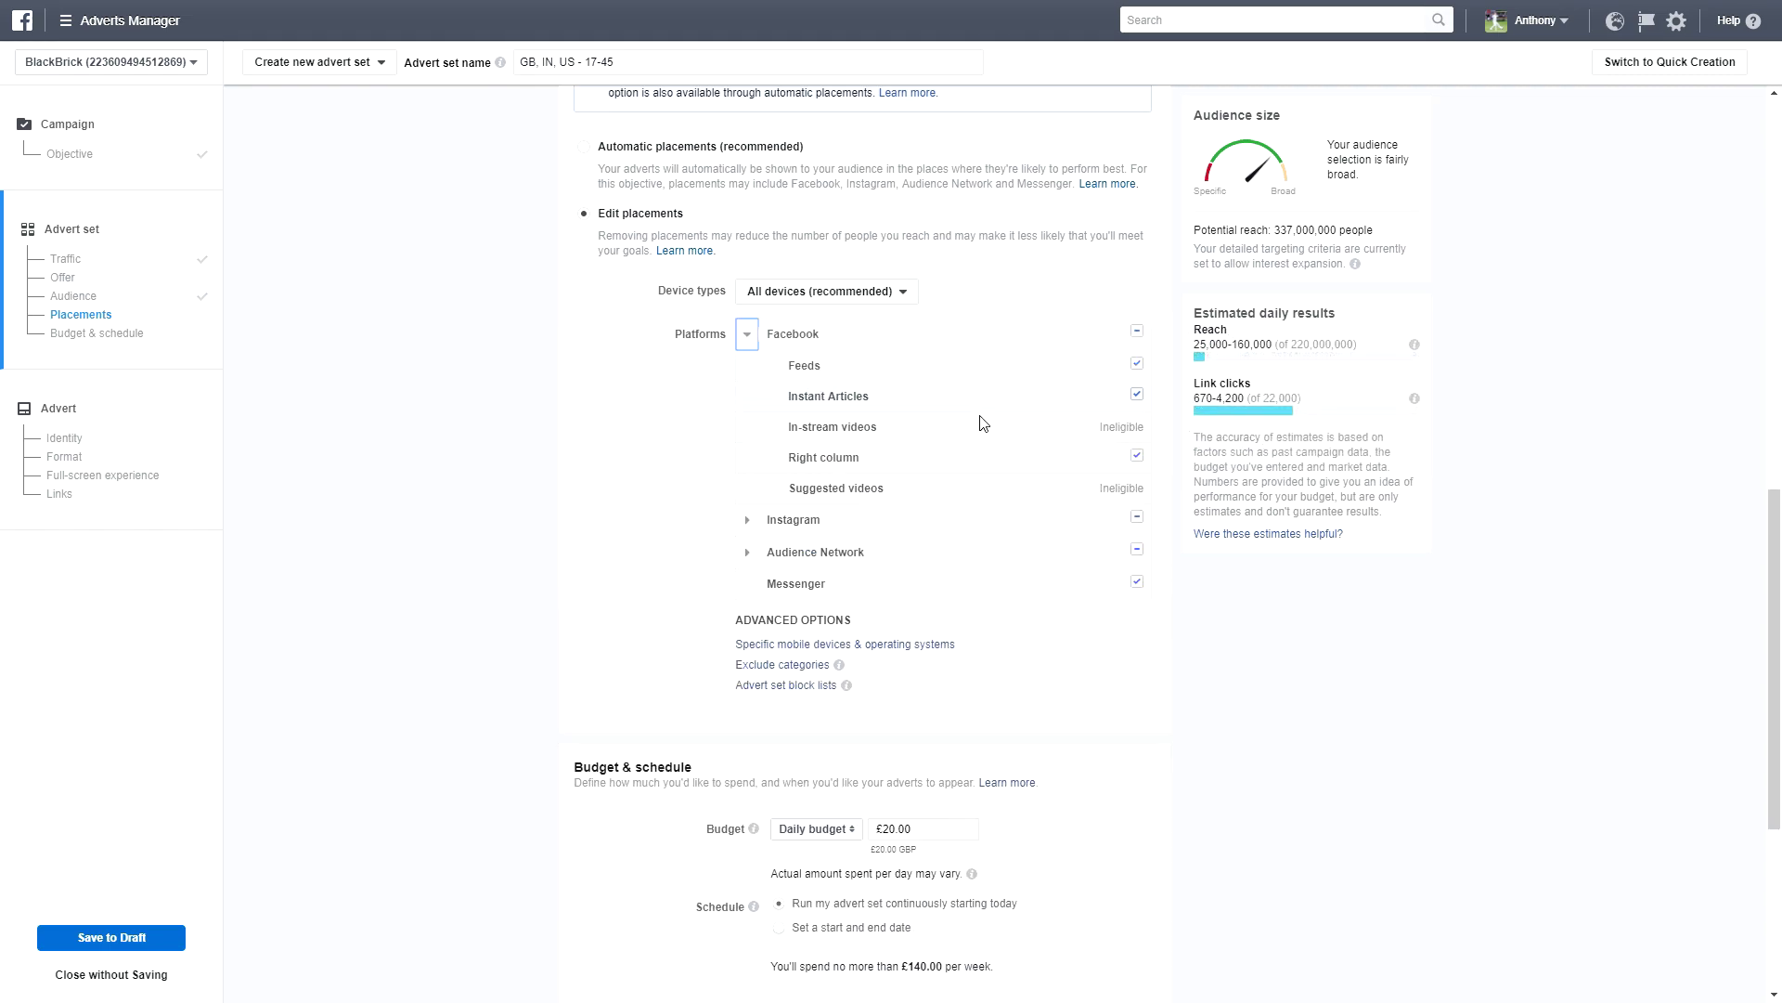
pyautogui.click(1137, 455)
pyautogui.click(1138, 394)
pyautogui.click(1137, 364)
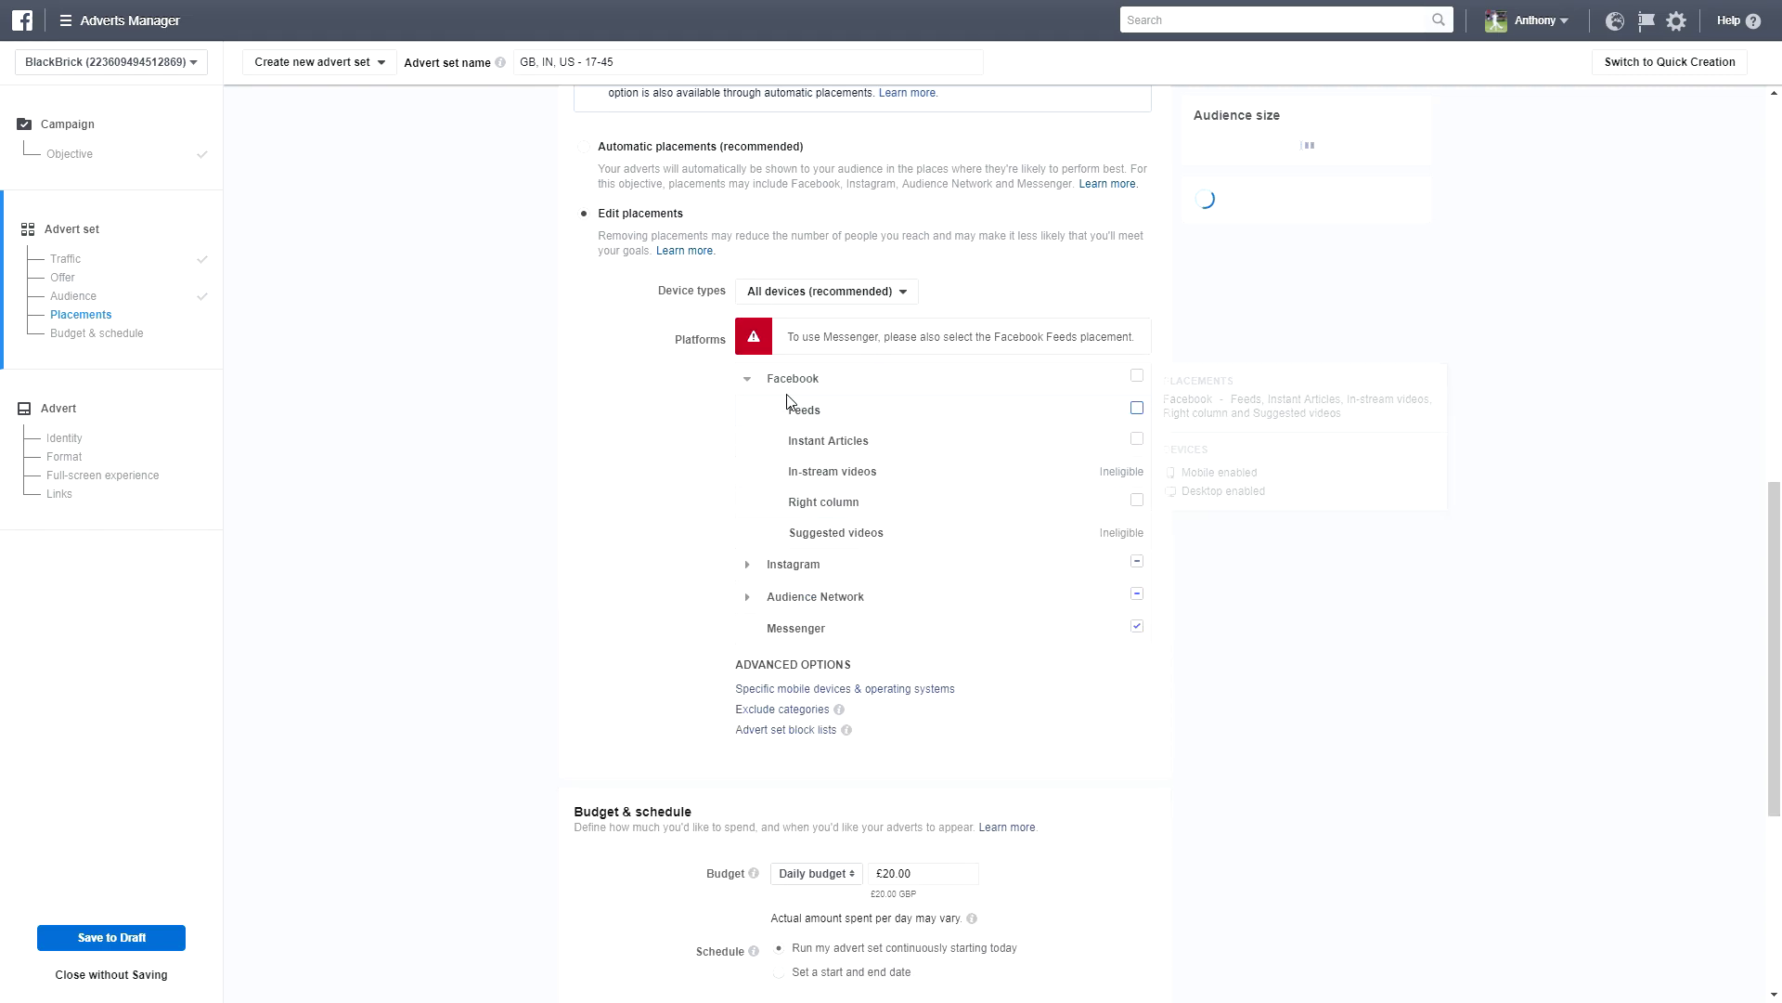
pyautogui.click(747, 379)
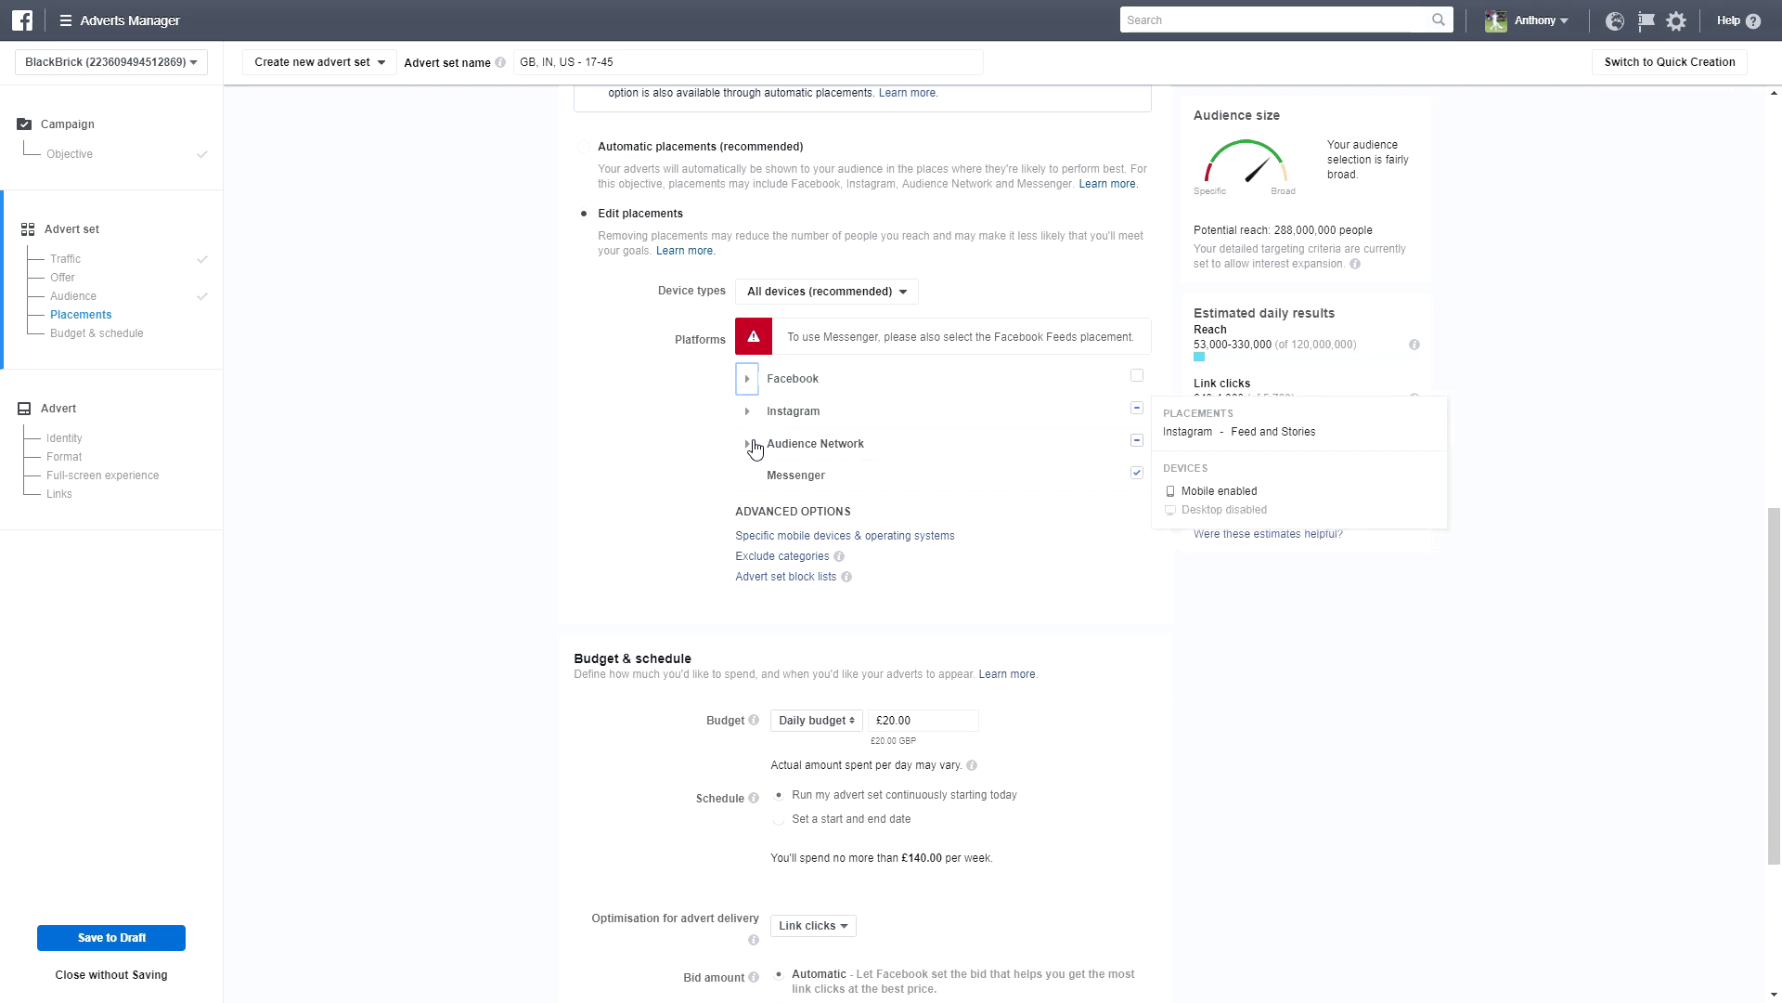
# - Remove Messenger and Instagram Stories from the advert set's placements
pyautogui.click(748, 444)
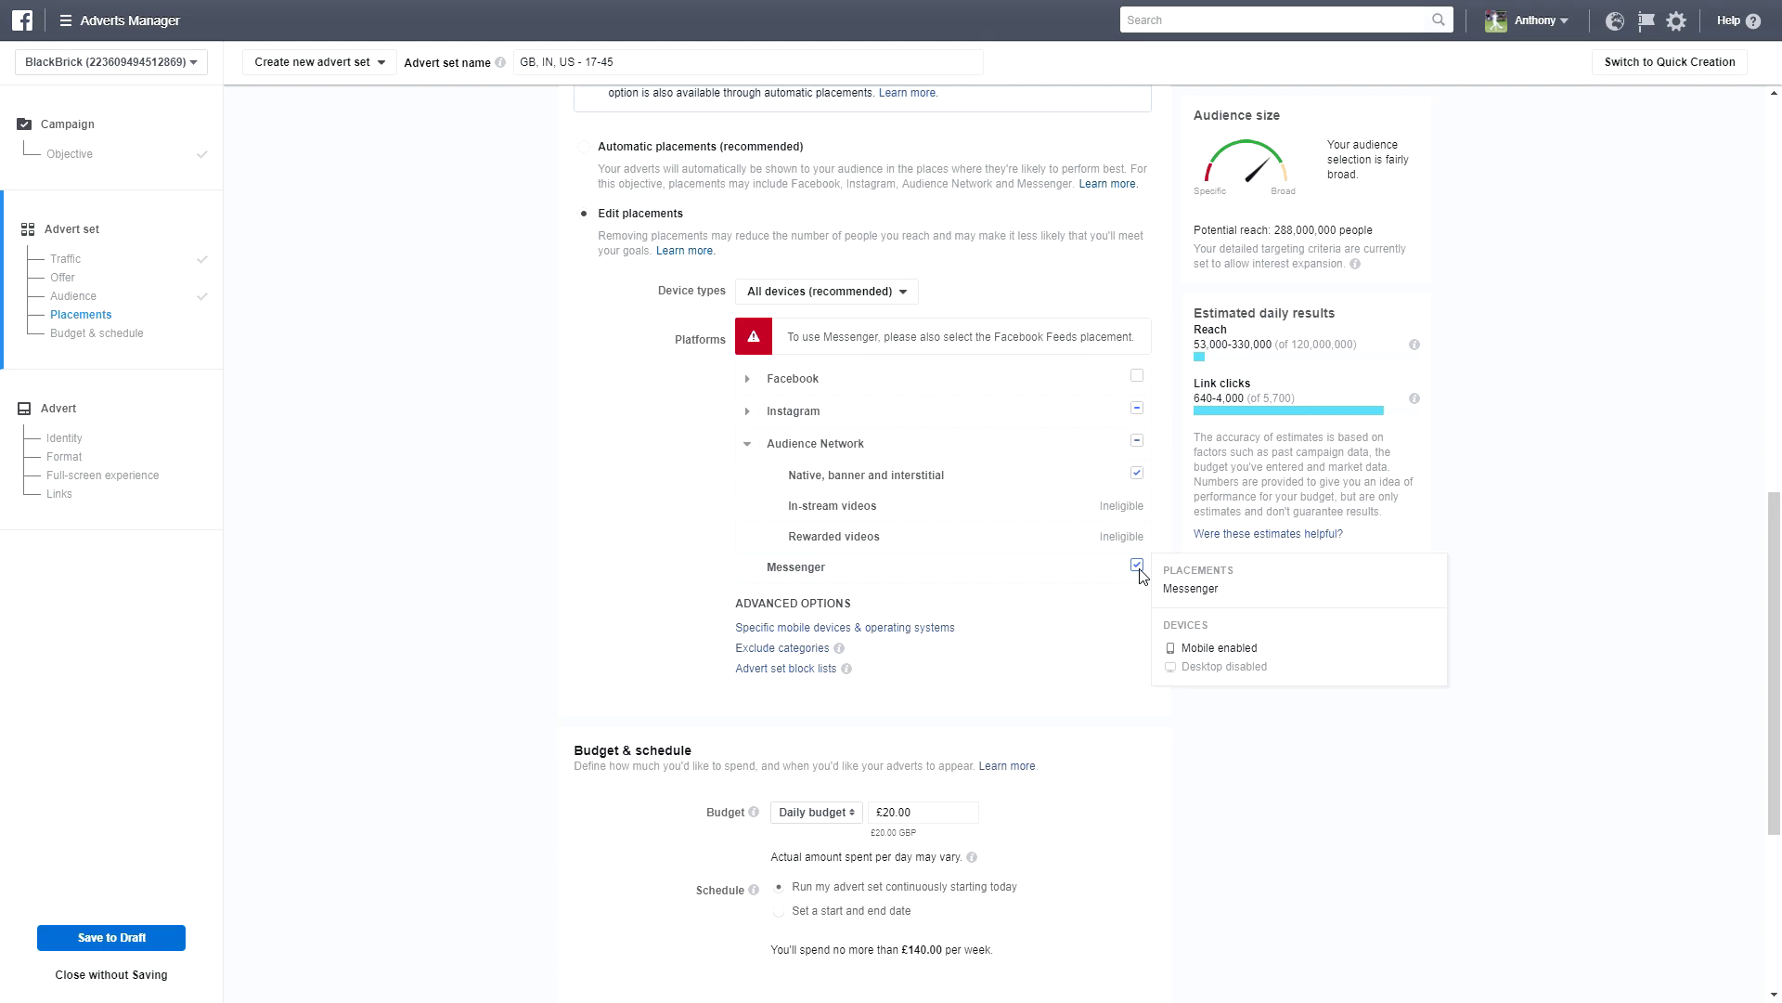
pyautogui.click(1137, 566)
pyautogui.click(747, 422)
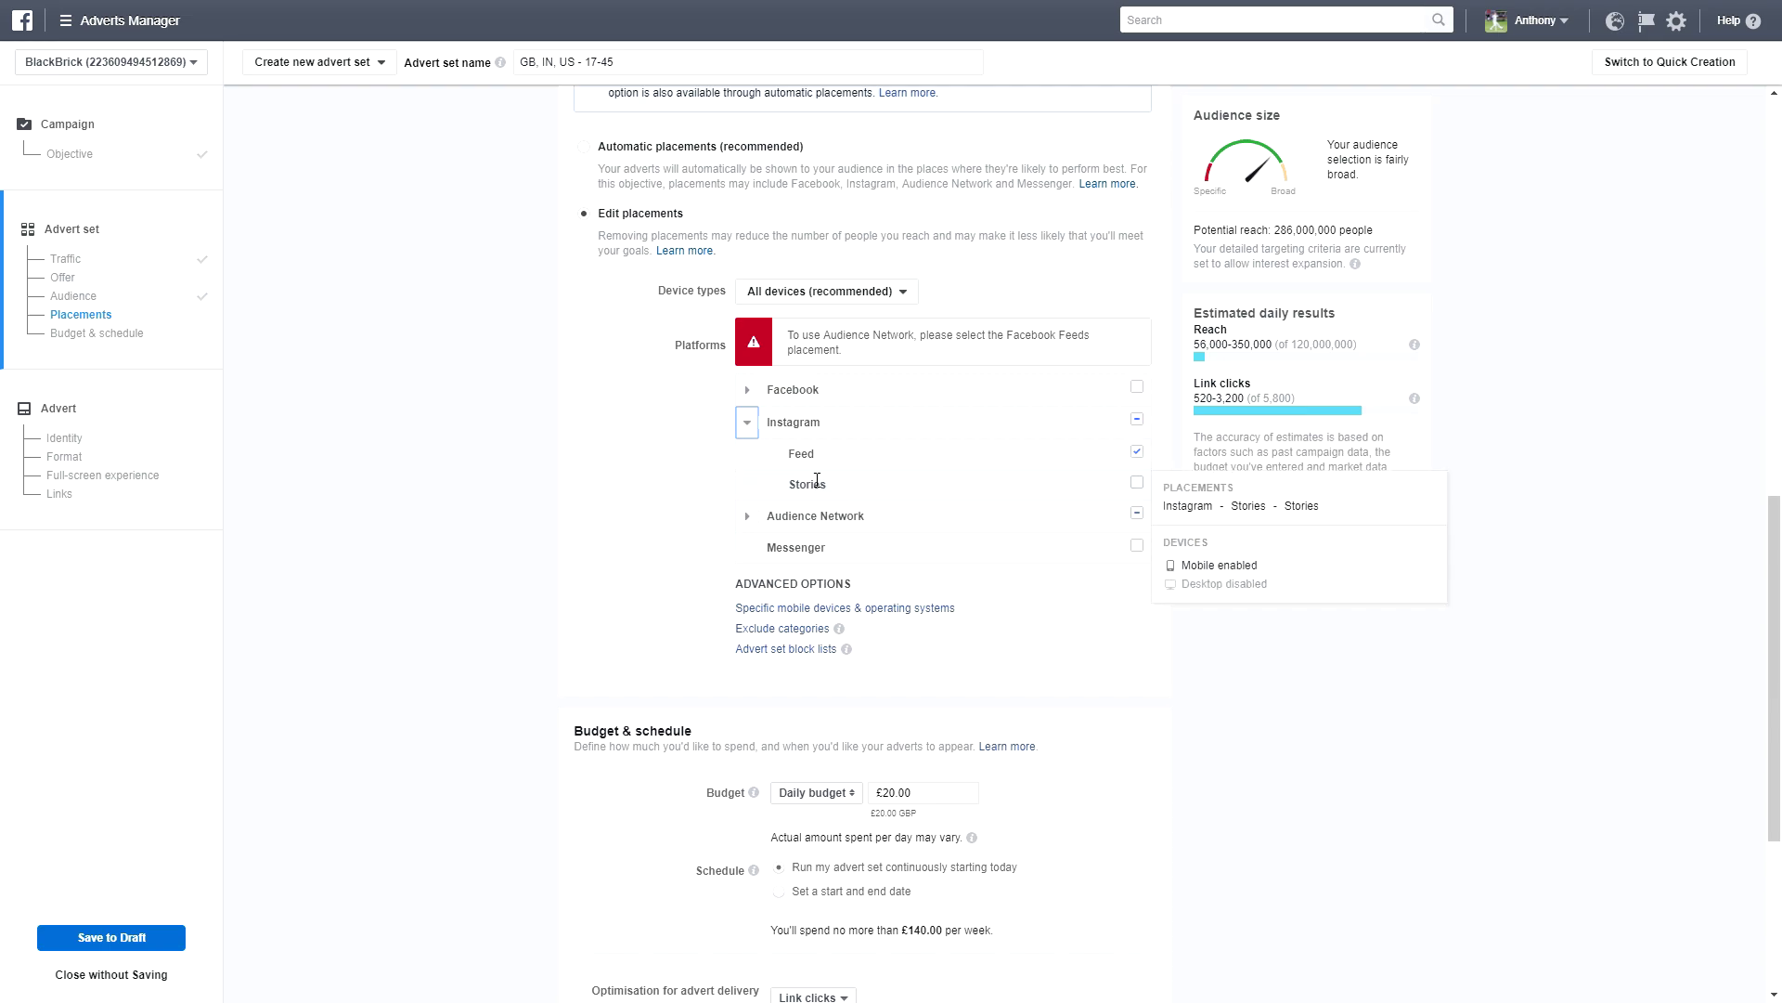
pyautogui.click(741, 425)
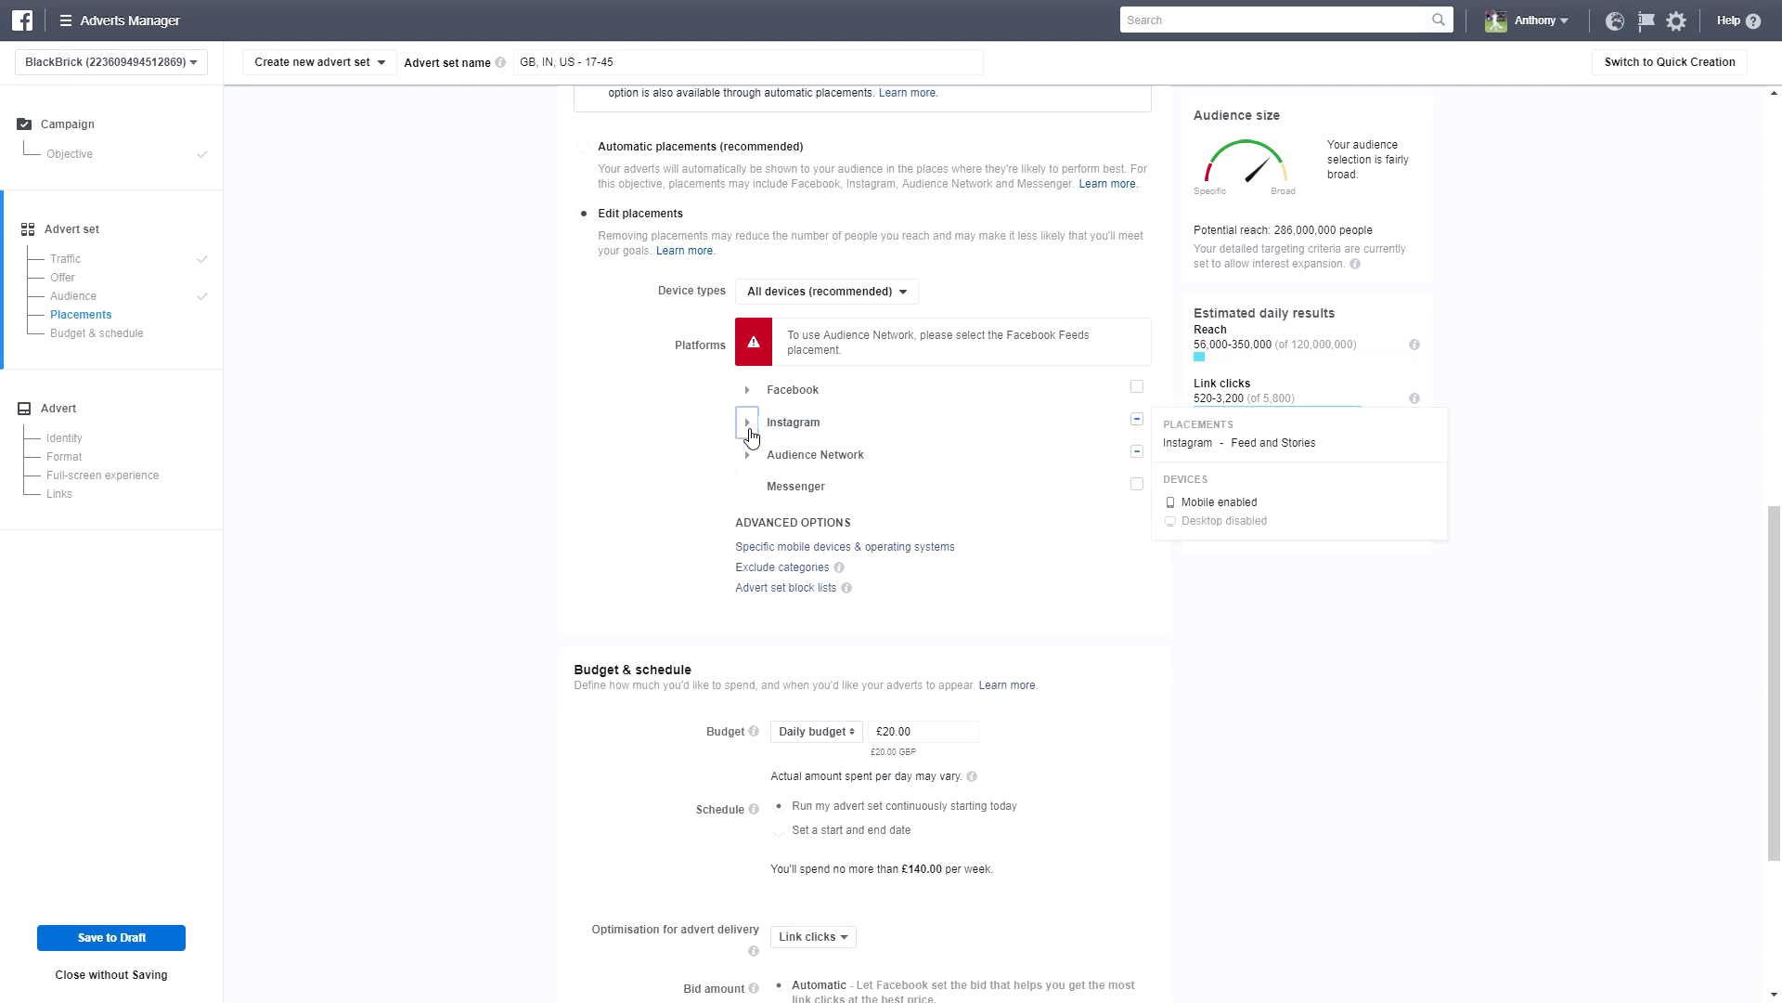
pyautogui.click(749, 429)
pyautogui.click(748, 427)
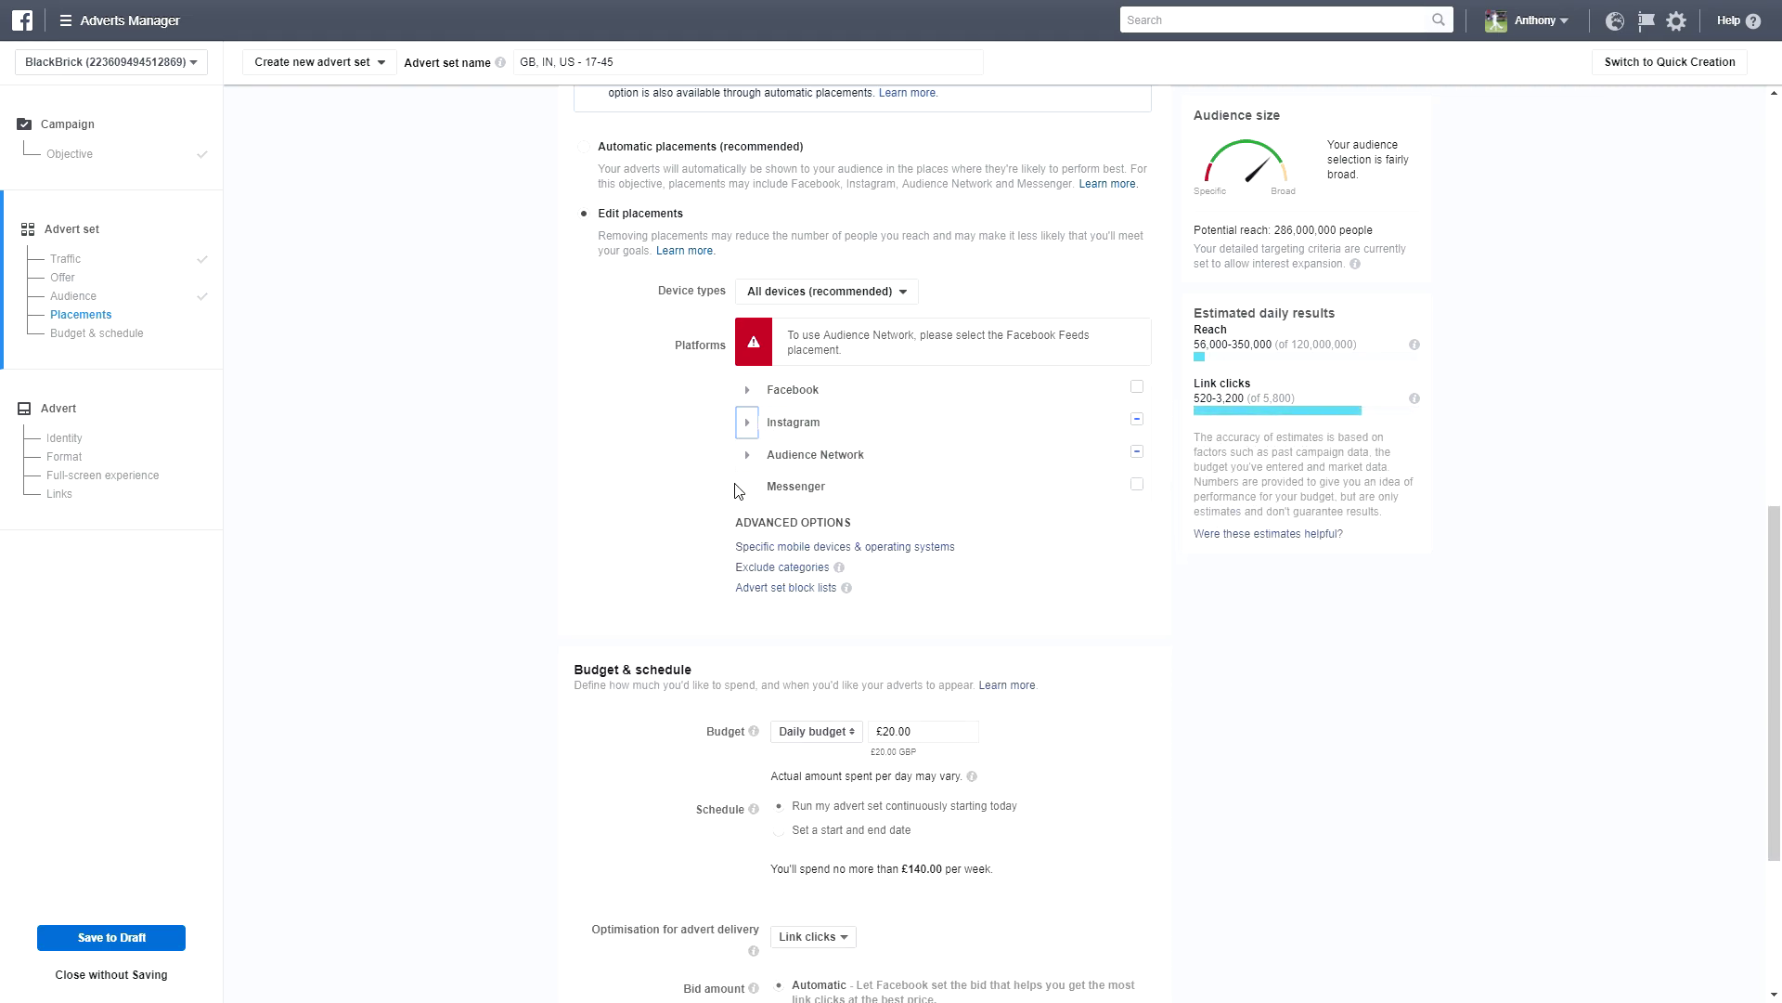
# - Remove Audience Network's Native, banner and interstitial placement and check the Instagram placements
pyautogui.click(746, 454)
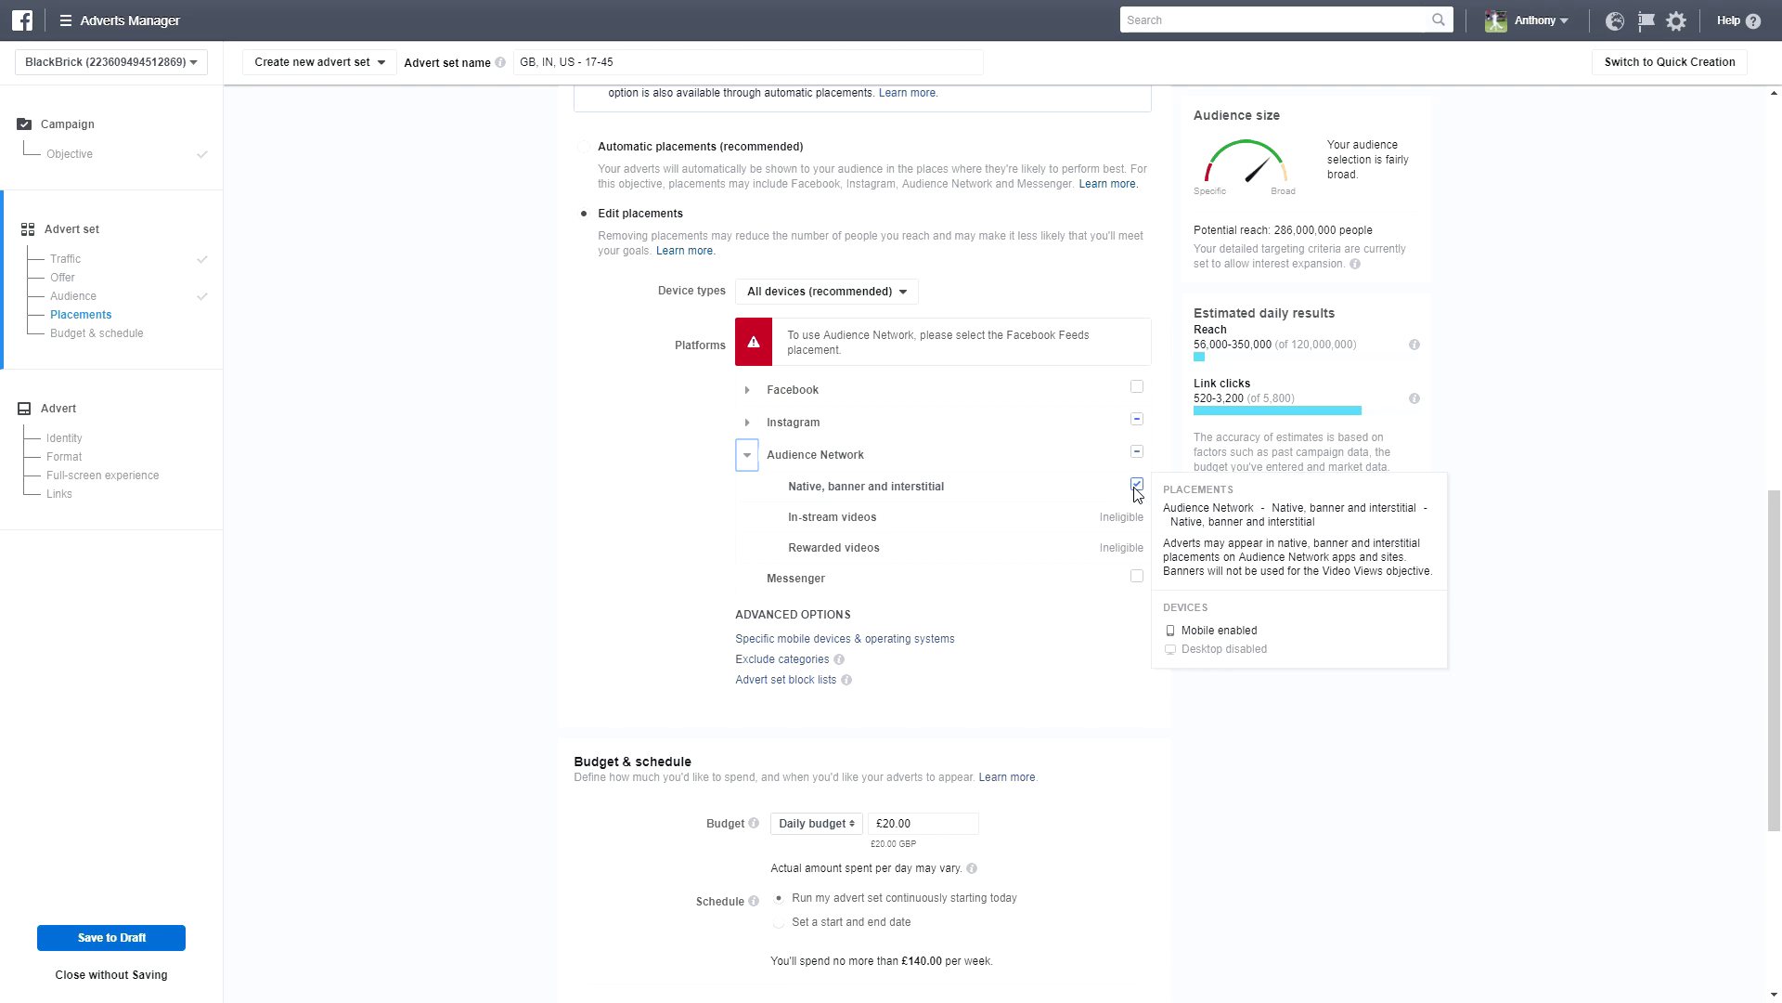
pyautogui.click(1137, 486)
pyautogui.click(751, 400)
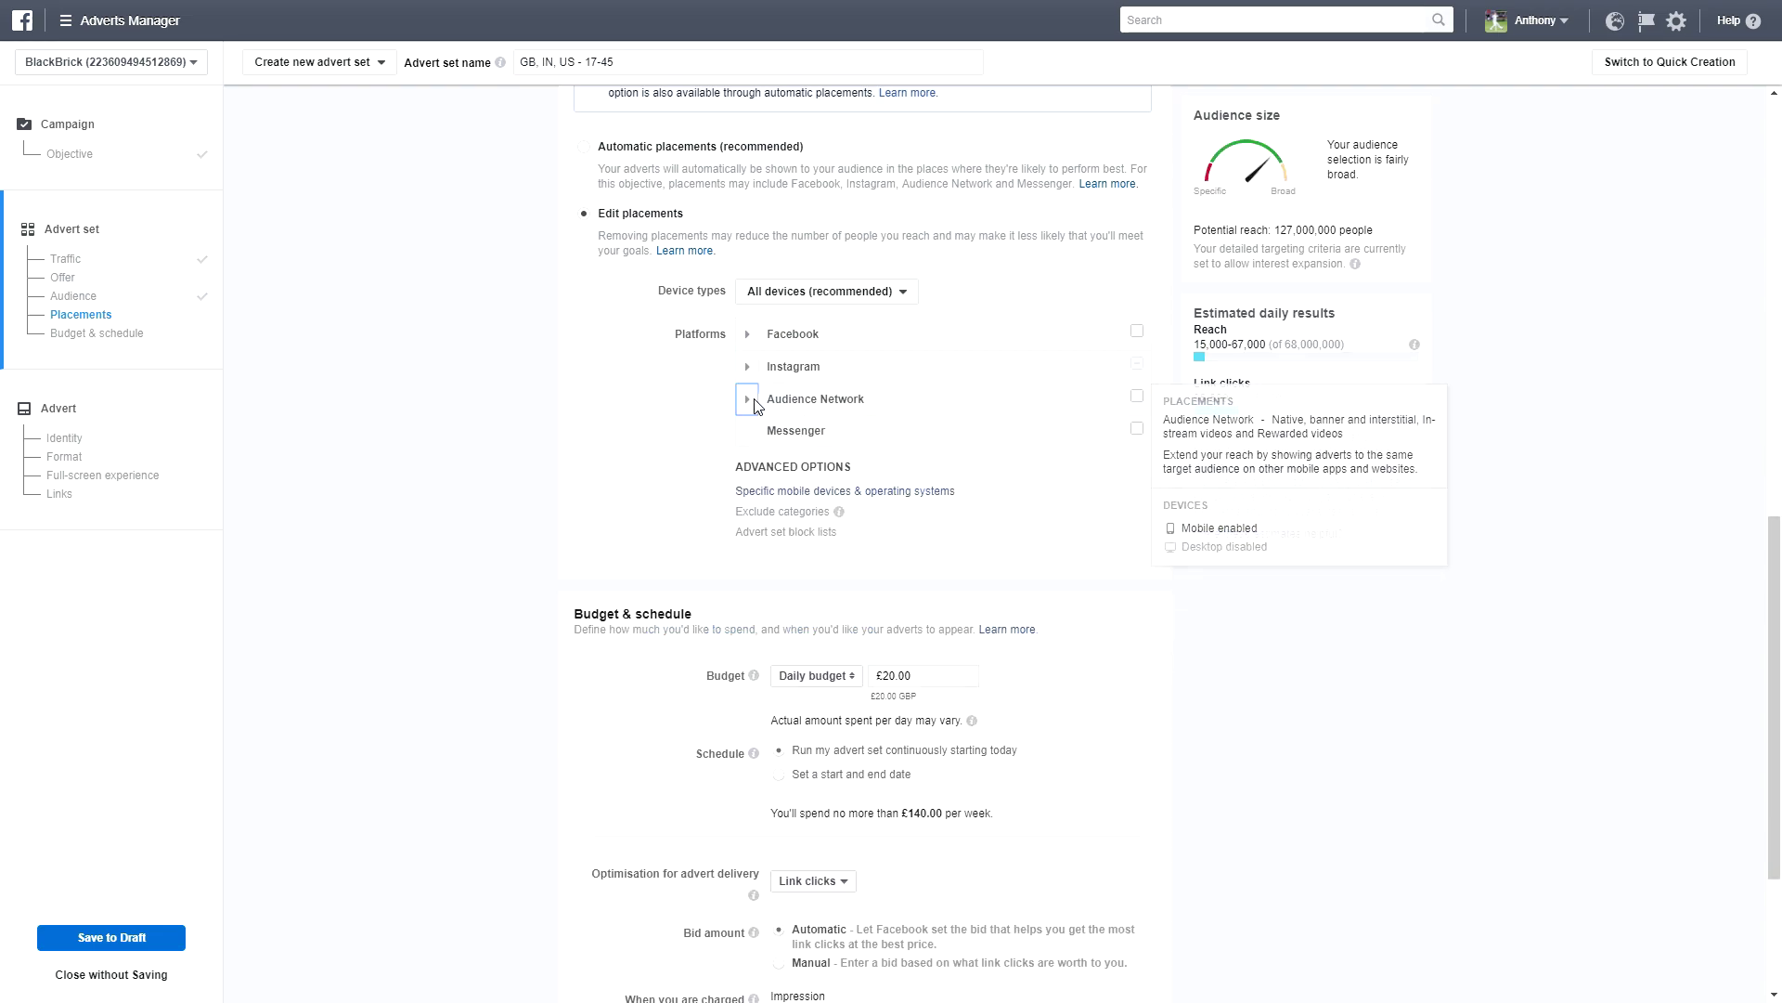
pyautogui.click(747, 366)
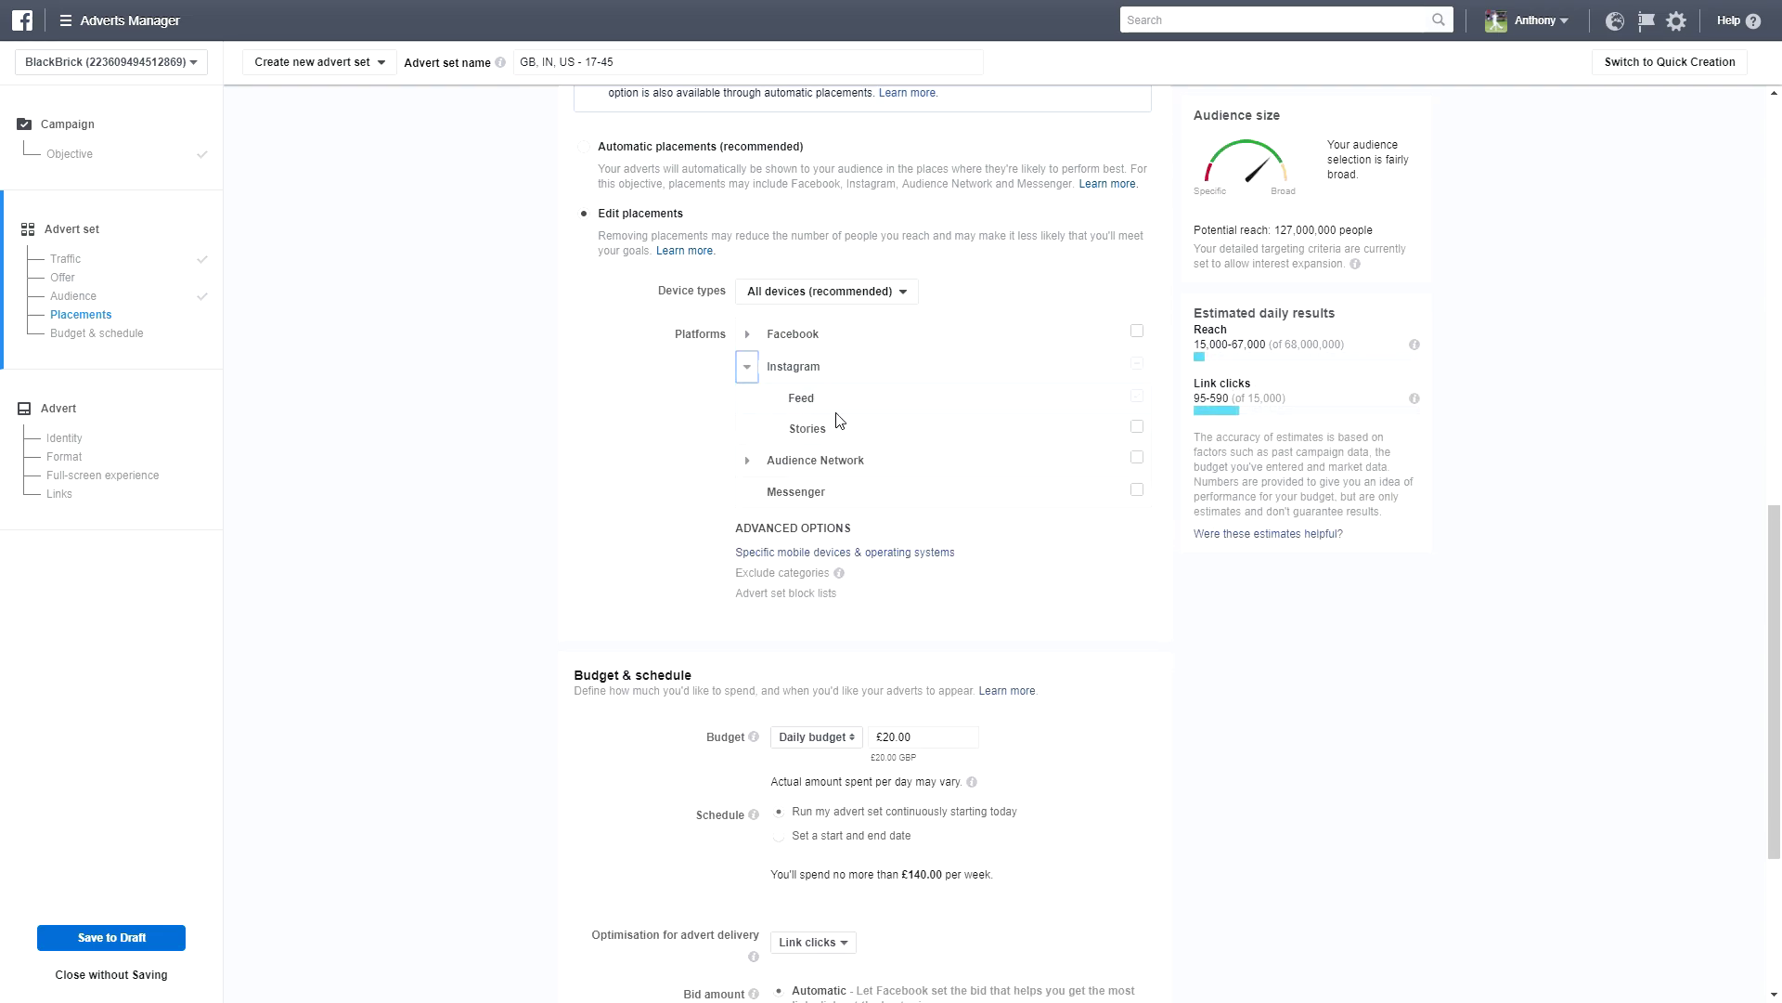
pyautogui.click(752, 372)
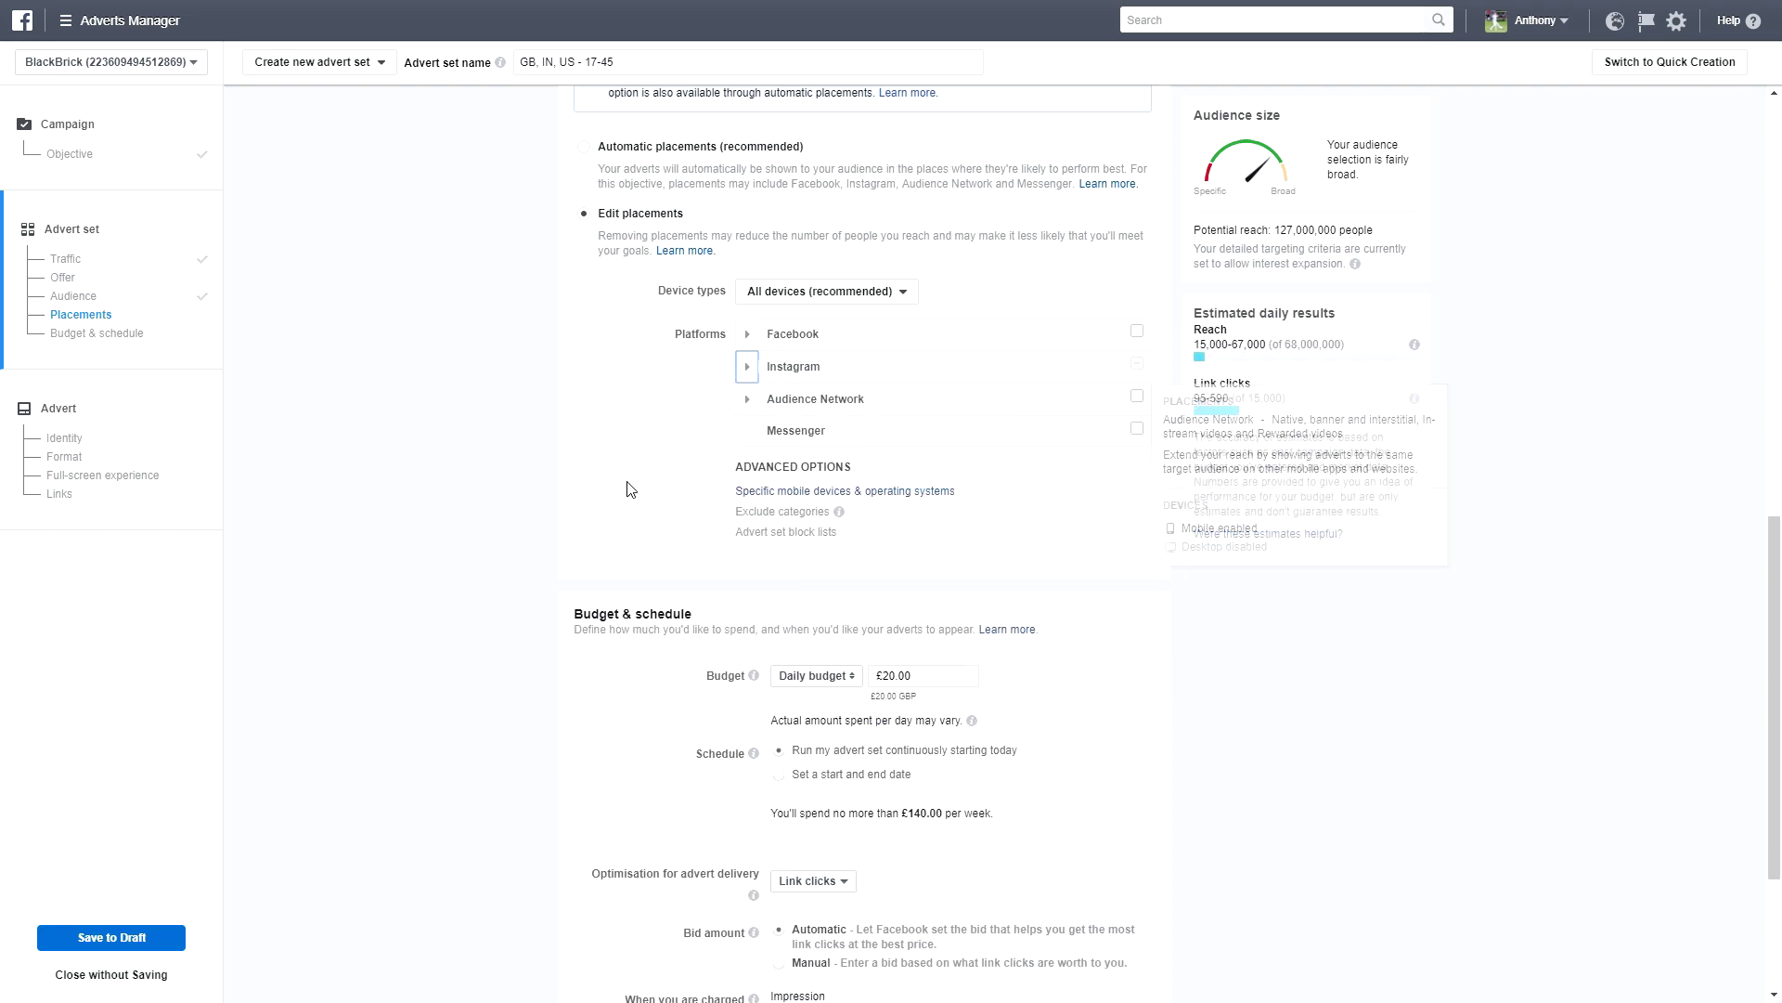
pyautogui.click(746, 368)
pyautogui.moveTo(1136, 432)
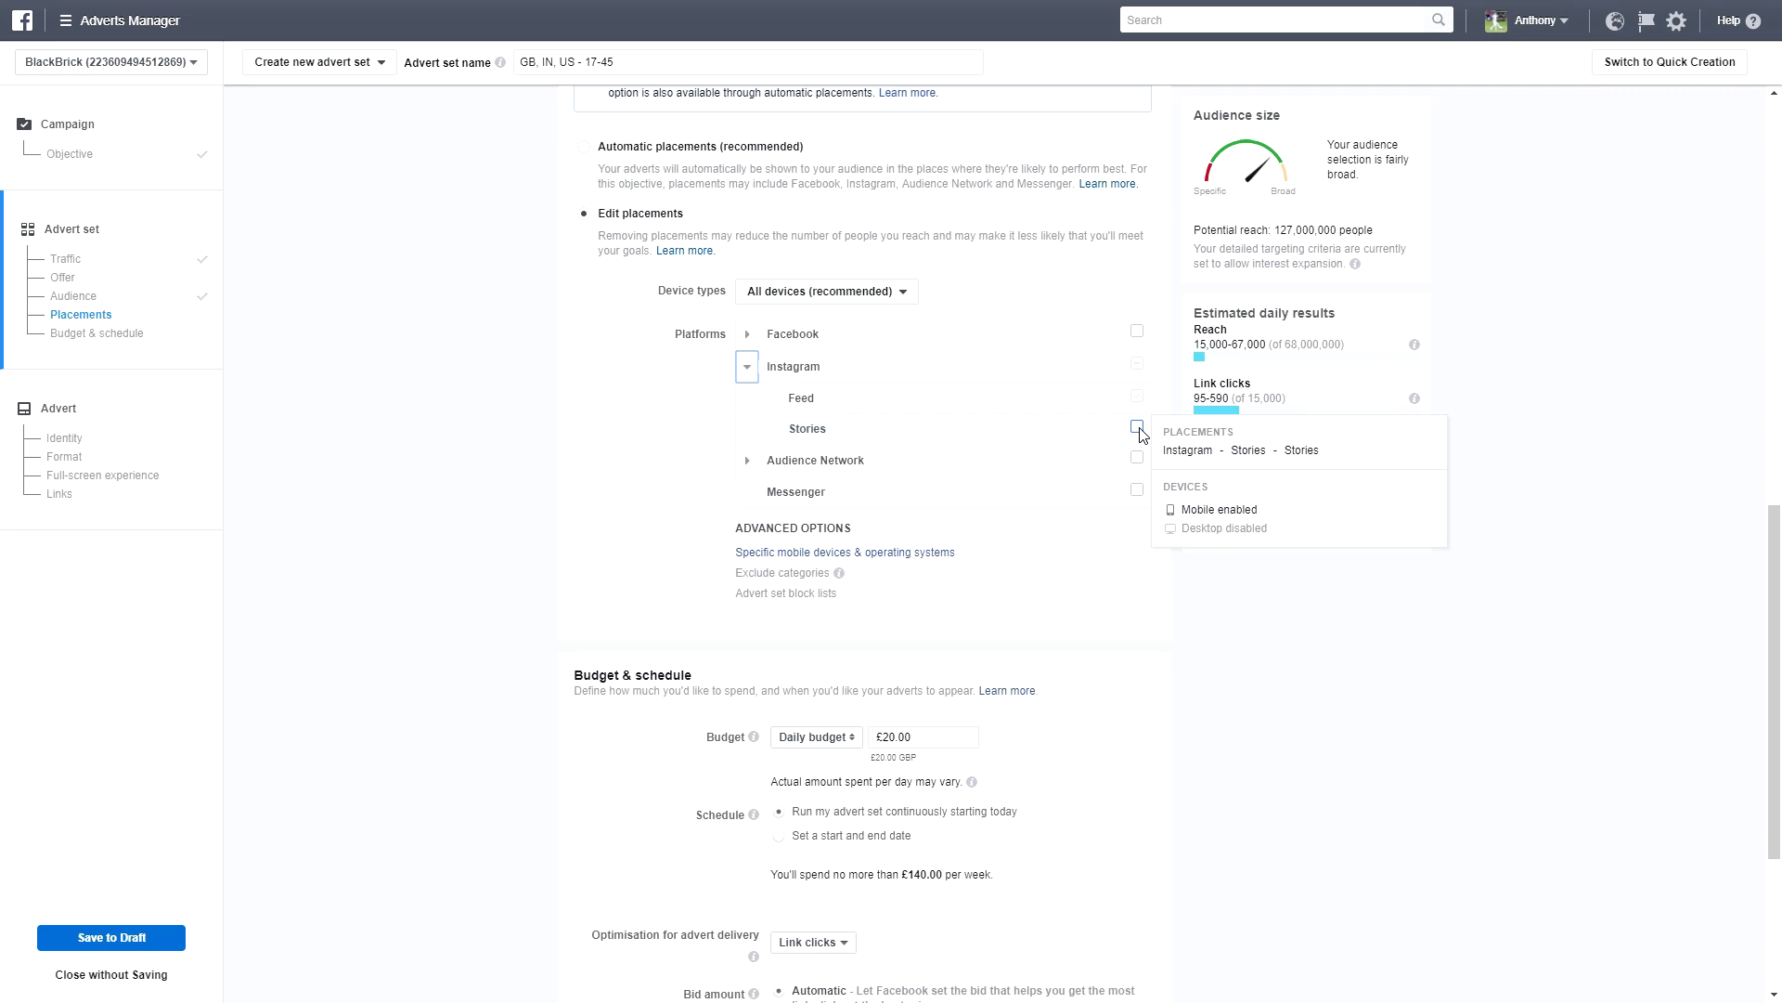
pyautogui.click(746, 368)
# - Set the advert set's daily budget to £15.00 and review the budget types and weekly spending limit
pyautogui.scroll(-2, 576, 392)
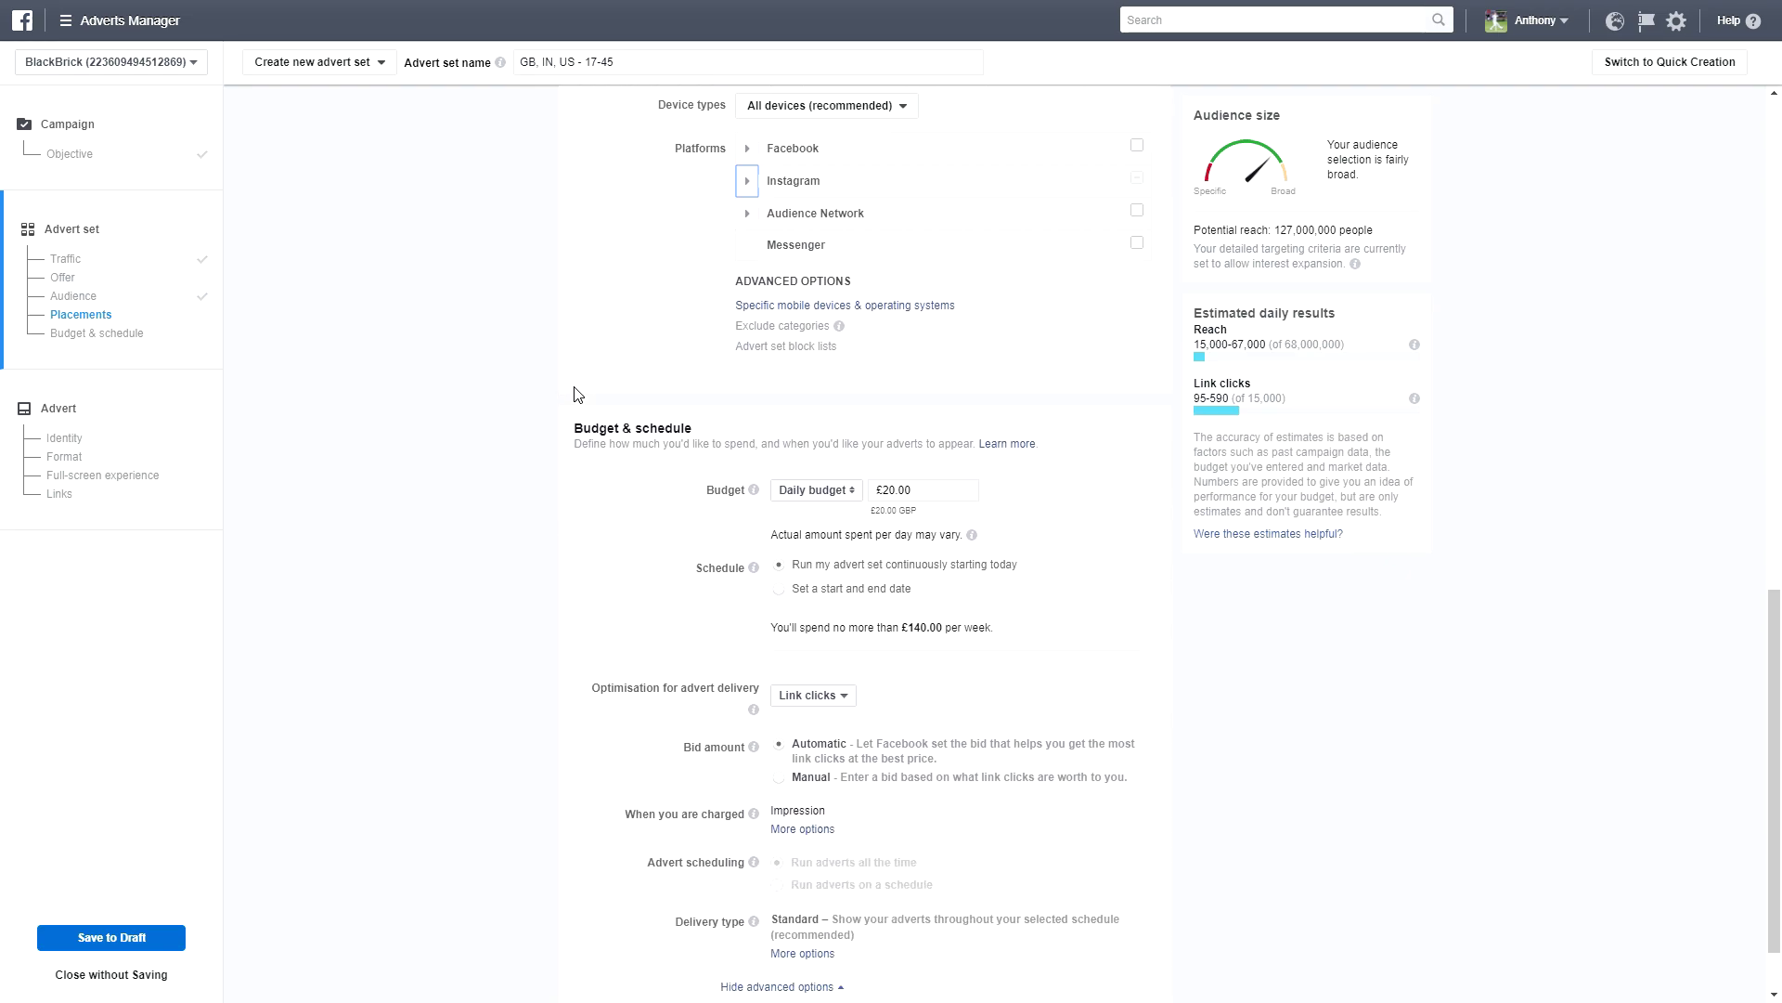
pyautogui.scroll(-1, 577, 393)
pyautogui.click(930, 404)
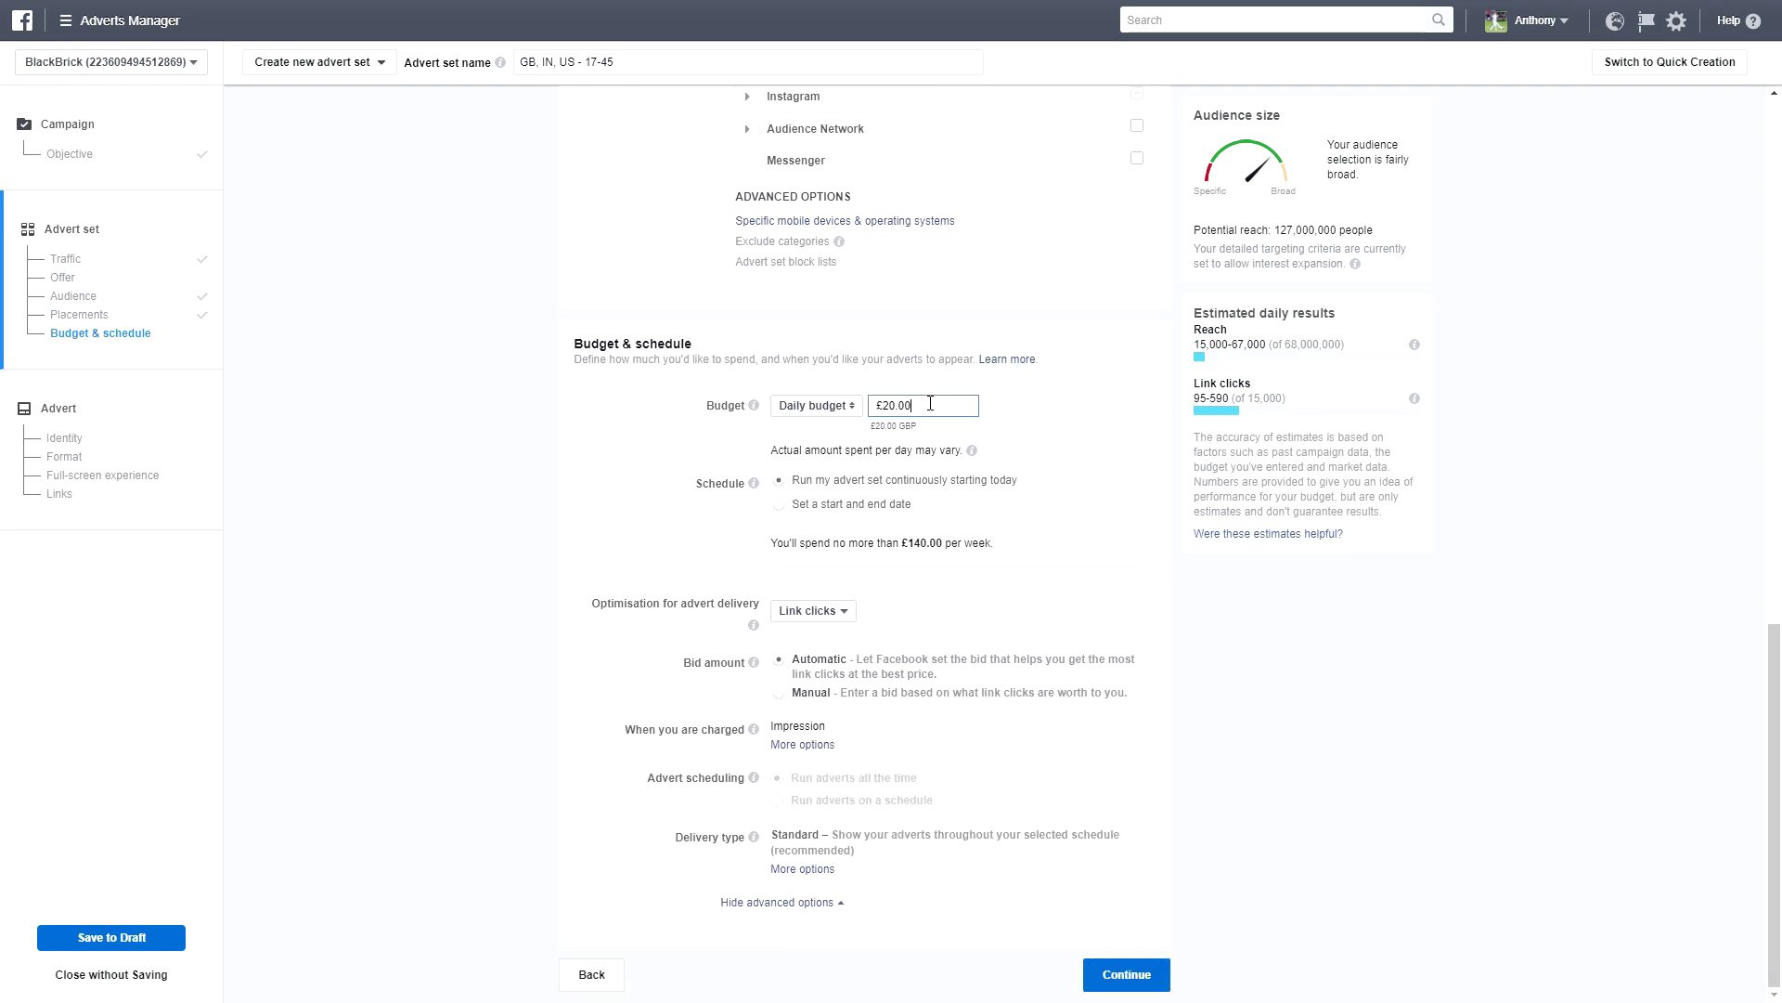
pyautogui.moveTo(930, 404); pyautogui.dragTo(845, 411)
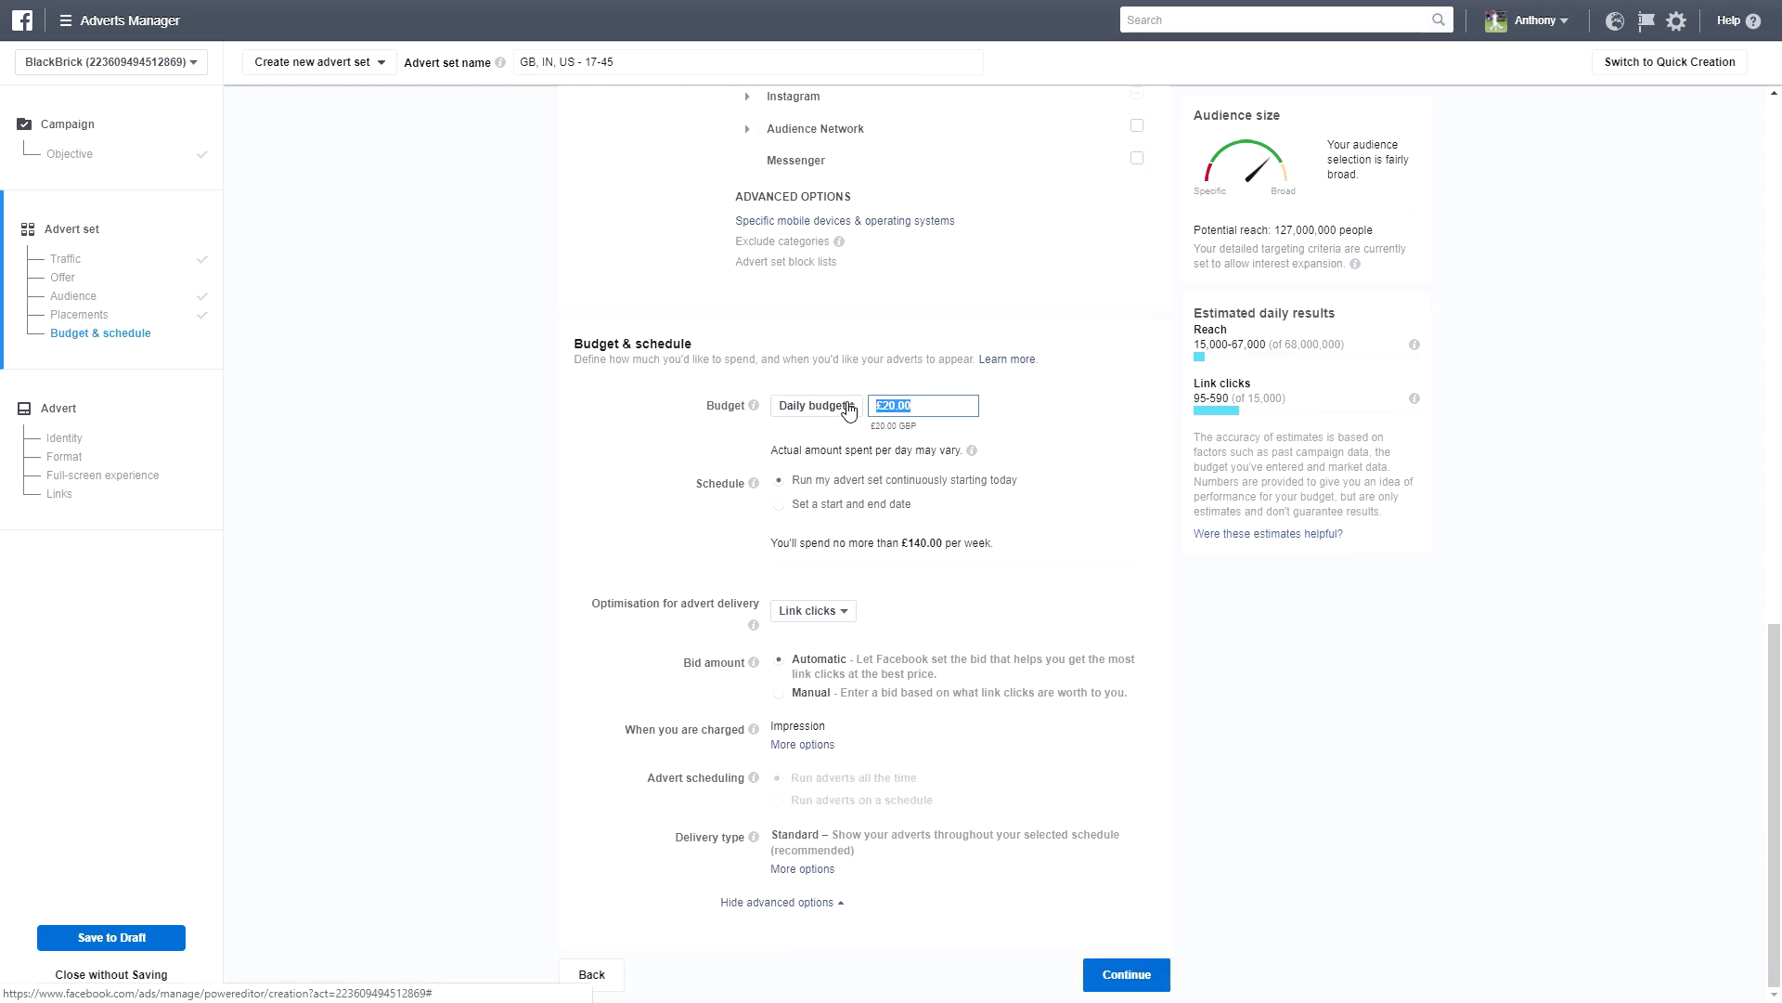
pyautogui.write('15')
pyautogui.click(960, 469)
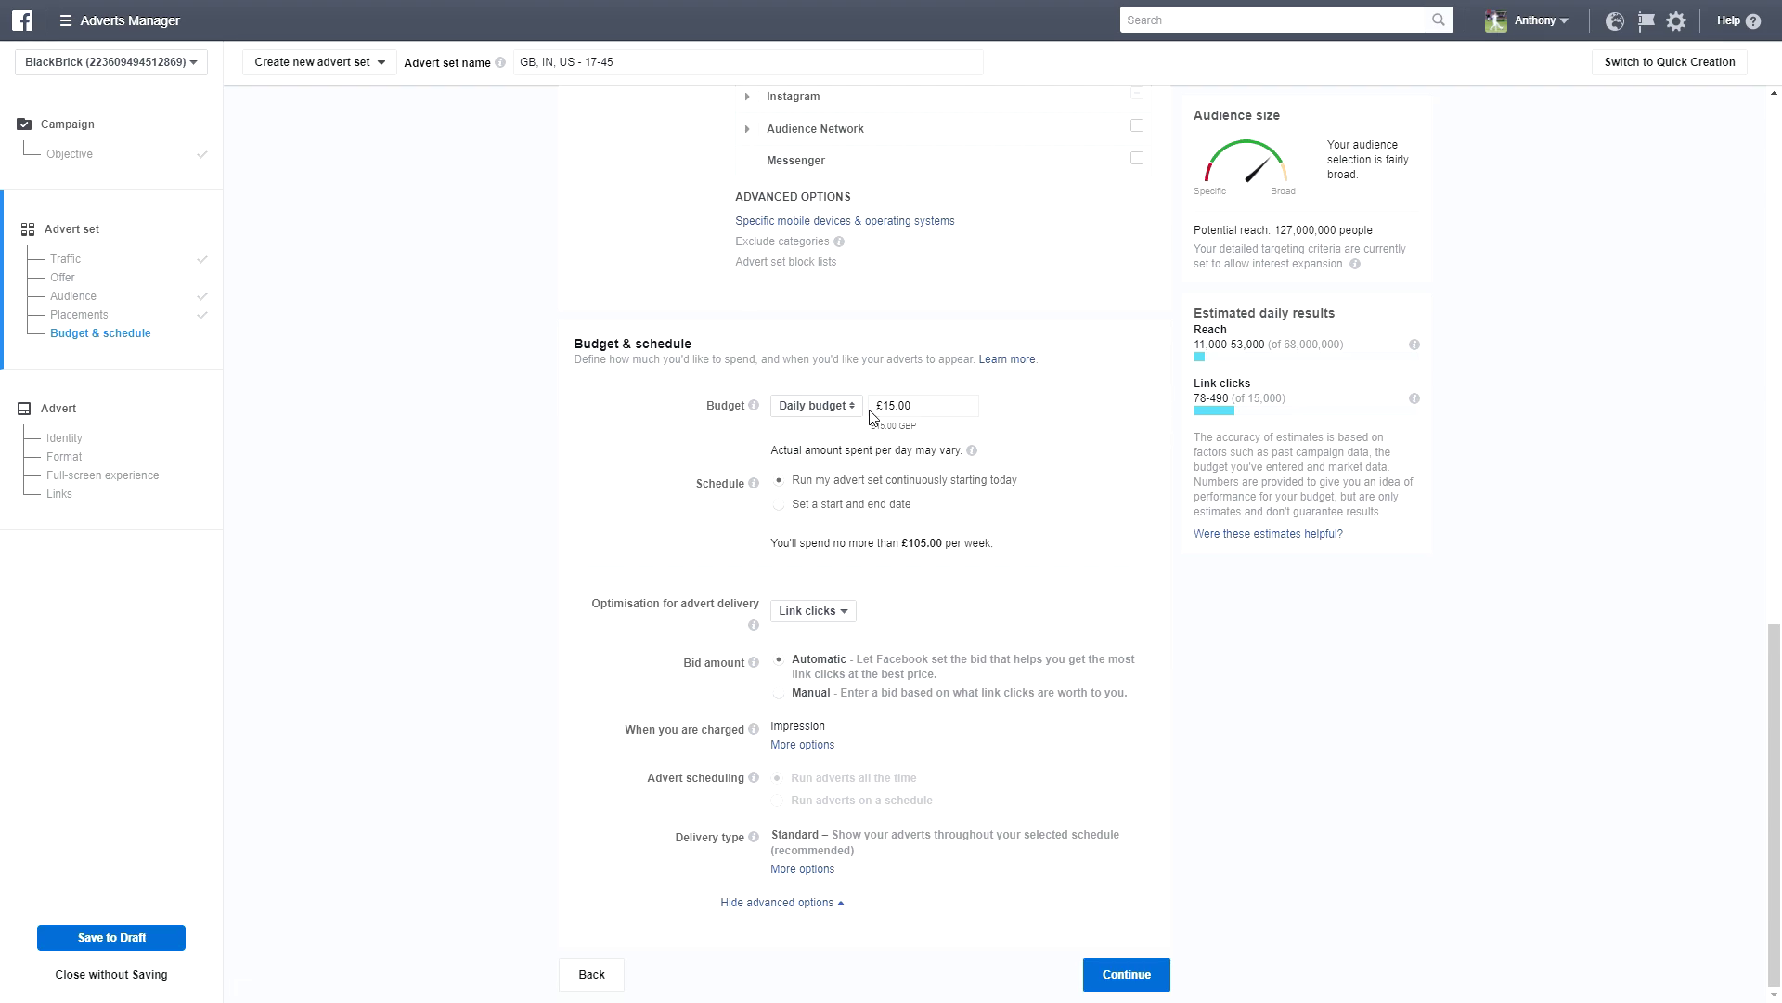
pyautogui.click(817, 405)
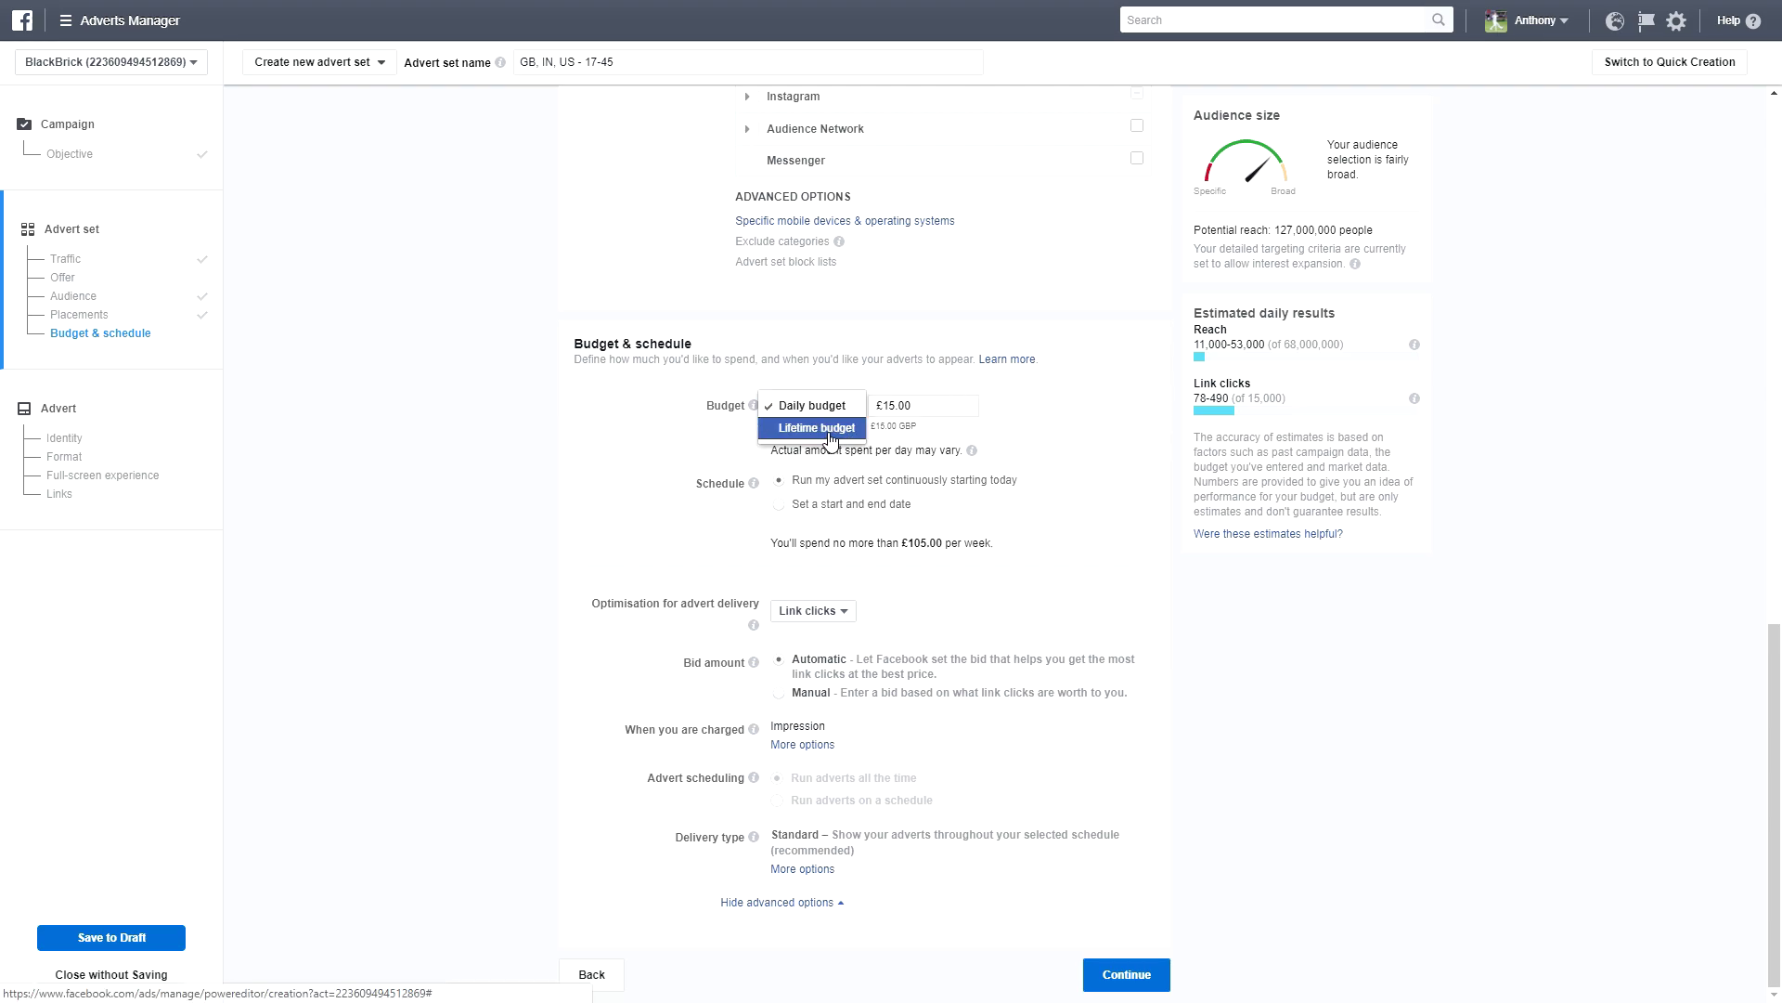
pyautogui.click(617, 442)
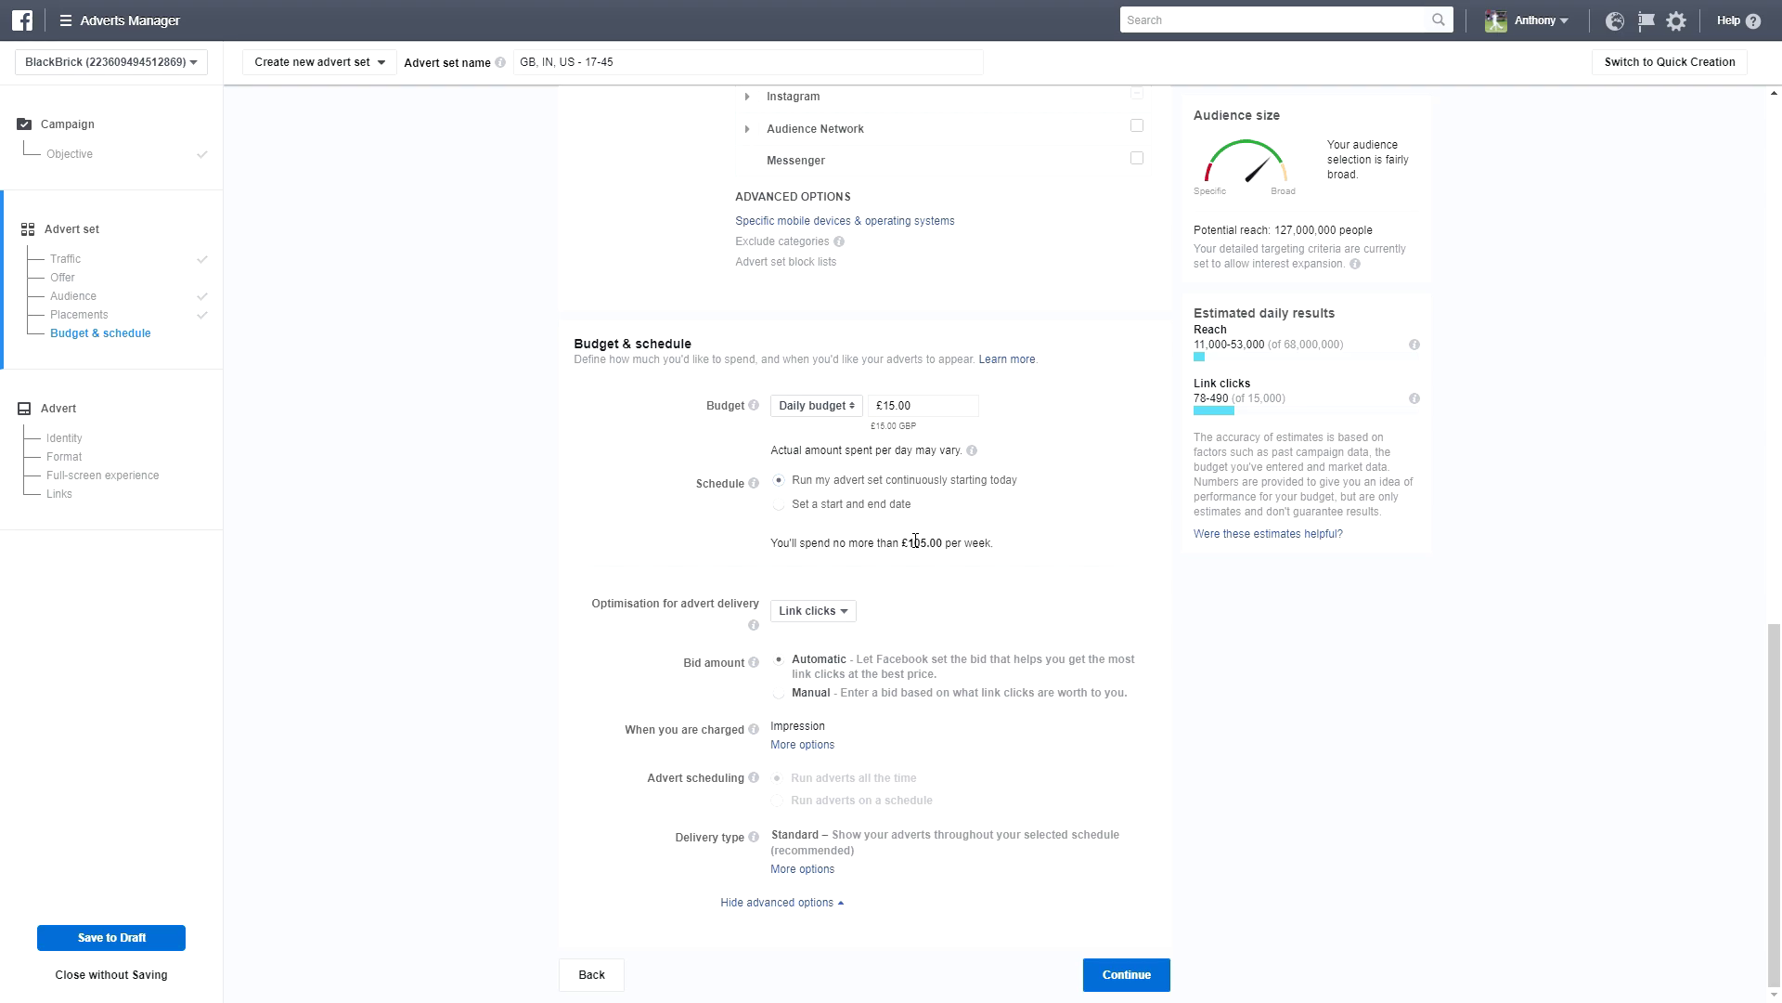
pyautogui.moveTo(904, 548); pyautogui.dragTo(941, 544)
pyautogui.moveTo(972, 452)
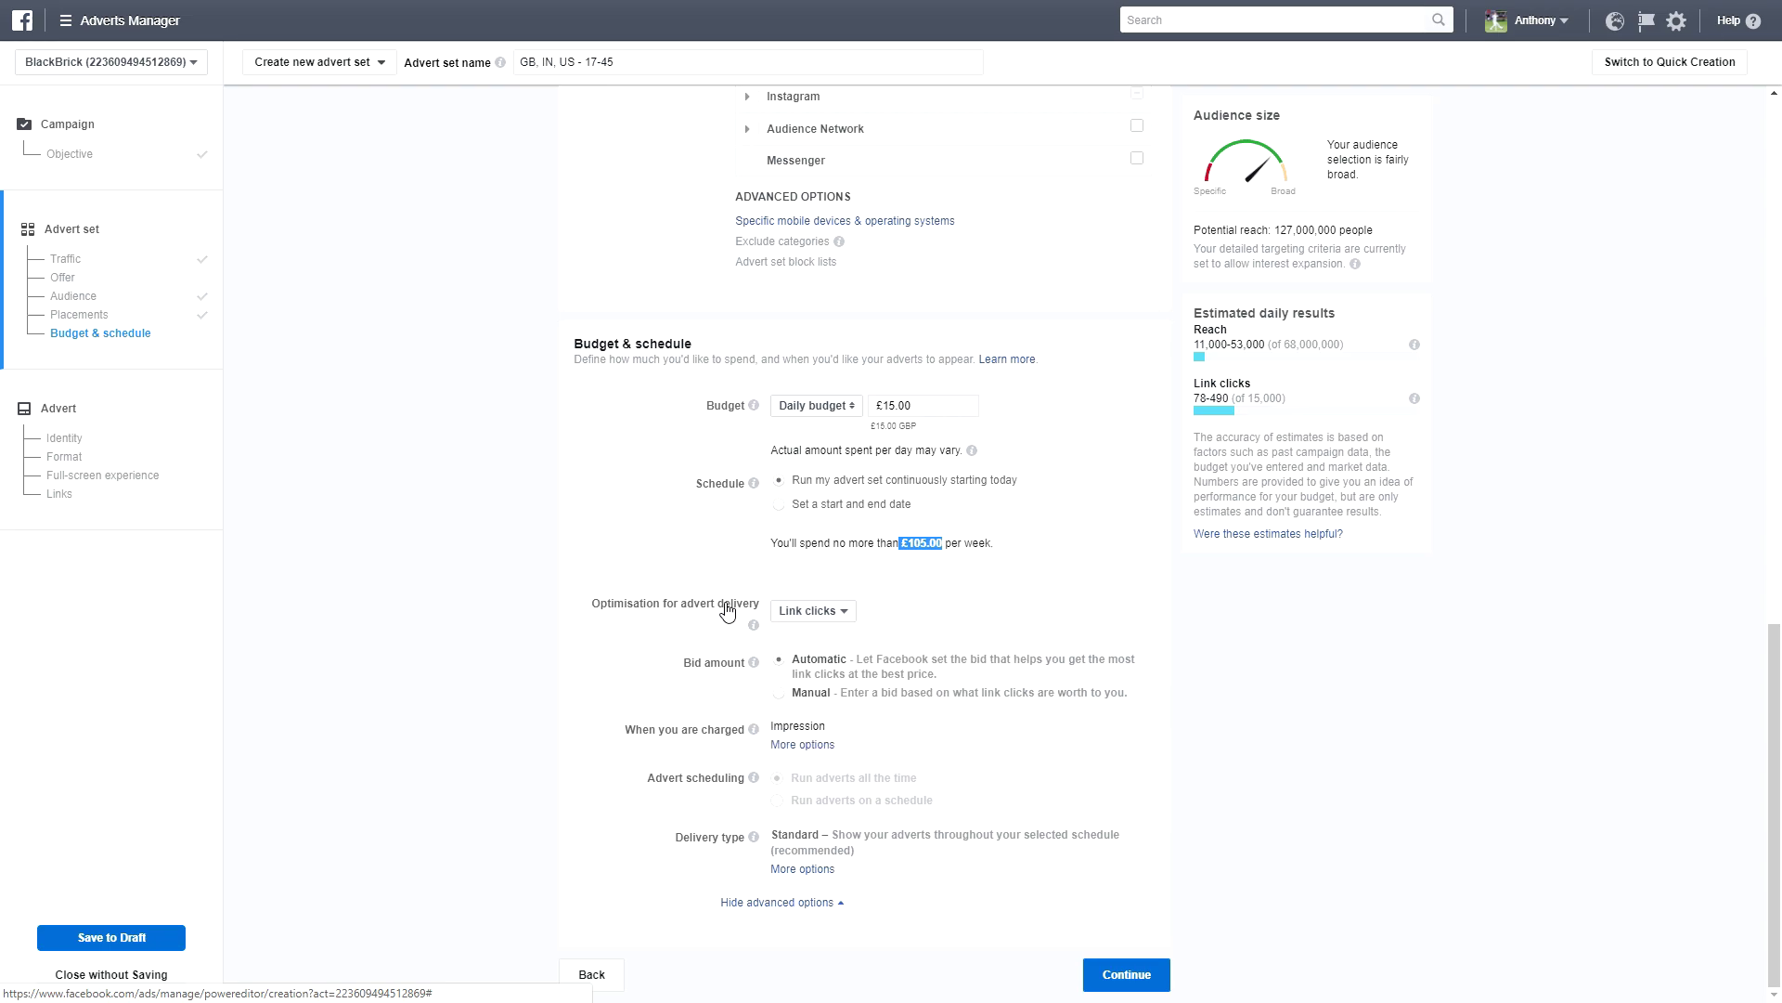
# - Choose Link clicks as the delivery optimisation and continue to the advert setup with Standard delivery
pyautogui.click(809, 613)
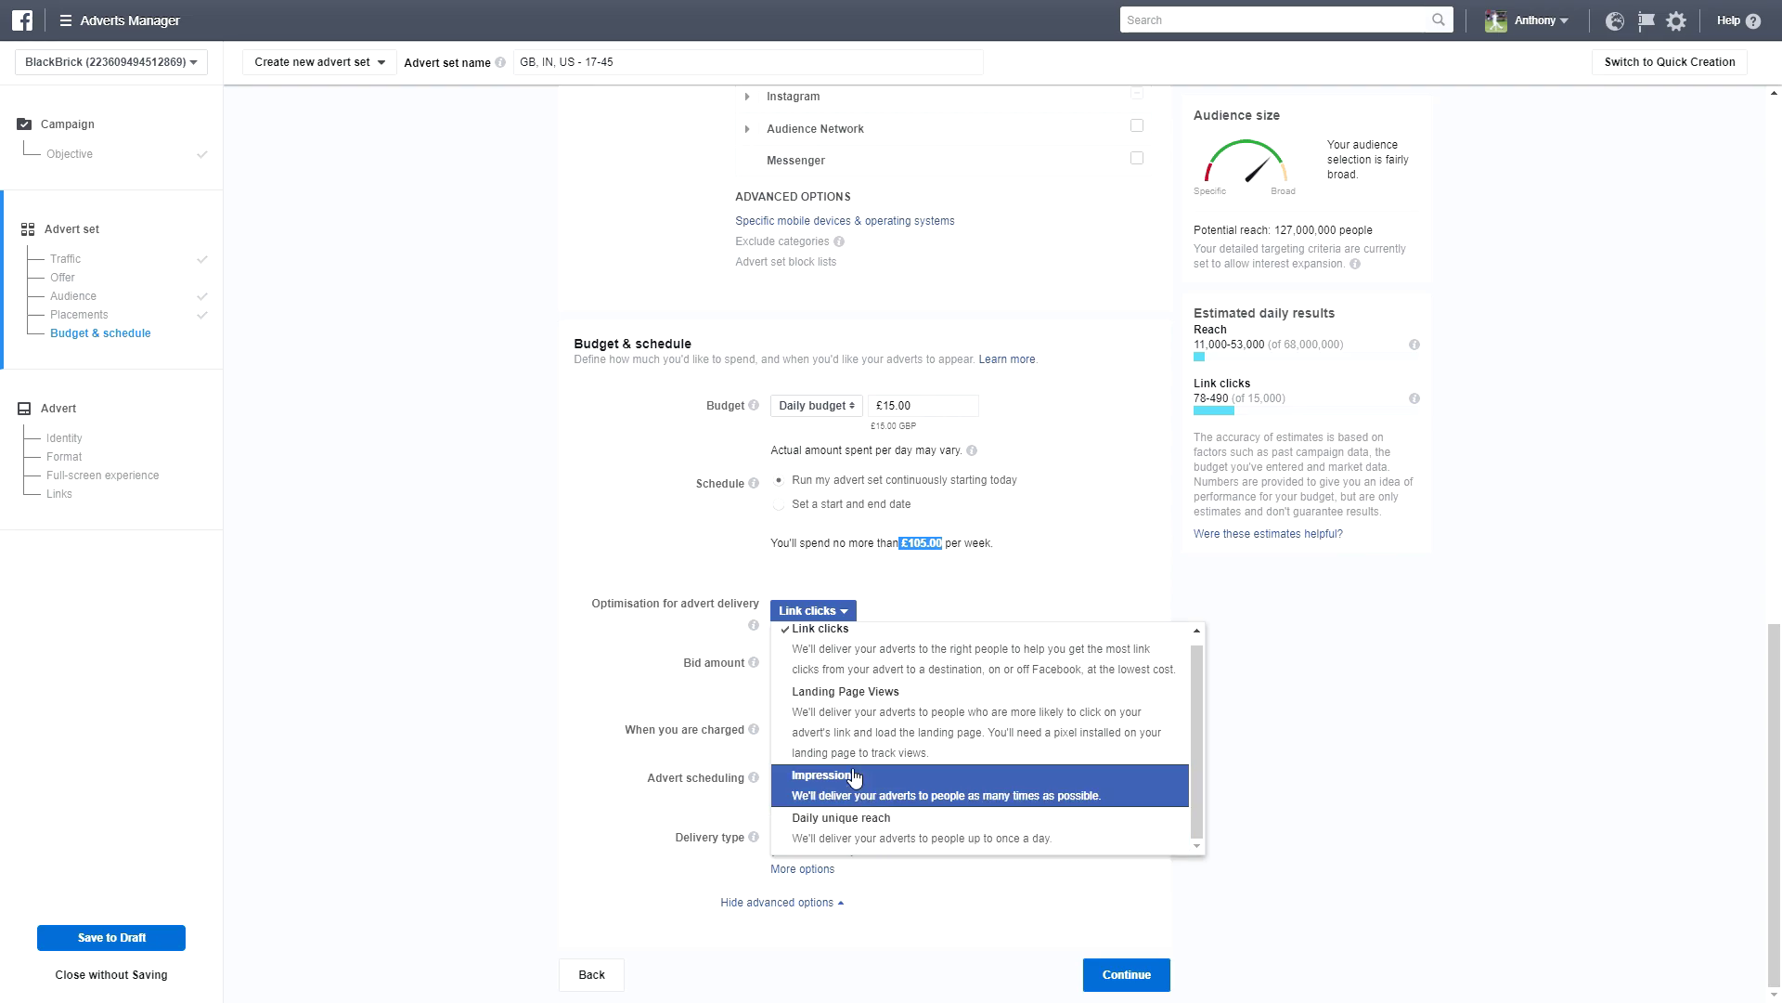
pyautogui.click(816, 657)
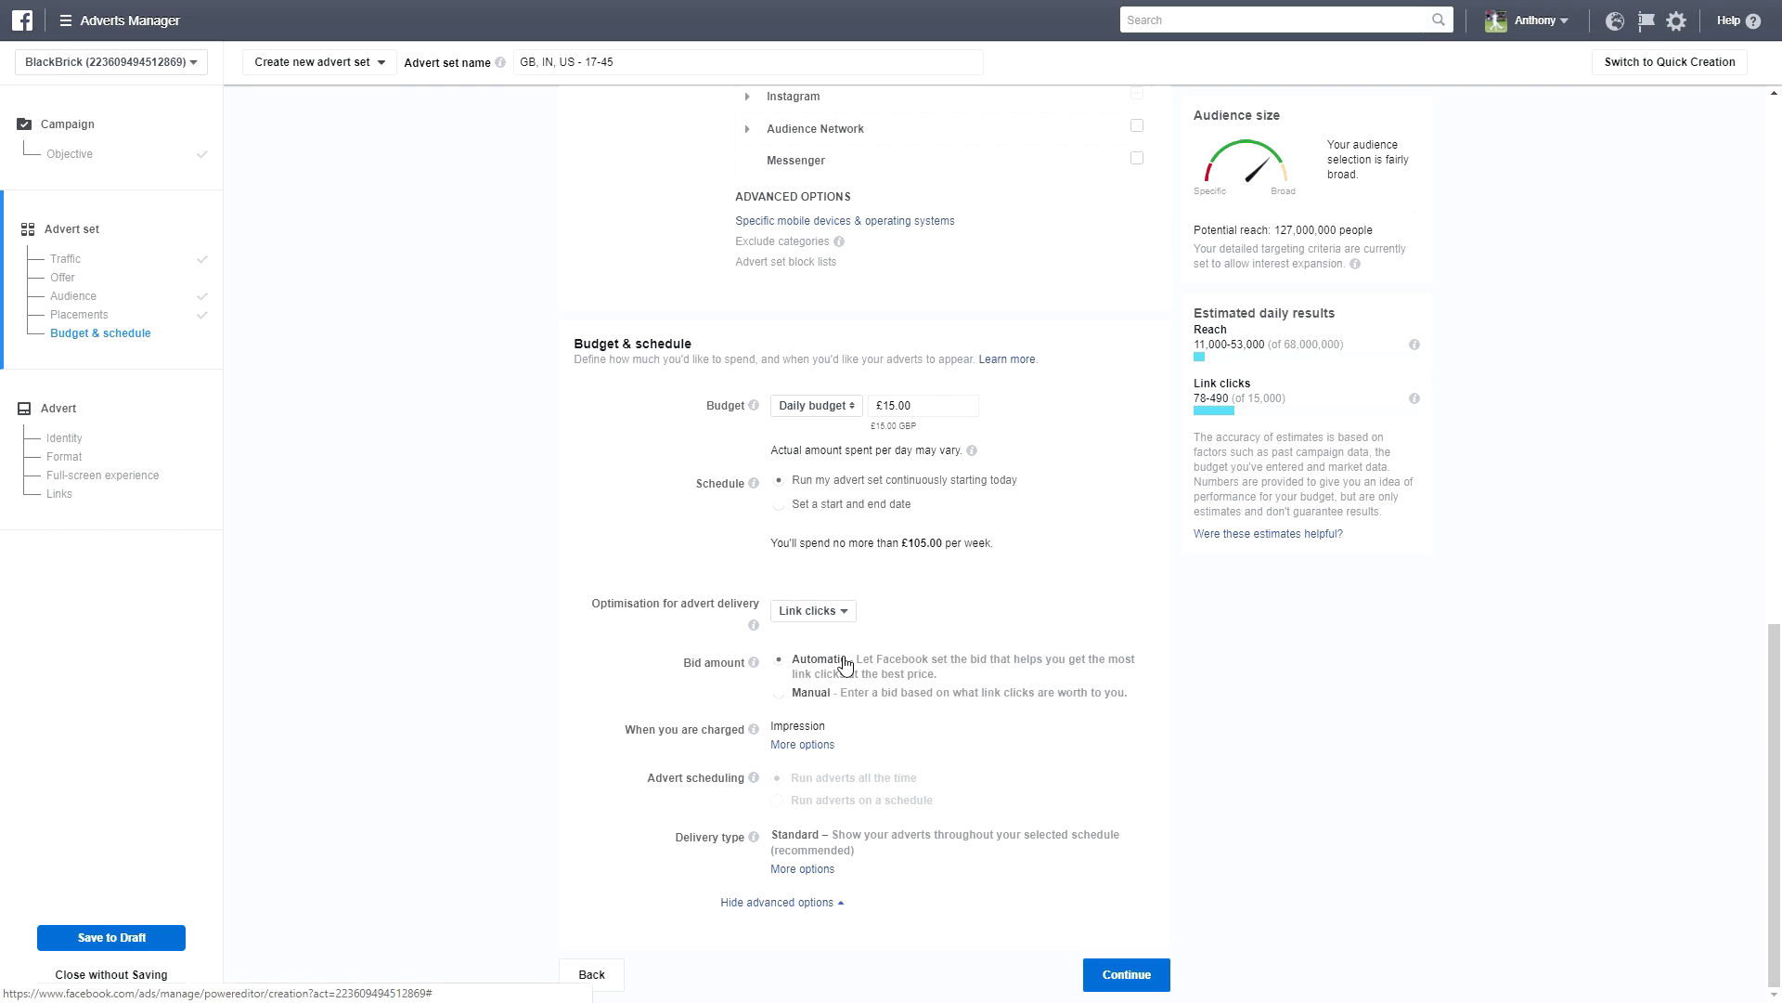
pyautogui.moveTo(800, 810)
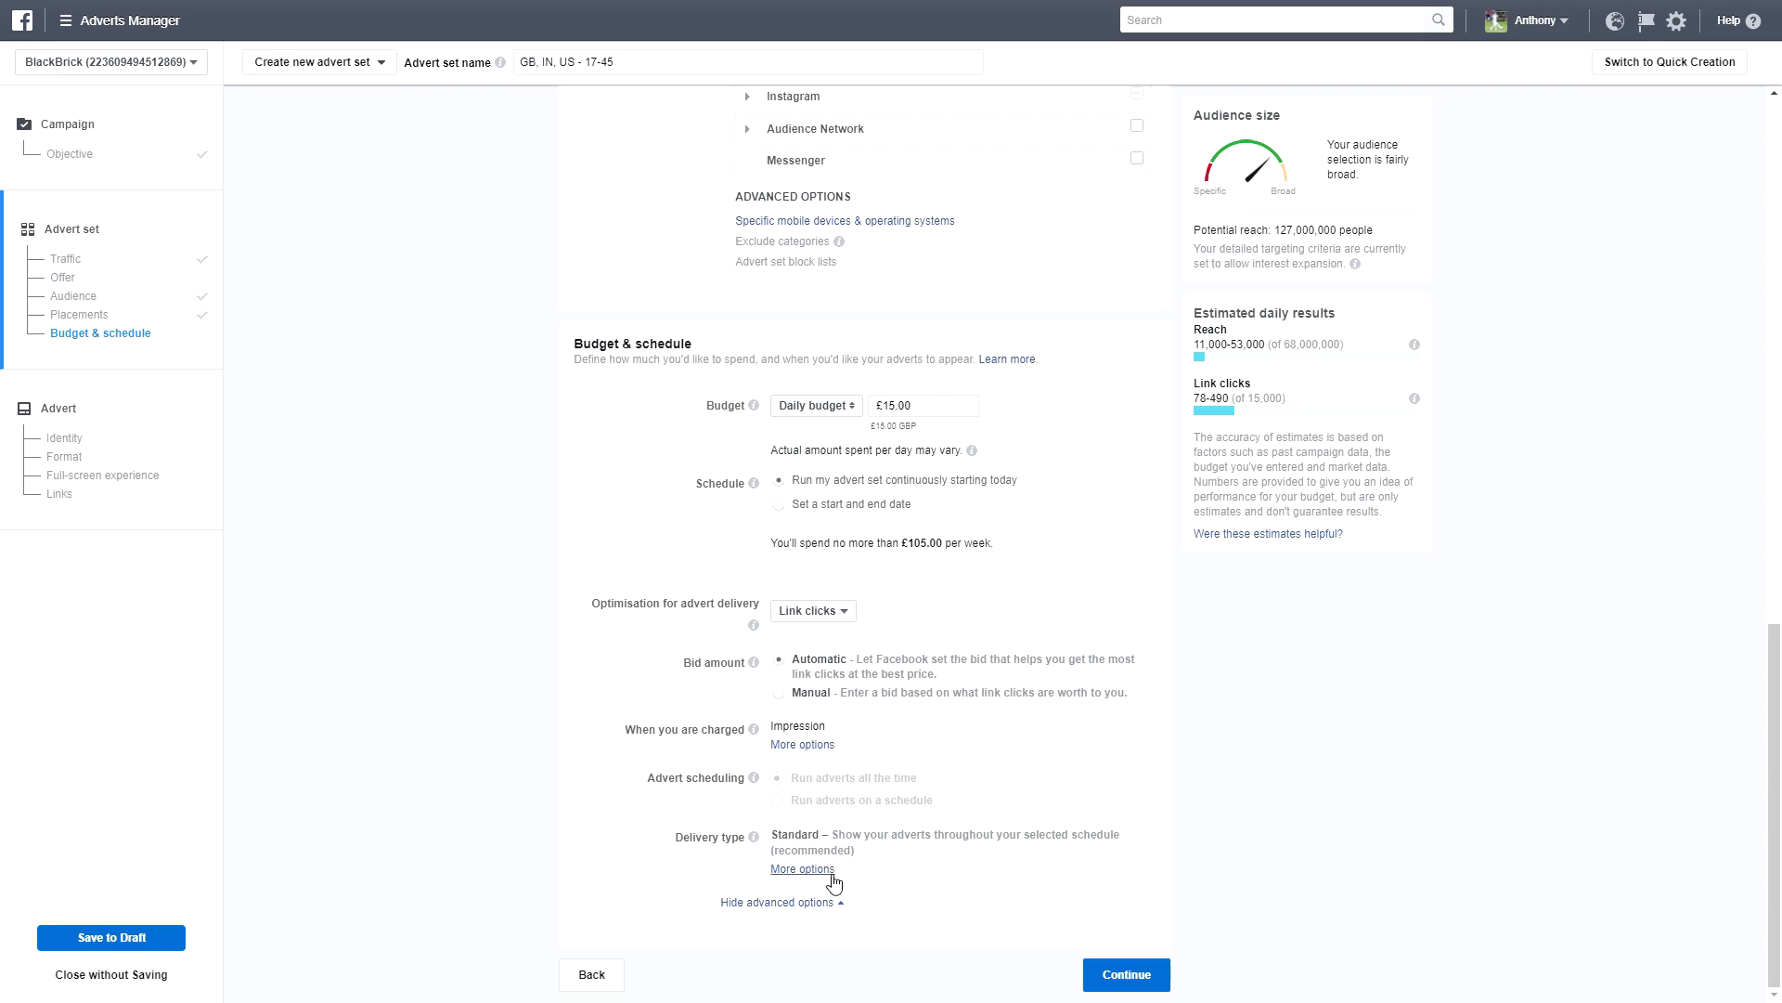
pyautogui.click(802, 869)
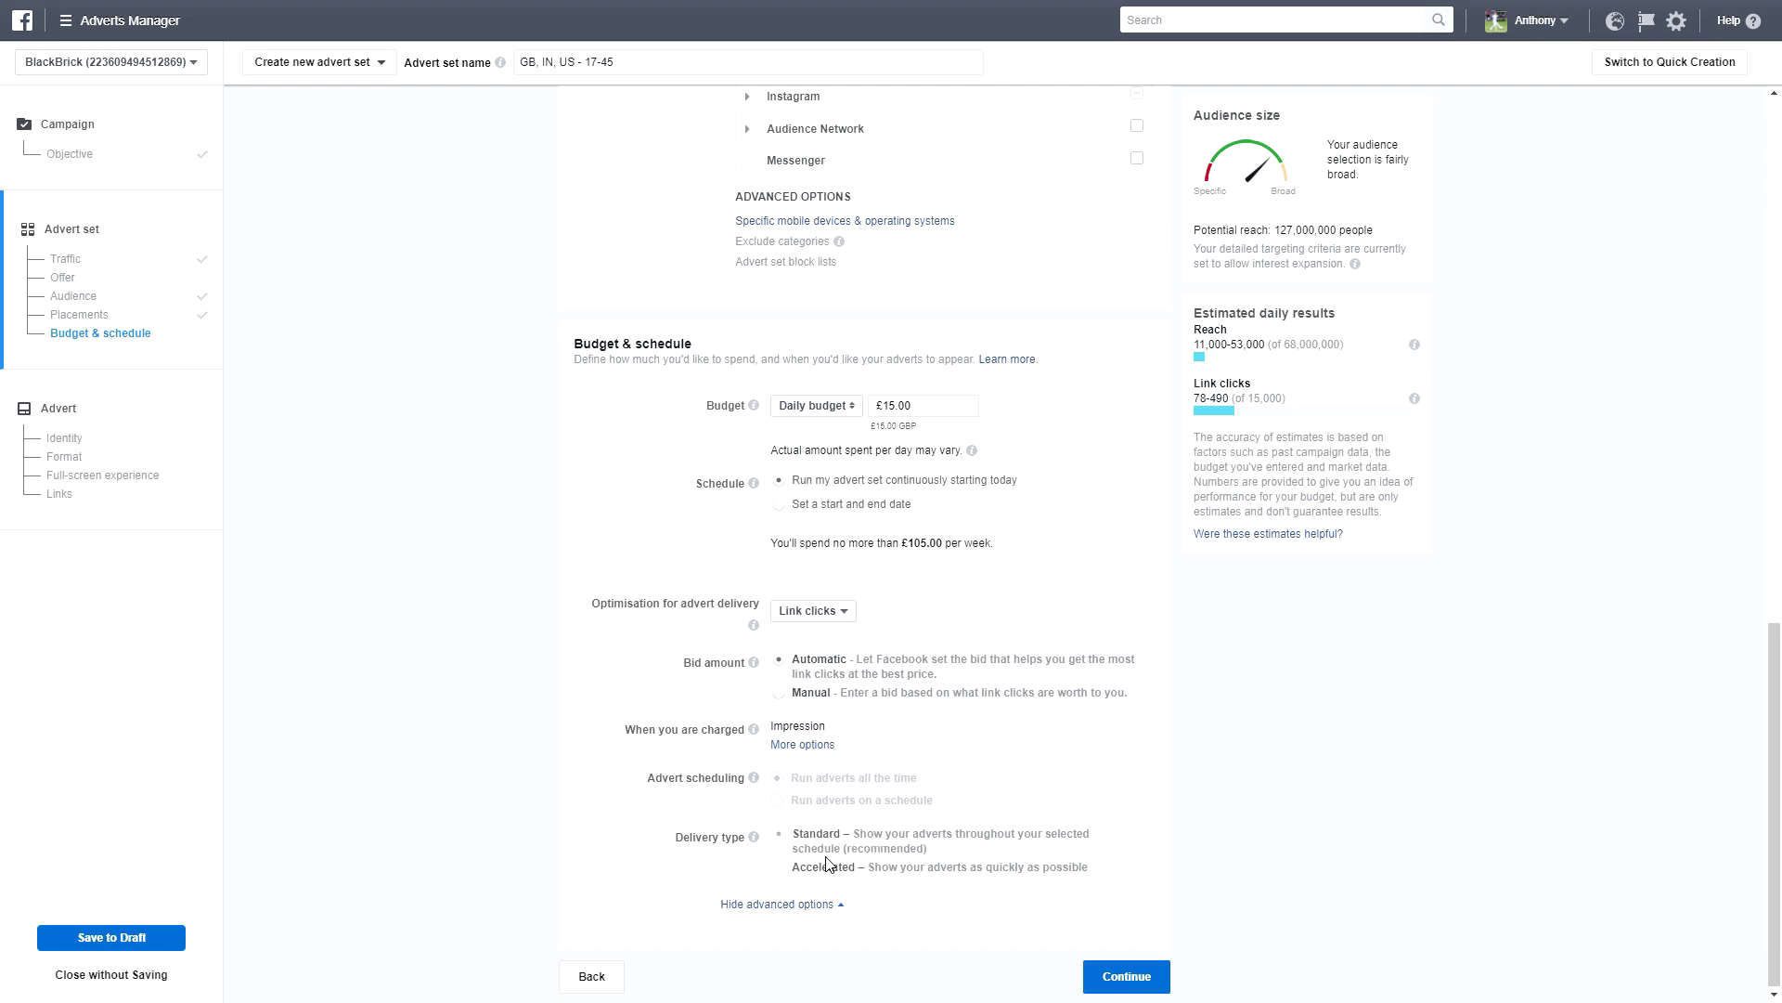
pyautogui.moveTo(829, 854)
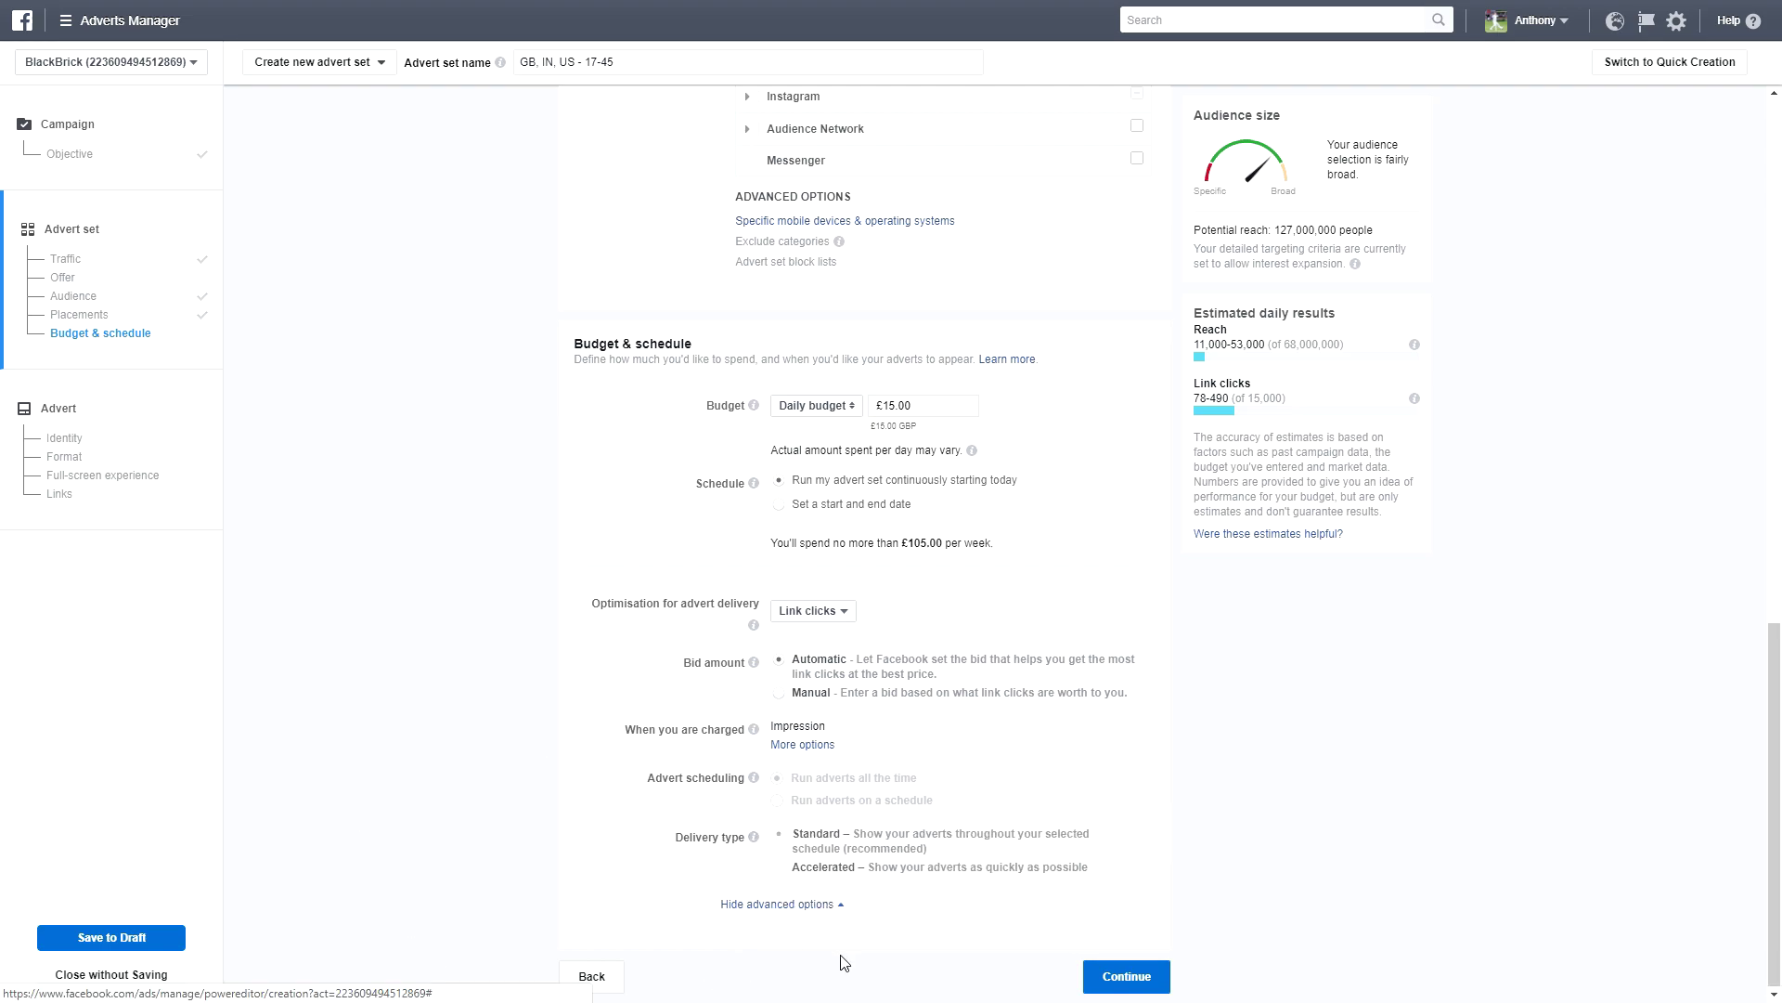
pyautogui.click(1110, 976)
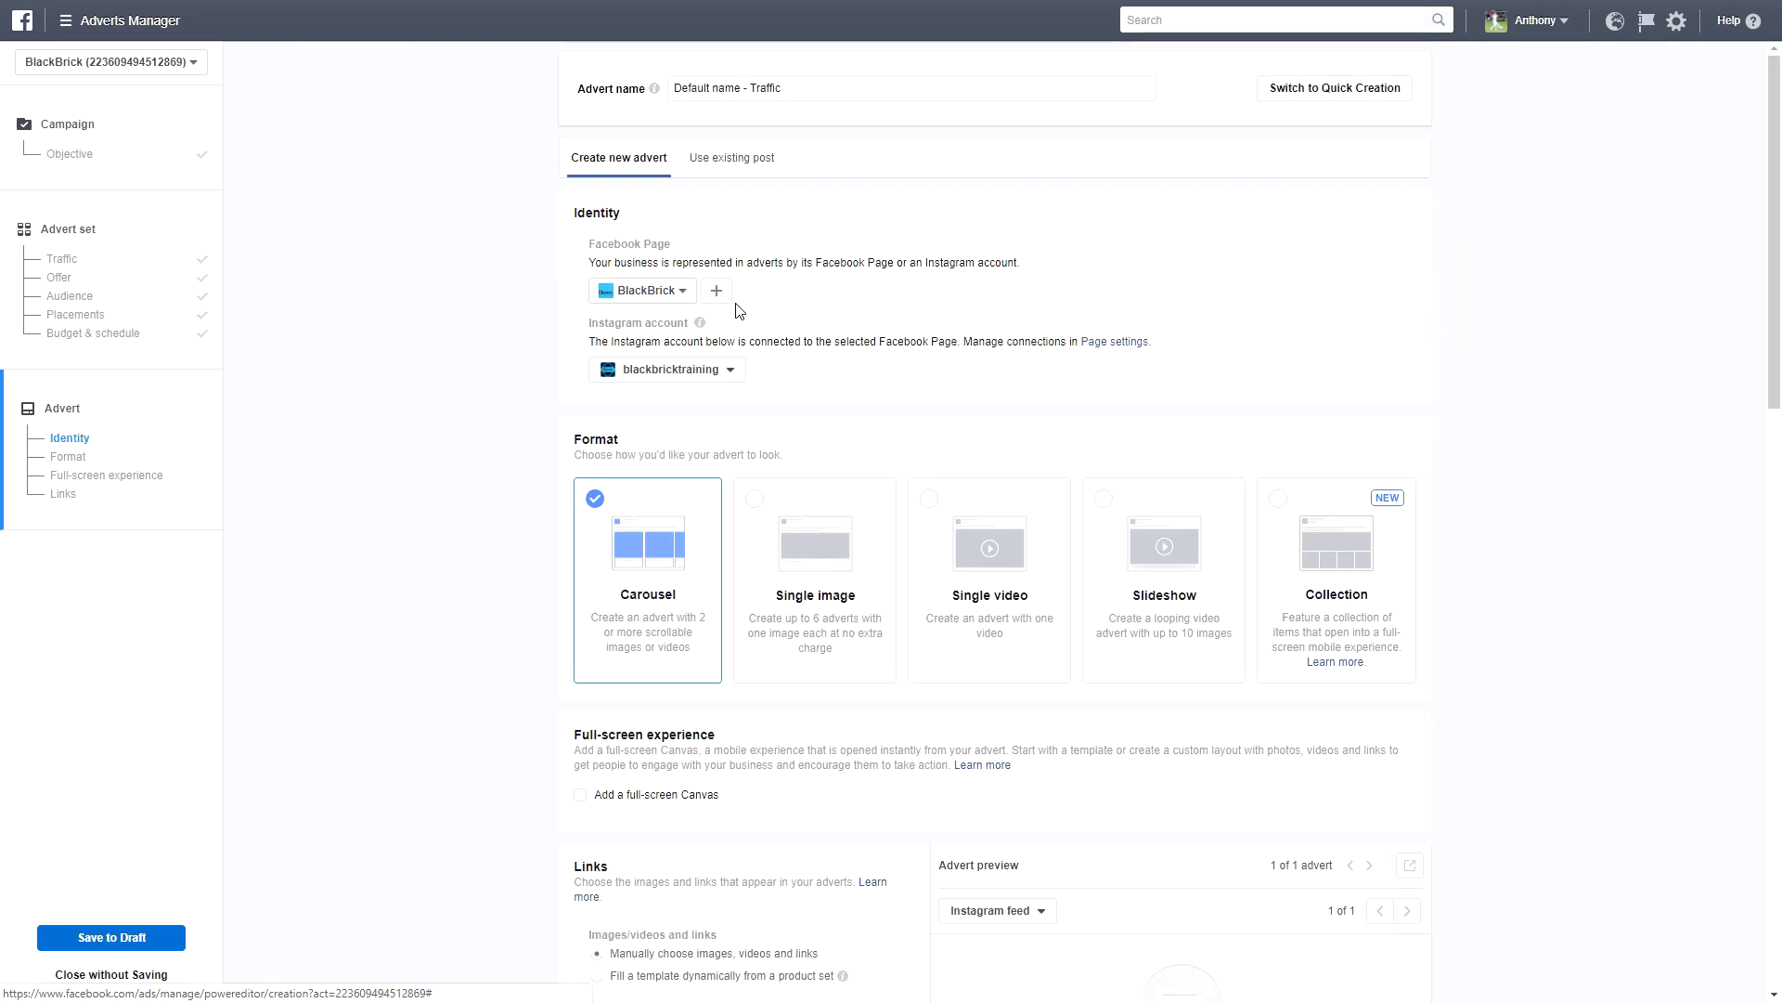
# - Review the advert's Facebook Page and Instagram account, and choose the Single image format
pyautogui.moveTo(635, 267); pyautogui.dragTo(880, 268)
pyautogui.click(839, 290)
pyautogui.moveTo(754, 341); pyautogui.dragTo(887, 340)
pyautogui.click(838, 365)
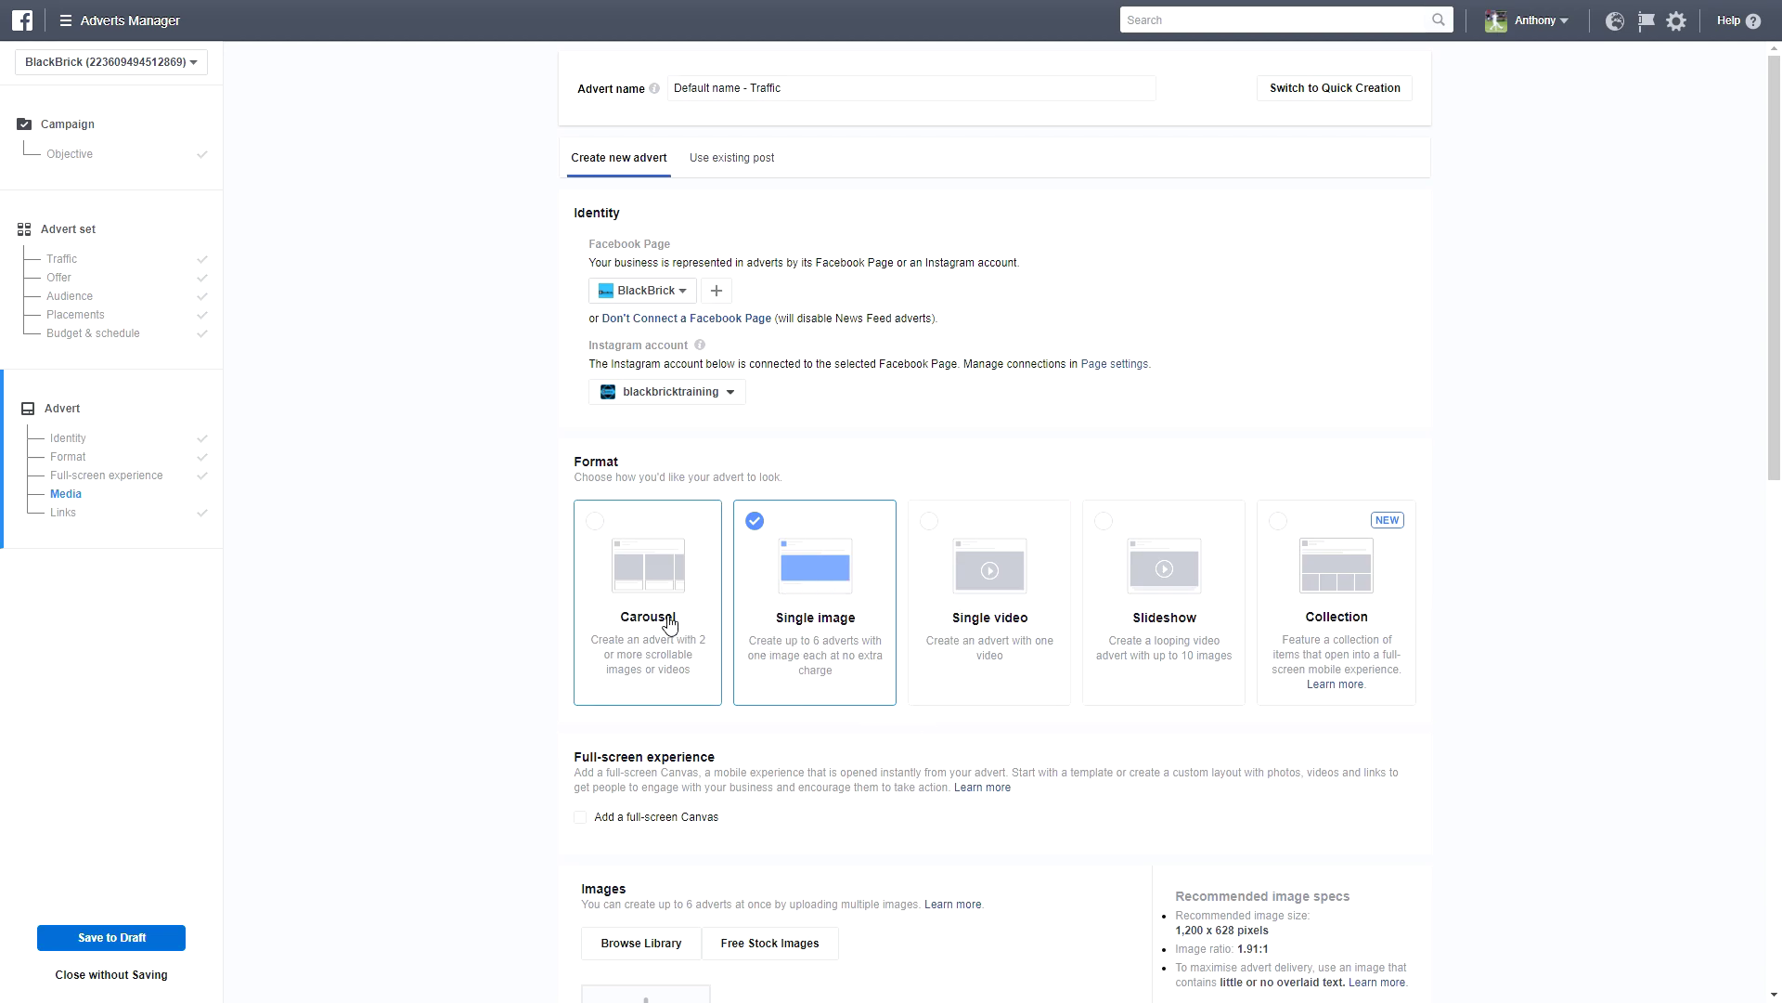
pyautogui.scroll(-3, 665, 616)
pyautogui.moveTo(611, 553); pyautogui.dragTo(773, 538)
pyautogui.click(689, 572)
pyautogui.scroll(-1, 657, 577)
pyautogui.scroll(-3, 657, 578)
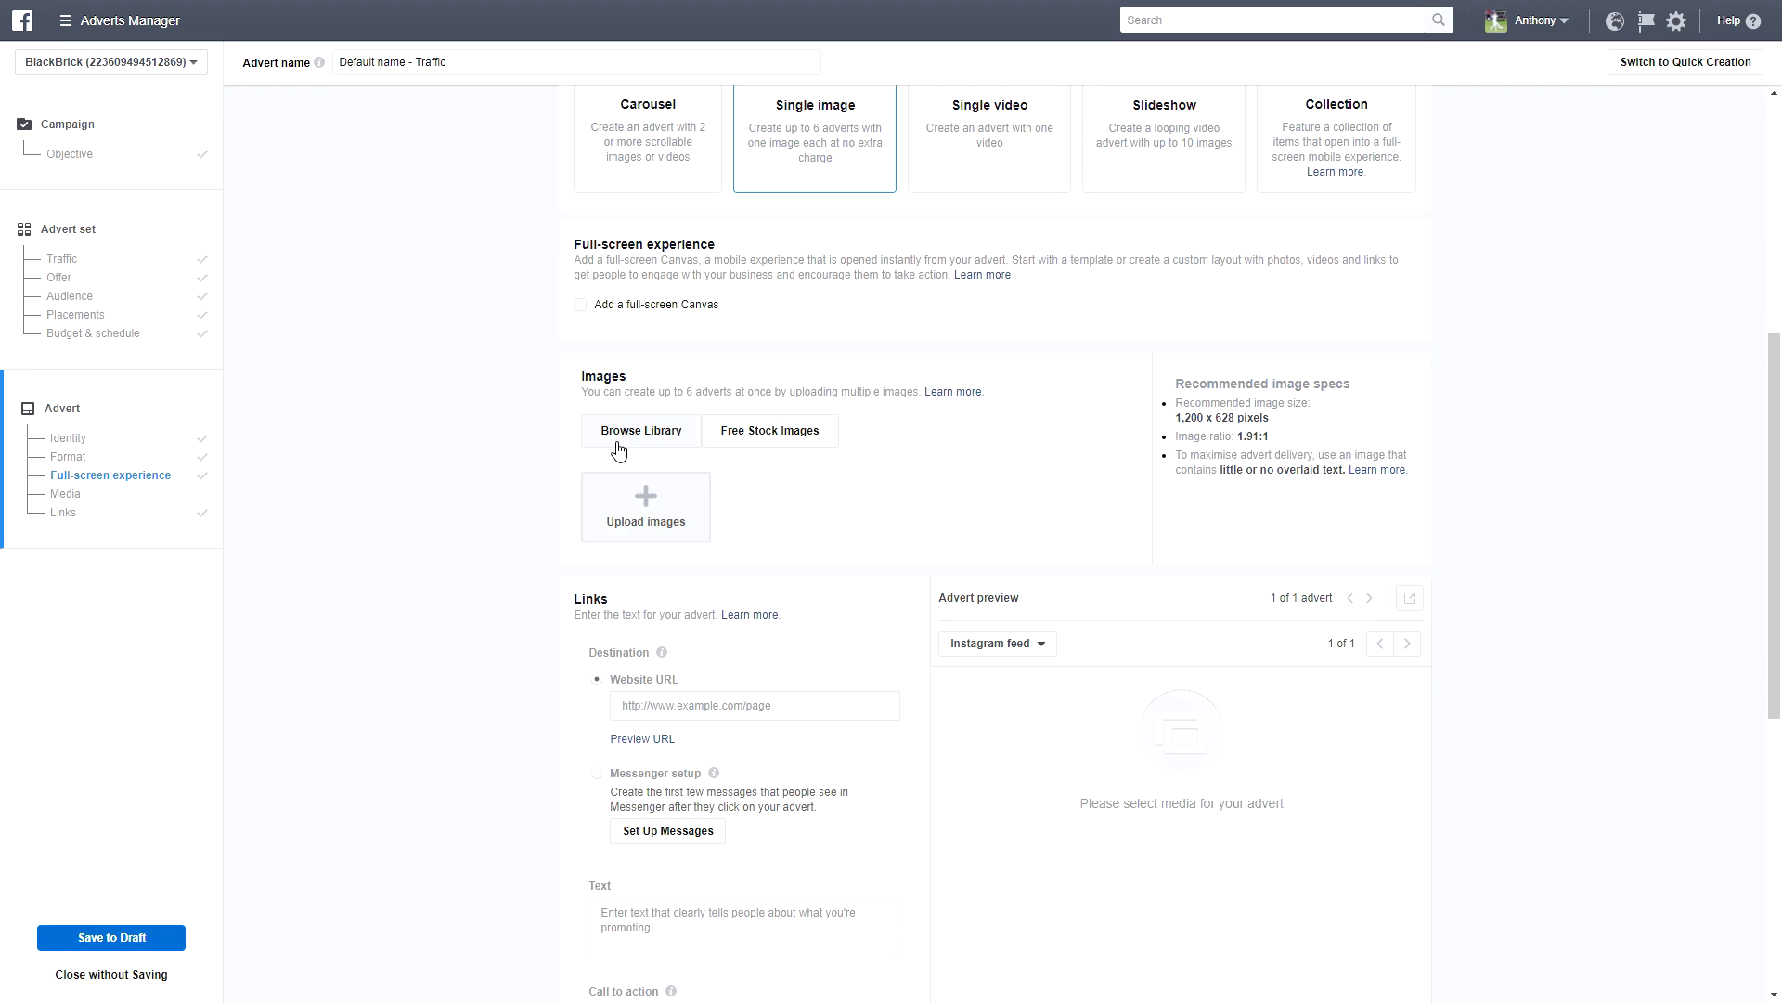
# - Add the 1080 × 607 Instagram logo image from the image library to the advert
pyautogui.click(620, 440)
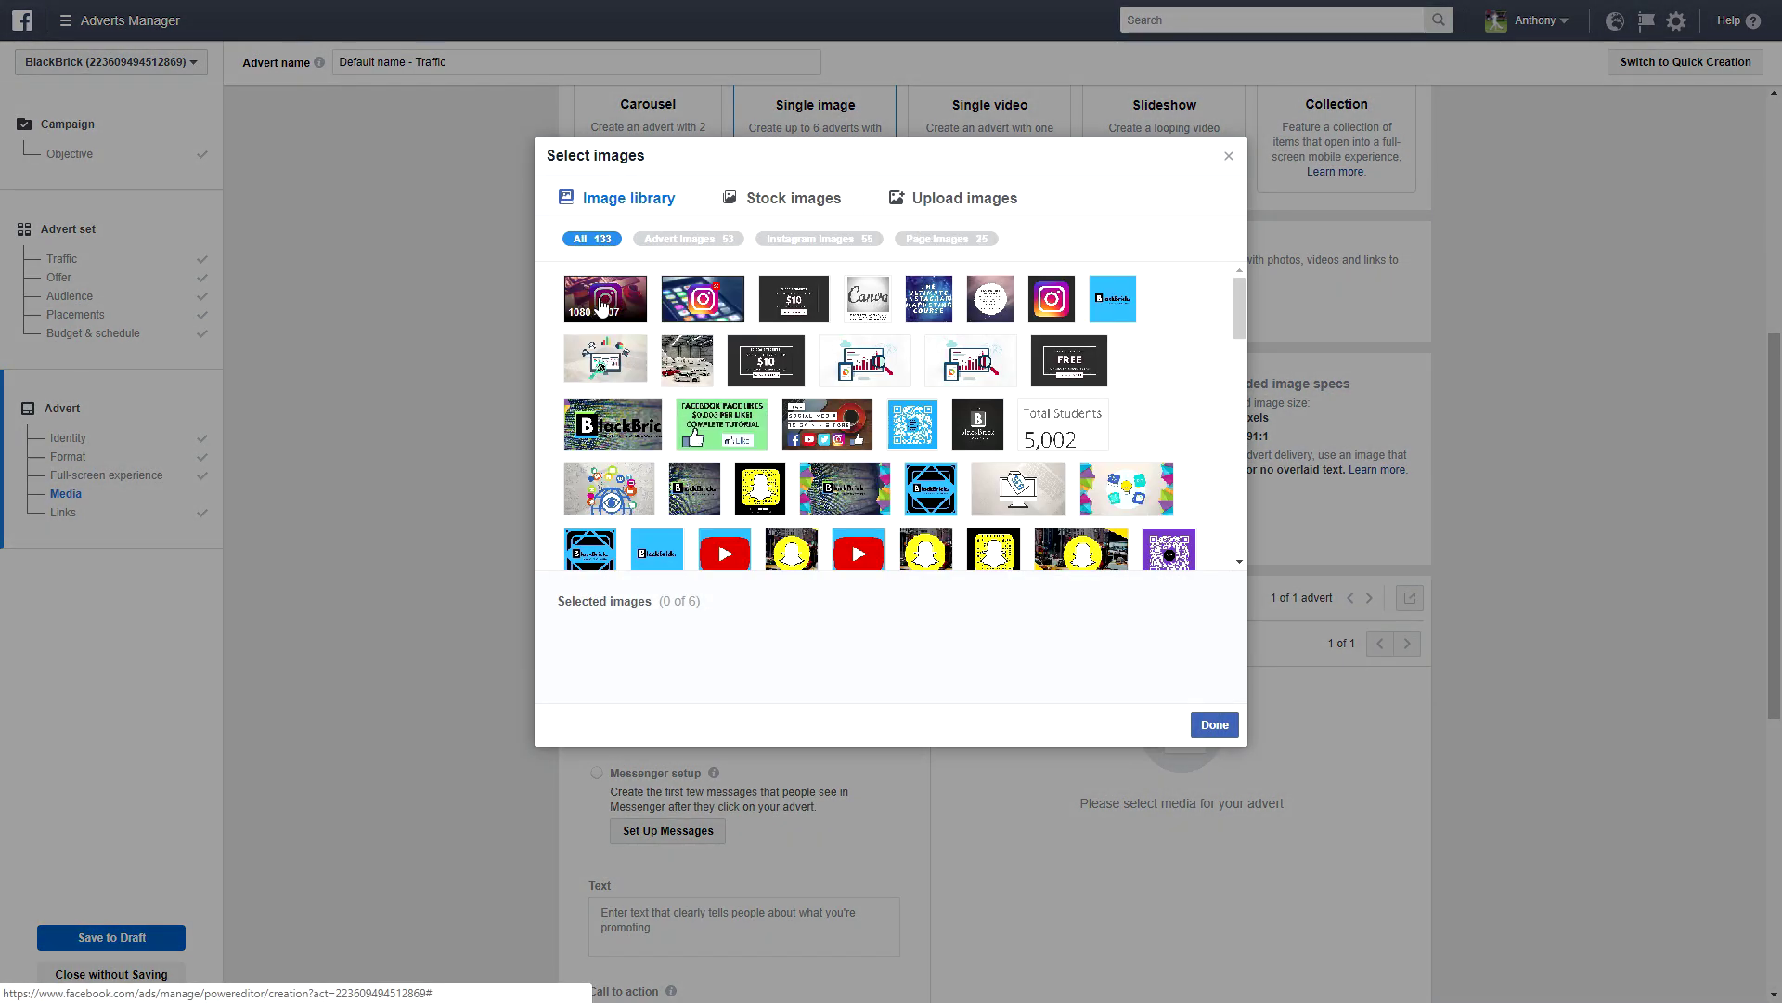
pyautogui.click(604, 302)
pyautogui.click(1213, 725)
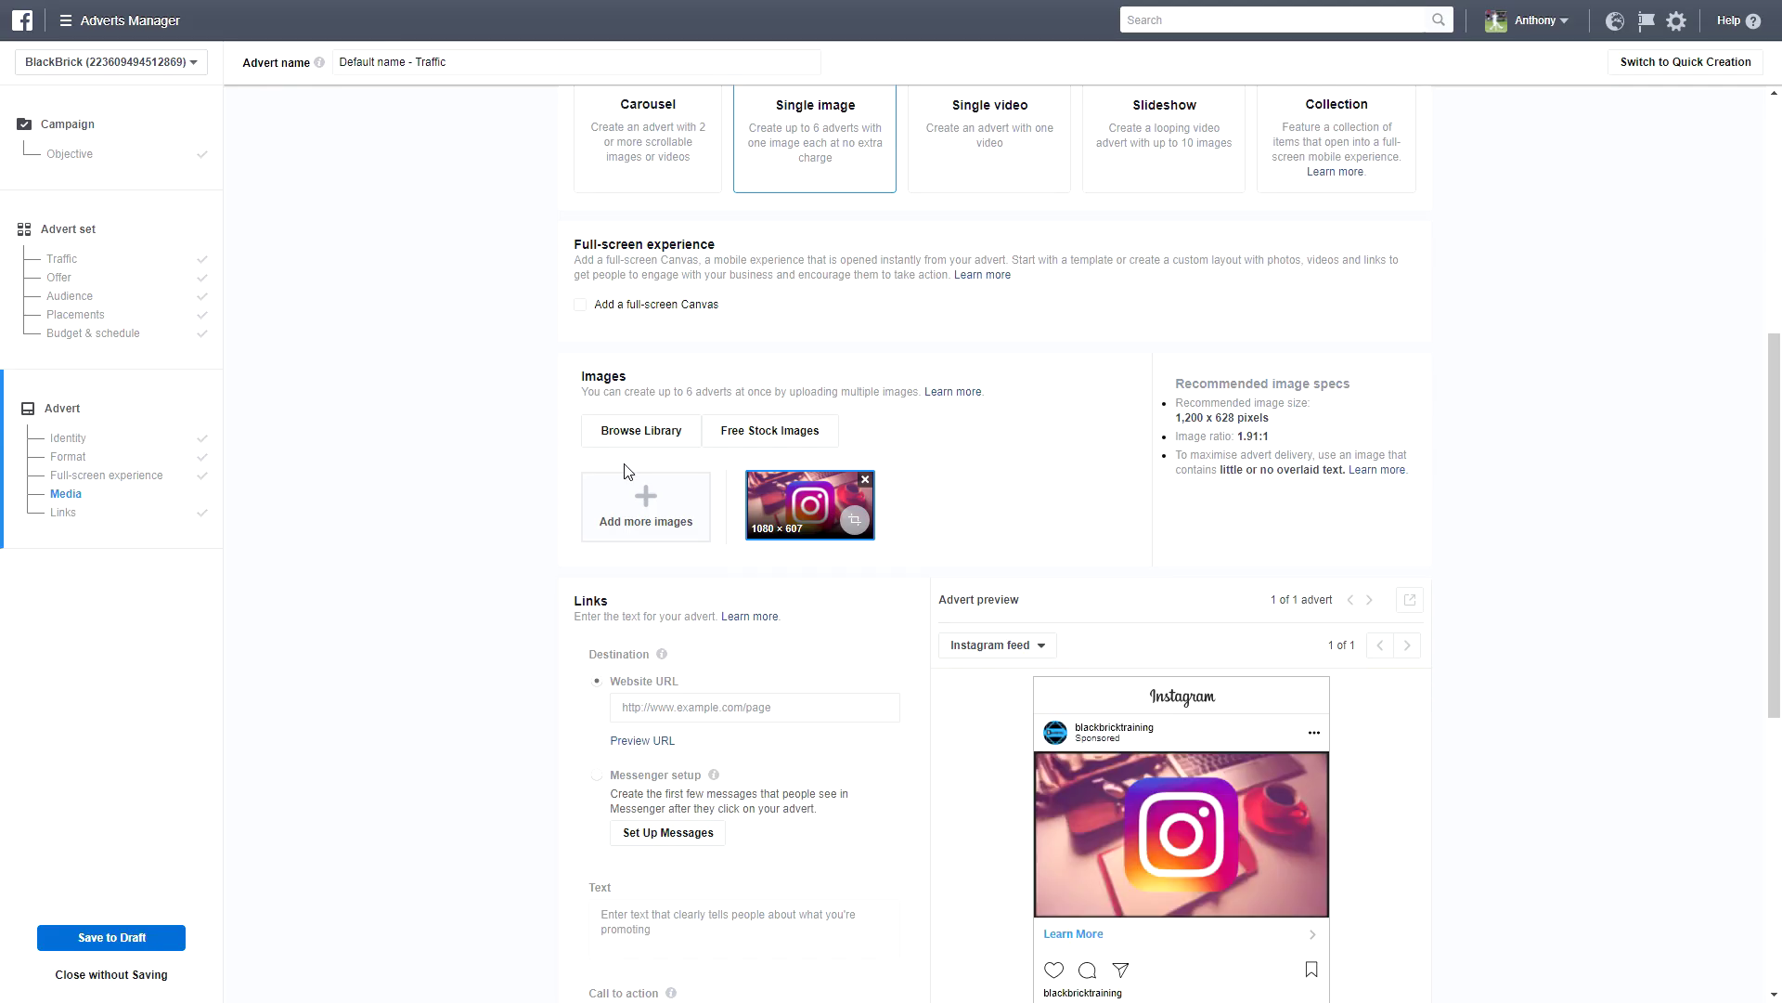
pyautogui.scroll(-1, 623, 472)
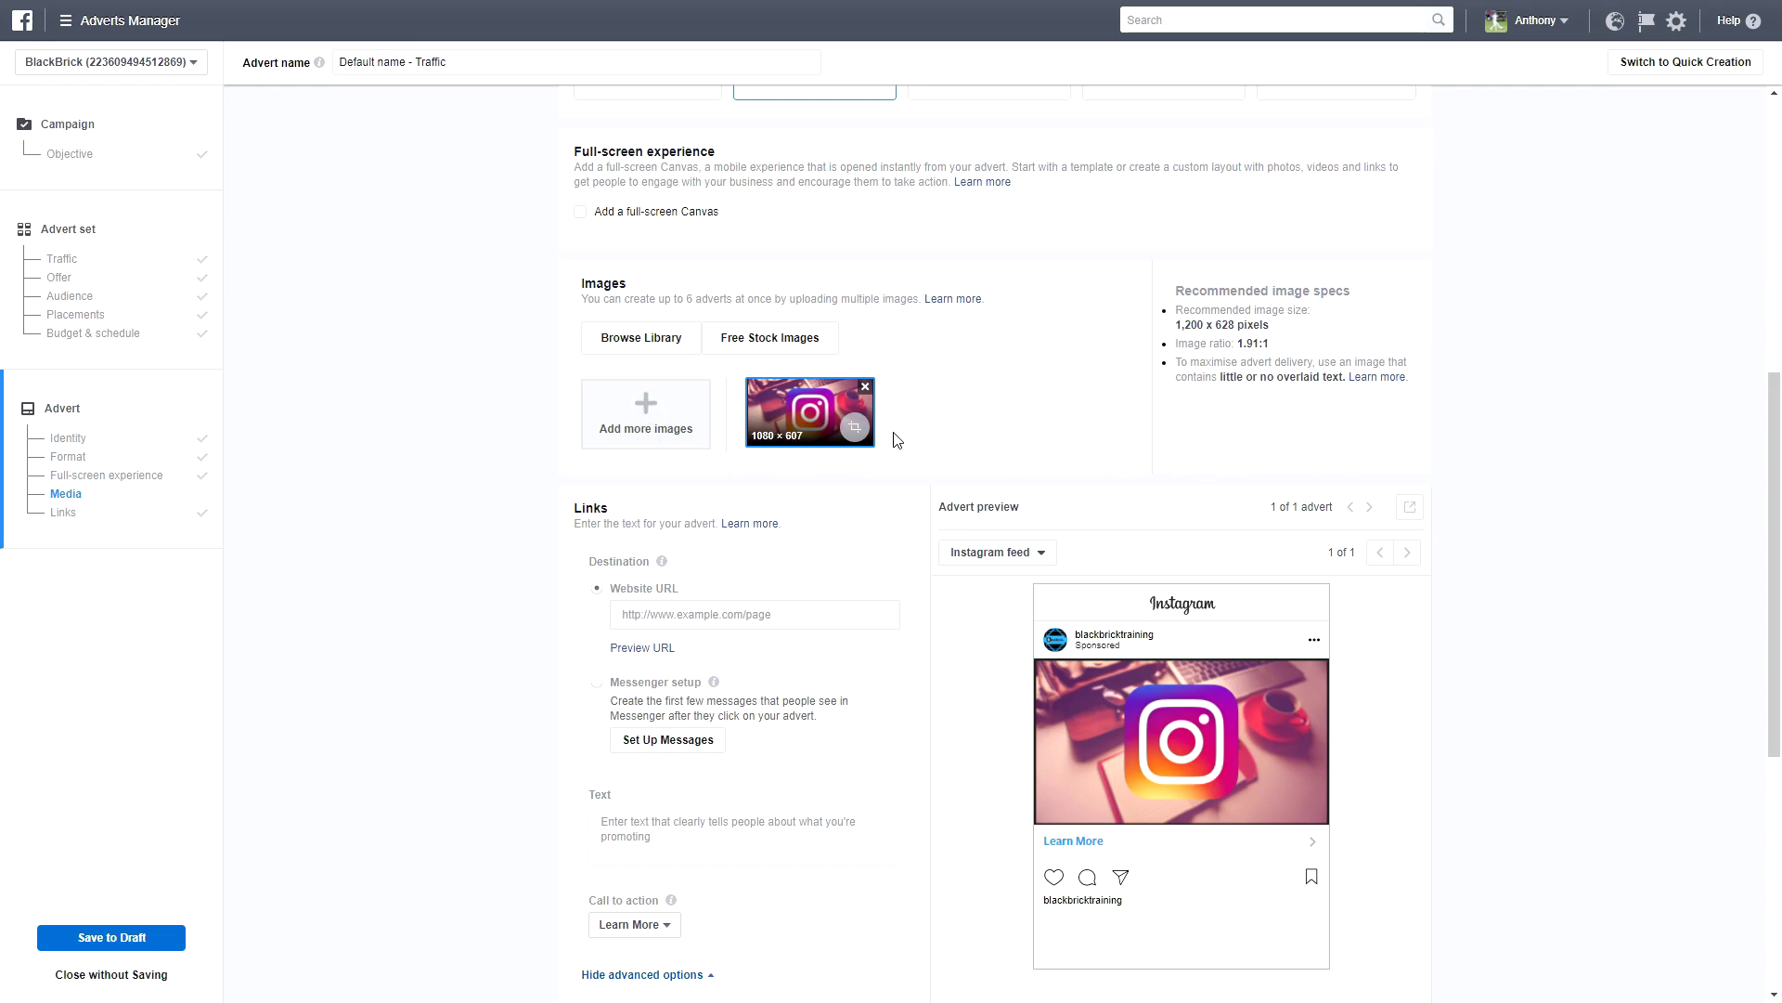
pyautogui.scroll(4, 793, 449)
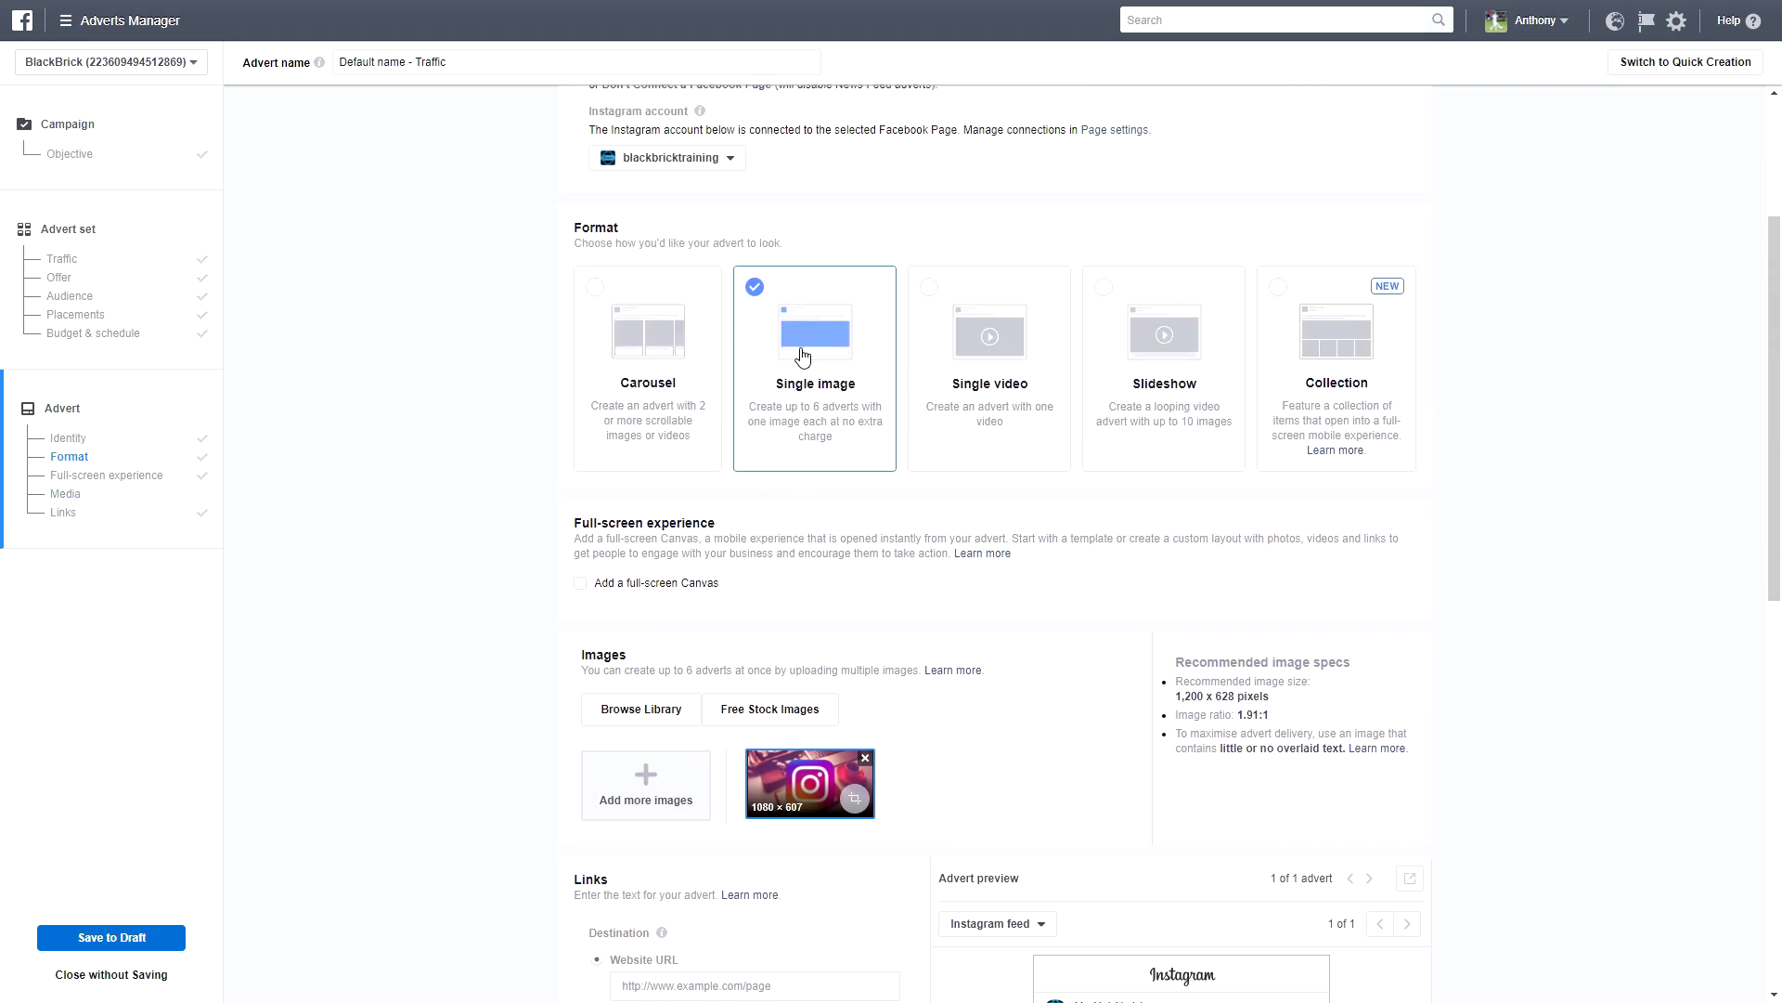
pyautogui.scroll(-6, 817, 399)
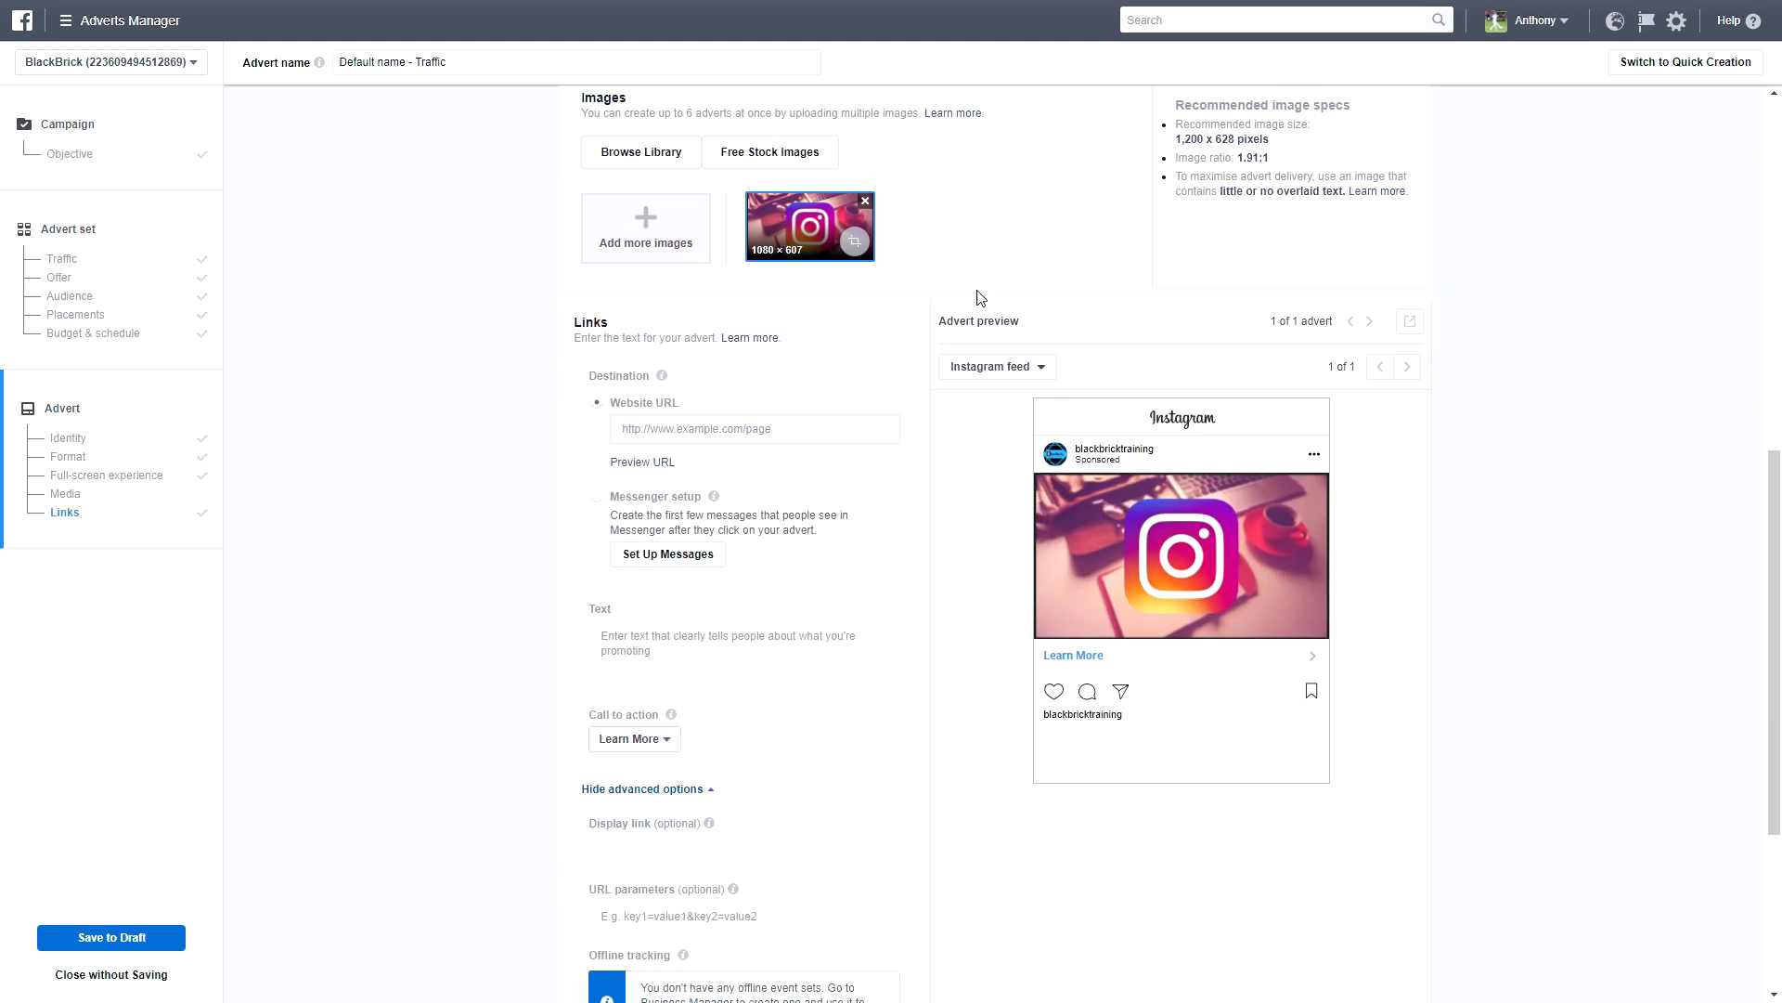
pyautogui.click(727, 429)
pyautogui.write('https://blackbricktraining.co.uk/')
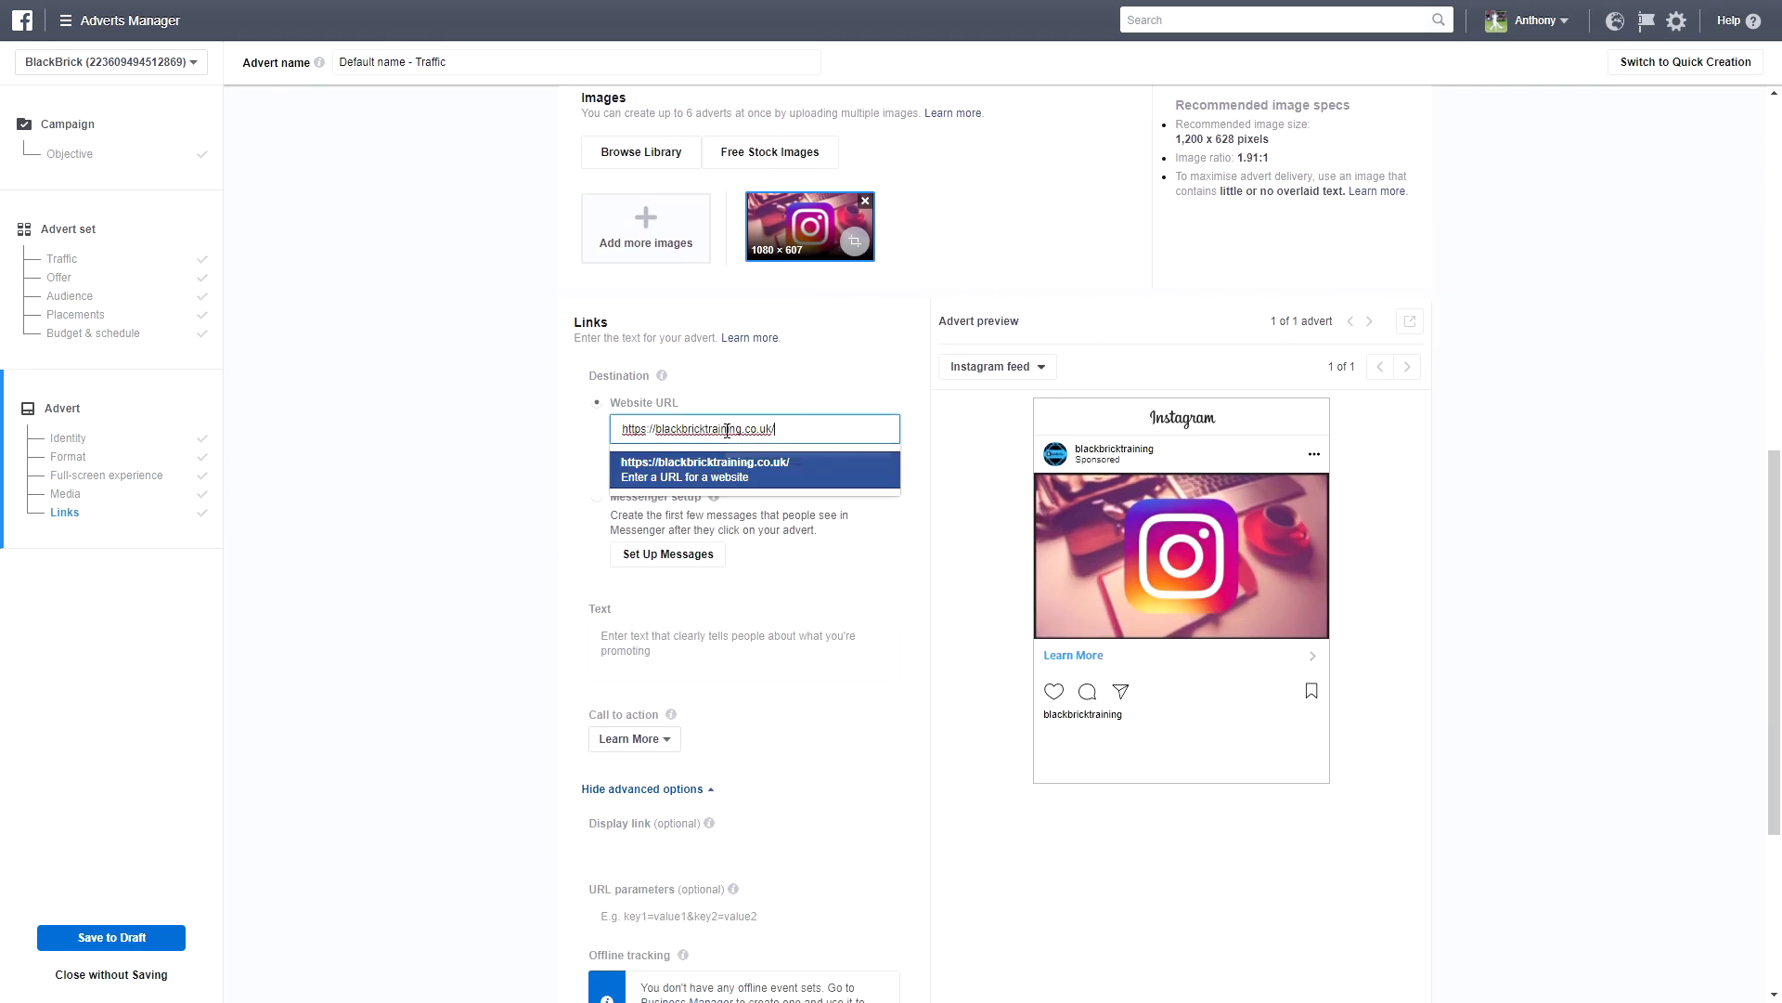
pyautogui.click(645, 476)
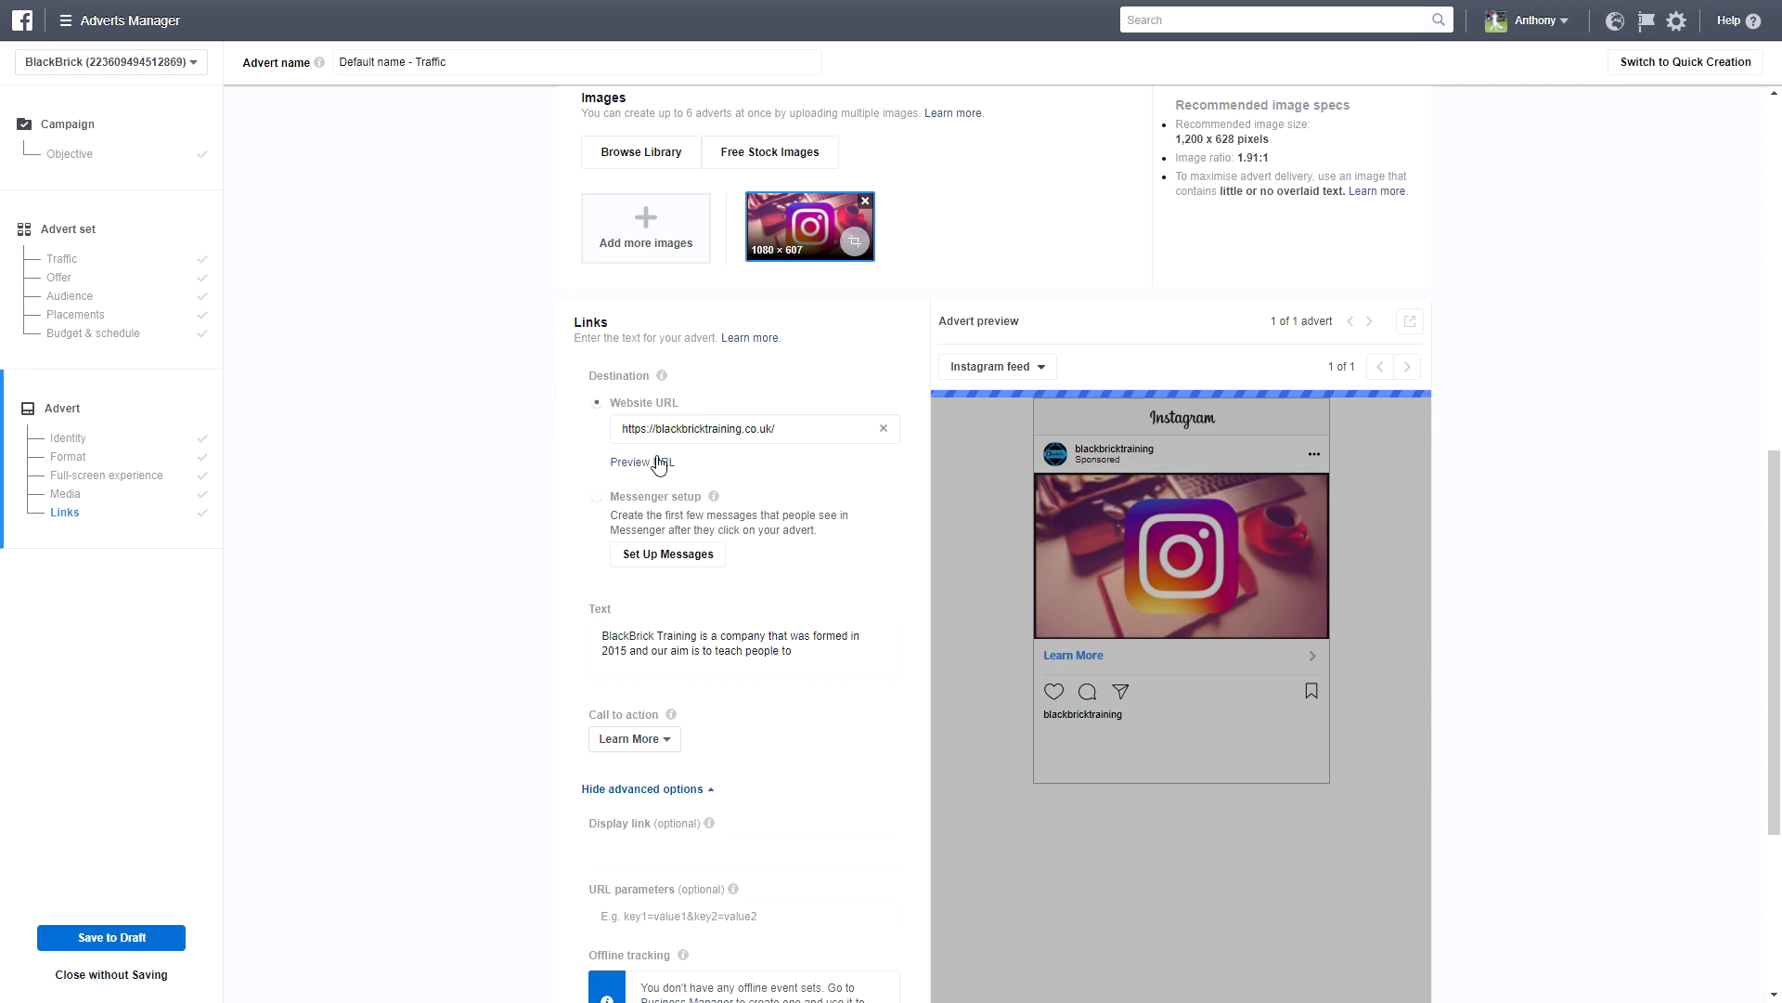
# - Replace the advert's text with "Instagram Marketing | Grow Your Audience With Instagram 2017."
pyautogui.scroll(-1, 661, 464)
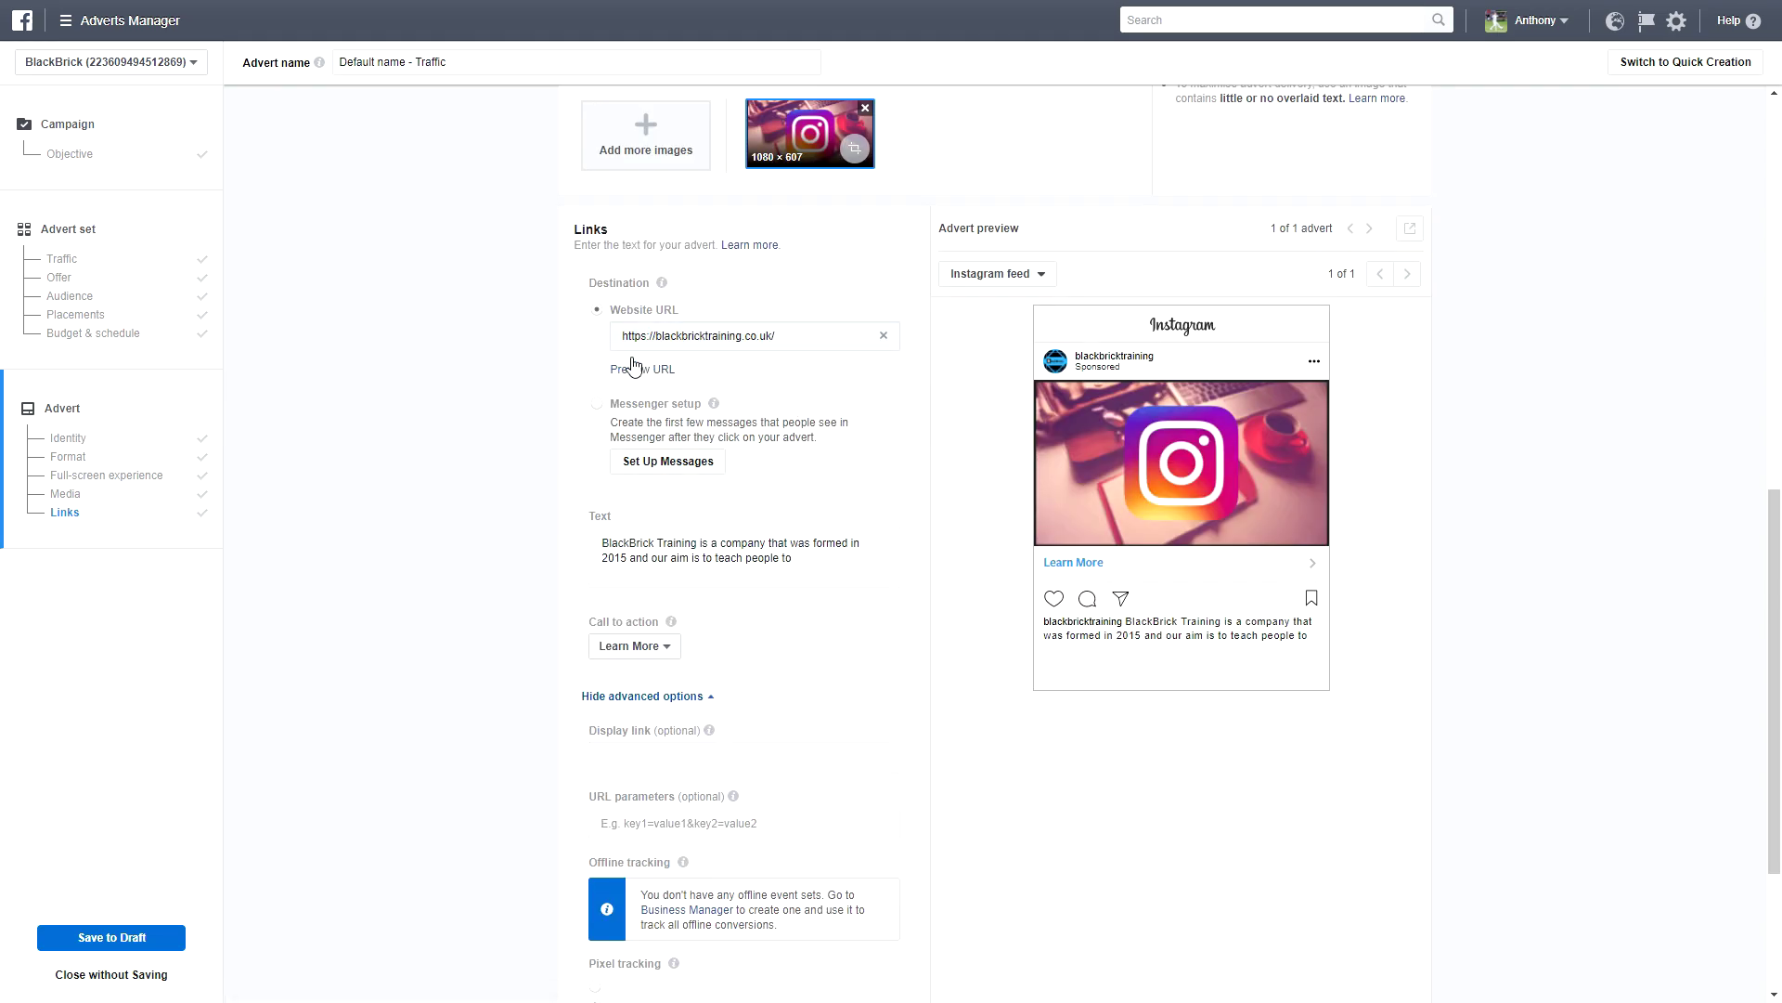
pyautogui.scroll(-2, 631, 367)
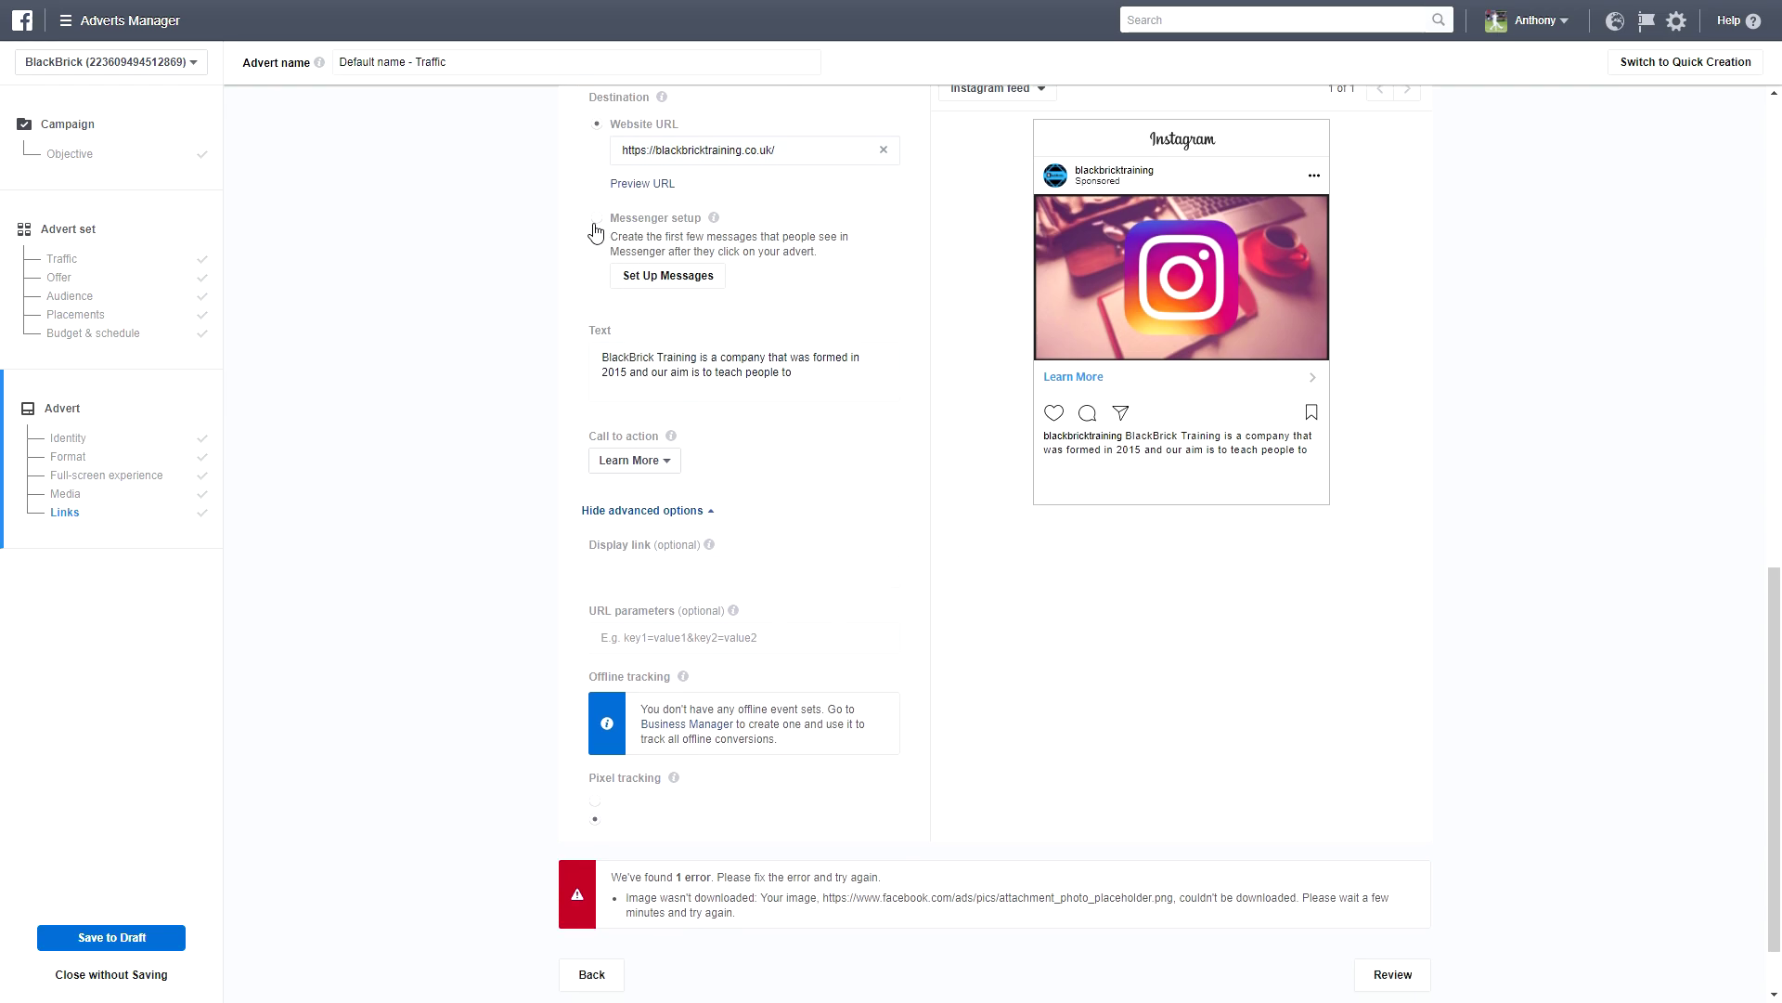
pyautogui.click(650, 367)
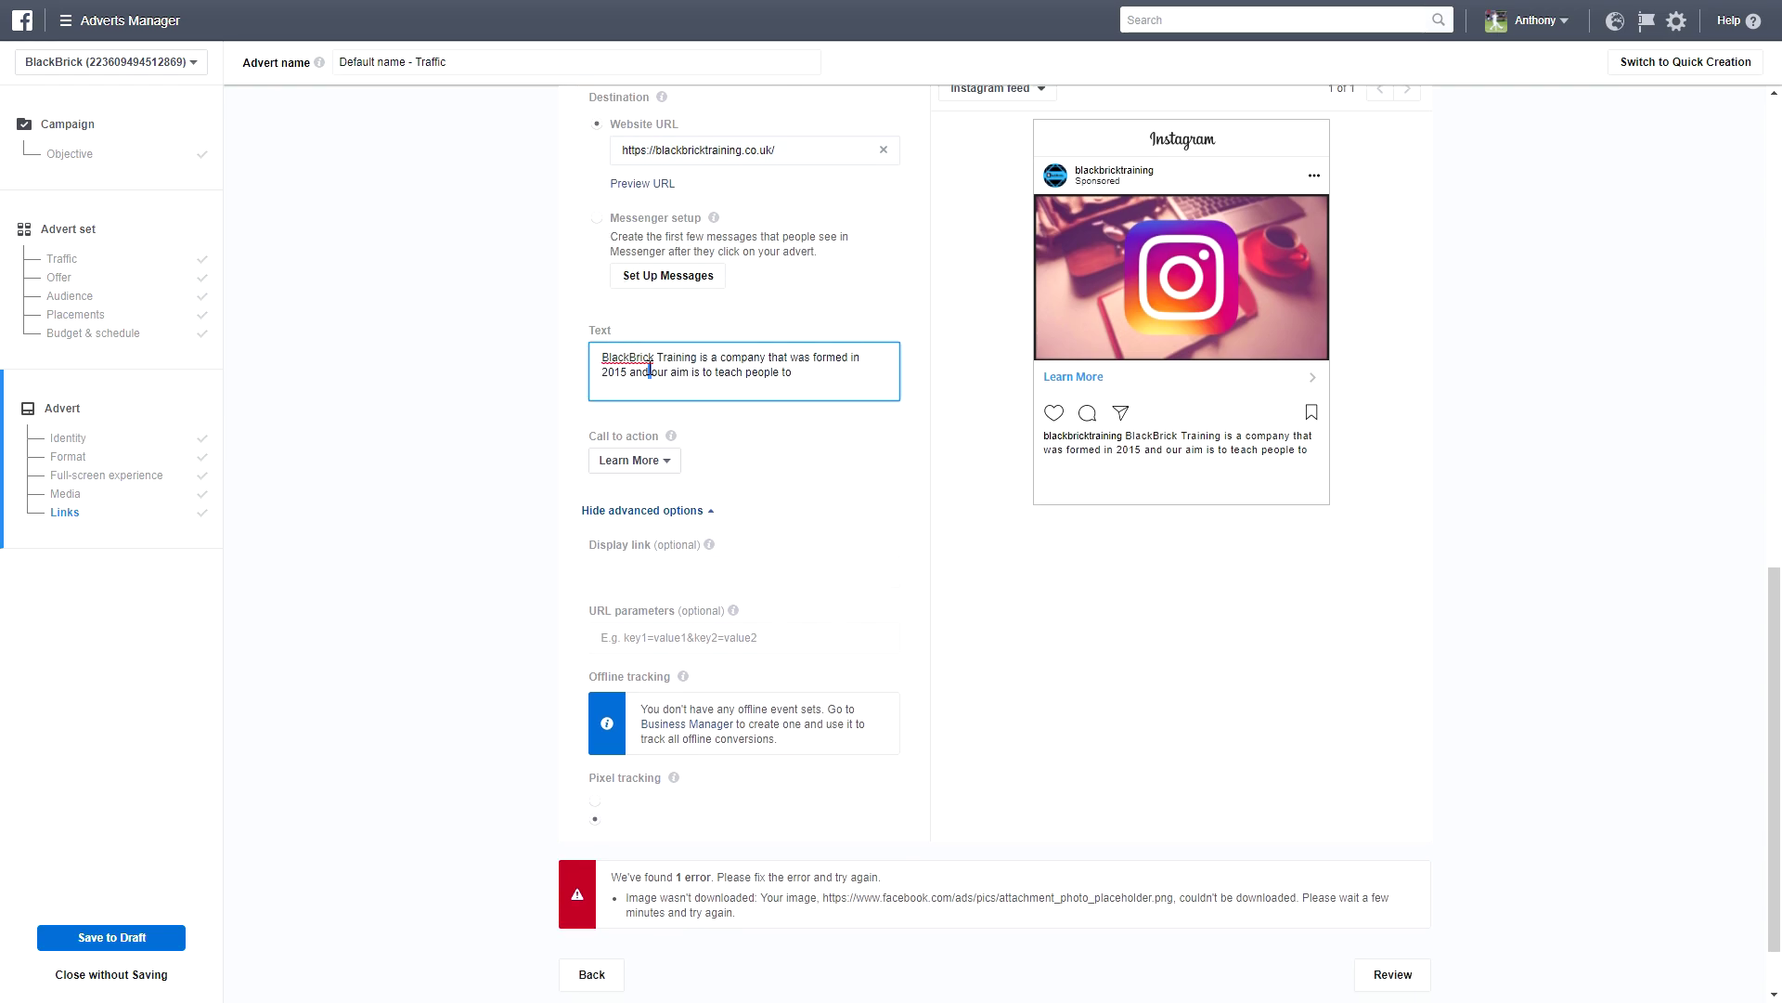
pyautogui.hotkey('ctrl', 'a')
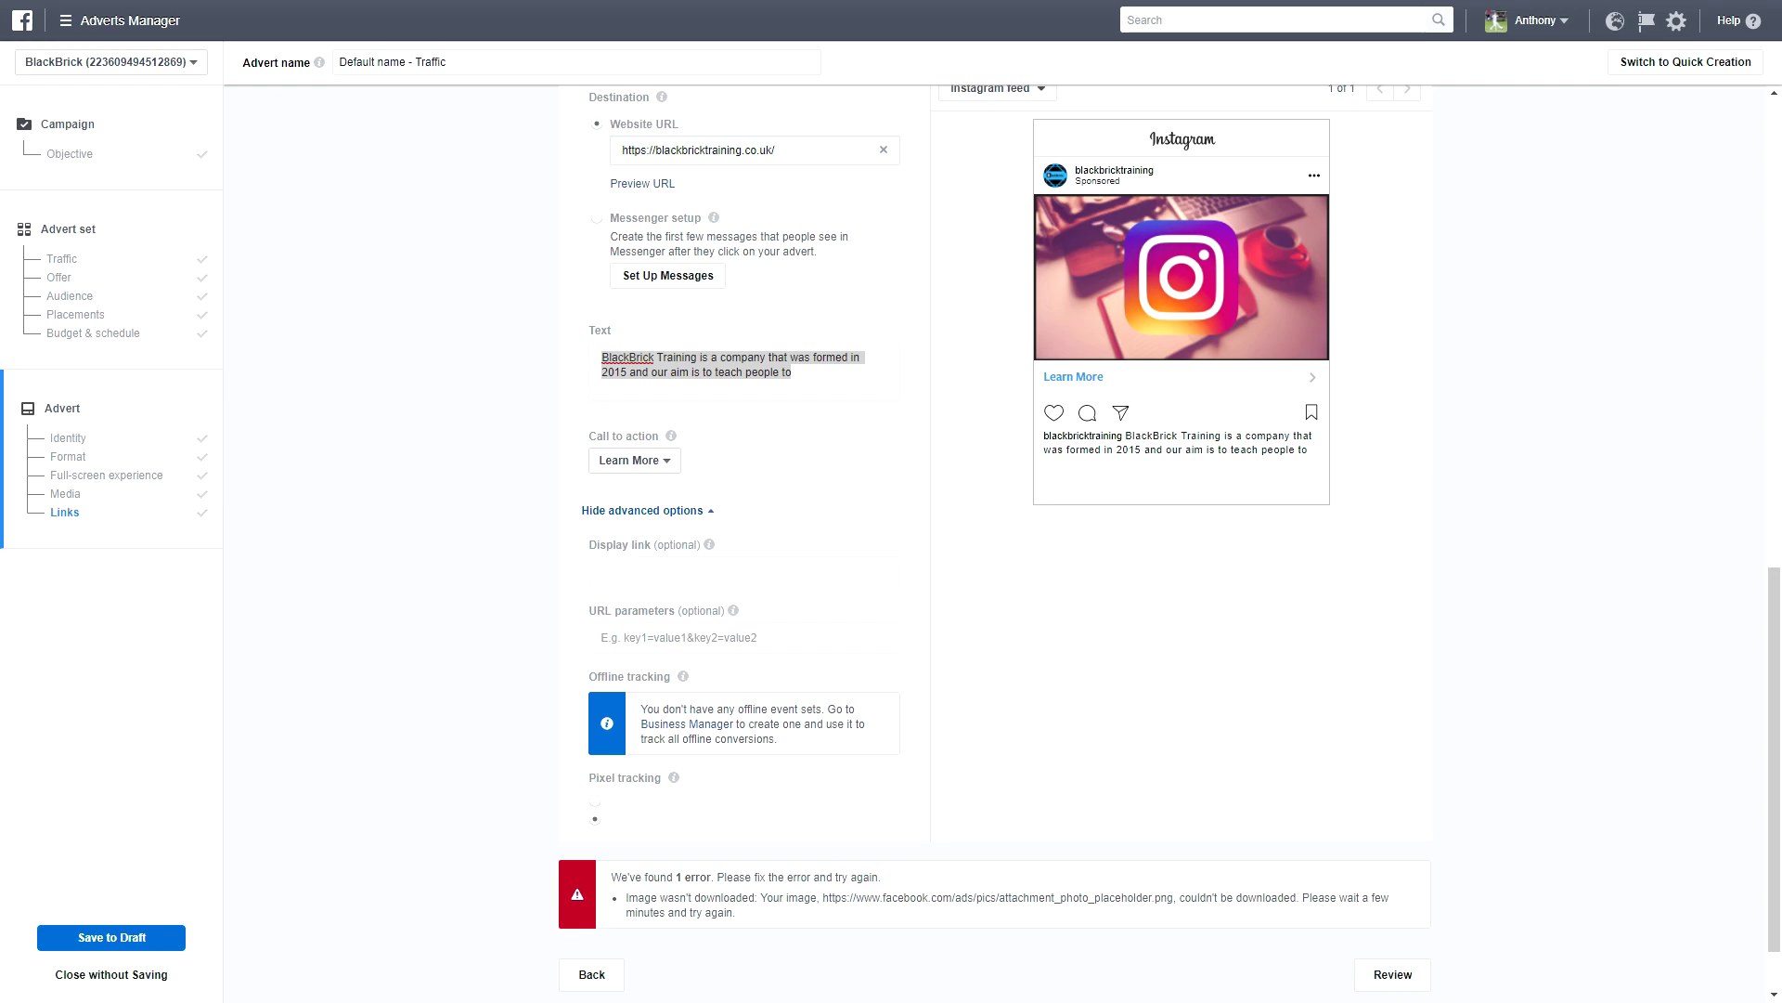
pyautogui.hotkey('alt', 'Tab')
pyautogui.click(630, 372)
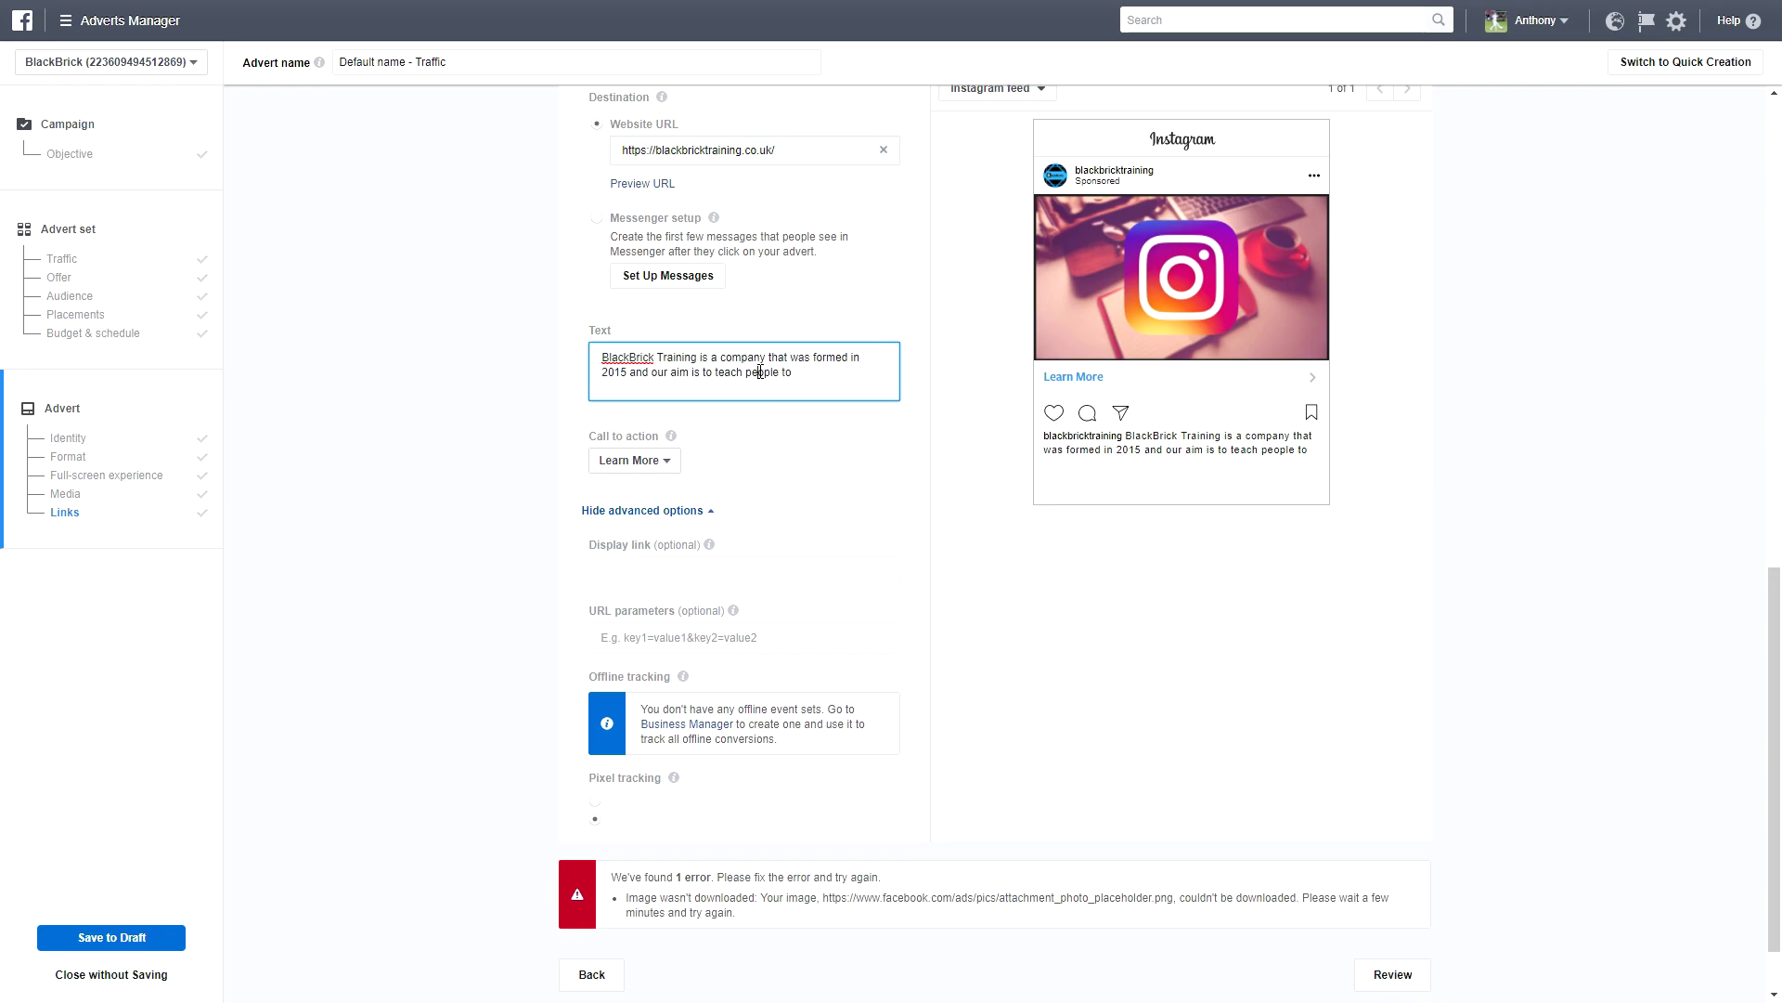
pyautogui.hotkey('ctrl', 'a')
pyautogui.write('Instagram Marketing | Grow Your Audience With Instagram 2017')
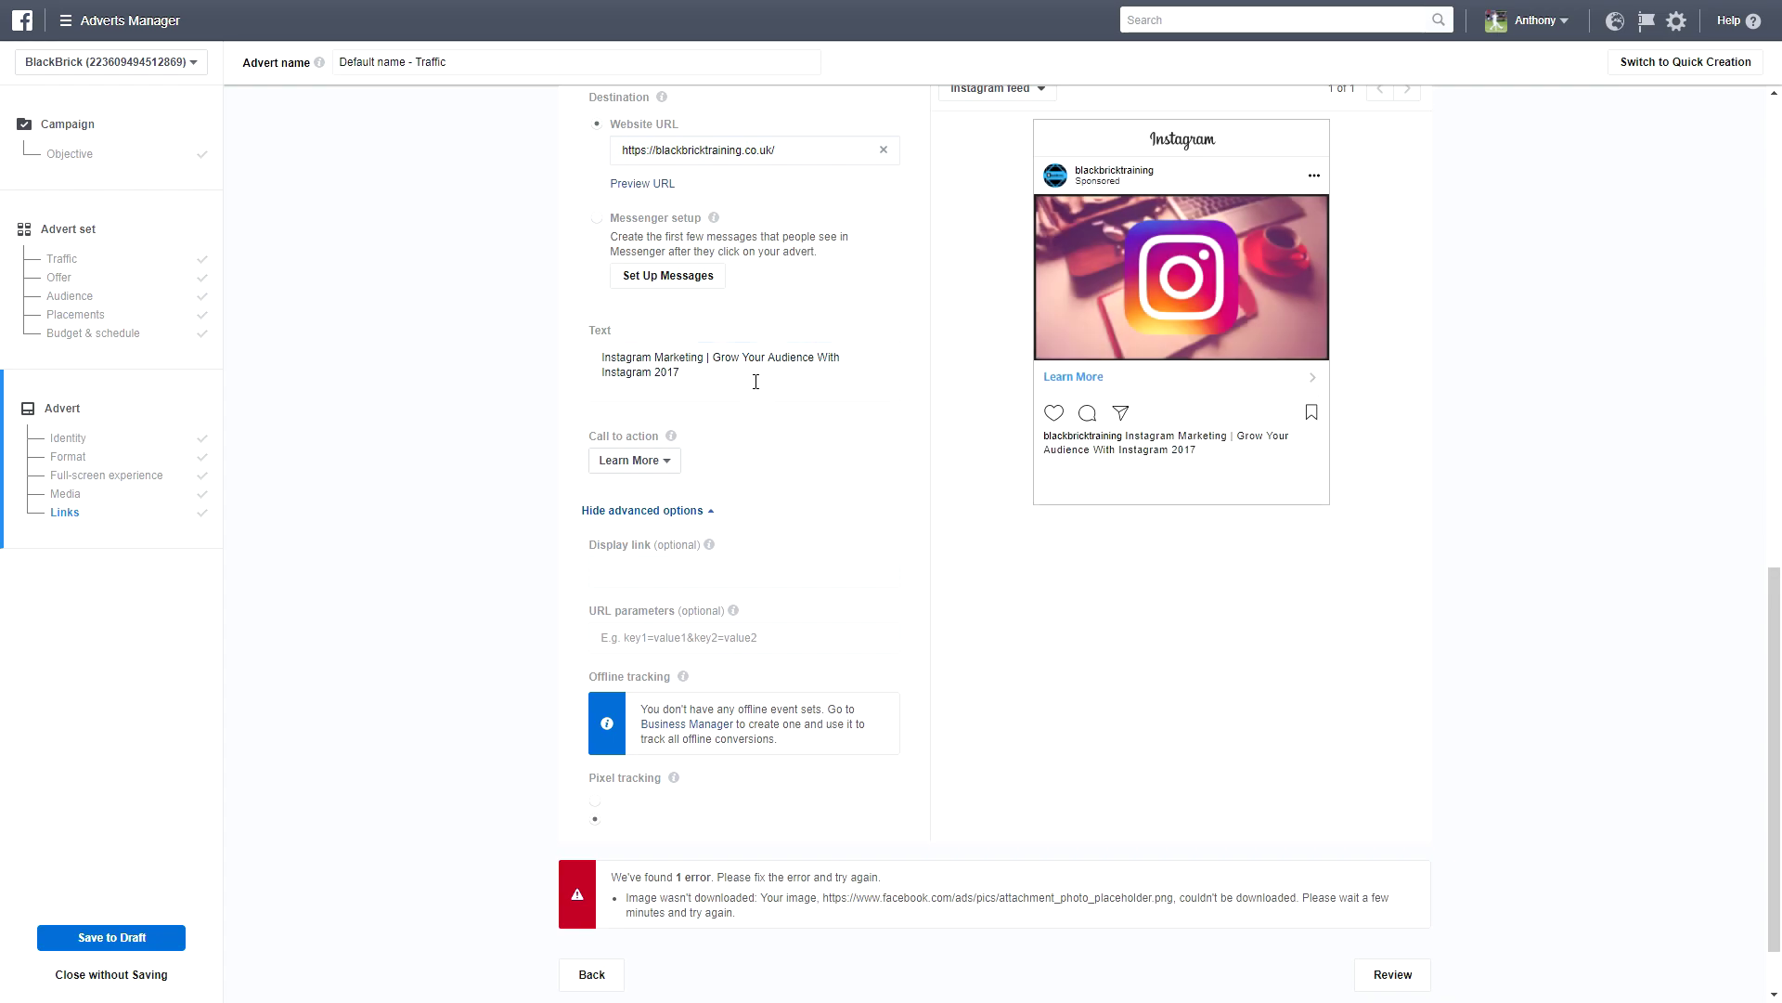
pyautogui.click(810, 450)
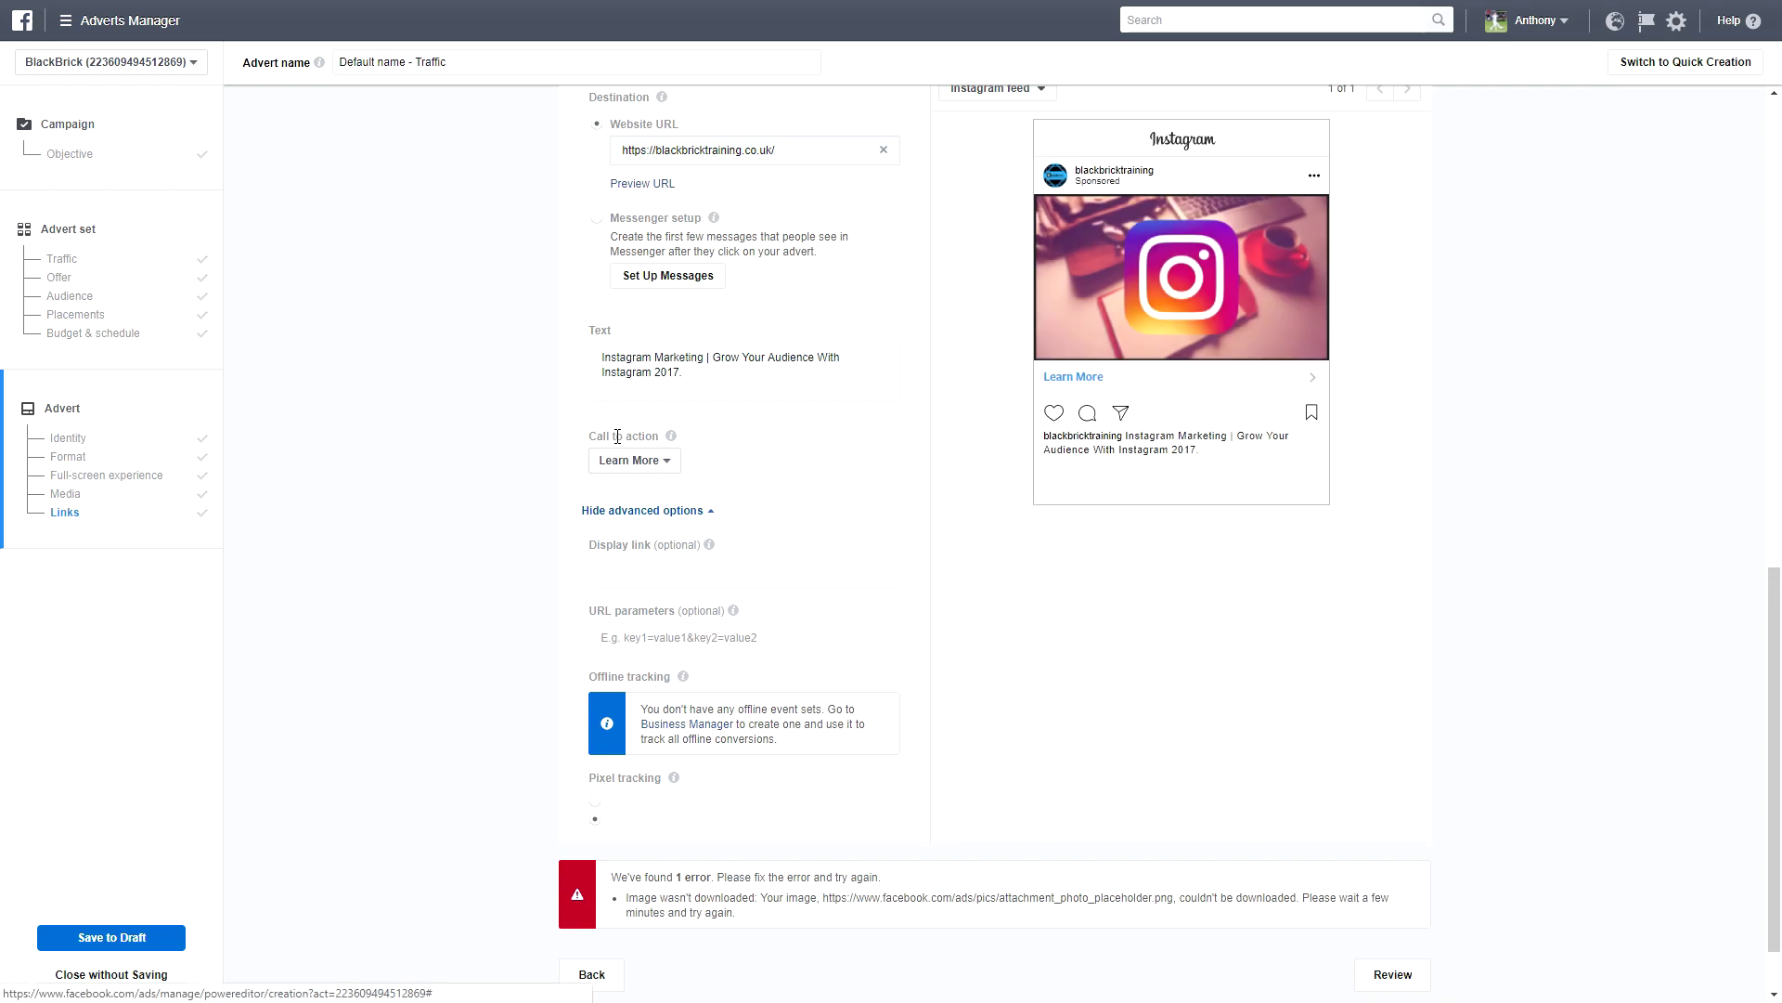
# - Set the call to action to Shop Now and proceed to the advert's review with the optional link fields left blank
pyautogui.click(656, 467)
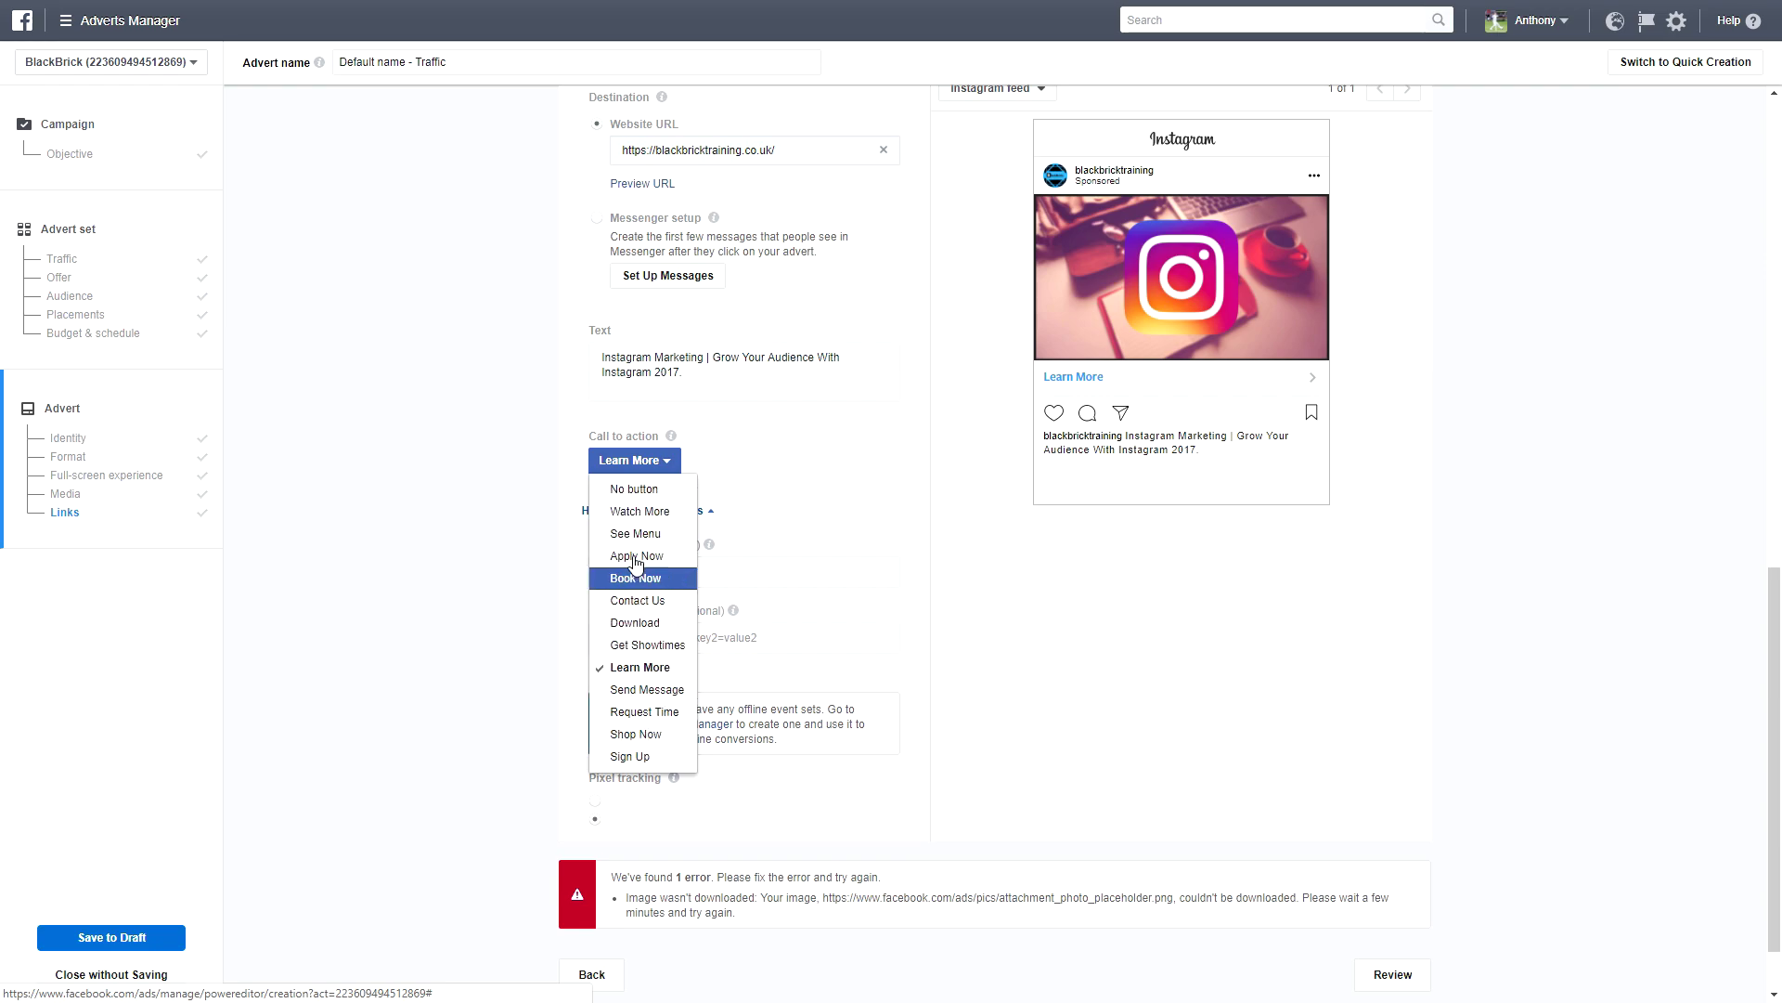
pyautogui.click(660, 738)
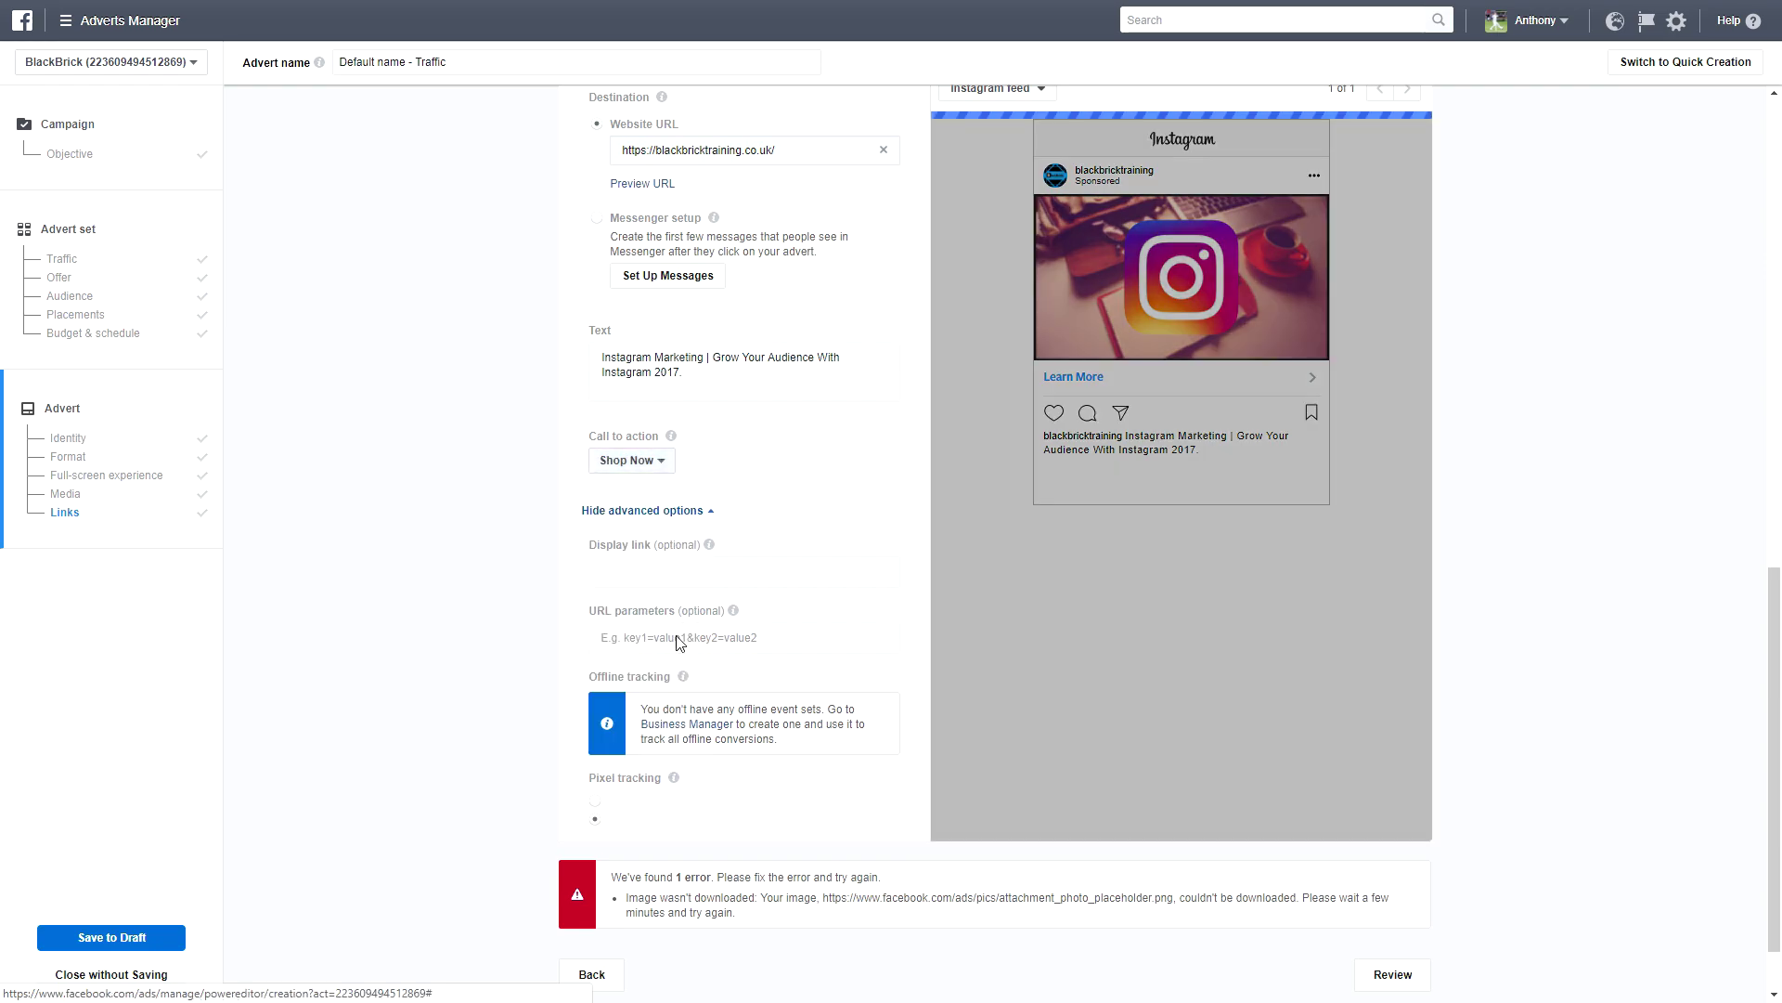
pyautogui.click(679, 575)
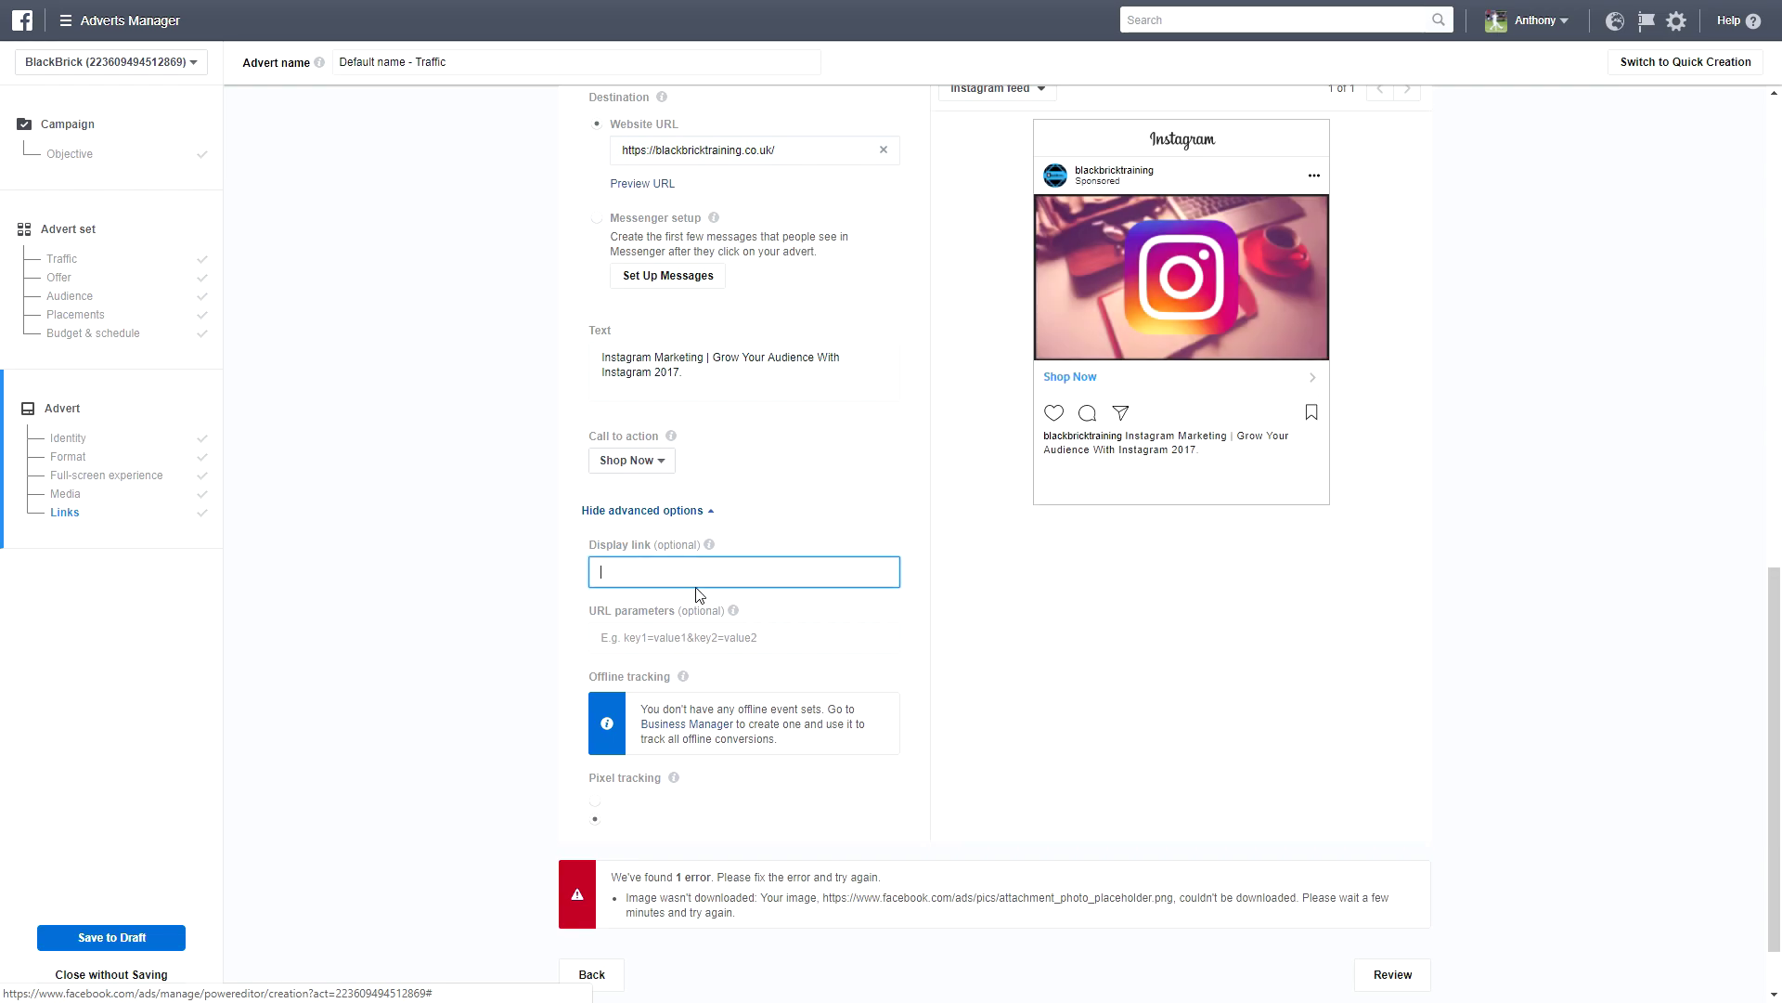
pyautogui.click(613, 636)
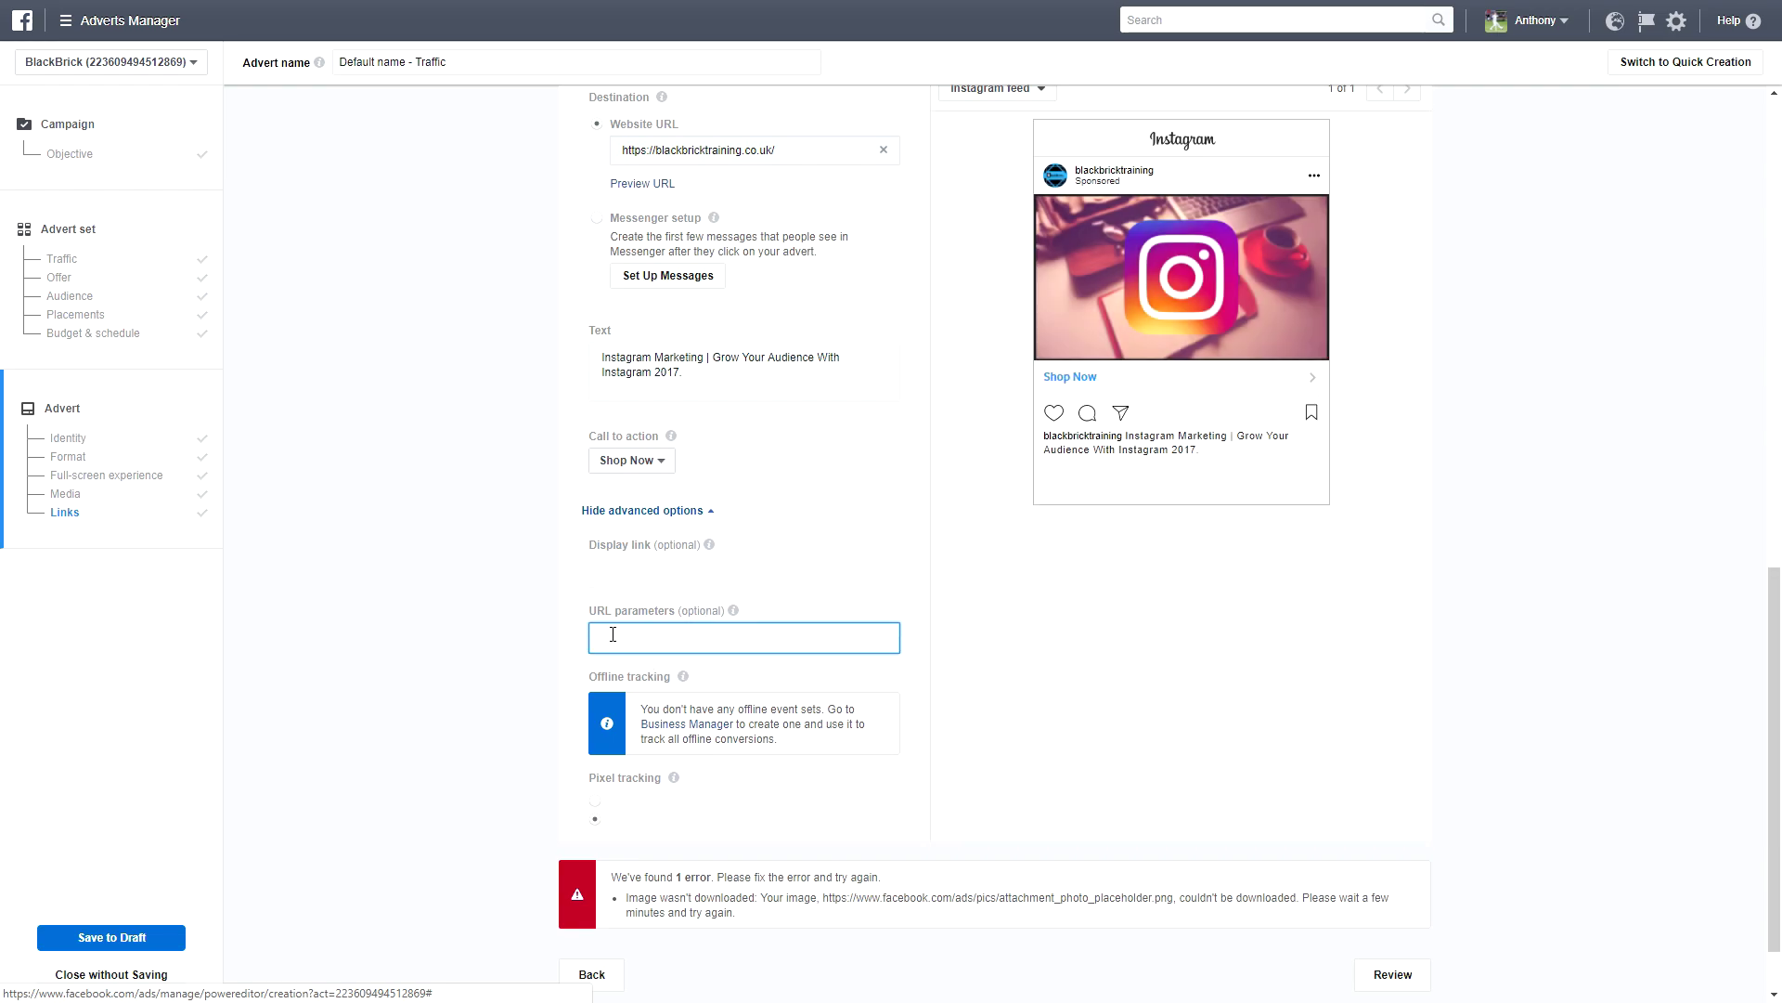
pyautogui.scroll(-1, 648, 696)
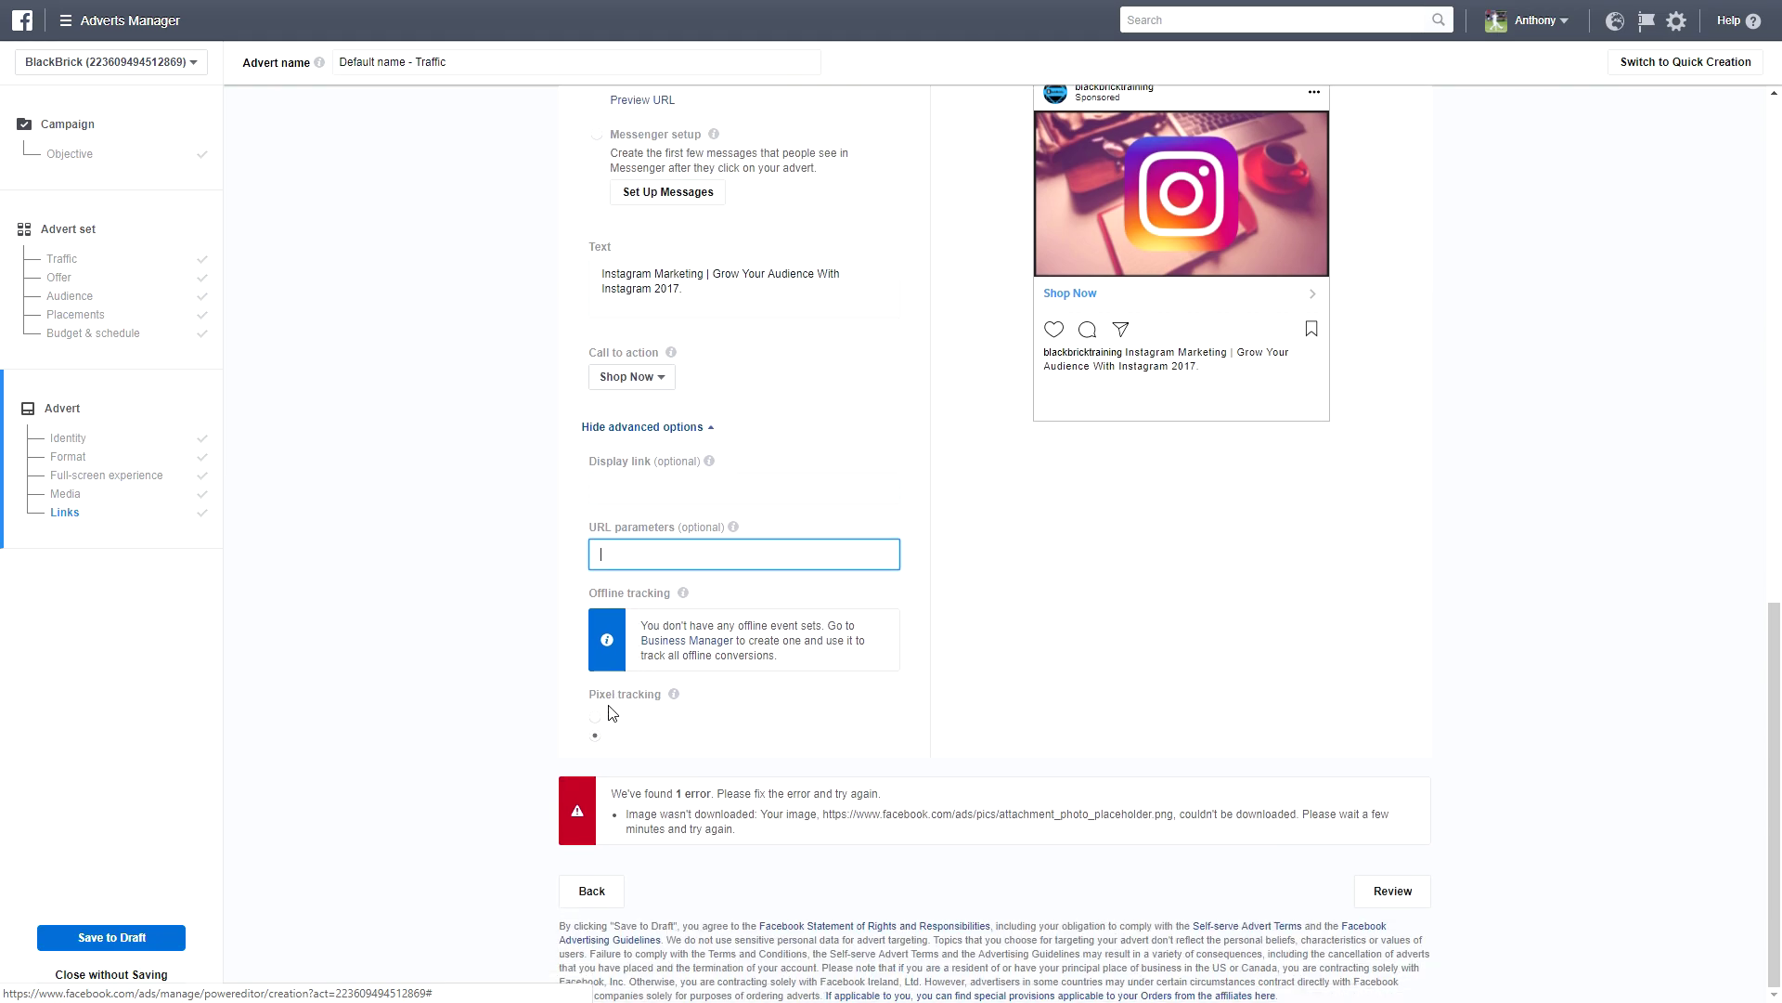
pyautogui.click(1389, 893)
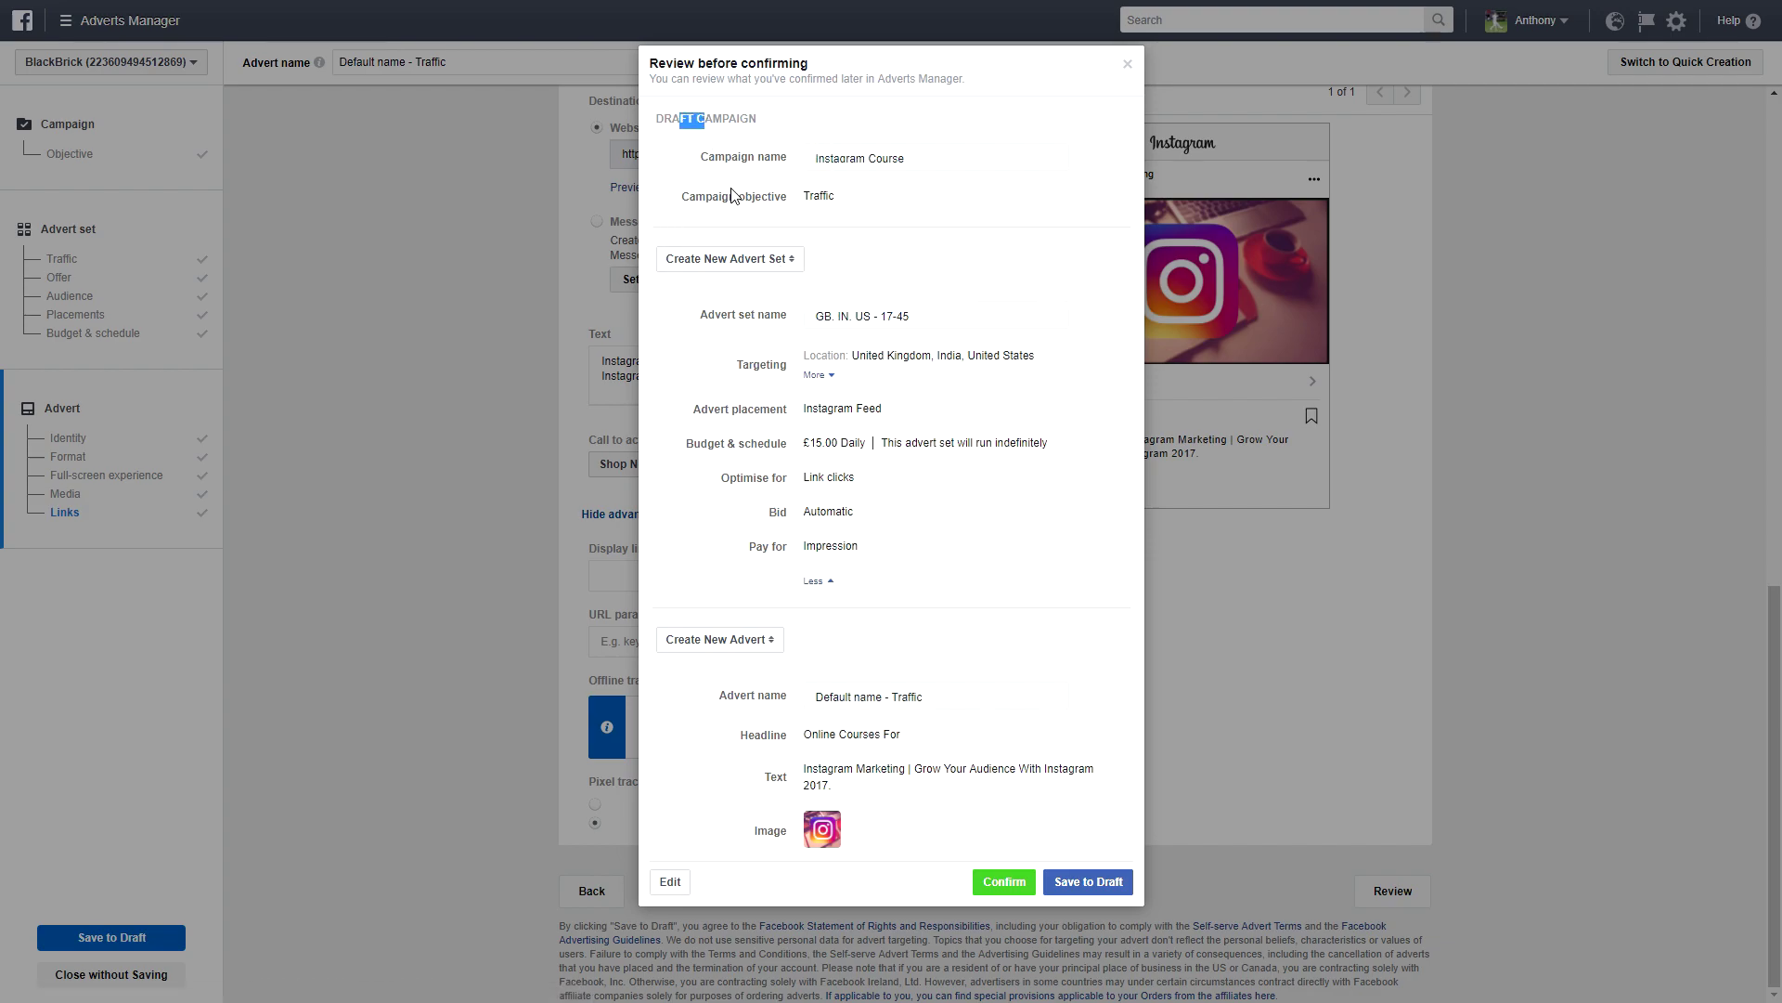
# - Examine the draft campaign's name and objective and the advert set's name, targeting, placement, budget and bid details, then collapse the extra details
pyautogui.moveTo(715, 157); pyautogui.dragTo(797, 202)
pyautogui.click(863, 204)
pyautogui.moveTo(697, 318); pyautogui.dragTo(786, 317)
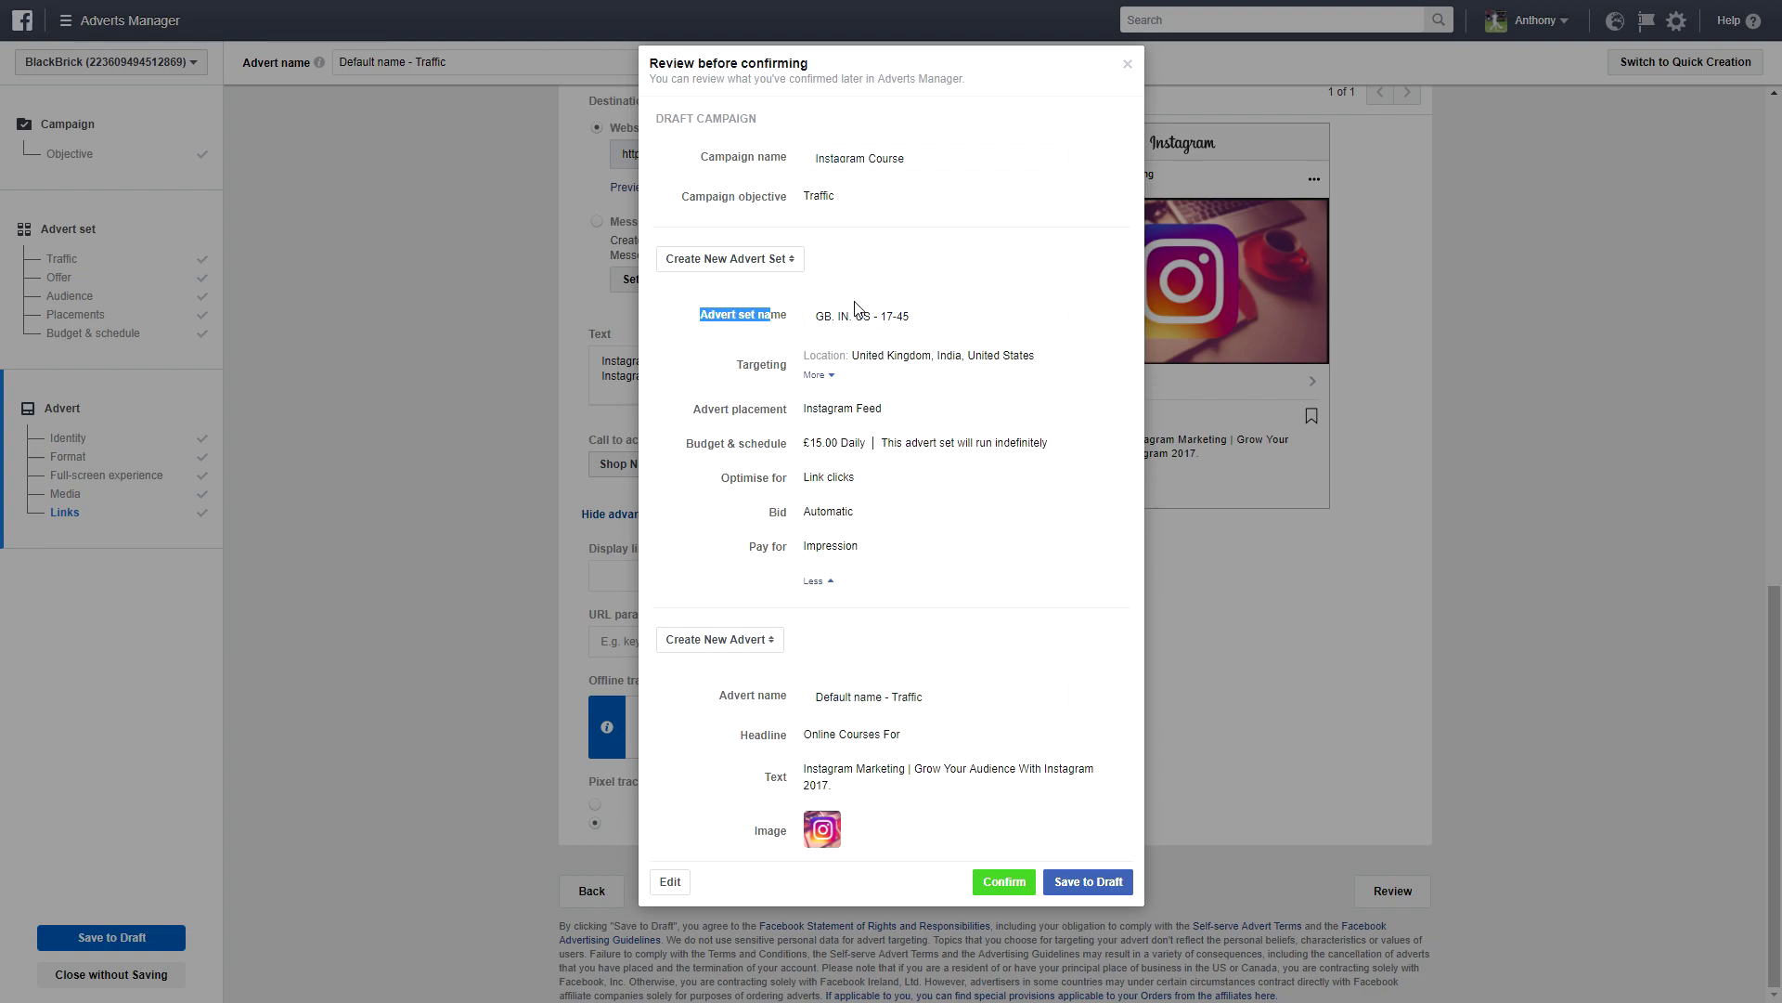
pyautogui.click(780, 323)
pyautogui.doubleClick(843, 317)
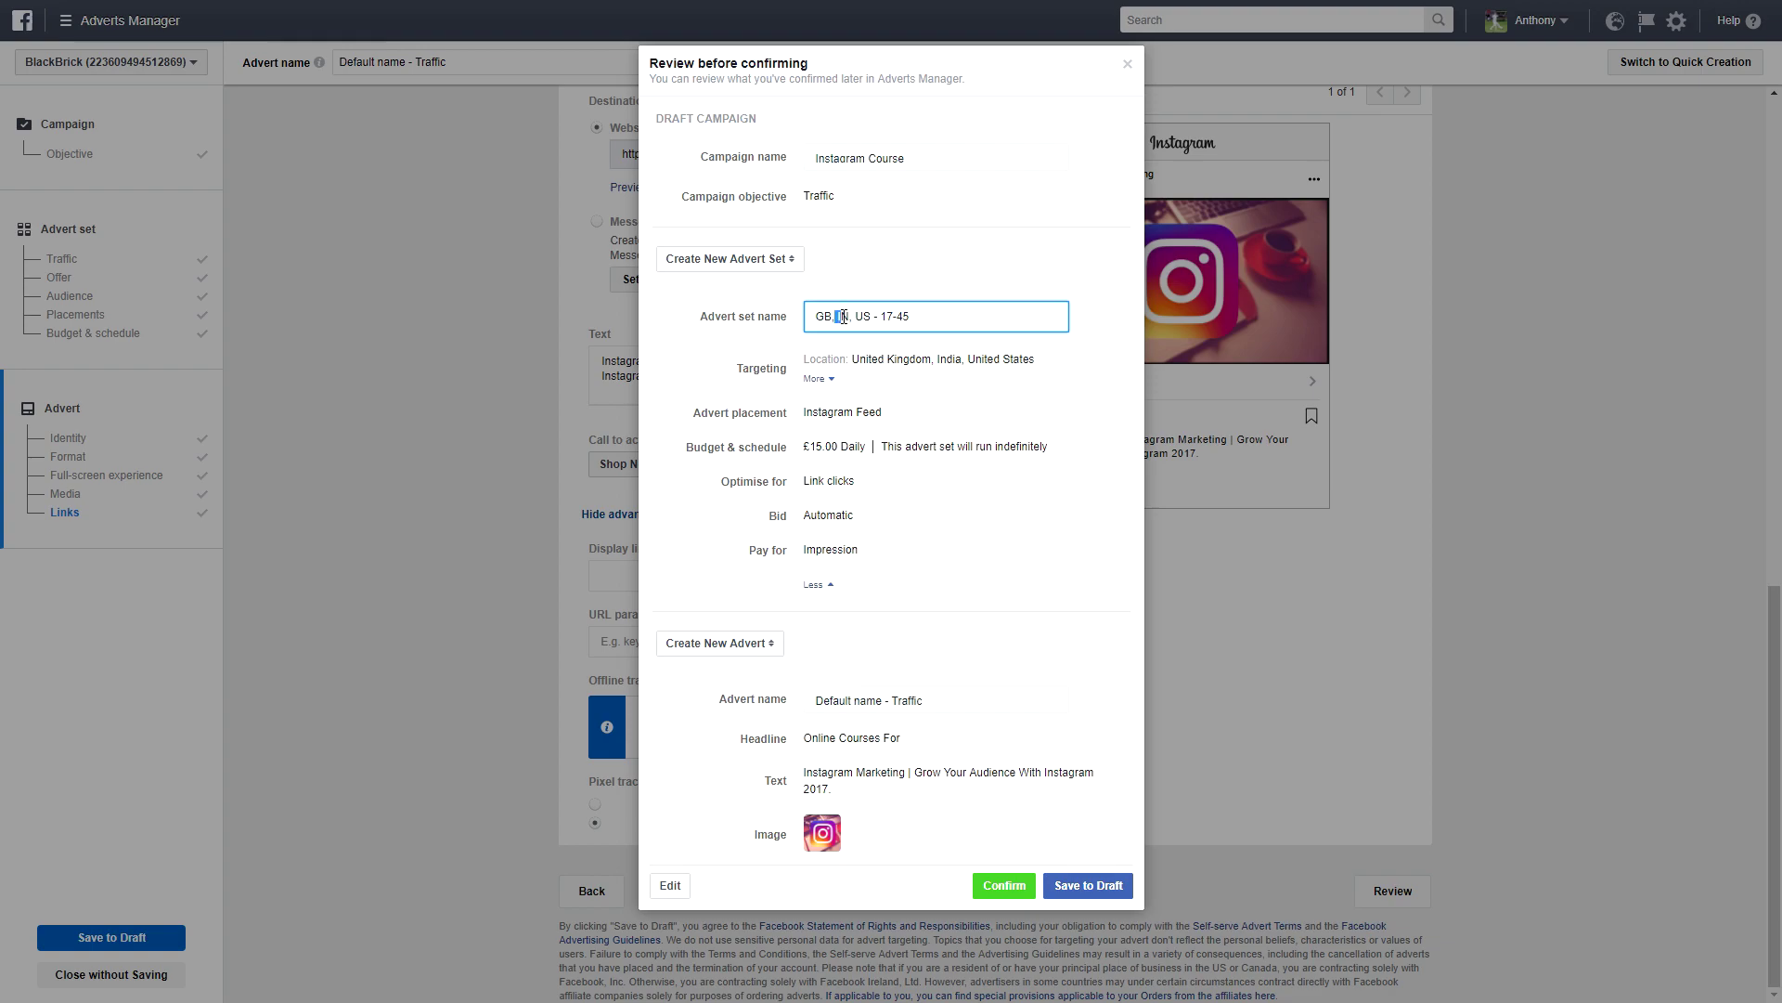
pyautogui.moveTo(910, 318); pyautogui.dragTo(889, 322)
pyautogui.moveTo(814, 498)
pyautogui.mouseDown()
pyautogui.moveTo(817, 482)
pyautogui.moveTo(776, 525)
pyautogui.moveTo(813, 515)
pyautogui.mouseUp()
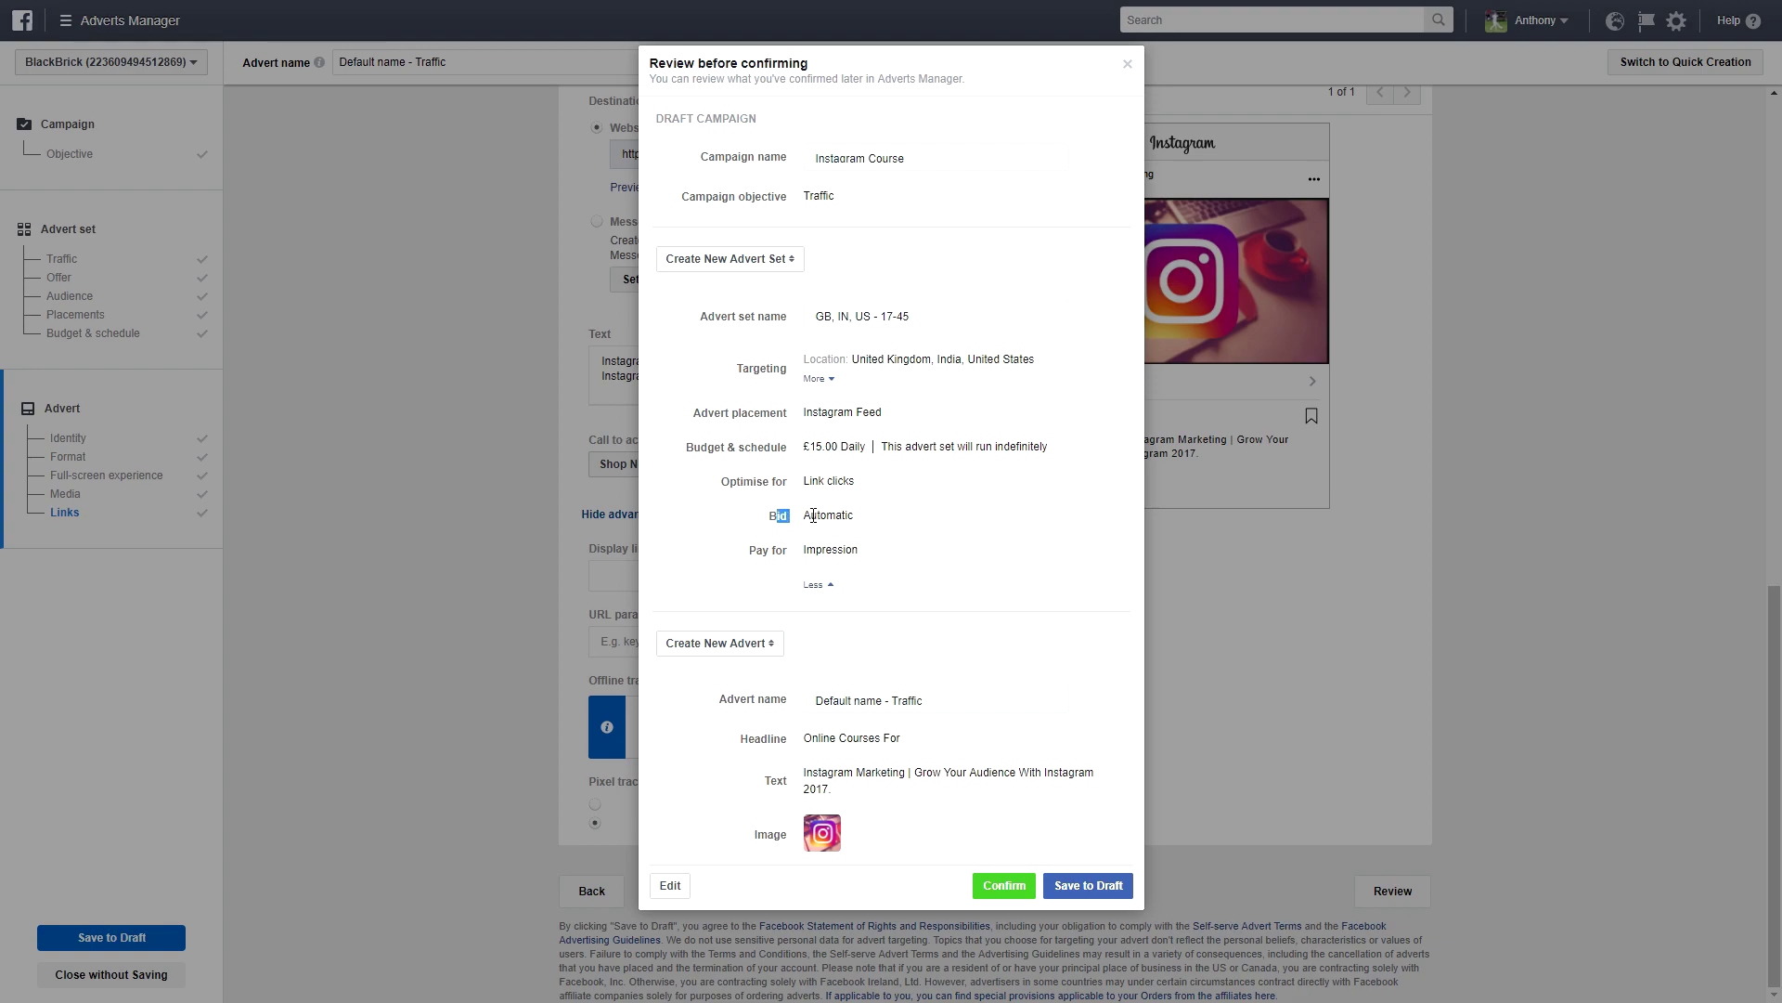
pyautogui.doubleClick(831, 549)
pyautogui.click(840, 594)
pyautogui.click(822, 591)
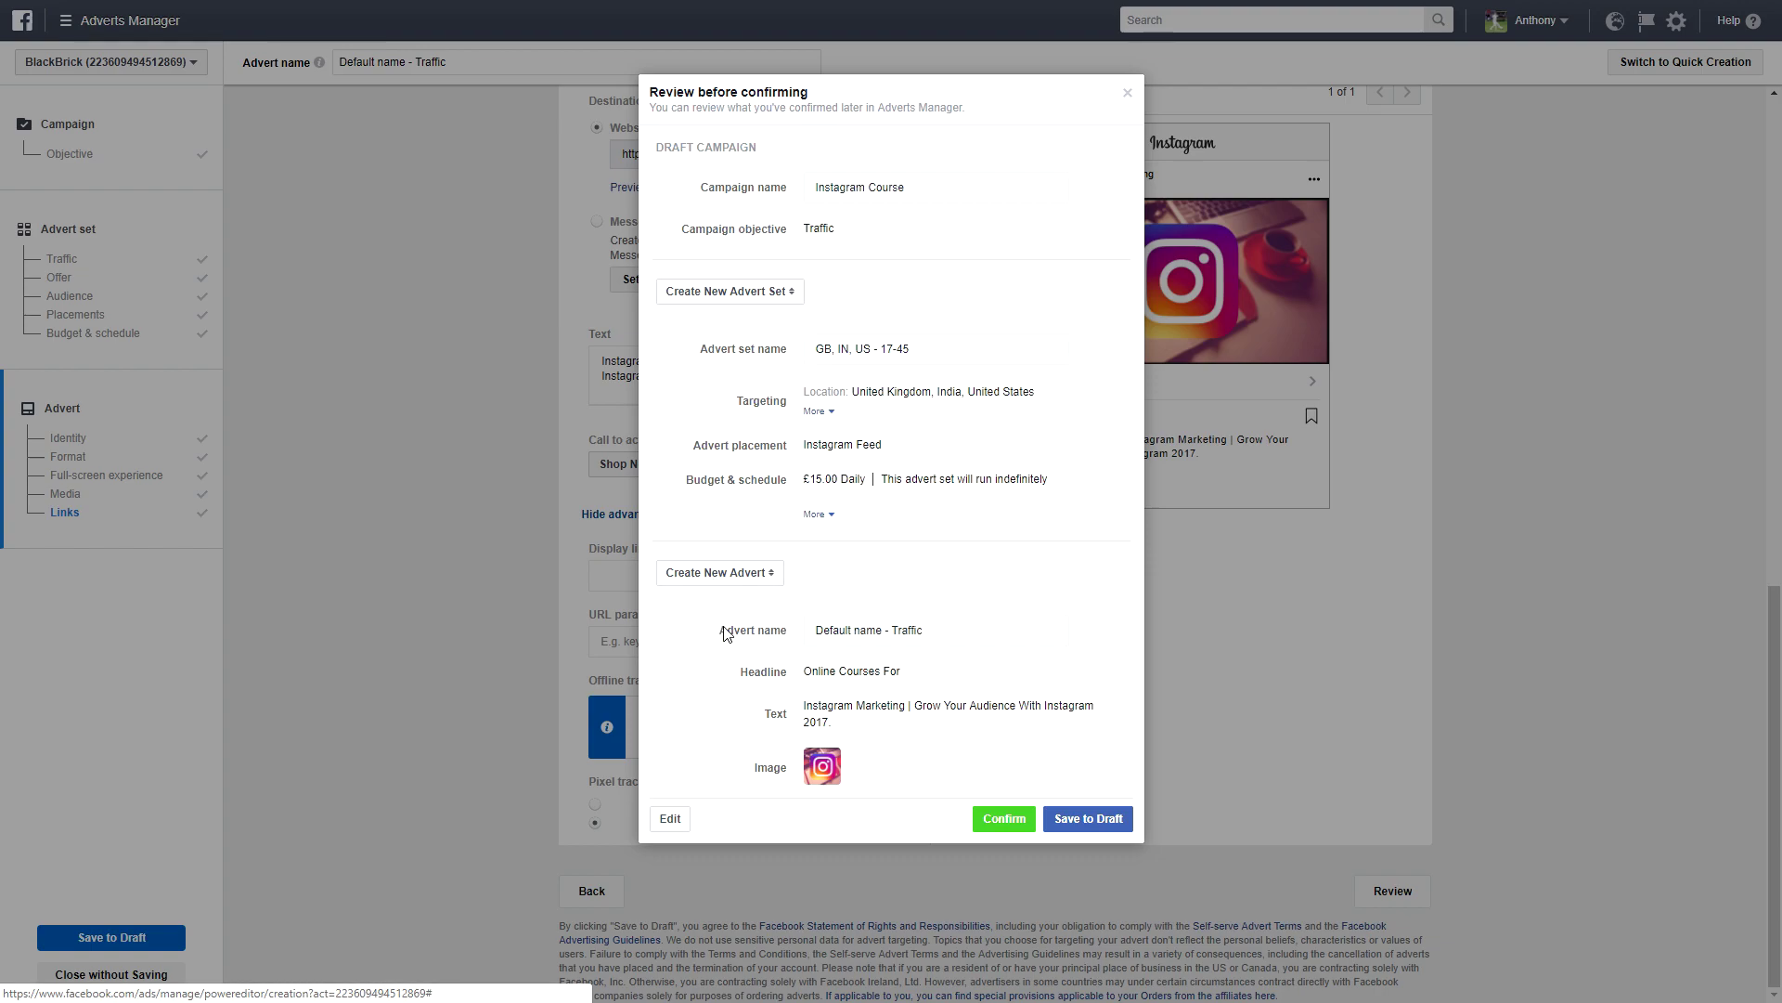
# - Rename the advert as "Instagram Marketing | Grow Your Audience With Instagram 2017 - Traffic" in the review
pyautogui.click(885, 630)
pyautogui.click(892, 629)
pyautogui.tripleClick(897, 628)
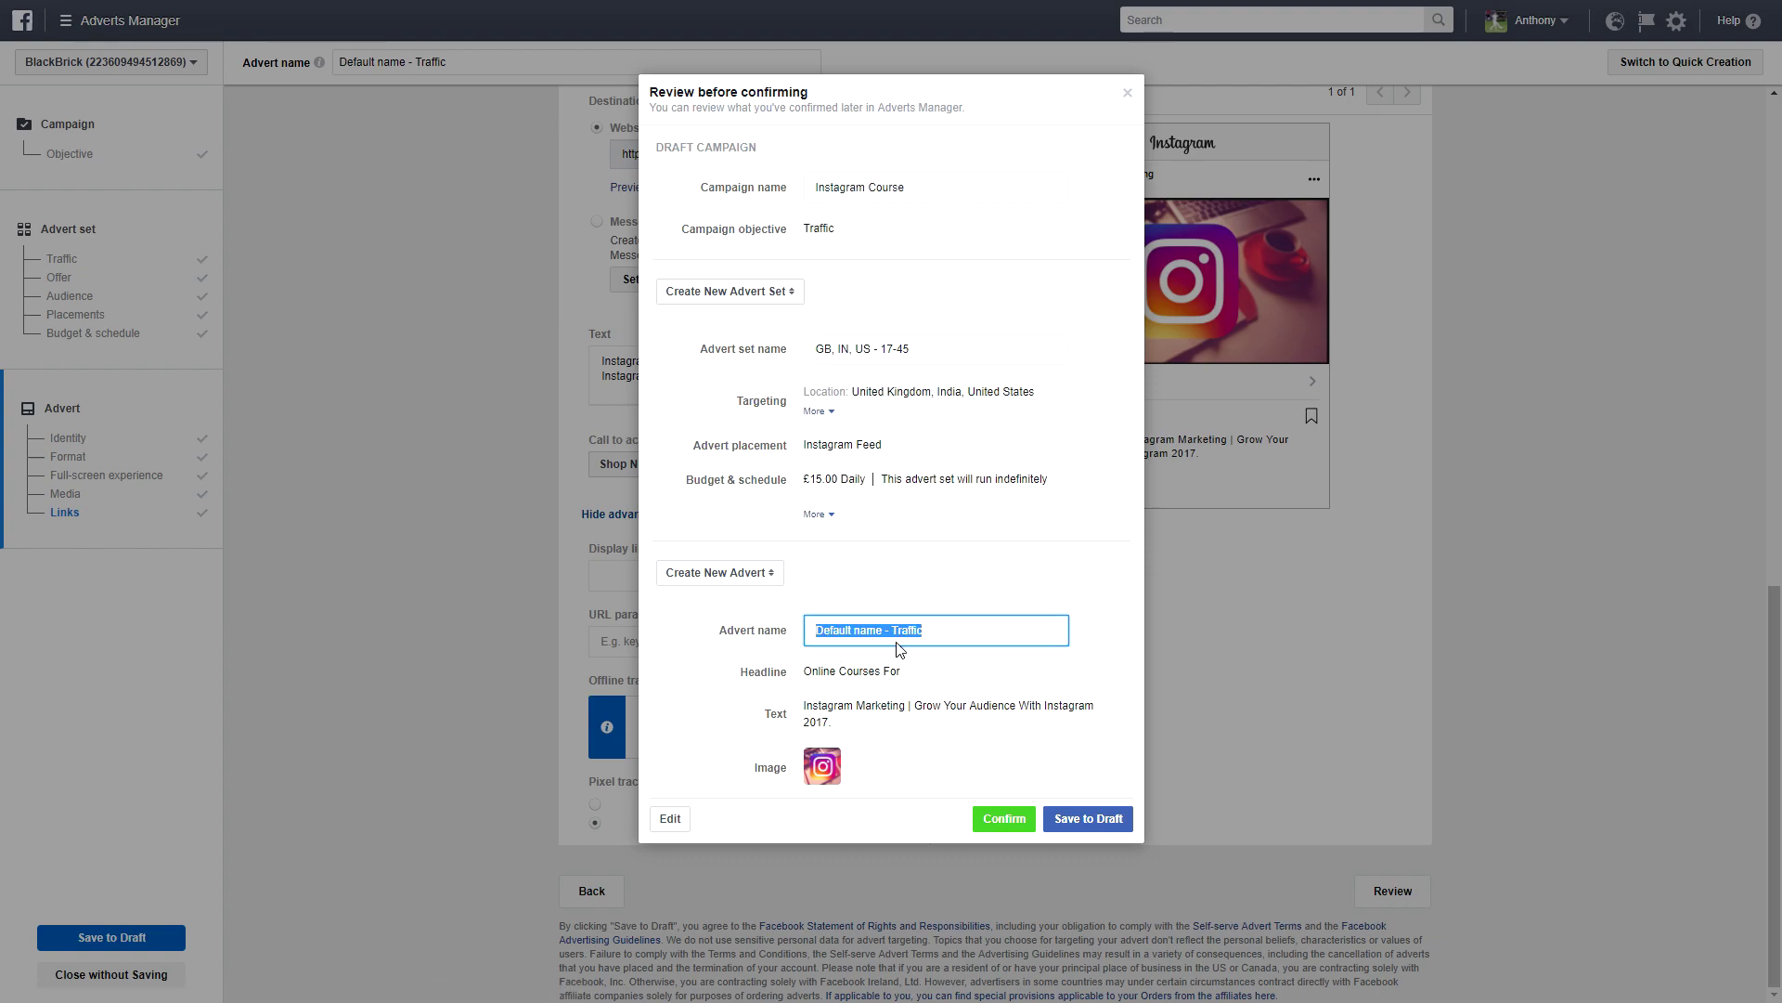
pyautogui.click(882, 633)
pyautogui.moveTo(880, 633); pyautogui.dragTo(768, 639)
pyautogui.write('Instagram Marketing | Grow Your Audience With Instagram 2017')
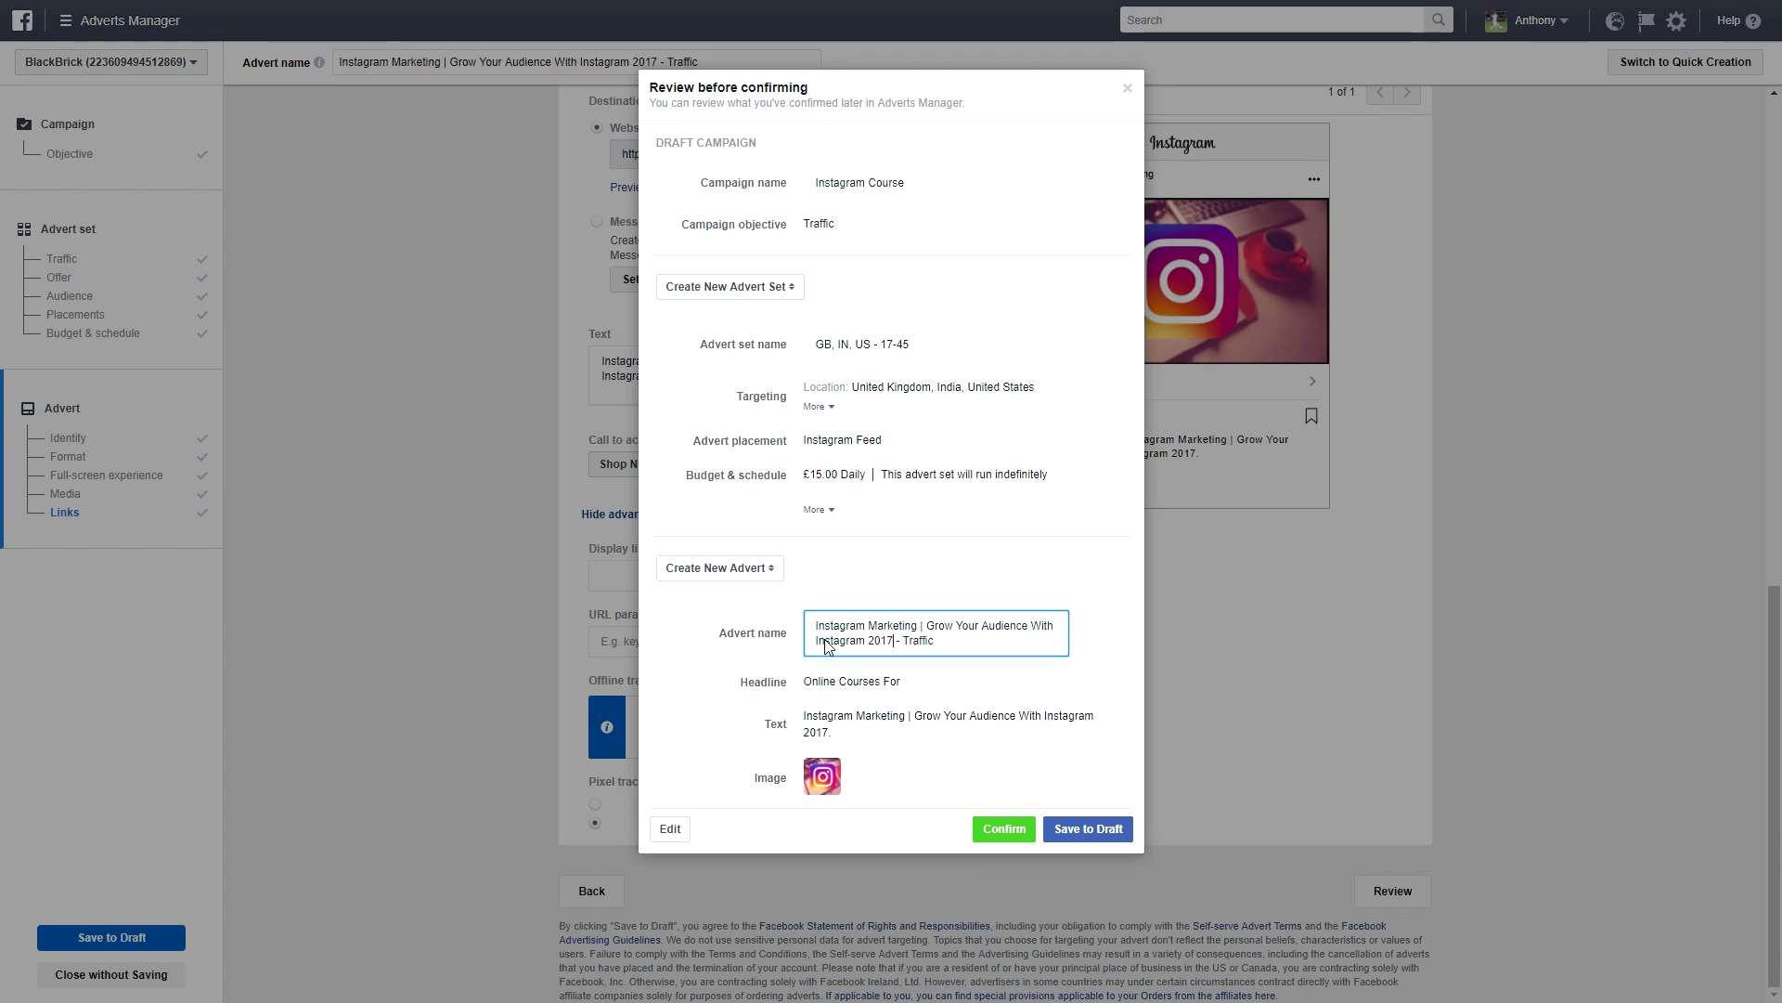
pyautogui.moveTo(969, 656); pyautogui.dragTo(712, 685)
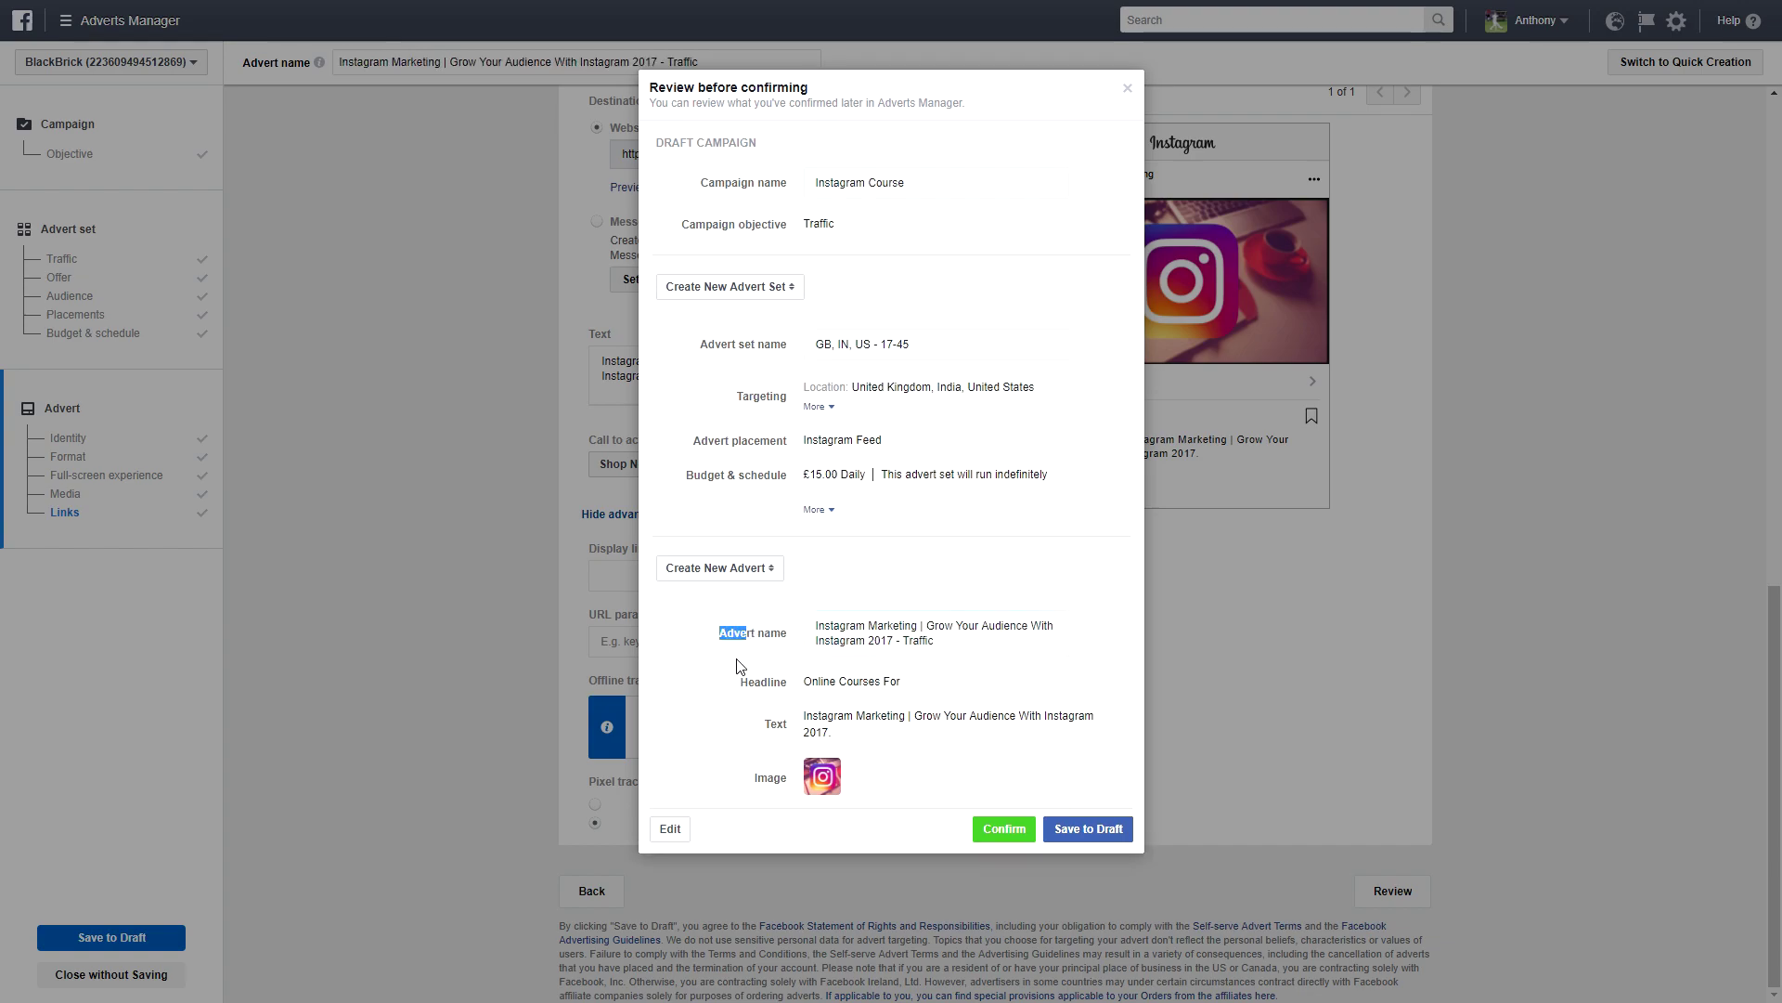
pyautogui.click(730, 683)
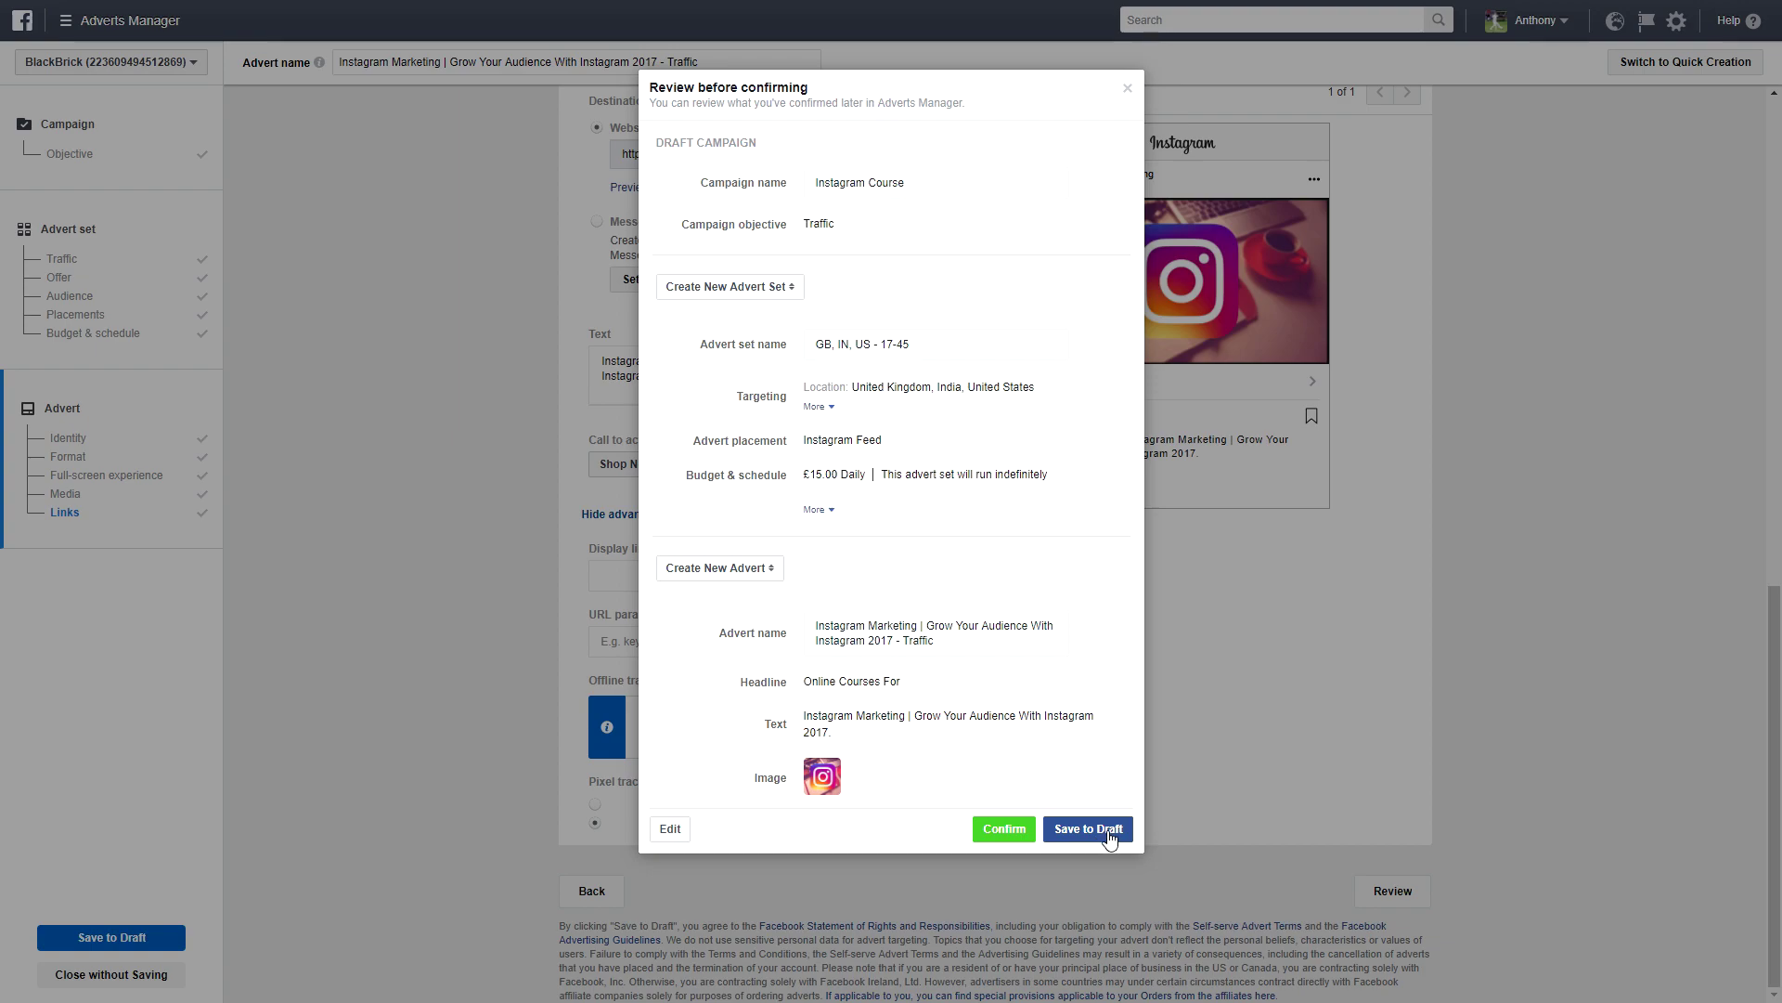
# - Confirm the campaign for publishing, check its review status and continue past the confirmation page
pyautogui.click(1004, 829)
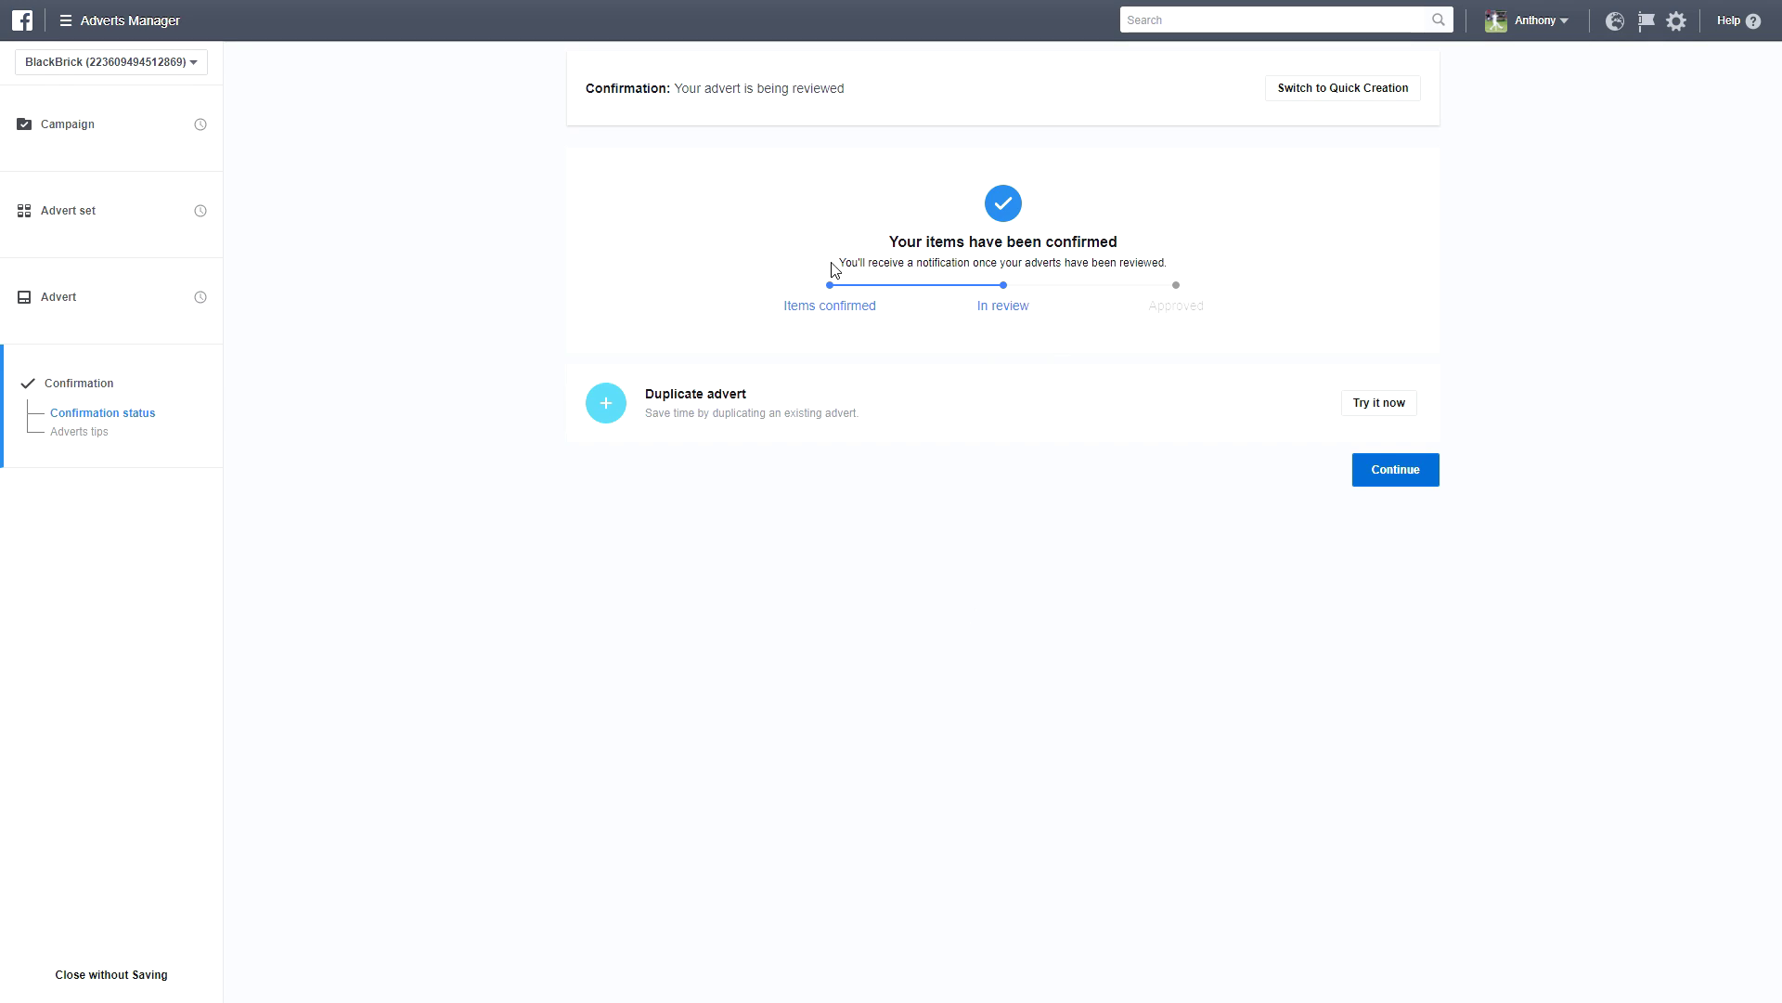
pyautogui.moveTo(878, 246); pyautogui.dragTo(1147, 264)
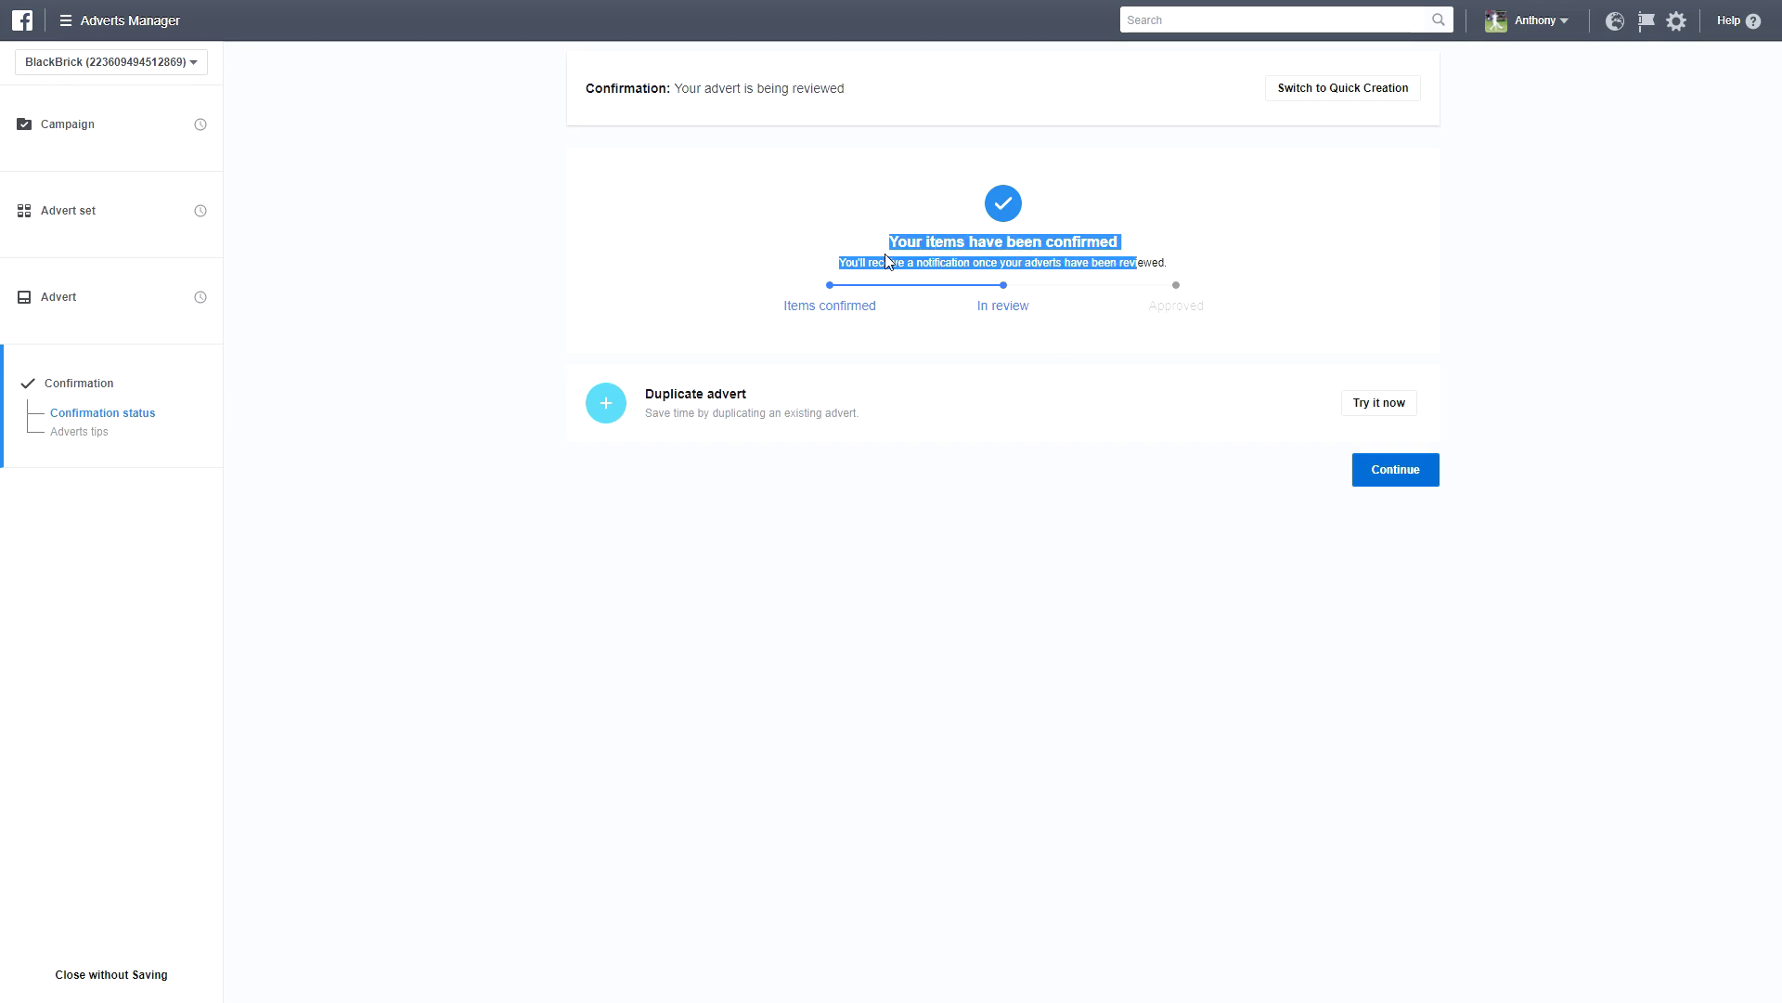
pyautogui.click(888, 264)
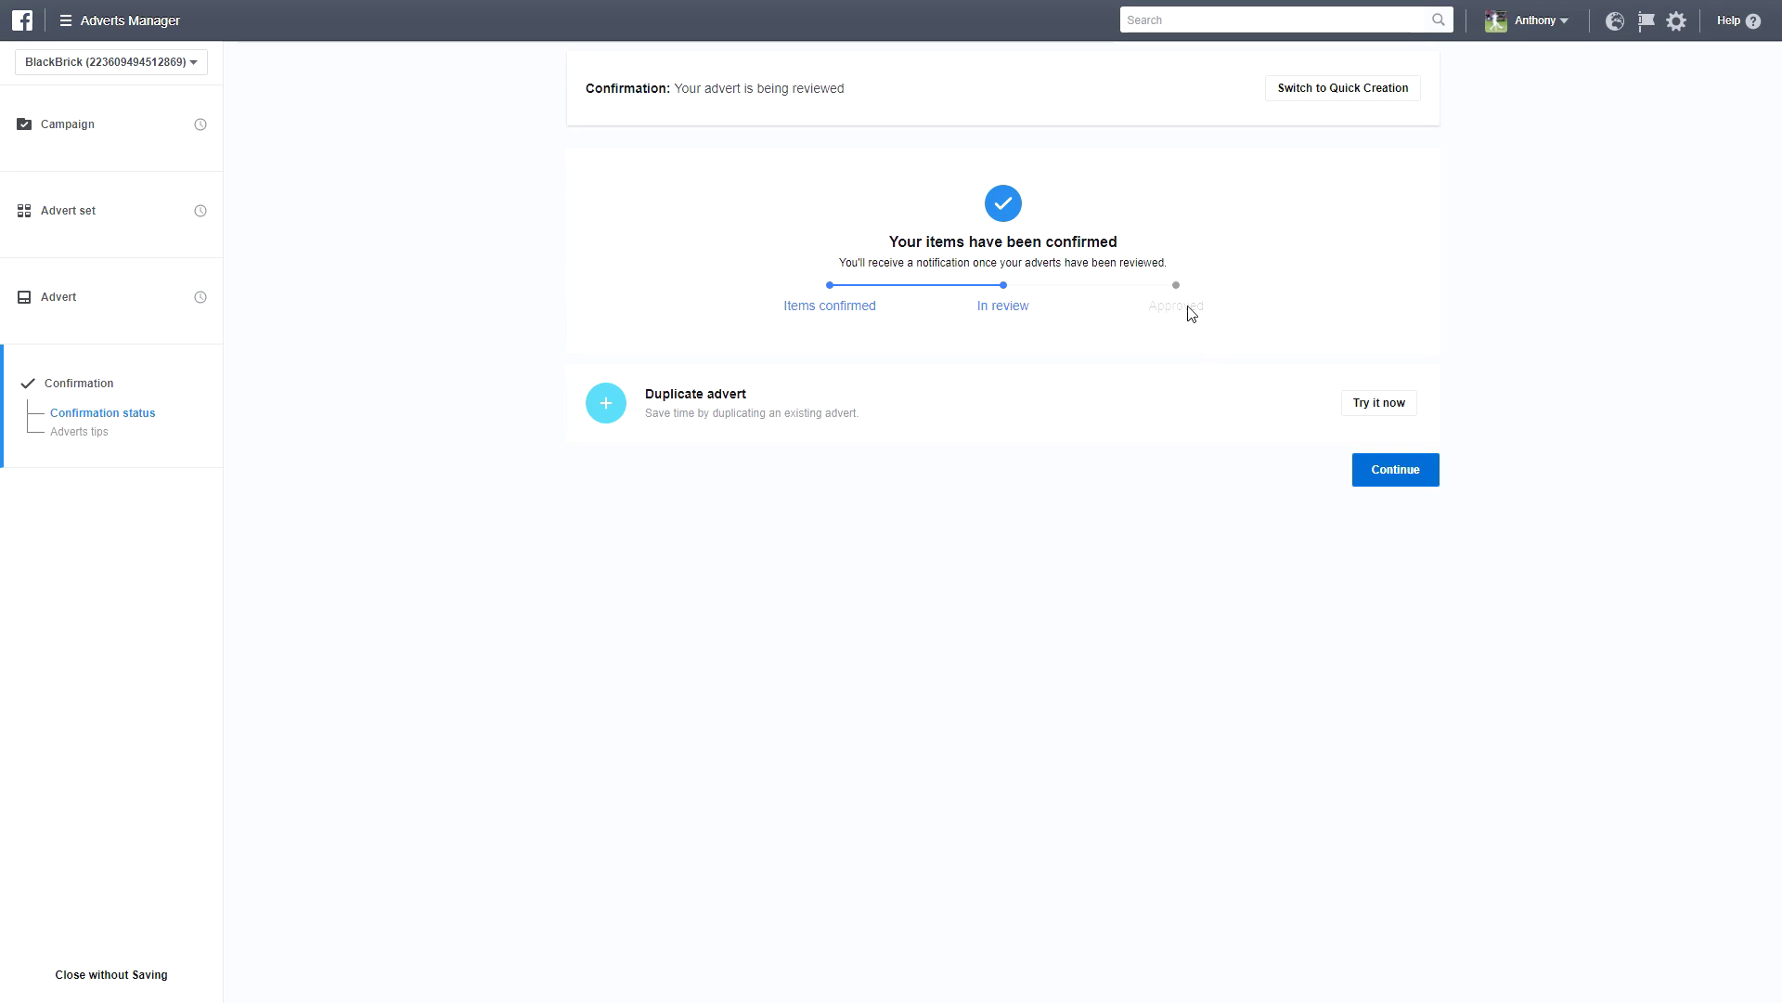
pyautogui.click(1411, 481)
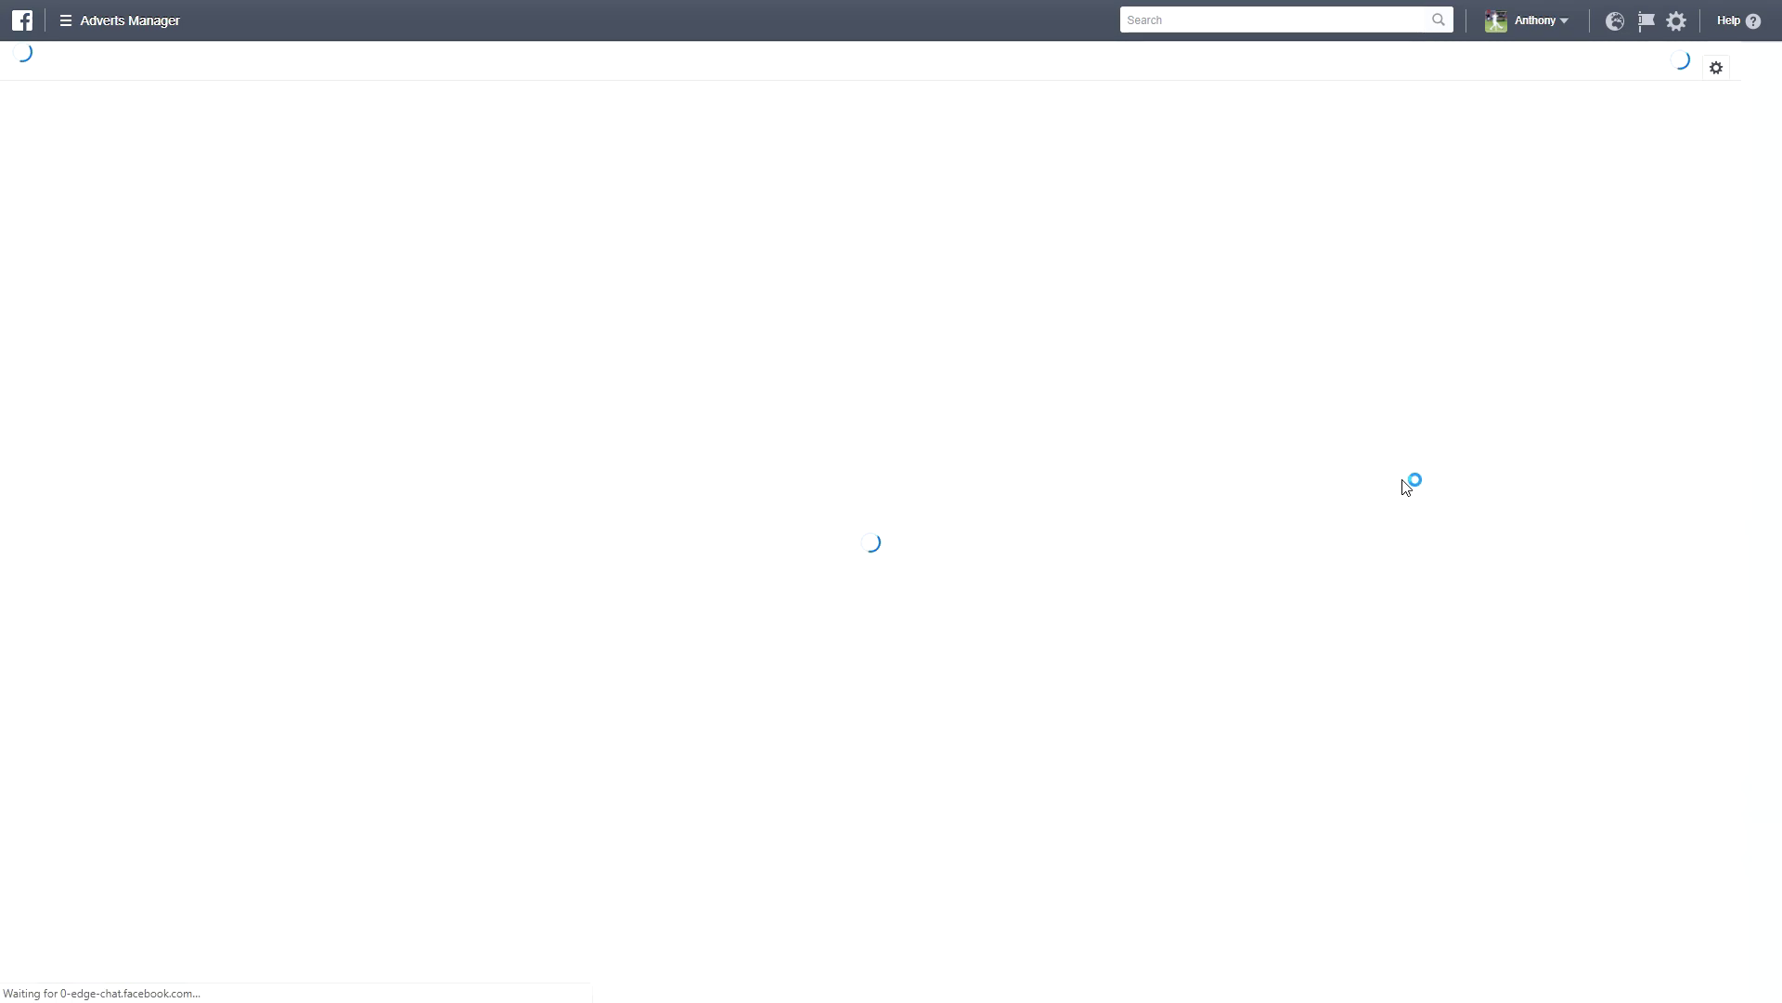